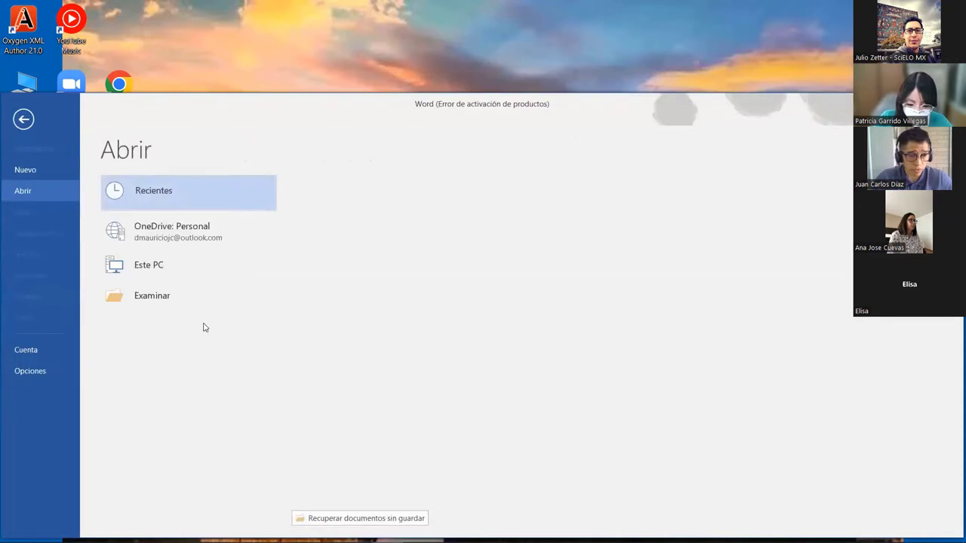
Open e14685.docx from the scielo_markup folder of conver v29, inside markup_xml.
{"action": "left_click", "coordinate": [169, 360]}
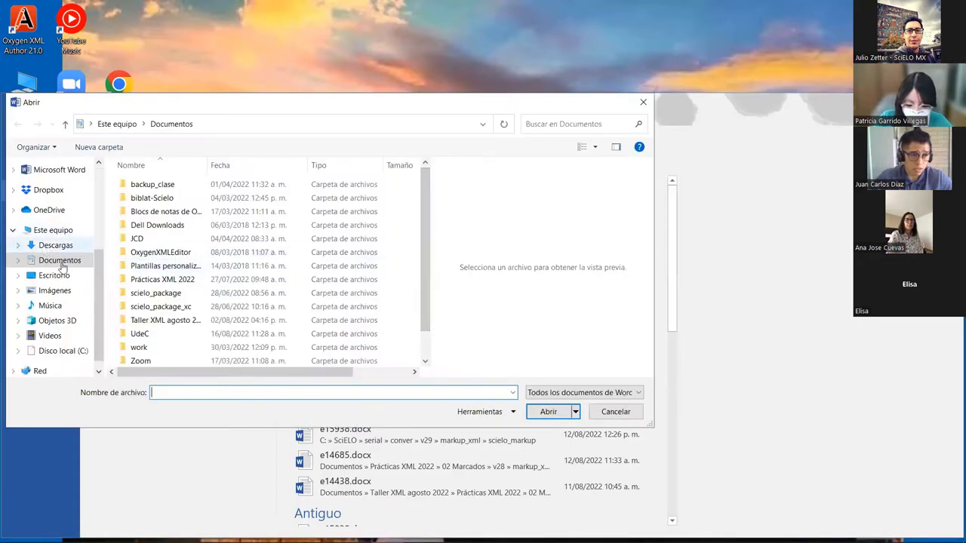
{"action": "scroll", "coordinate": [57, 238], "scroll_direction": "up", "scroll_amount": 5}
{"action": "left_click", "coordinate": [53, 225]}
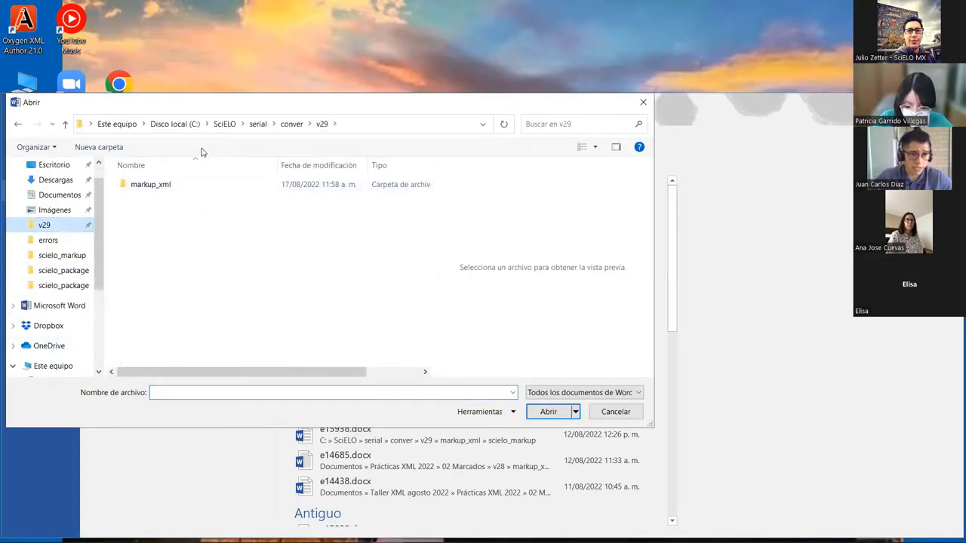
{"action": "left_click", "coordinate": [158, 188]}
{"action": "double_click", "coordinate": [180, 187]}
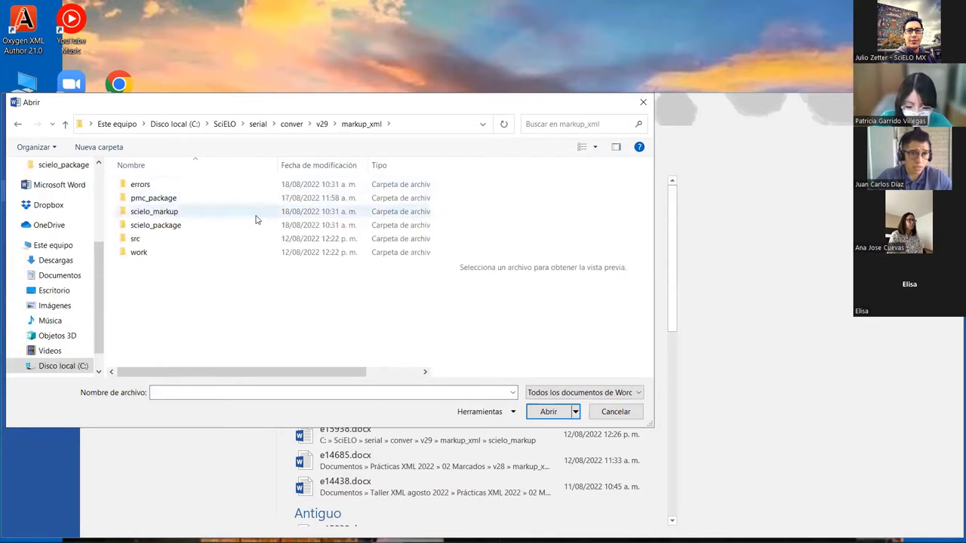
{"action": "double_click", "coordinate": [170, 214]}
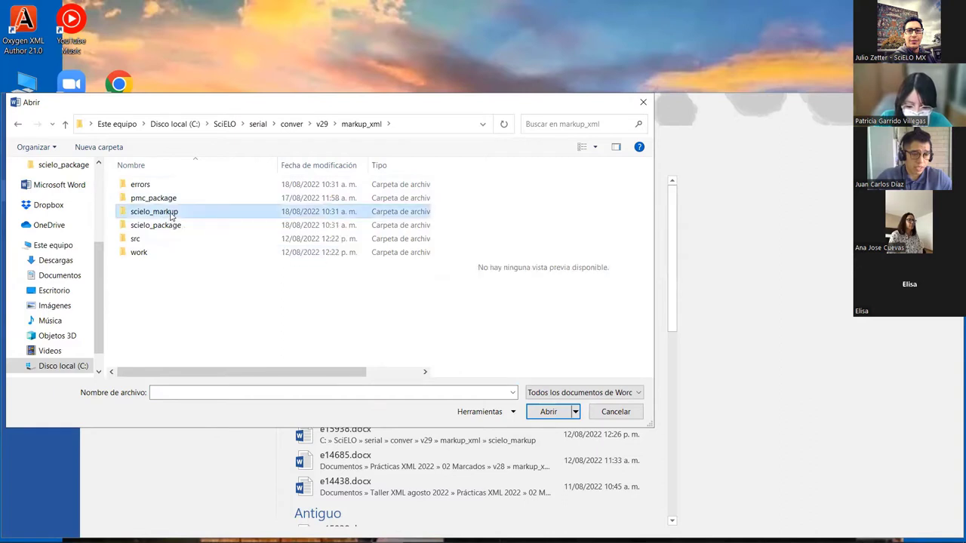
{"action": "left_click", "coordinate": [170, 214]}
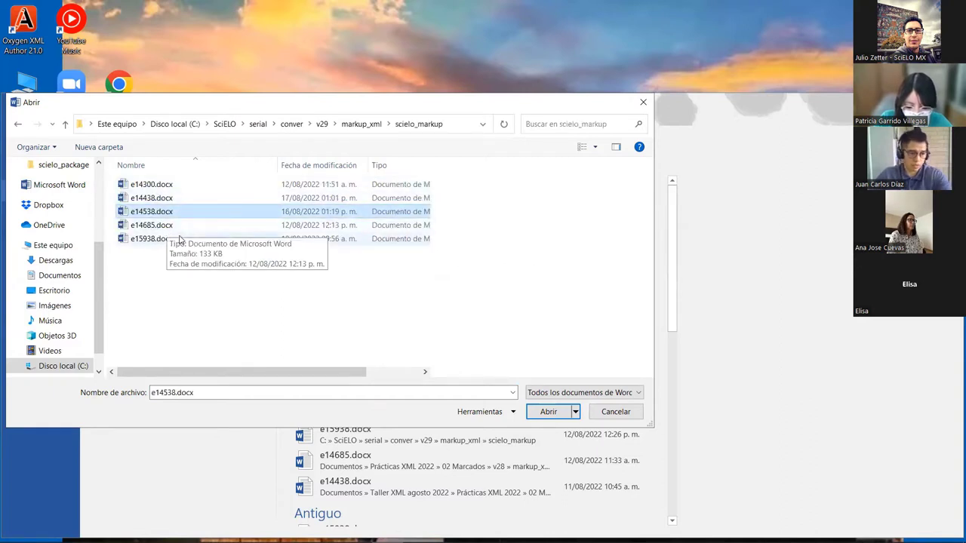
{"action": "left_click", "coordinate": [168, 230]}
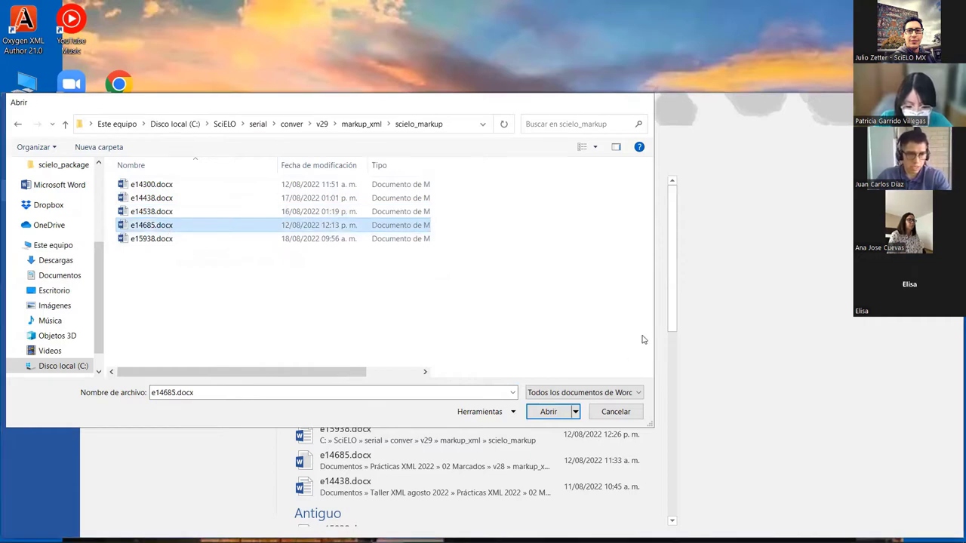
{"action": "key", "text": "Return"}
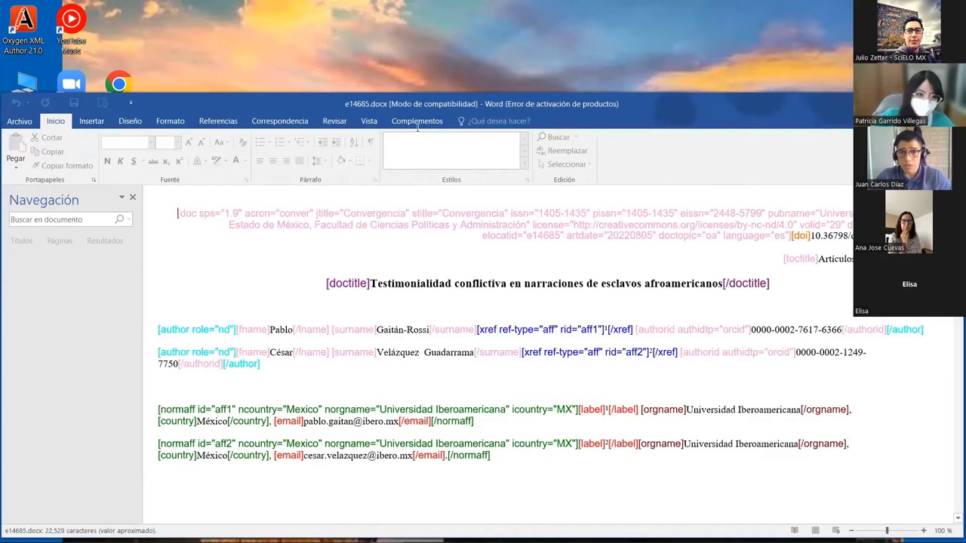
Load the SciELO DTD markup tools for the article and generate its XML package.
{"action": "left_click", "coordinate": [417, 121]}
{"action": "left_click", "coordinate": [34, 137]}
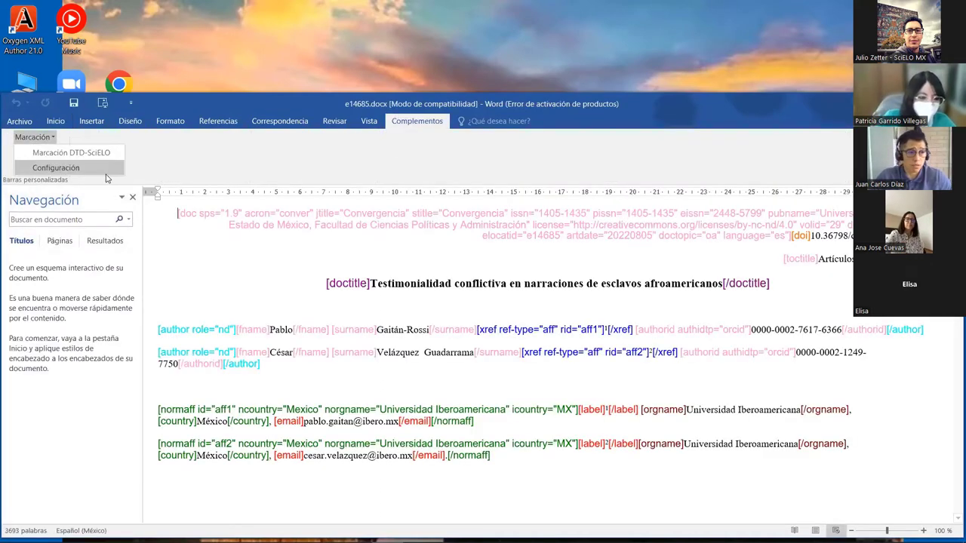
{"action": "left_click", "coordinate": [61, 151]}
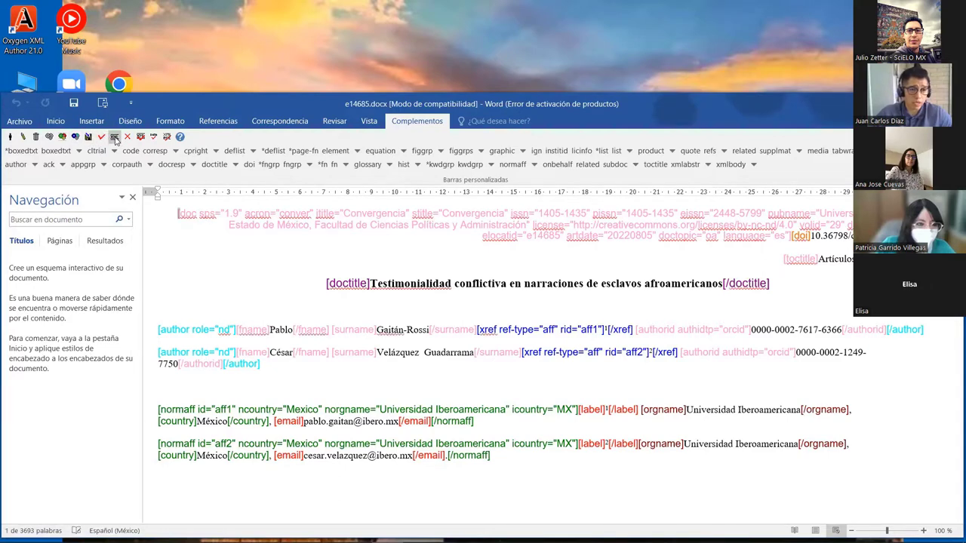
{"action": "left_click", "coordinate": [115, 139]}
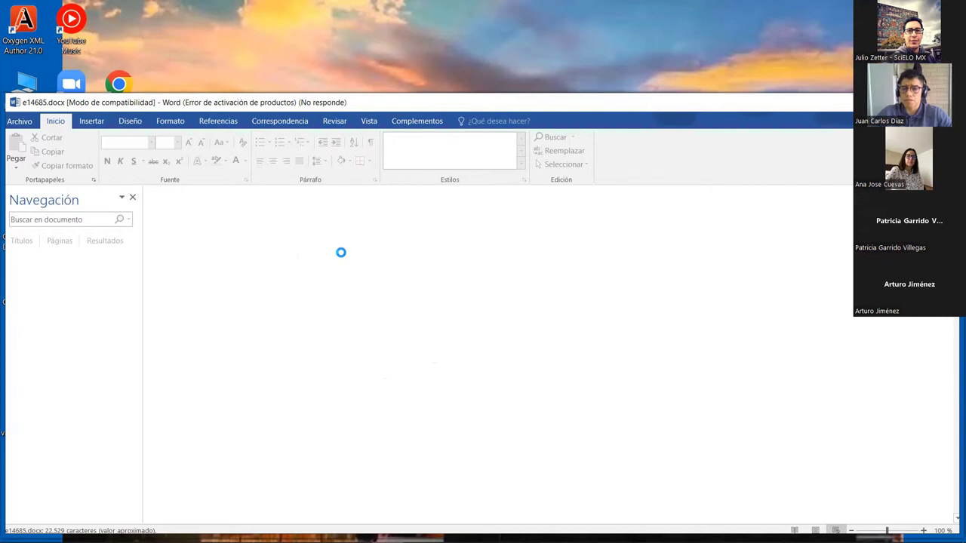
Raise the computer's speaker volume.
{"action": "mouse_move", "coordinate": [861, 536]}
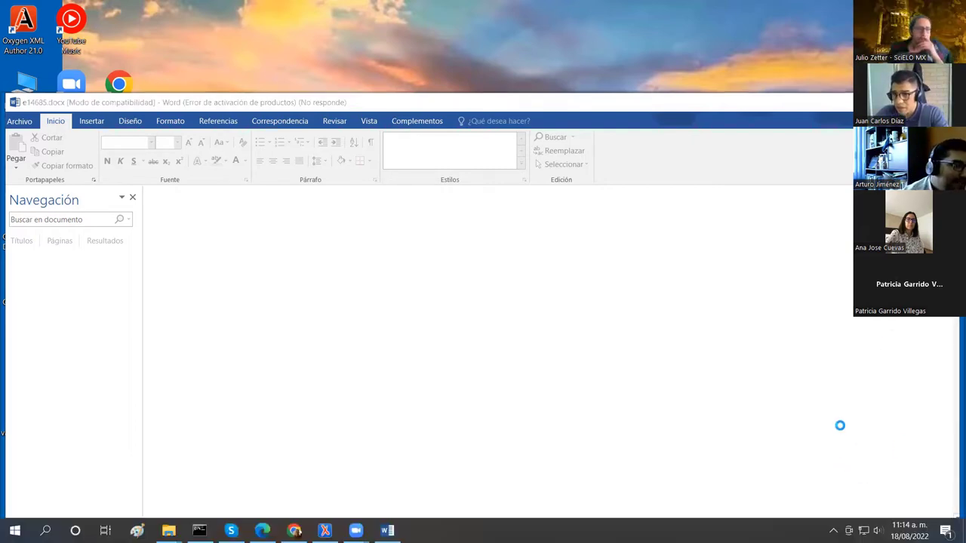
{"action": "key", "text": "XF86AudioRaiseVolume"}
{"action": "key", "text": "XF86AudioRaiseVolume"}
{"action": "key", "text": "XF86AudioRaiseVolume"}
{"action": "key", "text": "XF86AudioRaiseVolume"}
{"action": "key", "text": "XF86AudioRaiseVolume"}
{"action": "key", "text": "XF86AudioRaiseVolume"}
{"action": "key", "text": "XF86AudioRaiseVolume"}
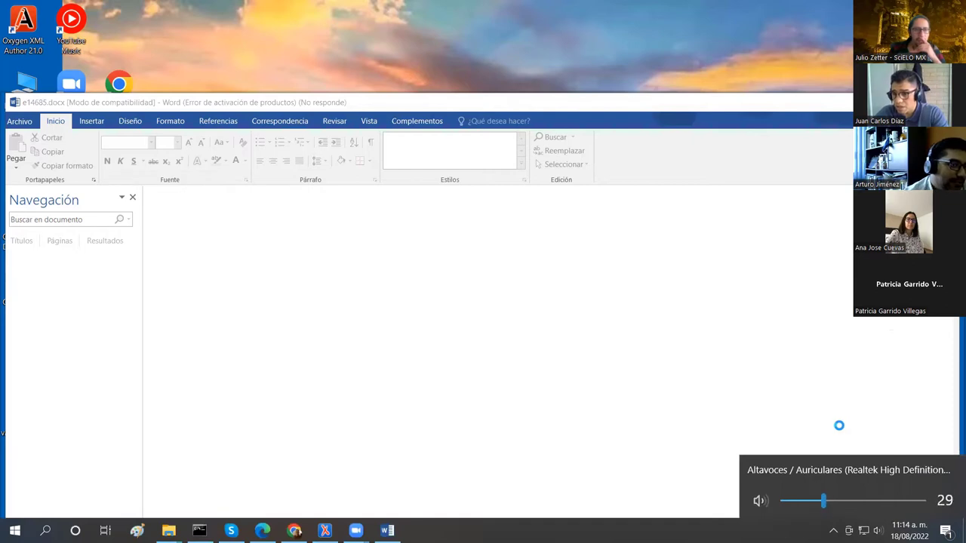
{"action": "key", "text": "XF86AudioRaiseVolume"}
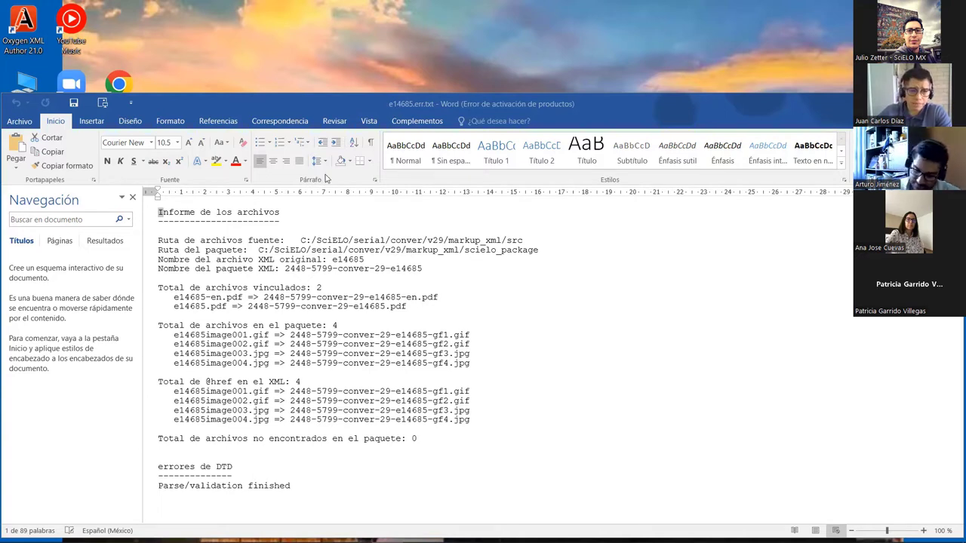
Open the SciELO style report for the generated e14685 XML.
{"action": "left_click", "coordinate": [414, 122]}
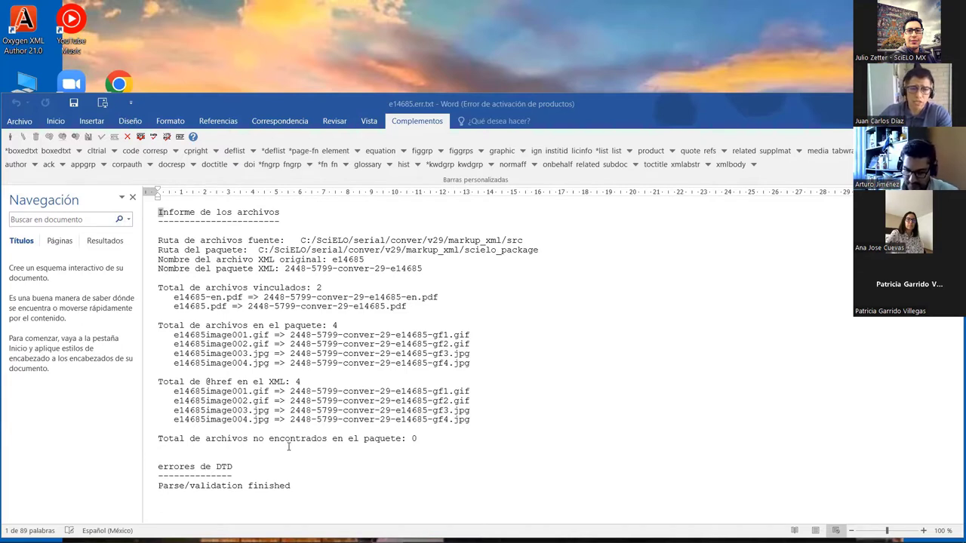
{"action": "left_click", "coordinate": [140, 141]}
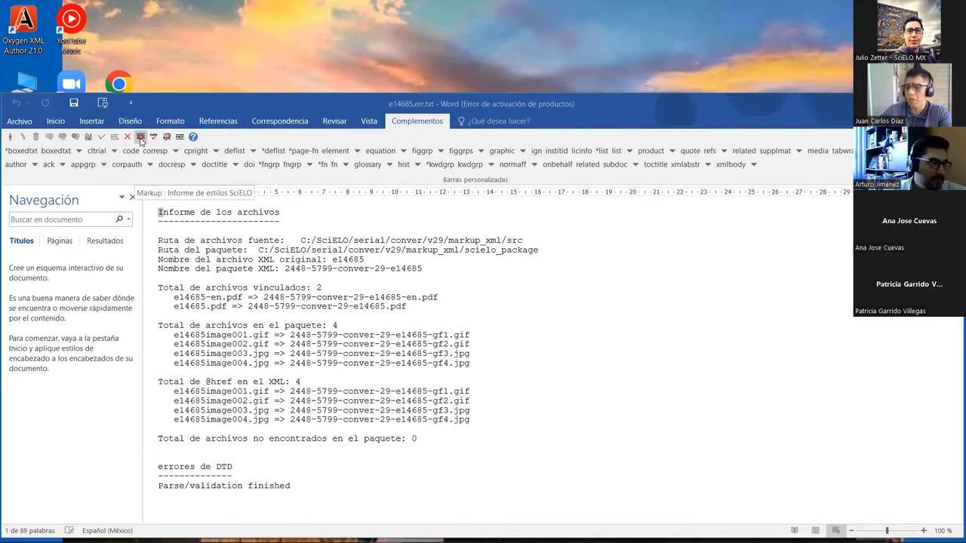
{"action": "left_click", "coordinate": [140, 141]}
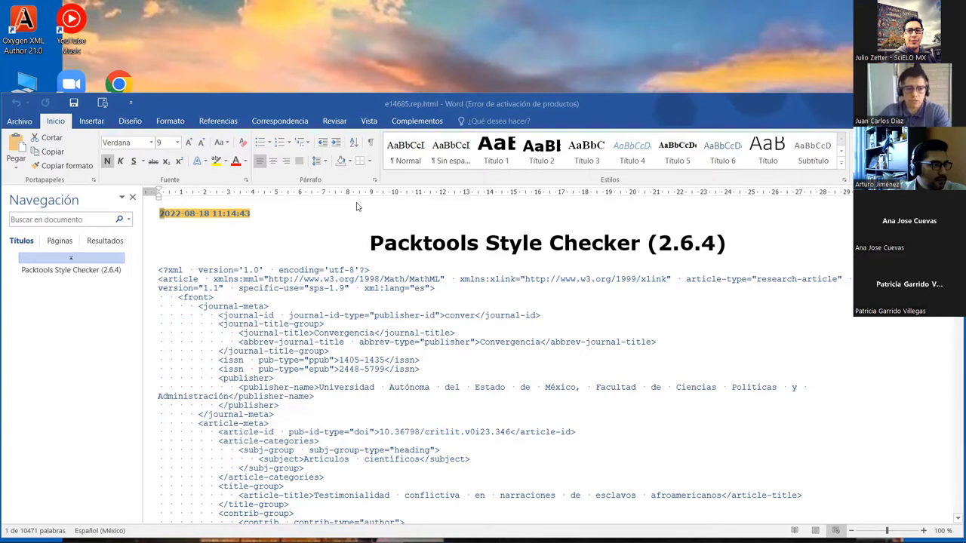
Open the data quality control report for e14685 and review its summary of errors and warnings.
{"action": "left_click", "coordinate": [415, 122]}
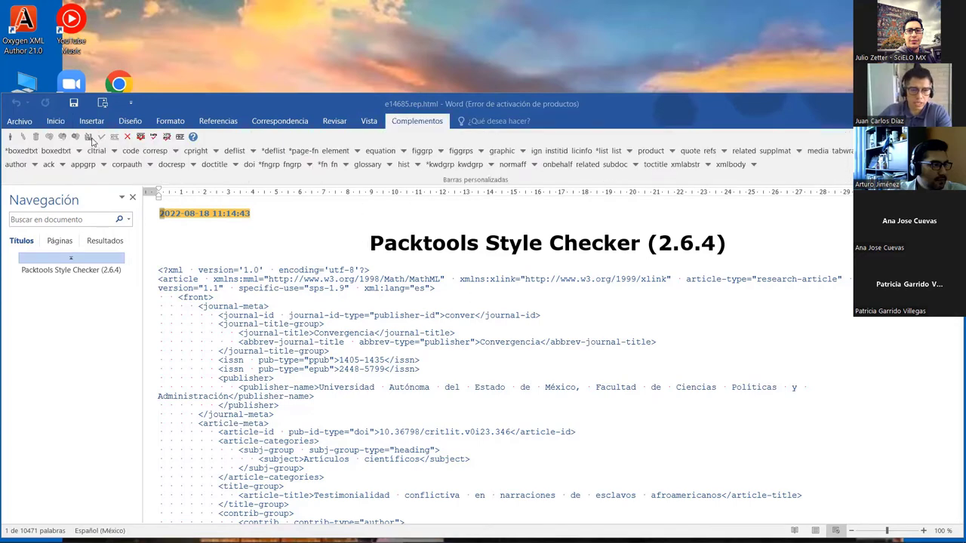
{"action": "left_click", "coordinate": [154, 139]}
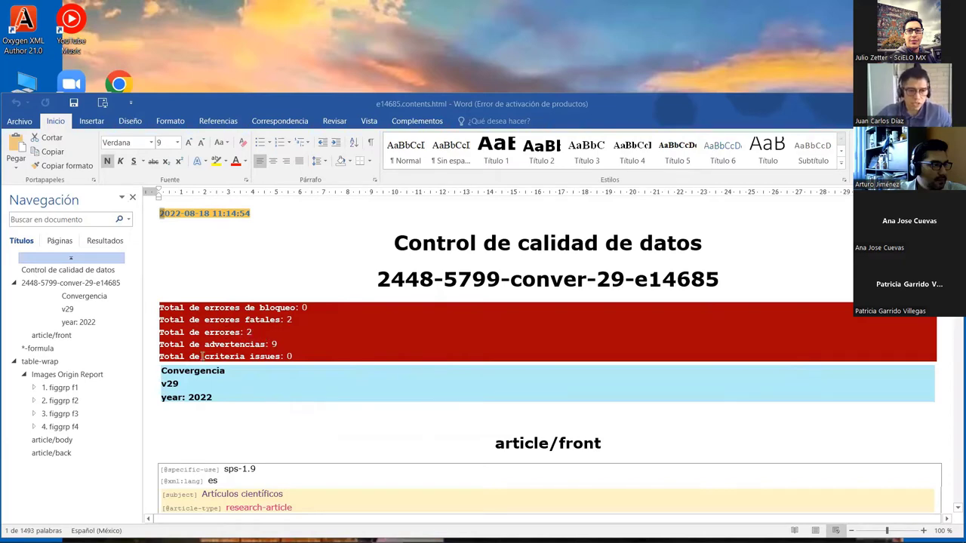
{"action": "left_click_drag", "start_coordinate": [266, 344], "coordinate": [290, 344]}
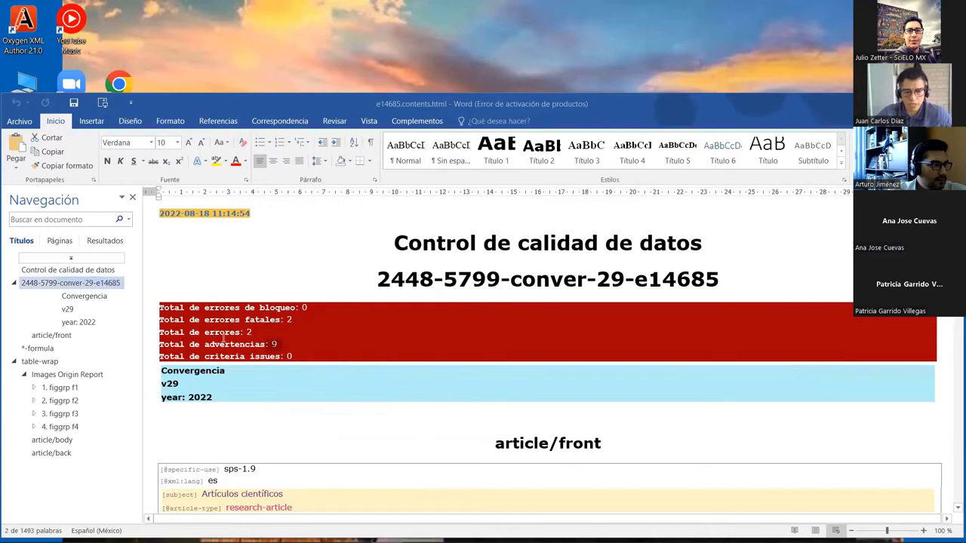
{"action": "scroll", "coordinate": [427, 405], "scroll_direction": "down", "scroll_amount": 2}
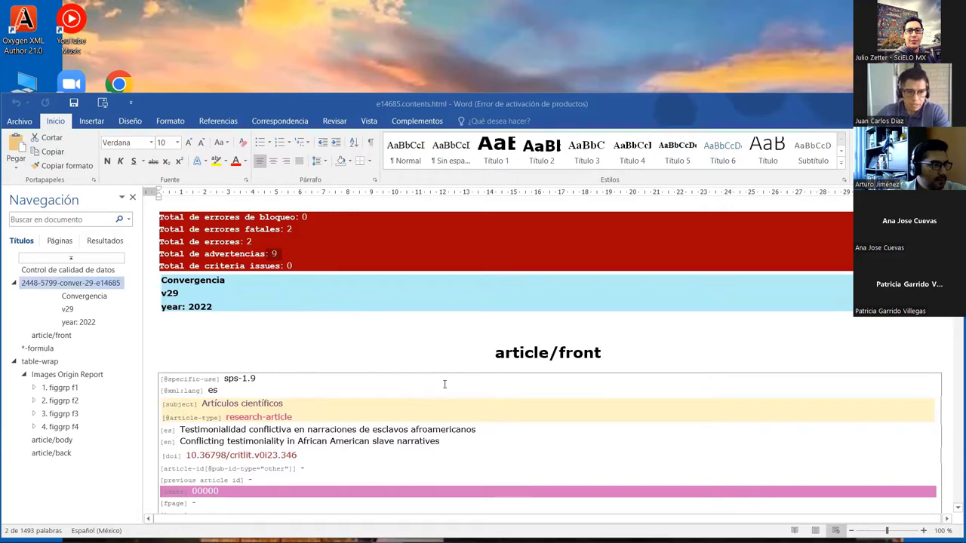
{"action": "scroll", "coordinate": [470, 385], "scroll_direction": "down", "scroll_amount": 1}
{"action": "scroll", "coordinate": [442, 385], "scroll_direction": "up", "scroll_amount": 1}
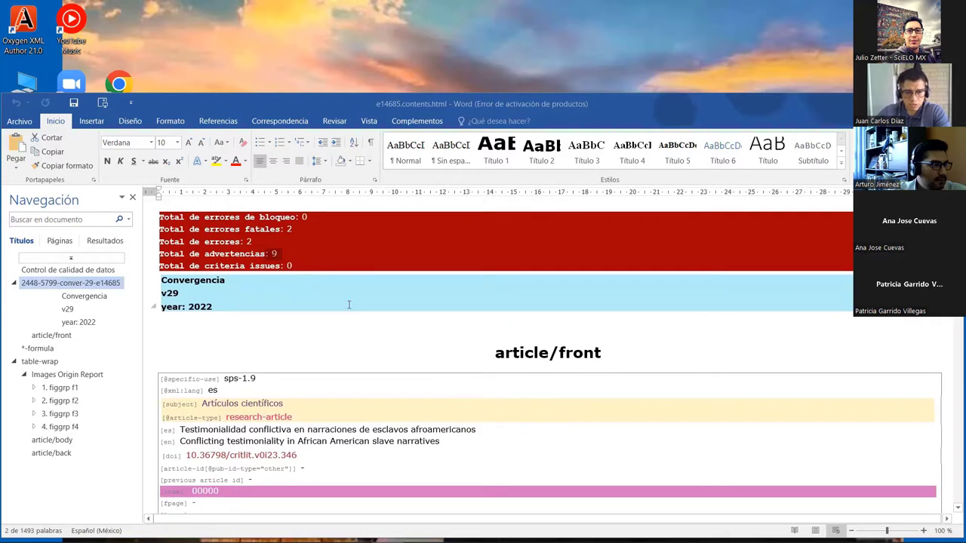
Examine the article/front section of the quality report: titles, DOI, dates, authors, affiliations, abstracts and keywords.
{"action": "scroll", "coordinate": [436, 424], "scroll_direction": "down", "scroll_amount": 2}
{"action": "scroll", "coordinate": [230, 375], "scroll_direction": "down", "scroll_amount": 2}
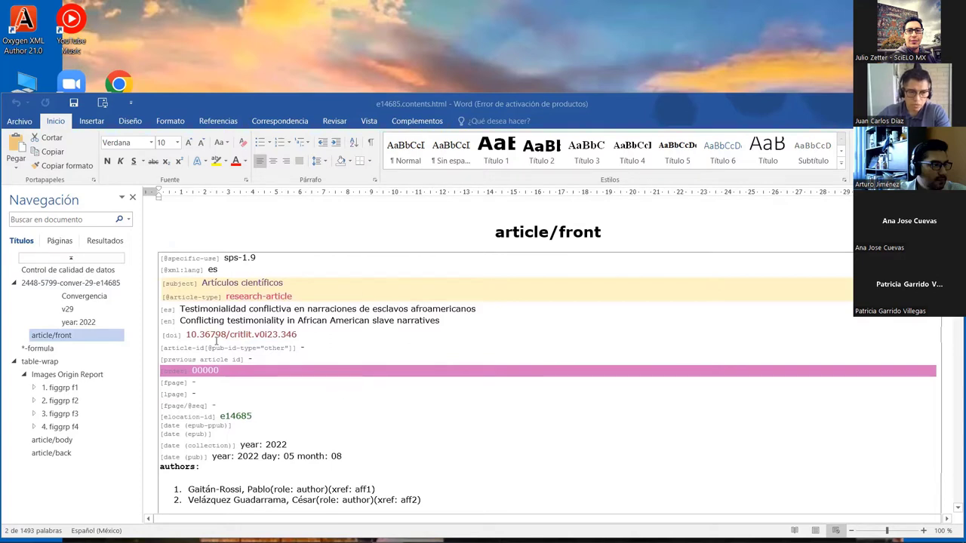
{"action": "scroll", "coordinate": [337, 367], "scroll_direction": "down", "scroll_amount": 1}
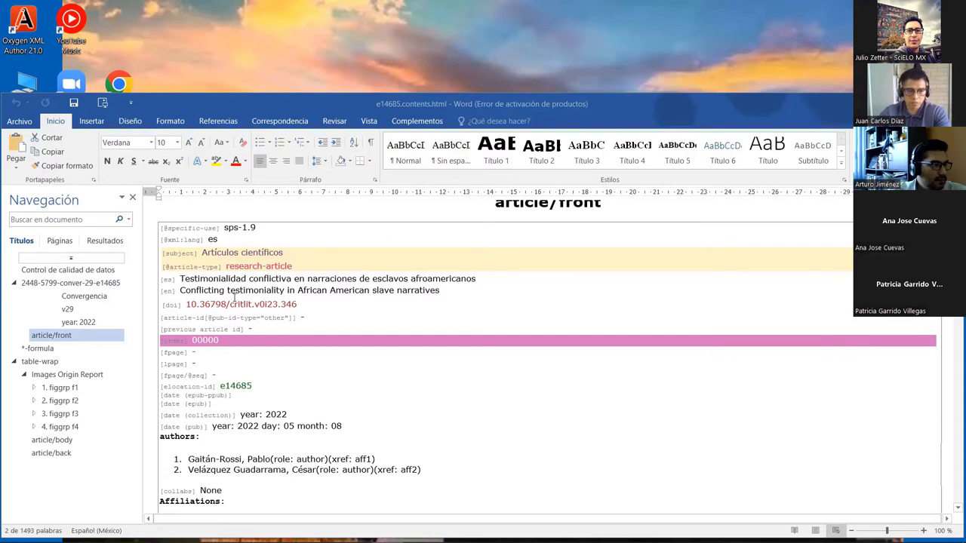
{"action": "scroll", "coordinate": [309, 373], "scroll_direction": "down", "scroll_amount": 4}
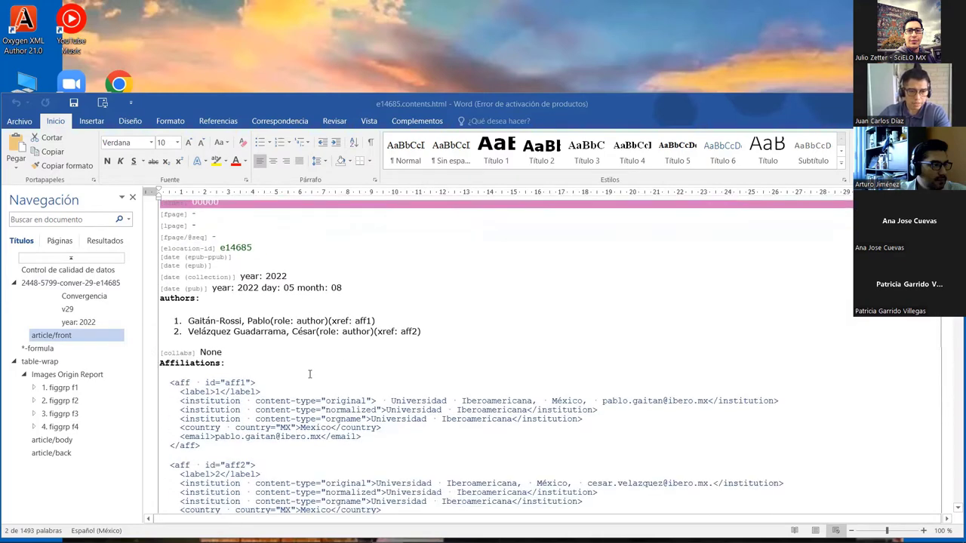
{"action": "scroll", "coordinate": [309, 373], "scroll_direction": "down", "scroll_amount": 4}
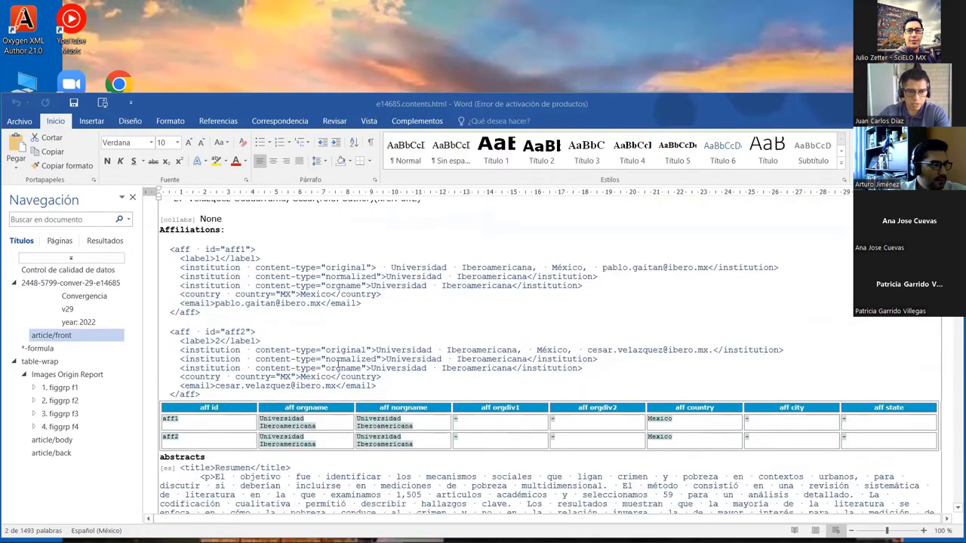
{"action": "scroll", "coordinate": [310, 319], "scroll_direction": "up", "scroll_amount": 3}
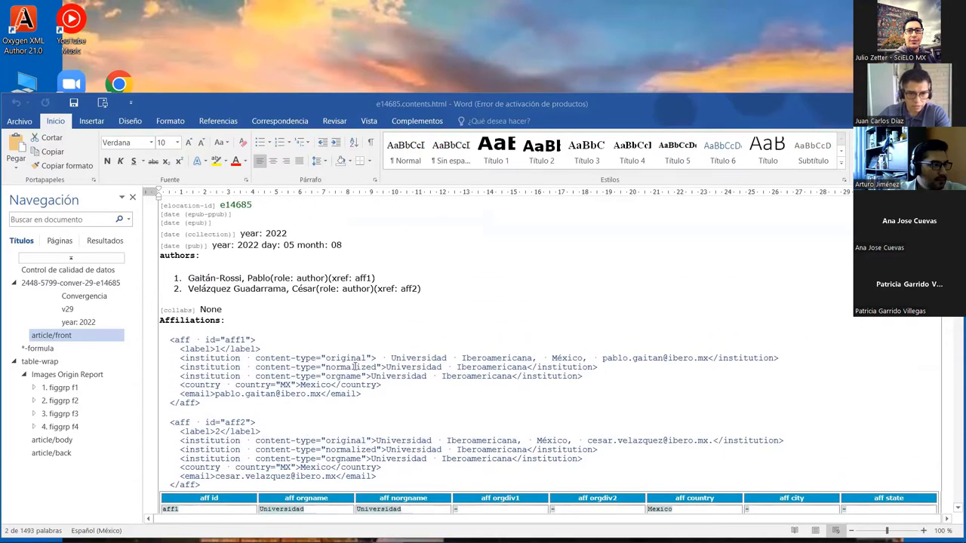
{"action": "scroll", "coordinate": [354, 367], "scroll_direction": "down", "scroll_amount": 7}
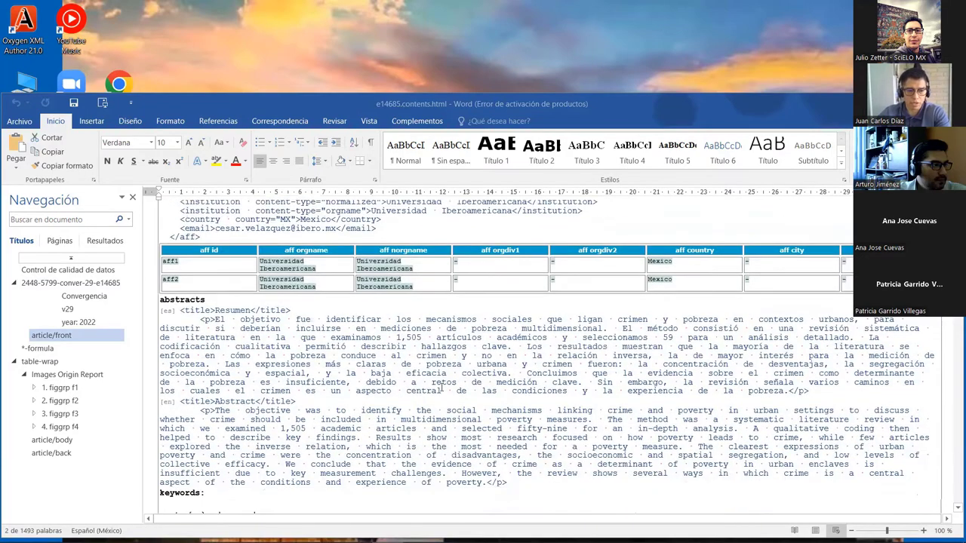
{"action": "scroll", "coordinate": [441, 388], "scroll_direction": "down", "scroll_amount": 3}
{"action": "scroll", "coordinate": [442, 405], "scroll_direction": "down", "scroll_amount": 2}
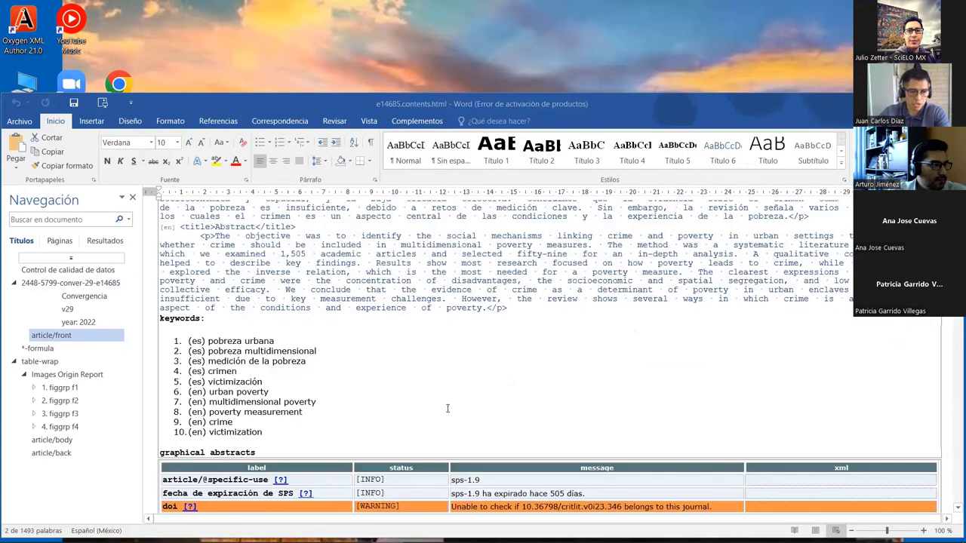
Examine the report's validation table, checking the messages for the doi and page-count entries.
{"action": "scroll", "coordinate": [305, 388], "scroll_direction": "down", "scroll_amount": 4}
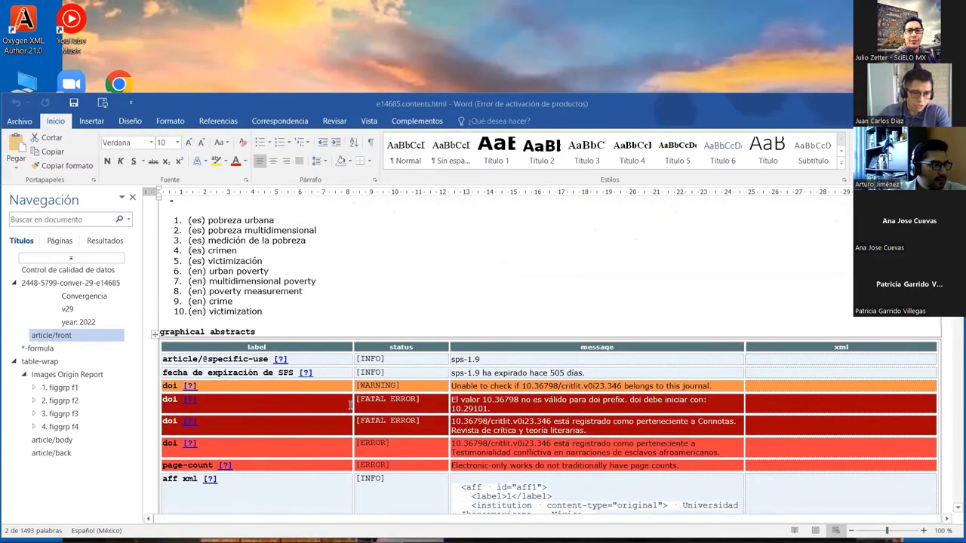
{"action": "scroll", "coordinate": [310, 377], "scroll_direction": "down", "scroll_amount": 2}
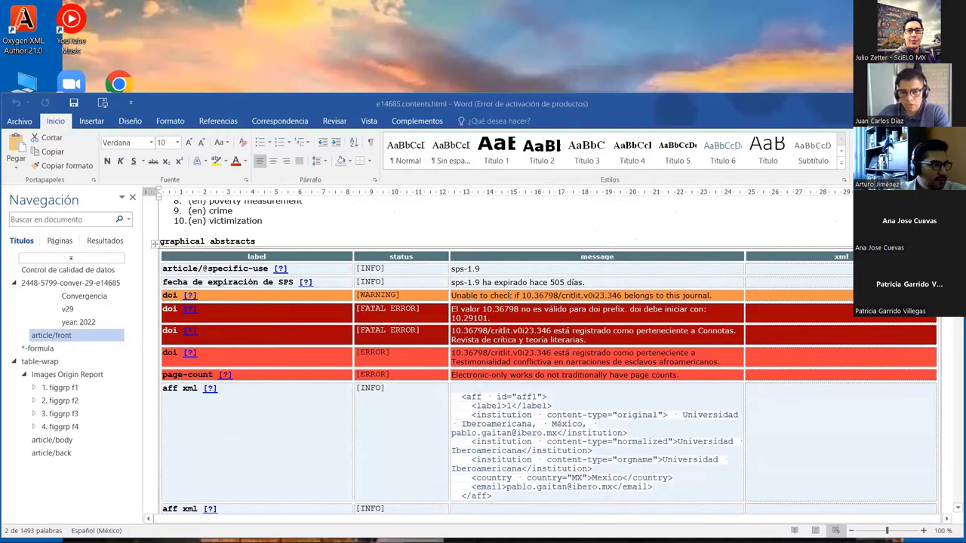
{"action": "left_click_drag", "start_coordinate": [510, 295], "coordinate": [622, 295]}
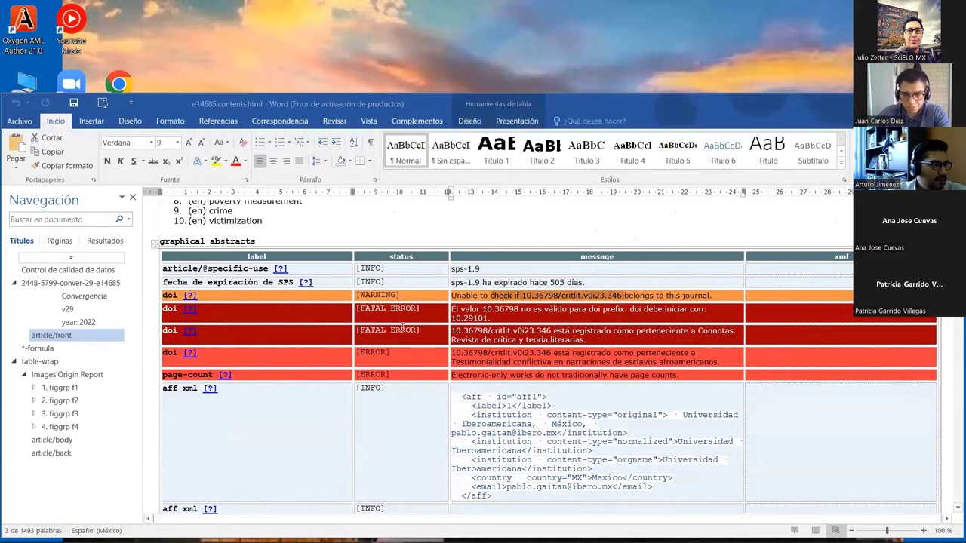
{"action": "left_click", "coordinate": [477, 317]}
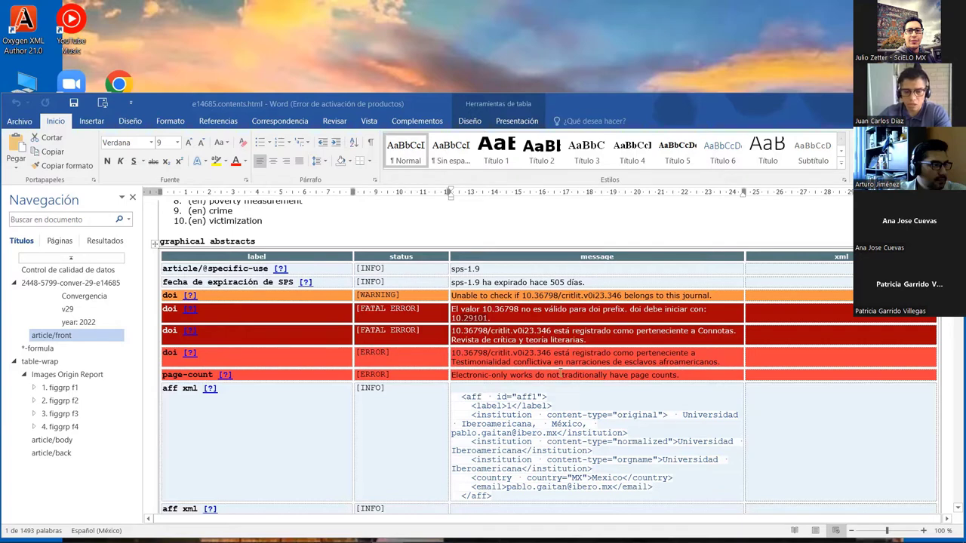
{"action": "mouse_move", "coordinate": [452, 364]}
{"action": "left_mouse_down"}
{"action": "mouse_move", "coordinate": [638, 355]}
{"action": "mouse_move", "coordinate": [452, 353]}
{"action": "left_mouse_up"}
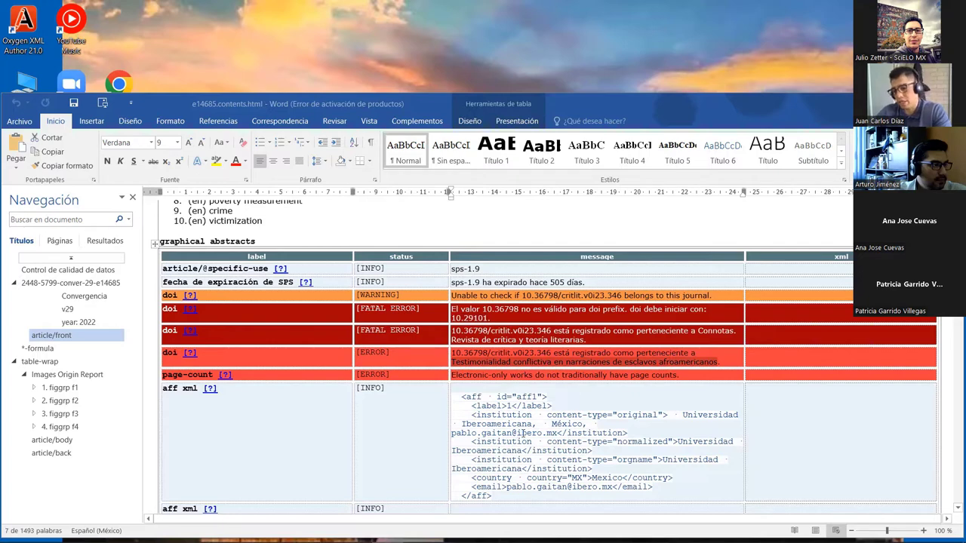
{"action": "scroll", "coordinate": [308, 410], "scroll_direction": "down", "scroll_amount": 2}
{"action": "scroll", "coordinate": [308, 410], "scroll_direction": "down", "scroll_amount": 1}
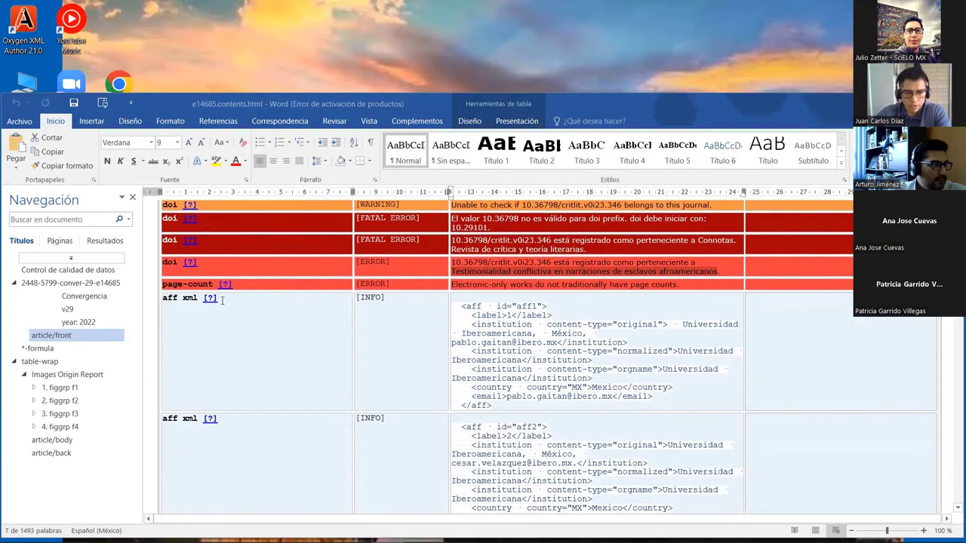
{"action": "left_click_drag", "start_coordinate": [163, 285], "coordinate": [214, 285]}
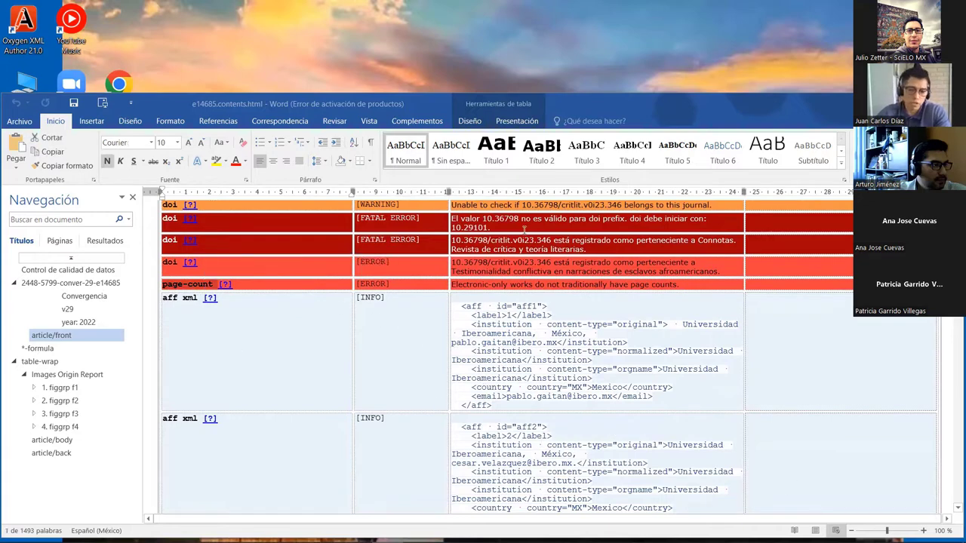
Examine the page-count, affiliation XML, copyright and license entries in the article/front validation table of the quality report.
{"action": "left_click_drag", "start_coordinate": [452, 285], "coordinate": [508, 285]}
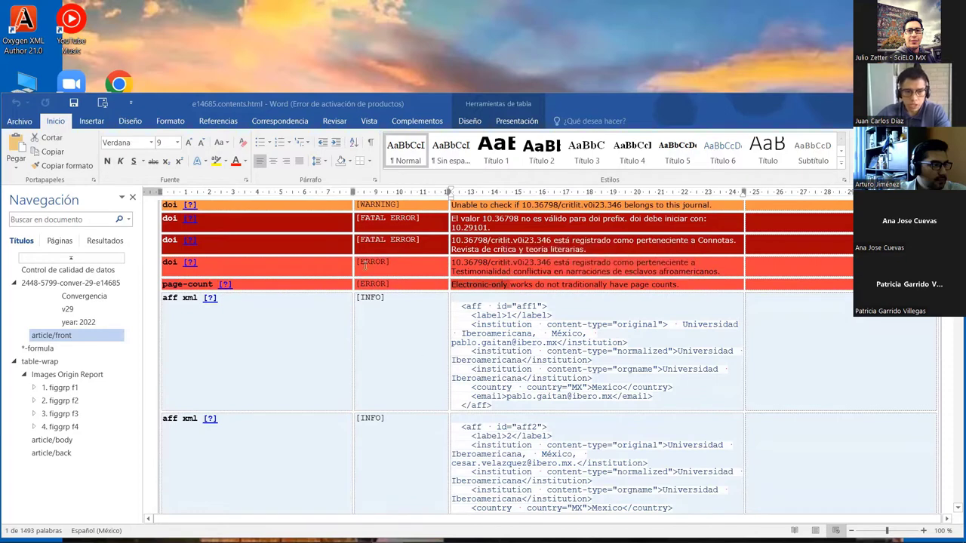
{"action": "scroll", "coordinate": [687, 400], "scroll_direction": "down", "scroll_amount": 3}
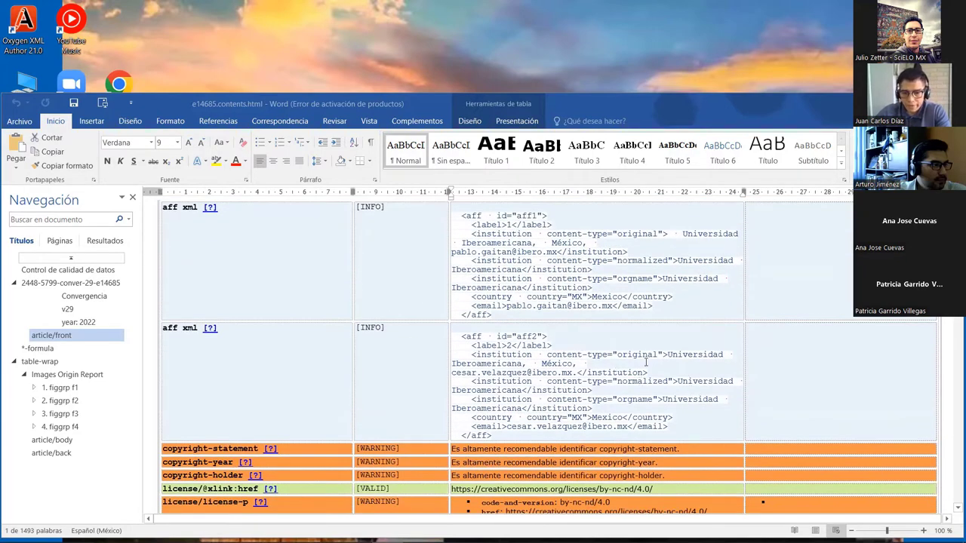
{"action": "scroll", "coordinate": [663, 369], "scroll_direction": "down", "scroll_amount": 6}
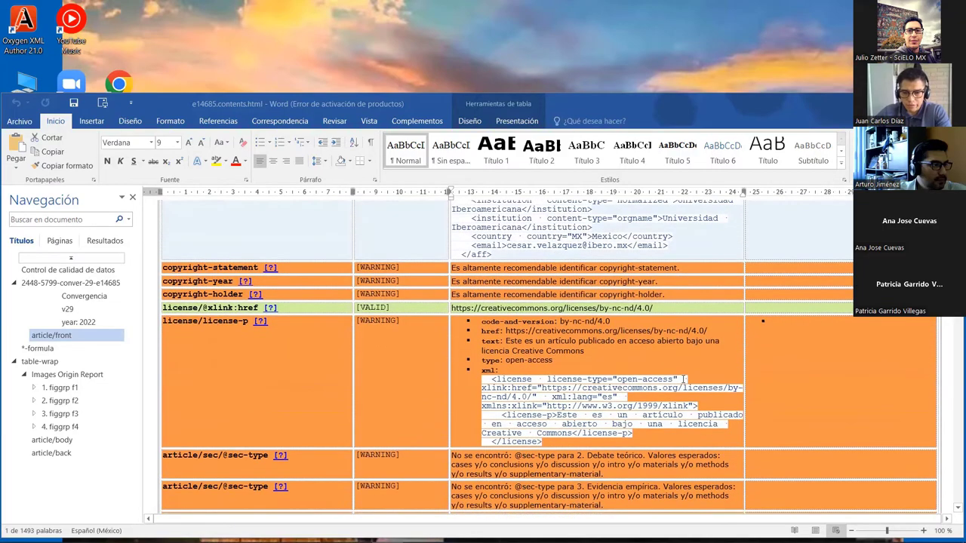
{"action": "scroll", "coordinate": [686, 381], "scroll_direction": "down", "scroll_amount": 7}
{"action": "scroll", "coordinate": [408, 291], "scroll_direction": "up", "scroll_amount": 6}
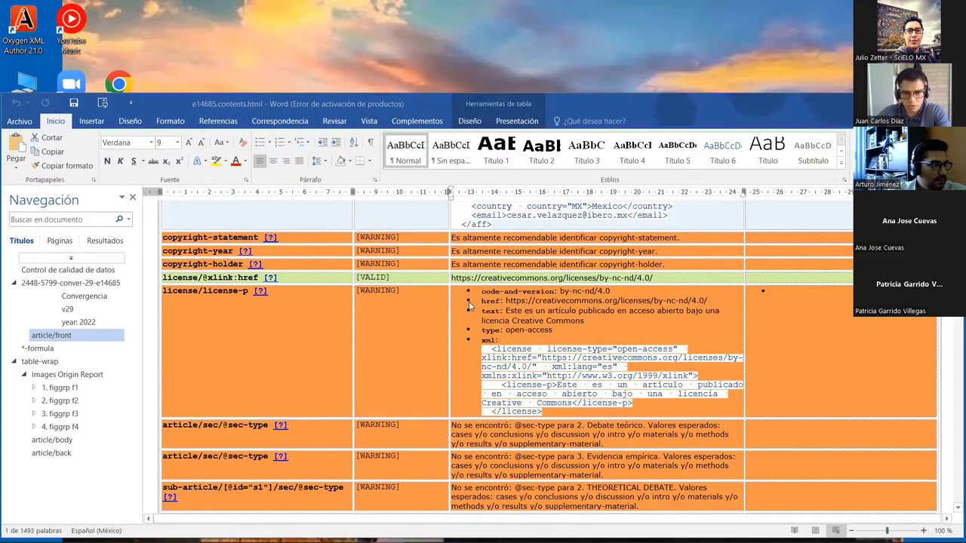
{"action": "left_click_drag", "start_coordinate": [453, 278], "coordinate": [568, 278]}
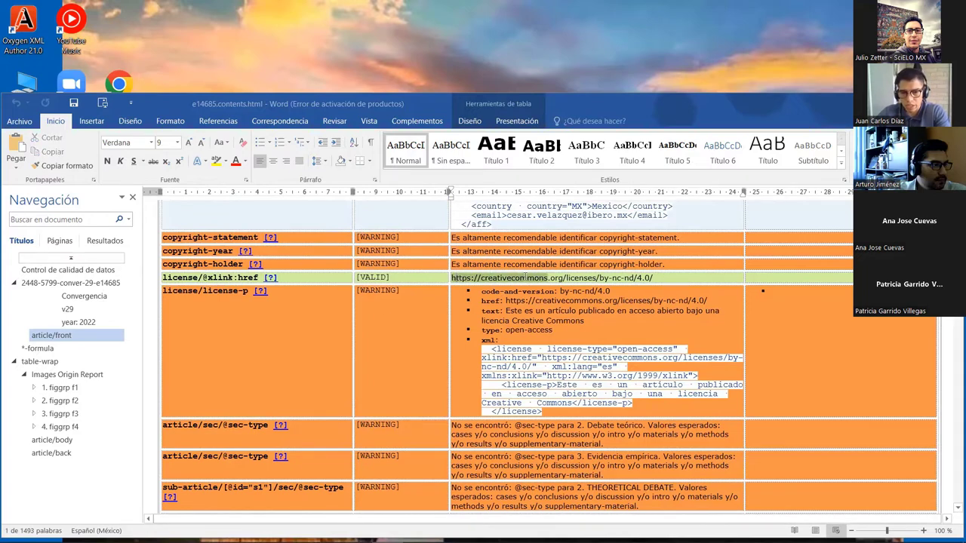
{"action": "scroll", "coordinate": [569, 370], "scroll_direction": "down", "scroll_amount": 2}
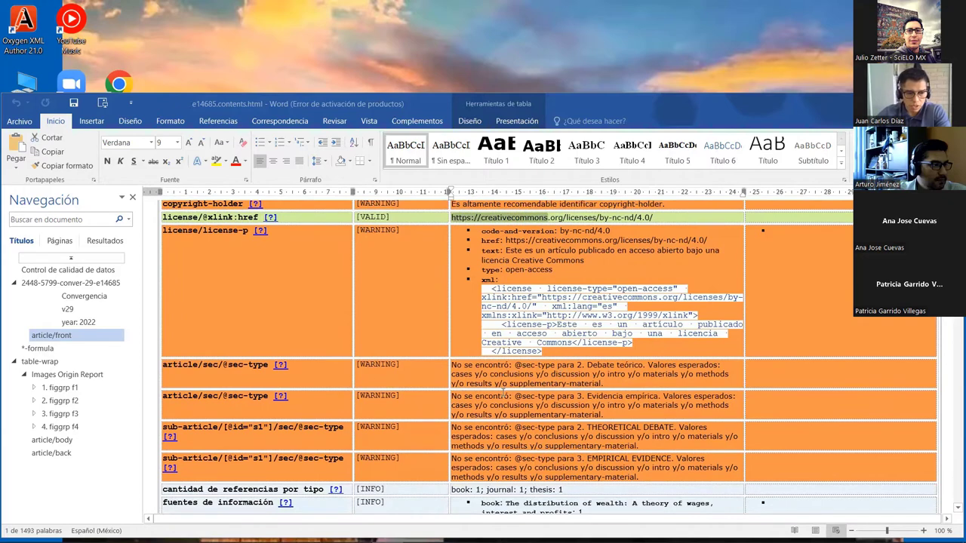
{"action": "scroll", "coordinate": [566, 421], "scroll_direction": "down", "scroll_amount": 2}
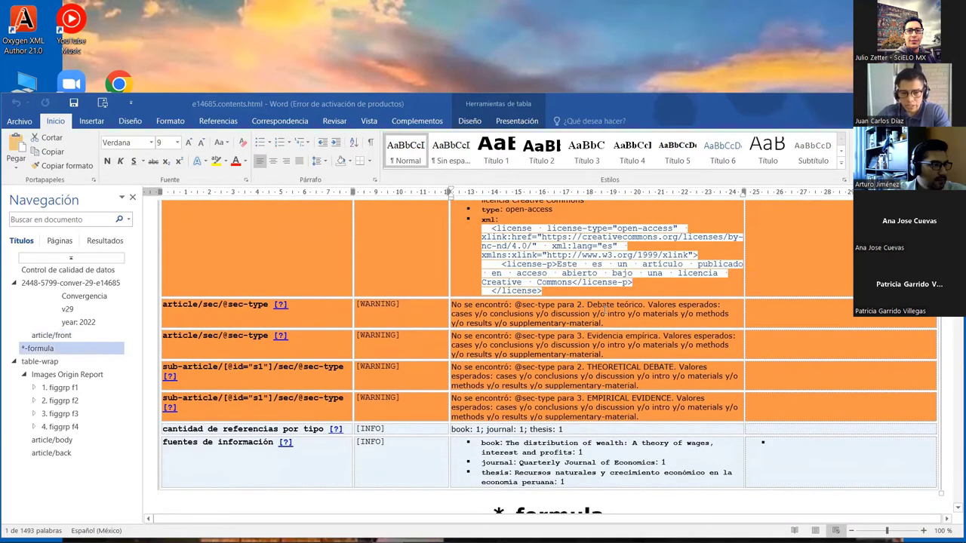
{"action": "left_click_drag", "start_coordinate": [603, 308], "coordinate": [625, 312]}
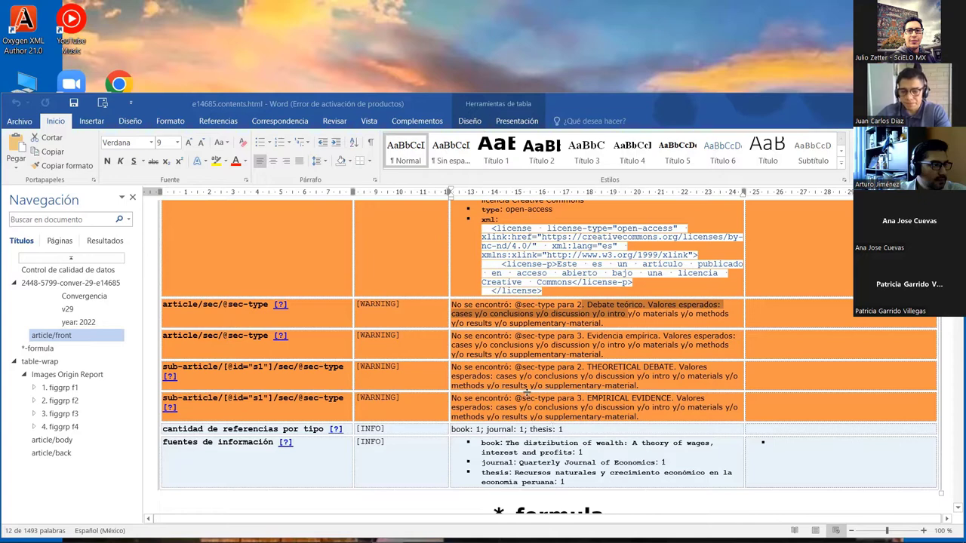
{"action": "scroll", "coordinate": [530, 392], "scroll_direction": "down", "scroll_amount": 2}
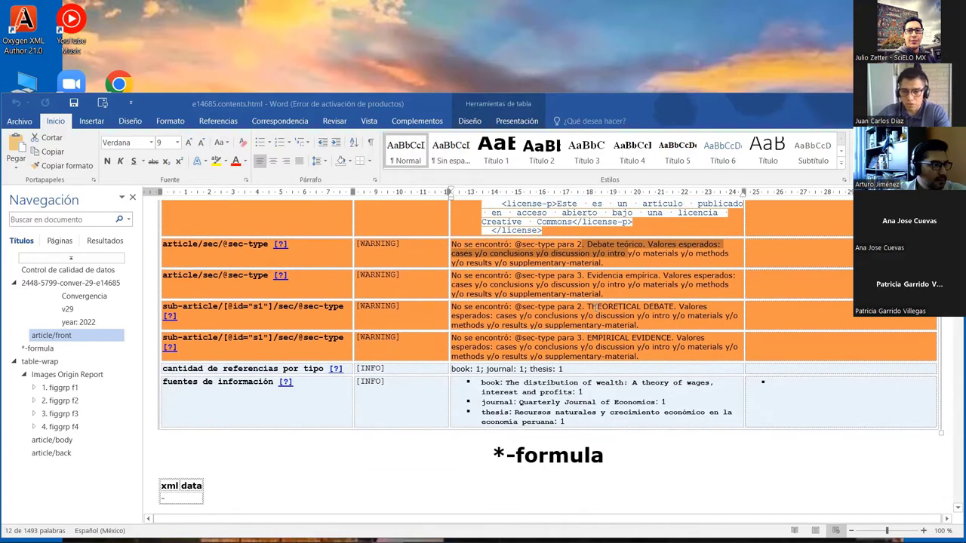
{"action": "left_click_drag", "start_coordinate": [596, 309], "coordinate": [674, 309]}
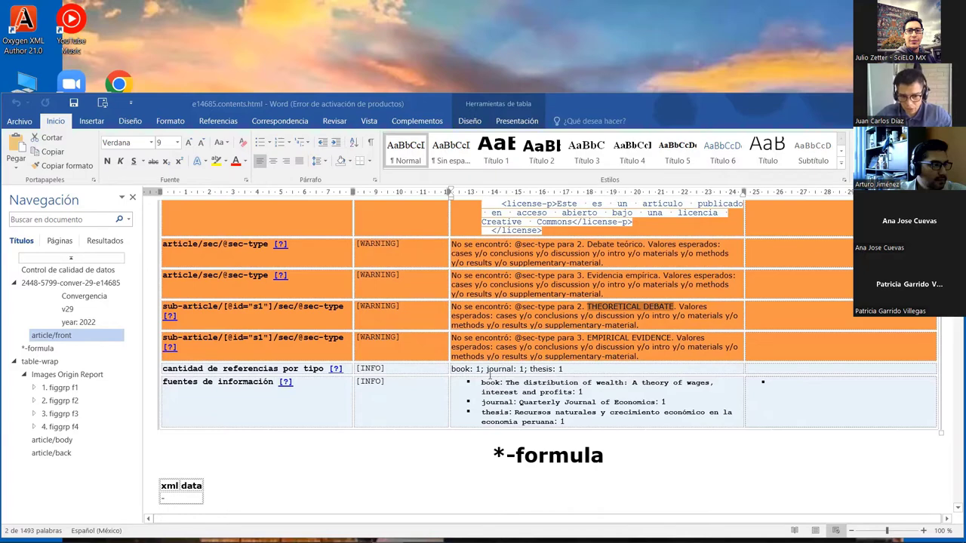
{"action": "left_click_drag", "start_coordinate": [487, 371], "coordinate": [548, 412]}
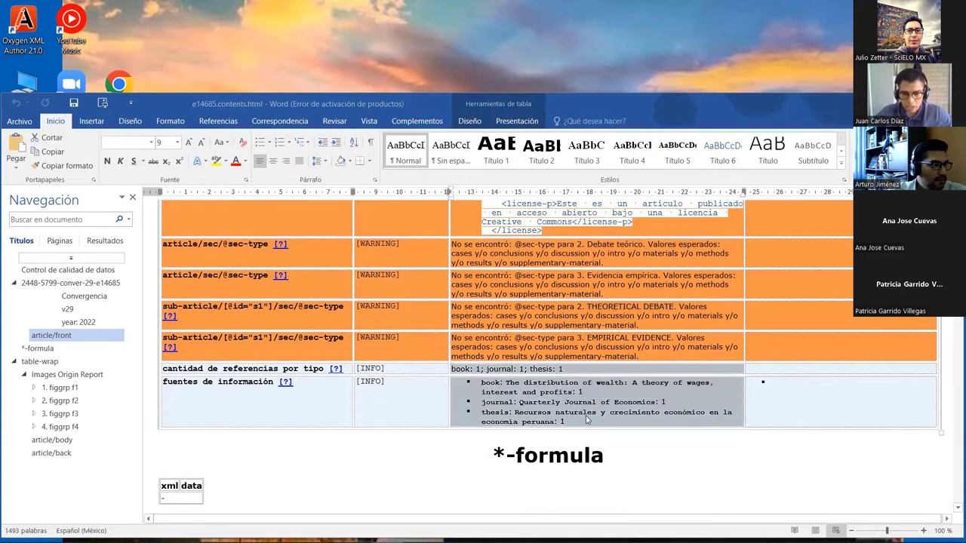
{"action": "scroll", "coordinate": [529, 407], "scroll_direction": "down", "scroll_amount": 1}
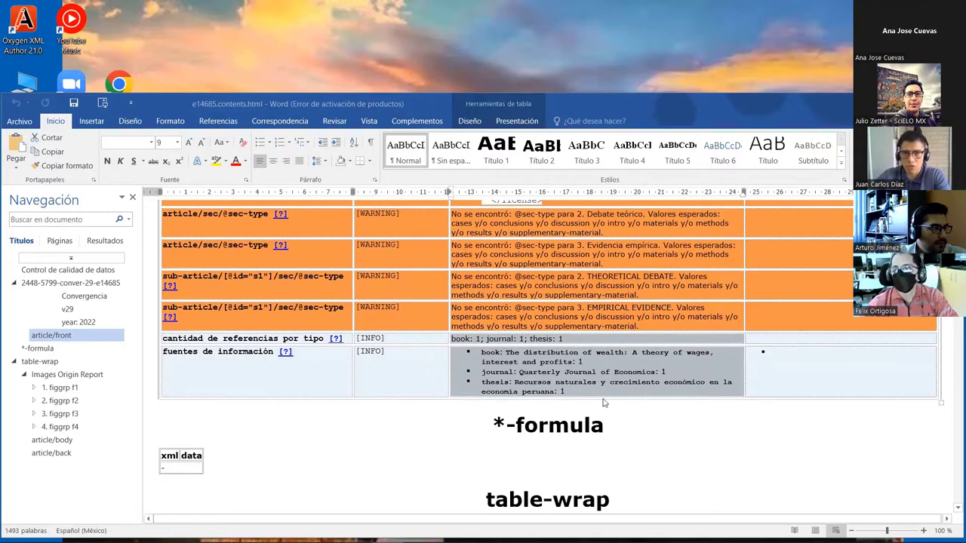
Examine the Images Origin Report for figures f1 to f4, including each source file and its renamed package image.
{"action": "scroll", "coordinate": [603, 403], "scroll_direction": "down", "scroll_amount": 6}
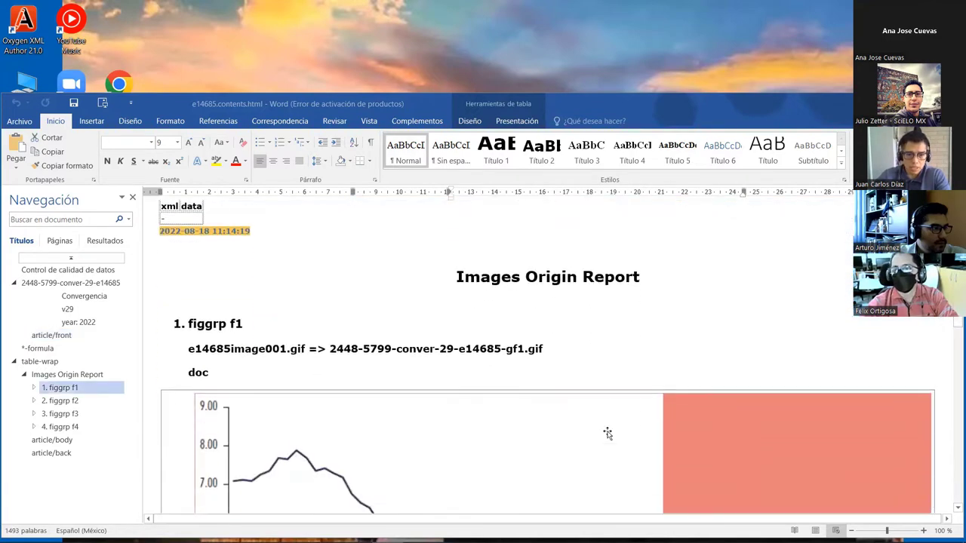
{"action": "scroll", "coordinate": [608, 433], "scroll_direction": "up", "scroll_amount": 1}
{"action": "scroll", "coordinate": [607, 434], "scroll_direction": "down", "scroll_amount": 3}
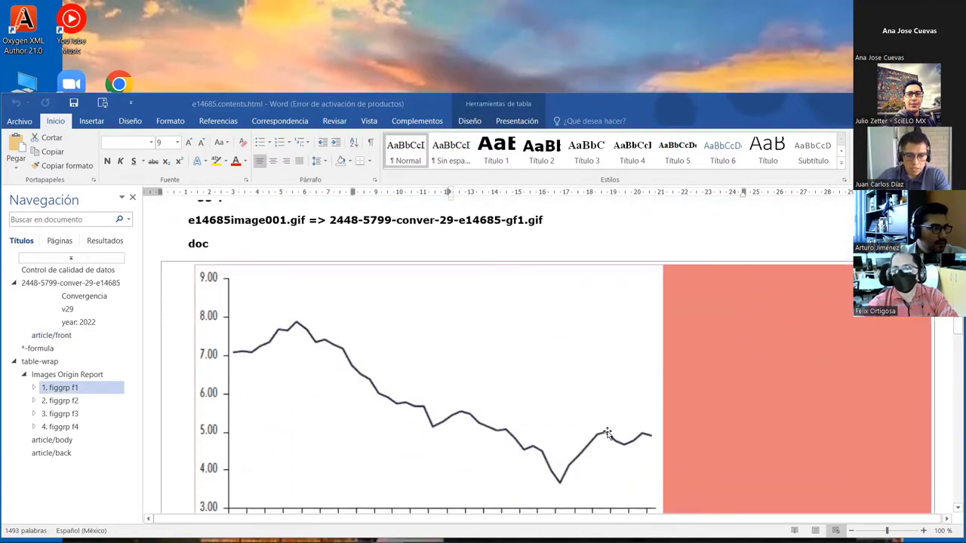
{"action": "scroll", "coordinate": [608, 433], "scroll_direction": "up", "scroll_amount": 2}
{"action": "scroll", "coordinate": [607, 433], "scroll_direction": "down", "scroll_amount": 1}
{"action": "scroll", "coordinate": [608, 429], "scroll_direction": "down", "scroll_amount": 2}
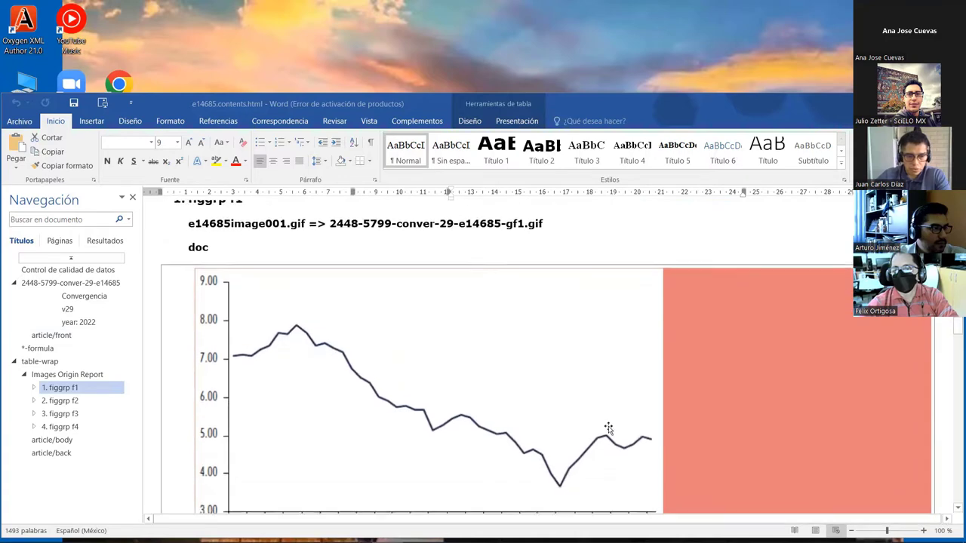
{"action": "scroll", "coordinate": [609, 429], "scroll_direction": "down", "scroll_amount": 3}
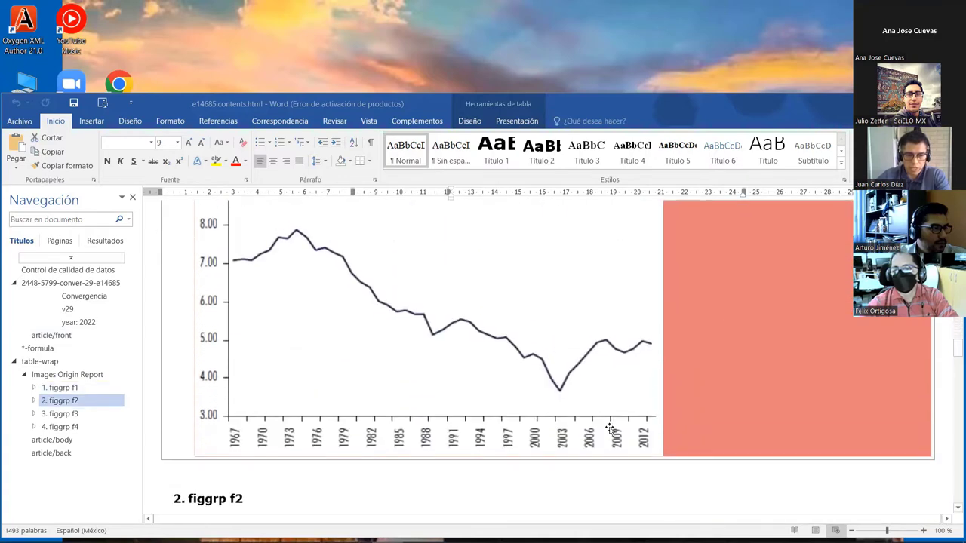
{"action": "scroll", "coordinate": [609, 430], "scroll_direction": "down", "scroll_amount": 14}
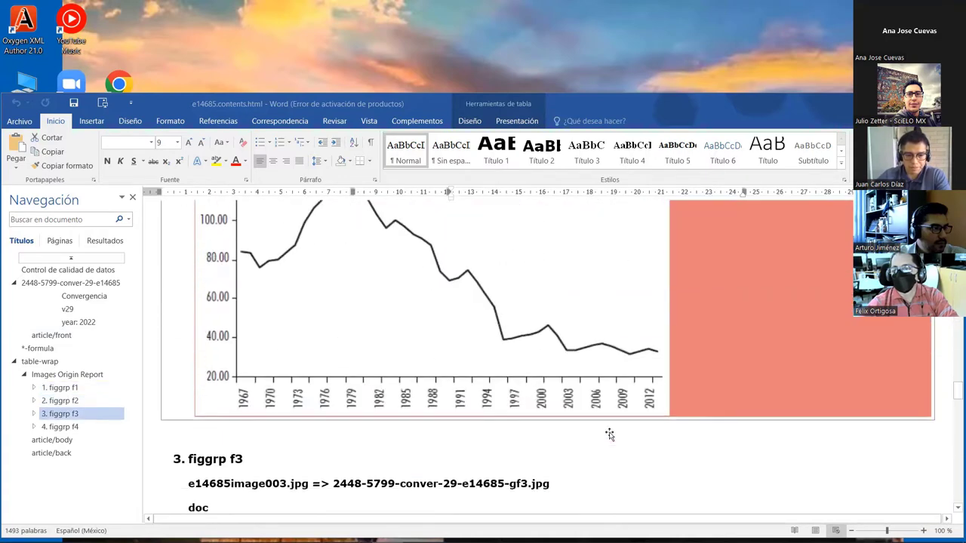
{"action": "scroll", "coordinate": [609, 434], "scroll_direction": "down", "scroll_amount": 20}
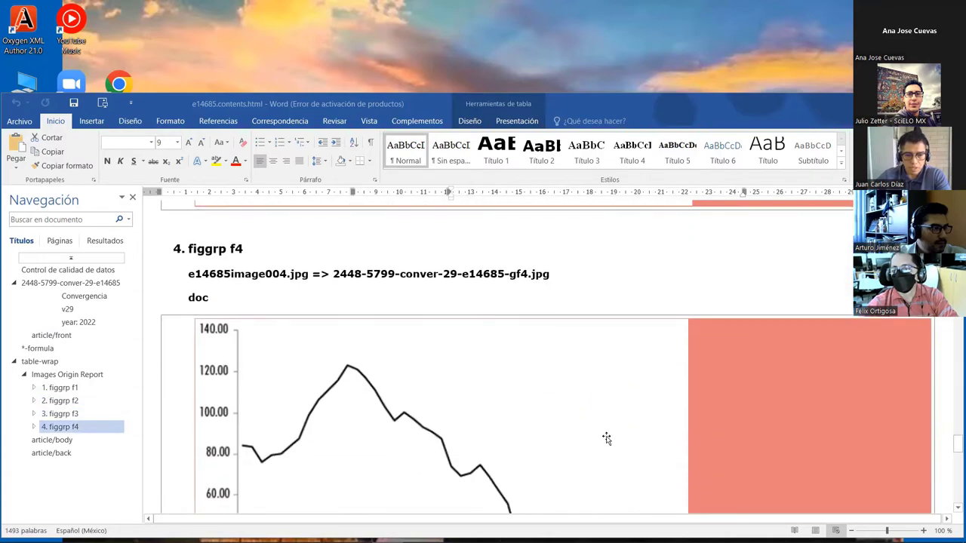
Examine the article/body section listing, comparing the section titles and types of the article and sub-article s1.
{"action": "scroll", "coordinate": [607, 438], "scroll_direction": "down", "scroll_amount": 20}
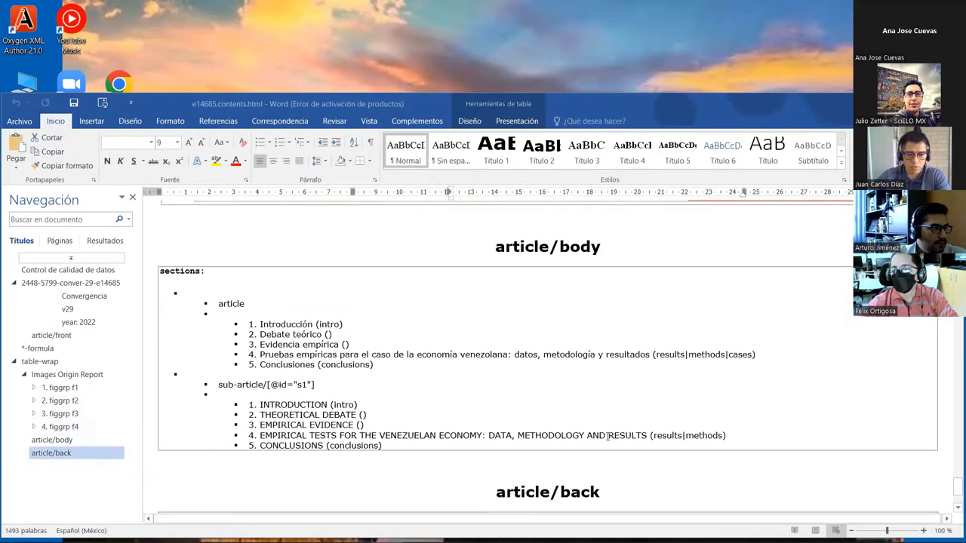
{"action": "scroll", "coordinate": [607, 435], "scroll_direction": "up", "scroll_amount": 2}
{"action": "scroll", "coordinate": [607, 435], "scroll_direction": "down", "scroll_amount": 4}
{"action": "scroll", "coordinate": [606, 436], "scroll_direction": "up", "scroll_amount": 2}
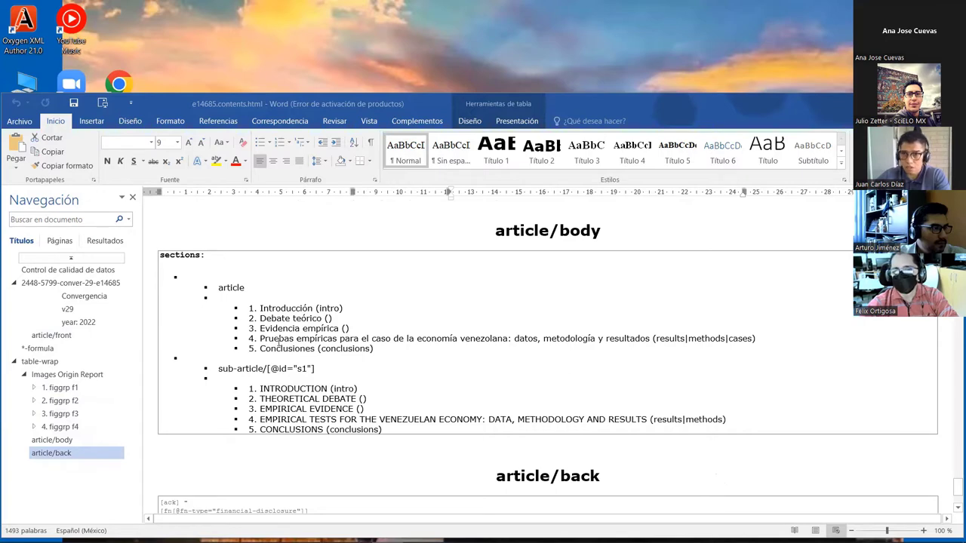
{"action": "scroll", "coordinate": [464, 216], "scroll_direction": "down", "scroll_amount": 1}
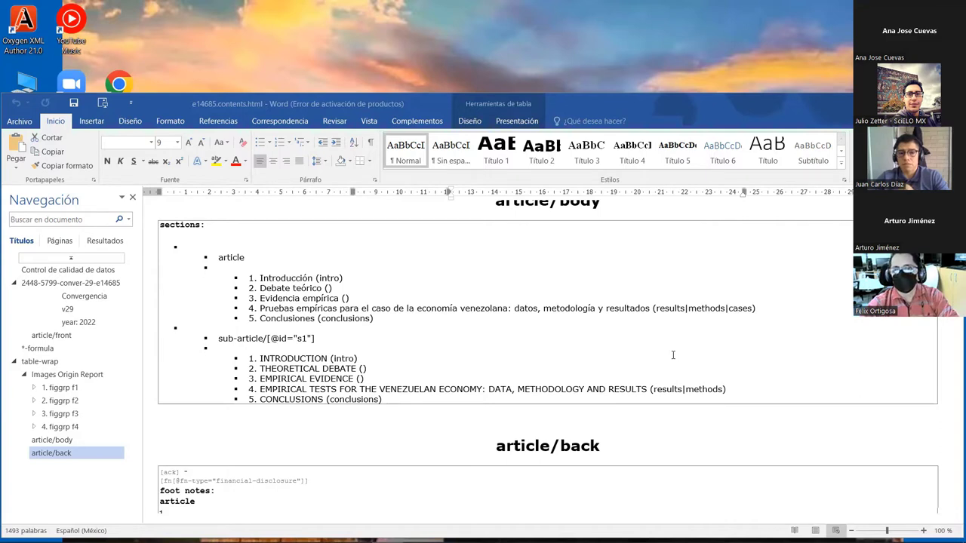
Go back to the article/front validation table and recheck the affiliation, copyright, license and section-type messages.
{"action": "scroll", "coordinate": [627, 370], "scroll_direction": "up", "scroll_amount": 8}
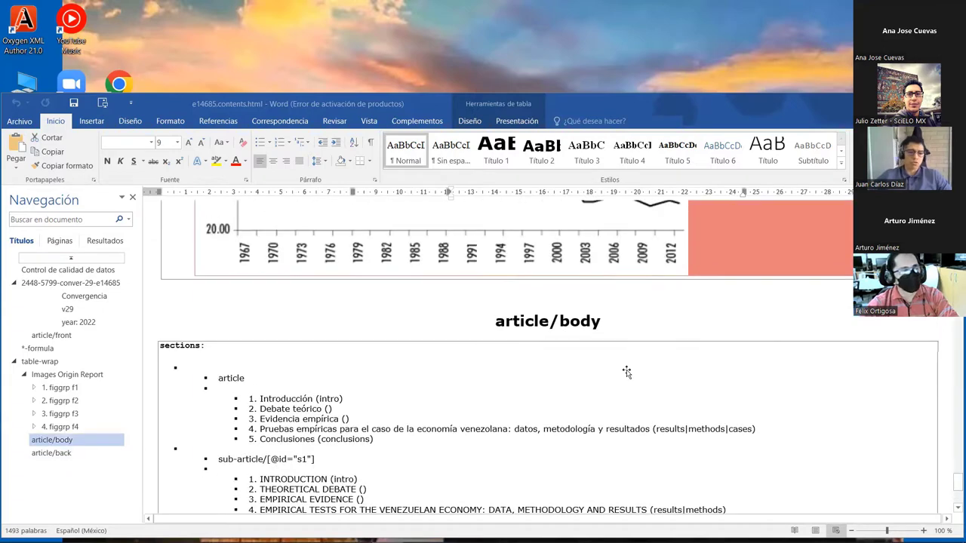
{"action": "scroll", "coordinate": [627, 370], "scroll_direction": "up", "scroll_amount": 10}
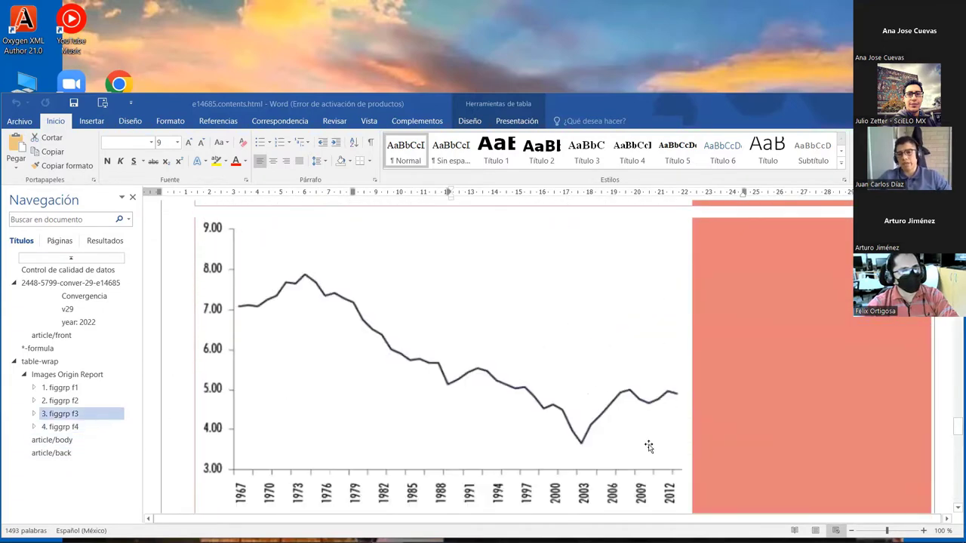
{"action": "scroll", "coordinate": [649, 447], "scroll_direction": "up", "scroll_amount": 12}
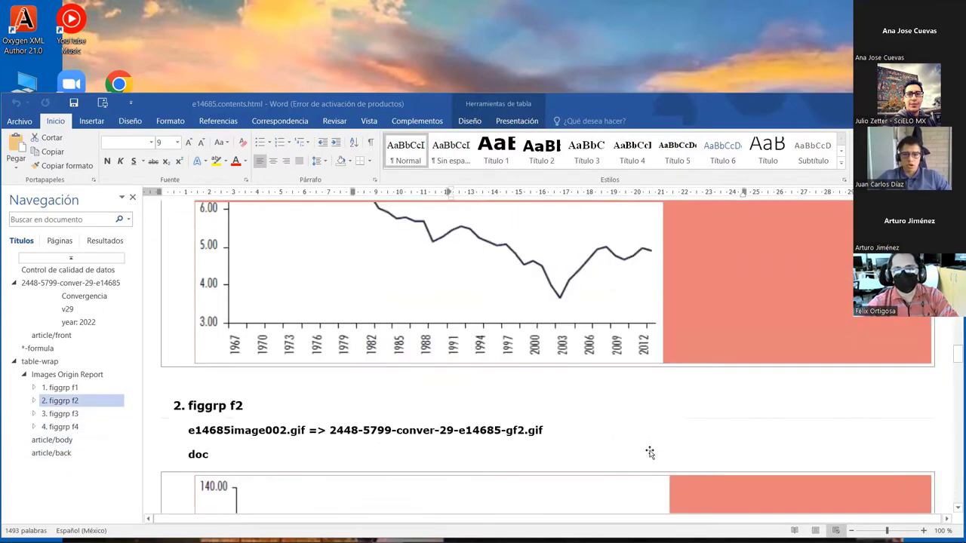
{"action": "scroll", "coordinate": [649, 452], "scroll_direction": "up", "scroll_amount": 15}
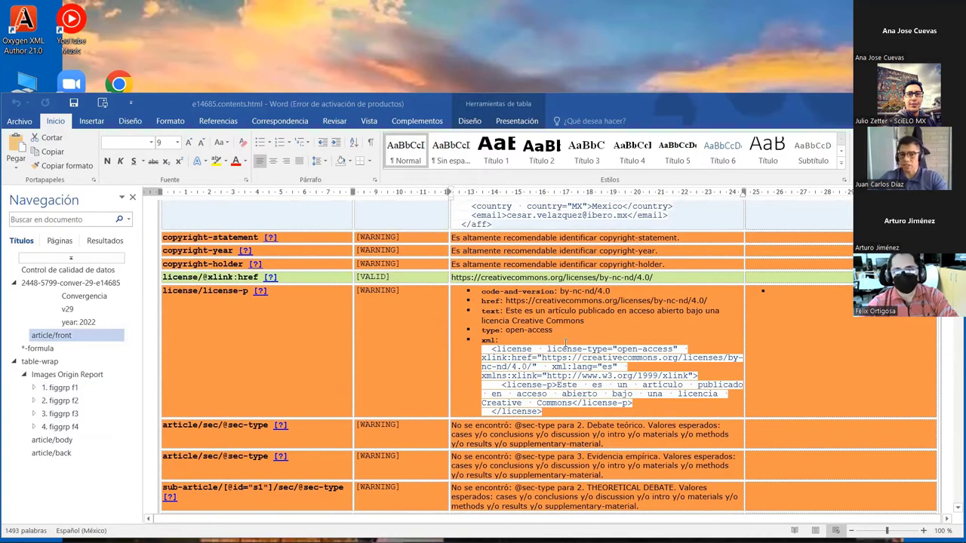
{"action": "scroll", "coordinate": [755, 347], "scroll_direction": "up", "scroll_amount": 1}
{"action": "scroll", "coordinate": [755, 347], "scroll_direction": "up", "scroll_amount": 12}
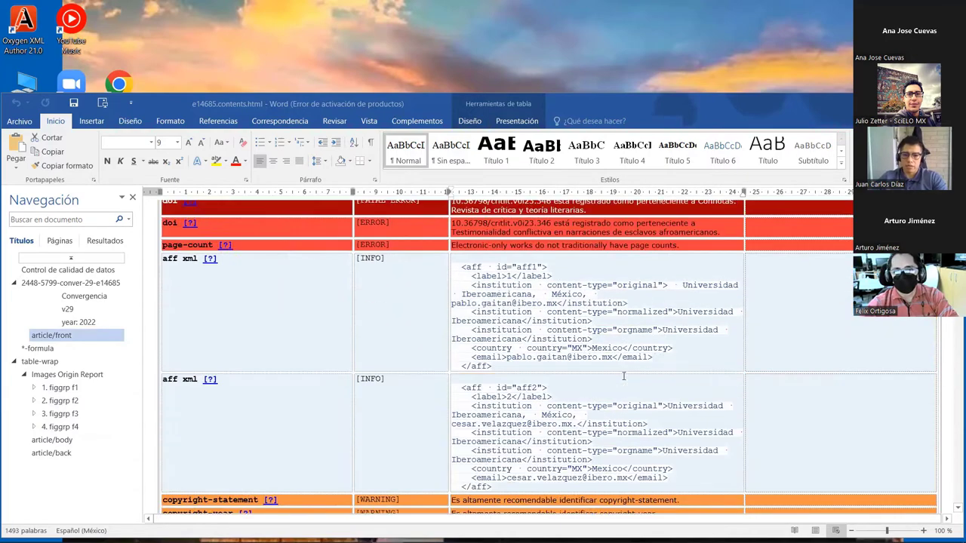
{"action": "scroll", "coordinate": [526, 398], "scroll_direction": "down", "scroll_amount": 7}
{"action": "scroll", "coordinate": [506, 397], "scroll_direction": "down", "scroll_amount": 1}
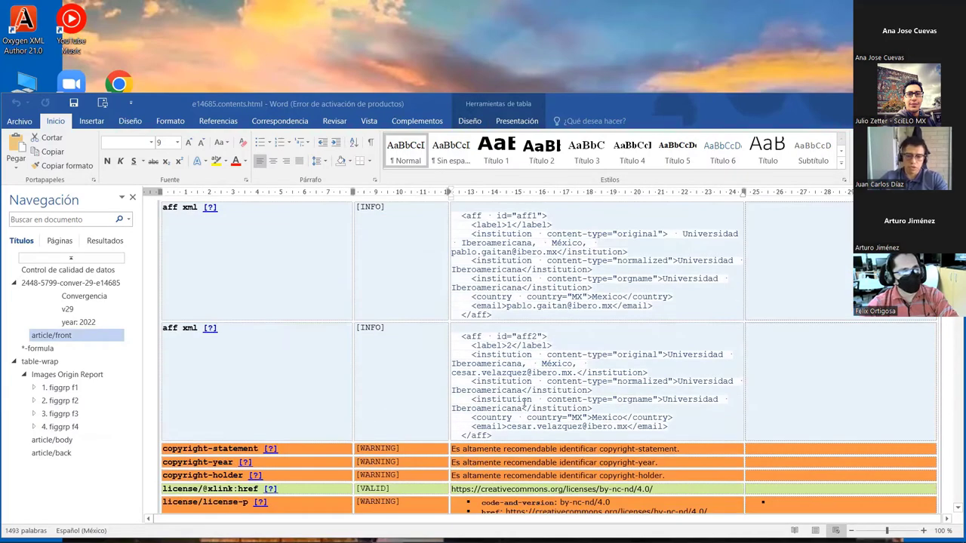
{"action": "scroll", "coordinate": [517, 448], "scroll_direction": "down", "scroll_amount": 10}
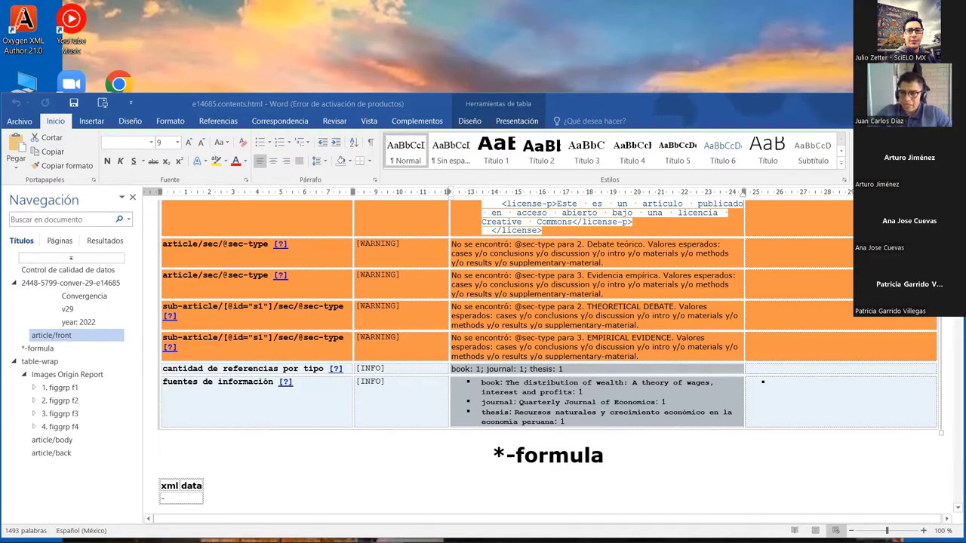
Review the article/body section types again along with the article/back footnotes at the end of the quality report.
{"action": "scroll", "coordinate": [943, 431], "scroll_direction": "down", "scroll_amount": 20}
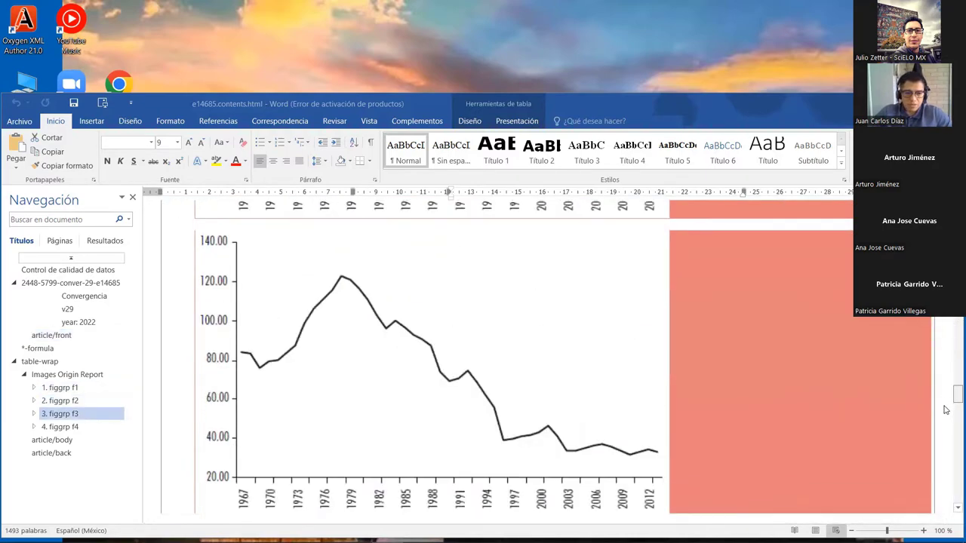
{"action": "scroll", "coordinate": [943, 430], "scroll_direction": "down", "scroll_amount": 20}
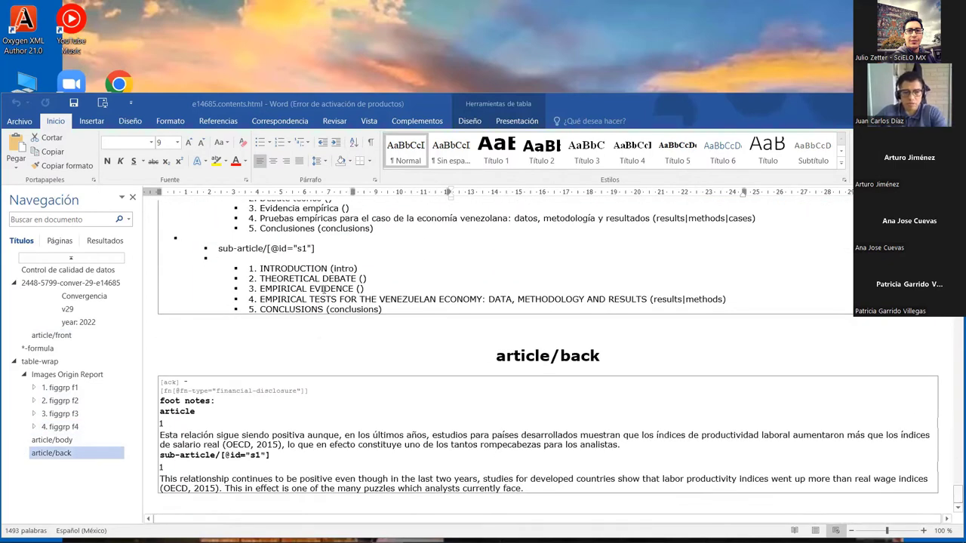
{"action": "scroll", "coordinate": [263, 339], "scroll_direction": "up", "scroll_amount": 1}
{"action": "scroll", "coordinate": [264, 338], "scroll_direction": "up", "scroll_amount": 2}
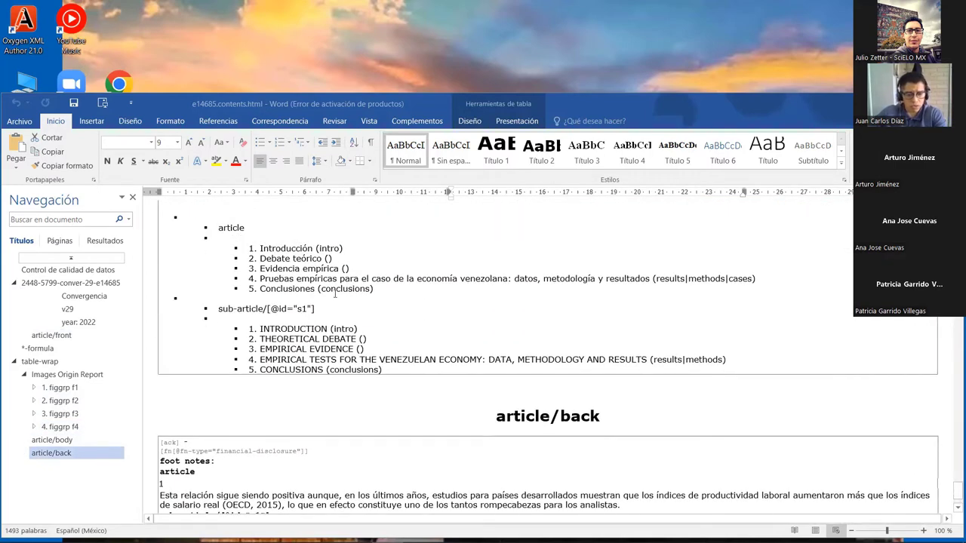
{"action": "scroll", "coordinate": [332, 320], "scroll_direction": "up", "scroll_amount": 2}
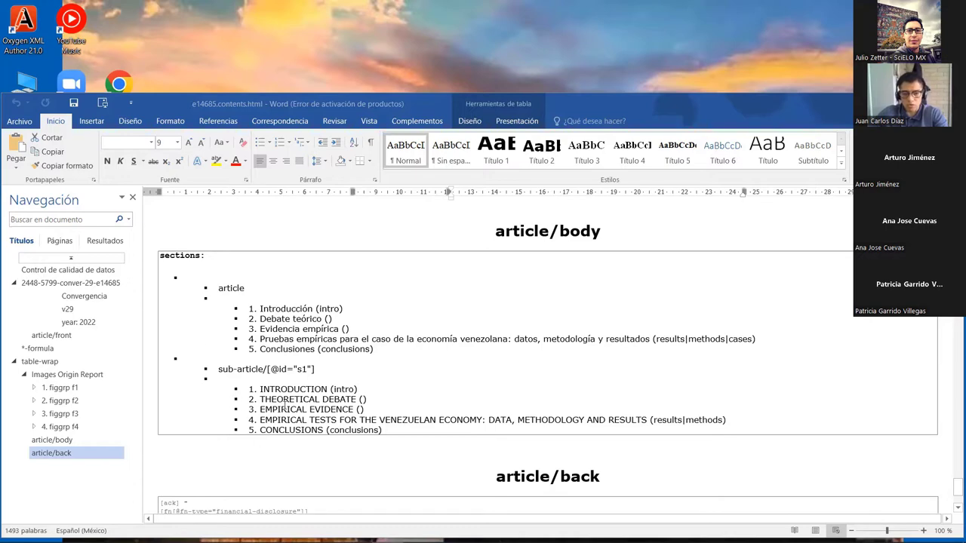
{"action": "scroll", "coordinate": [299, 422], "scroll_direction": "down", "scroll_amount": 3}
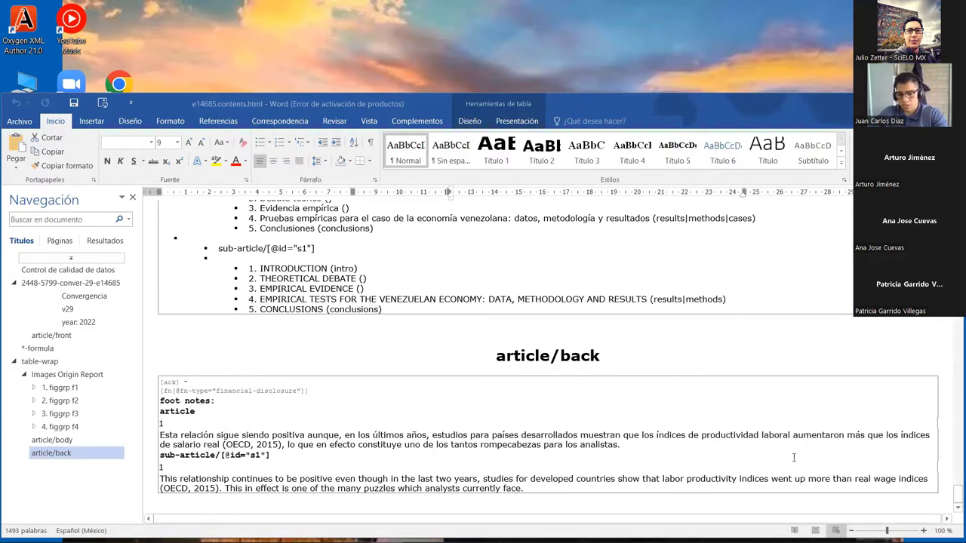
Return from the quality control report to the marked-up e14685.docx article.
{"action": "left_click", "coordinate": [419, 123]}
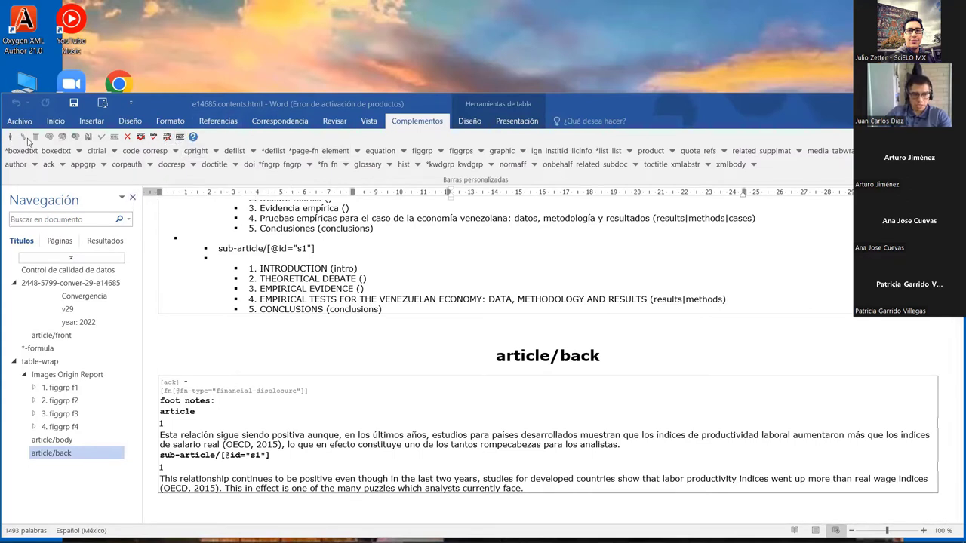
{"action": "left_click", "coordinate": [179, 138]}
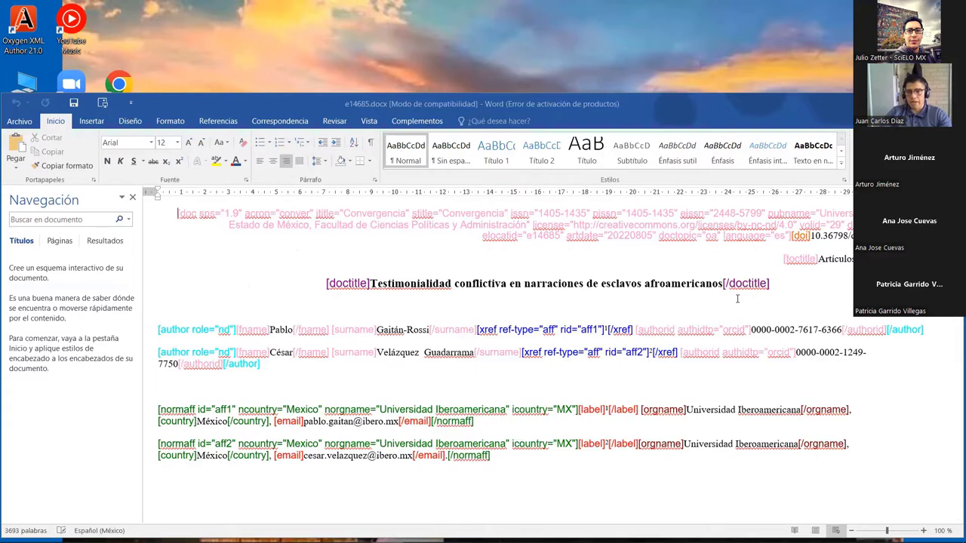
Exit the markup of e14685.docx with the Guardar y salir option.
{"action": "left_click", "coordinate": [417, 120]}
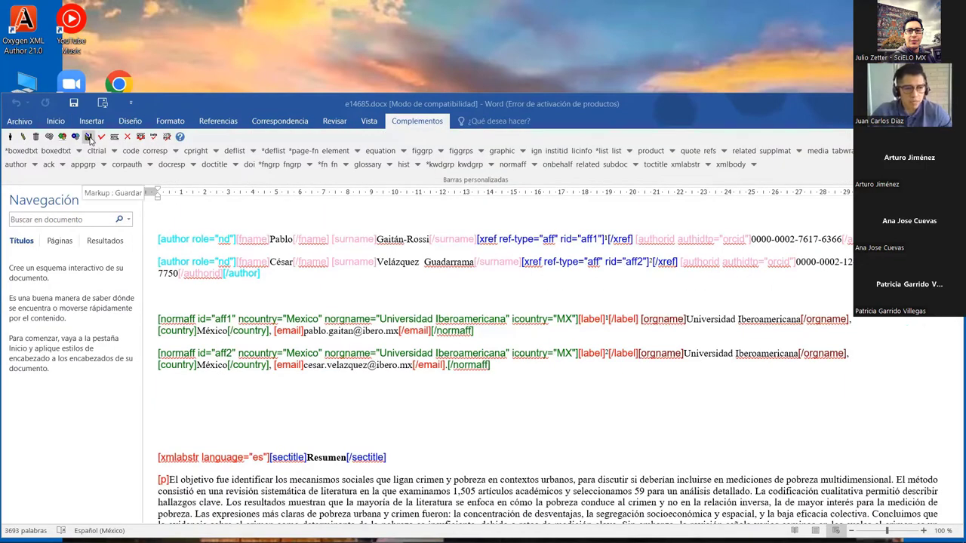
{"action": "left_click", "coordinate": [10, 137]}
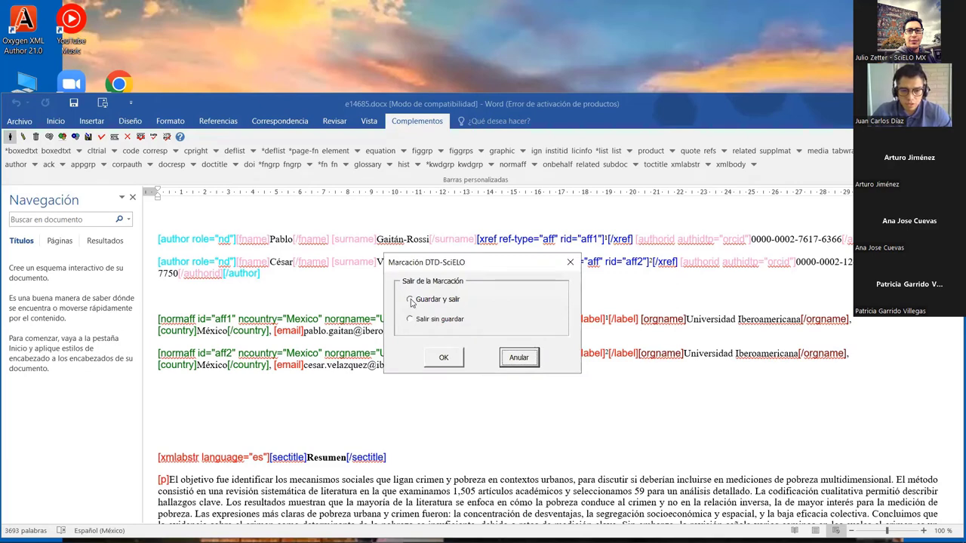
{"action": "left_click", "coordinate": [409, 300]}
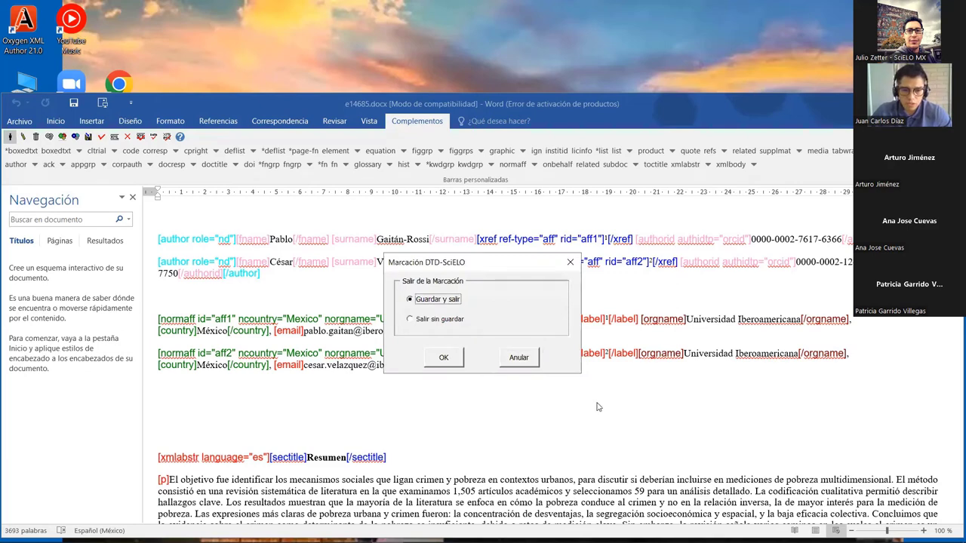
{"action": "left_click", "coordinate": [455, 358]}
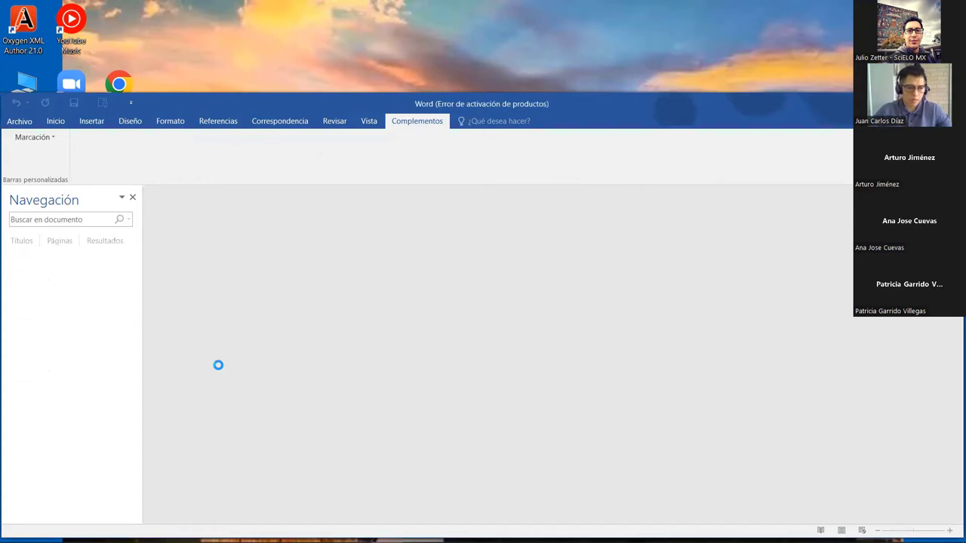
Open the article e14538.docx from the v29 scielo_markup folder.
{"action": "left_click", "coordinate": [15, 123]}
{"action": "left_click", "coordinate": [189, 367]}
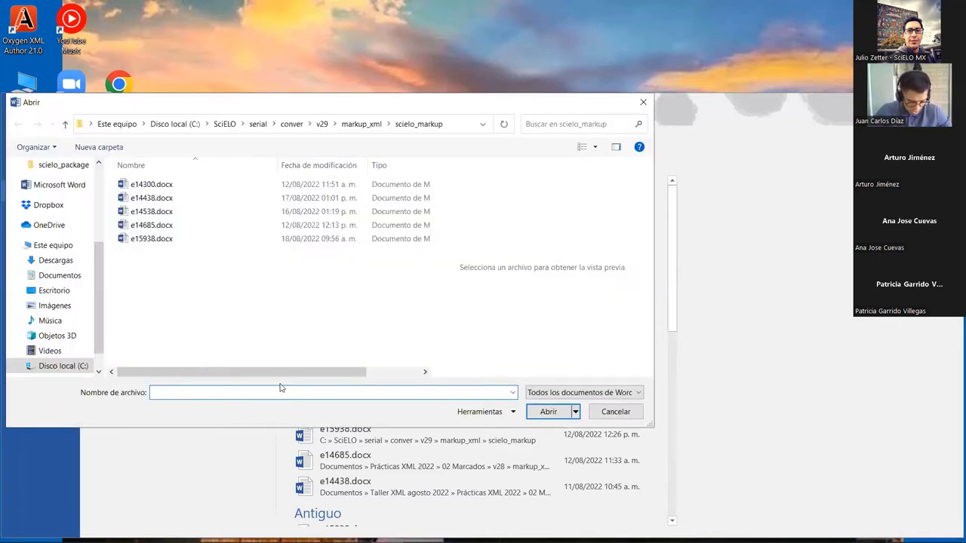
{"action": "left_click", "coordinate": [173, 214]}
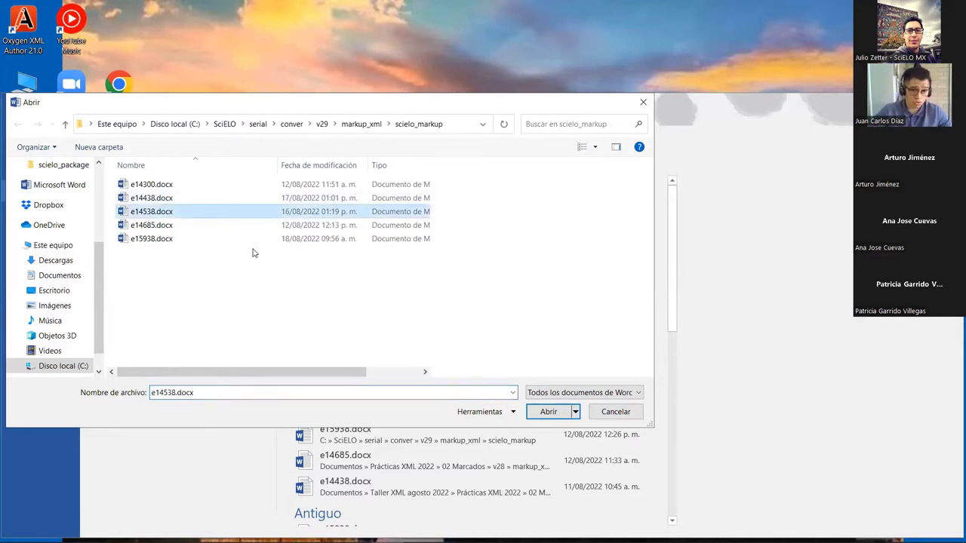
{"action": "left_click", "coordinate": [549, 412]}
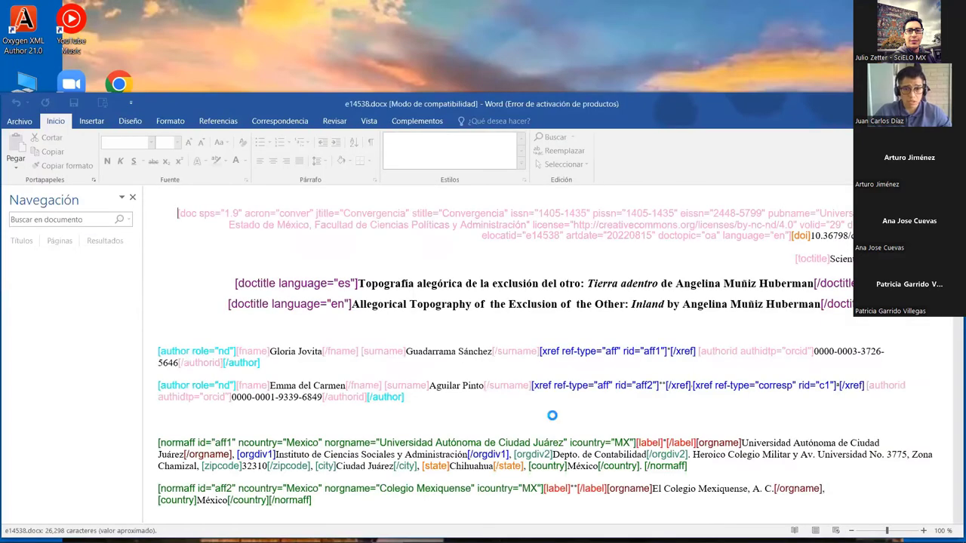
Start Marcación DTD-SciELO on e14538.docx and generate its XML package.
{"action": "left_click", "coordinate": [415, 121]}
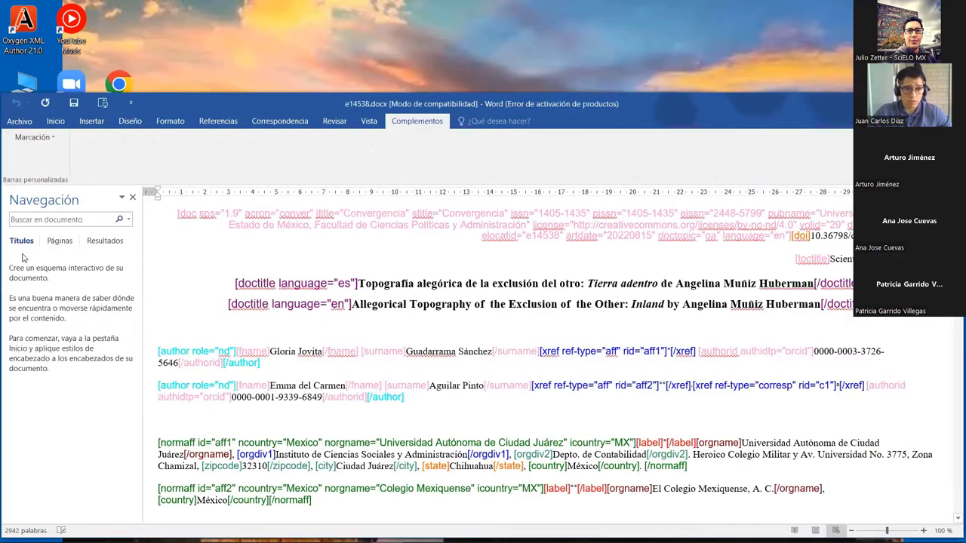
{"action": "left_click", "coordinate": [51, 142]}
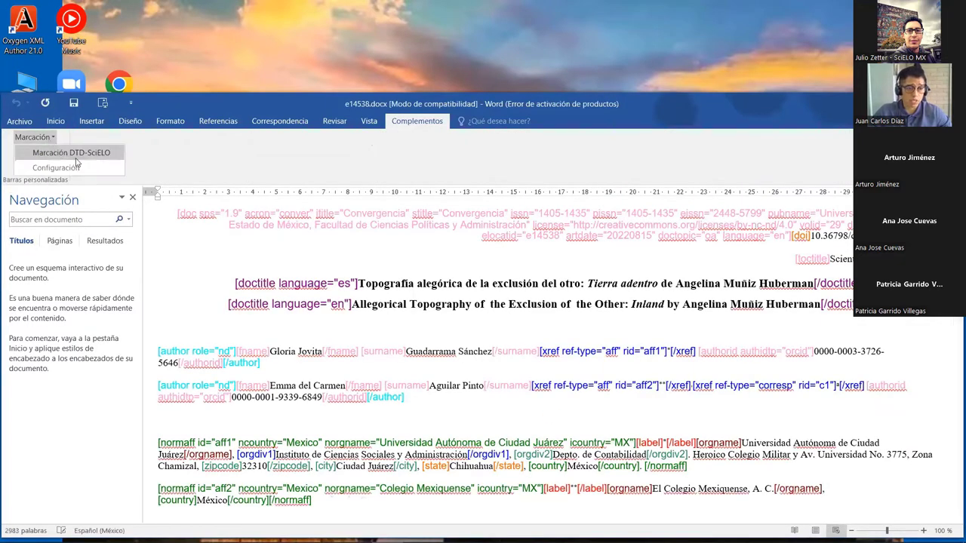
{"action": "left_click", "coordinate": [77, 156]}
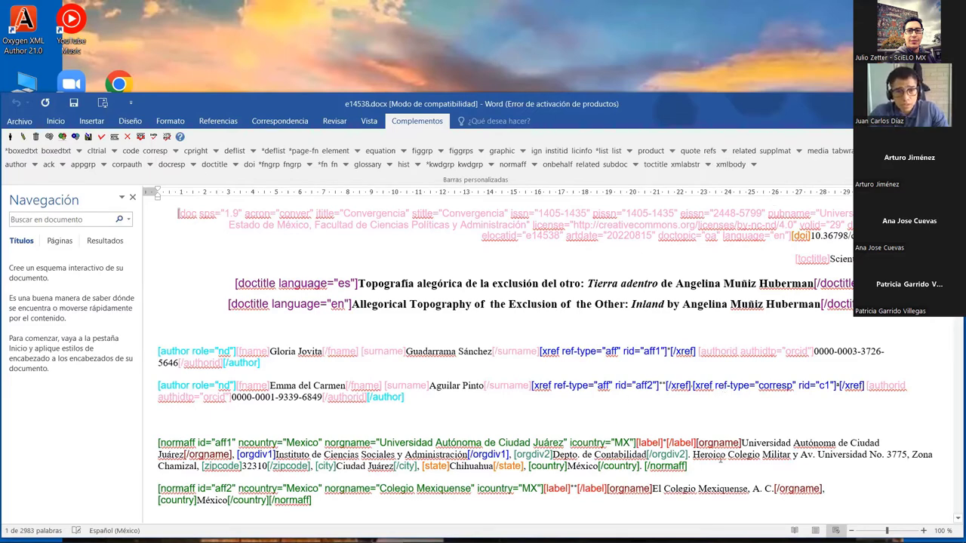
{"action": "left_click", "coordinate": [115, 138]}
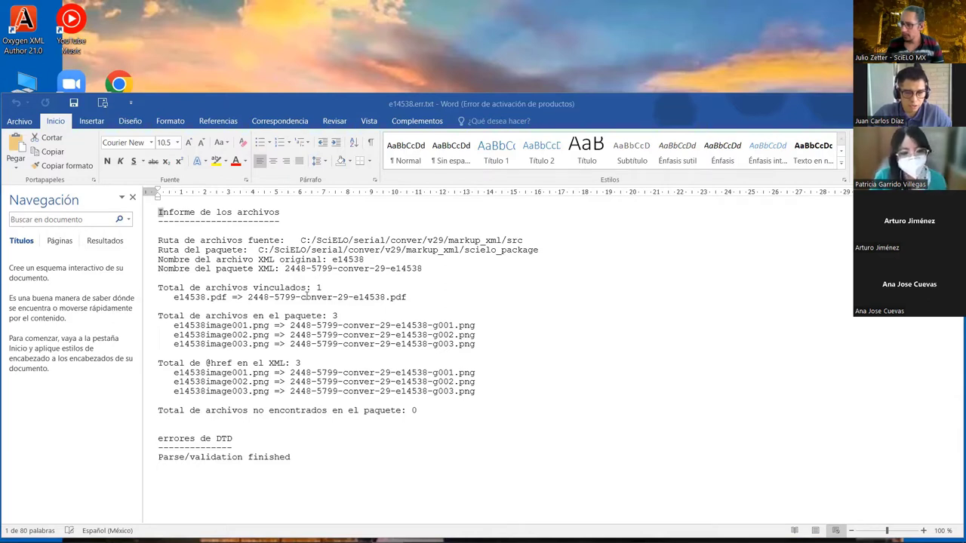
{"action": "left_click_drag", "start_coordinate": [395, 268], "coordinate": [422, 269]}
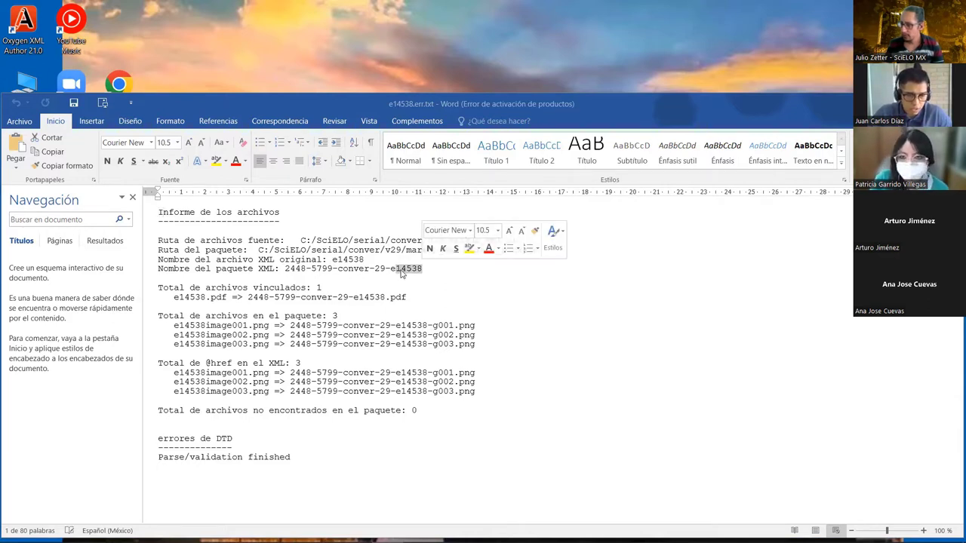
{"action": "double_click", "coordinate": [392, 268]}
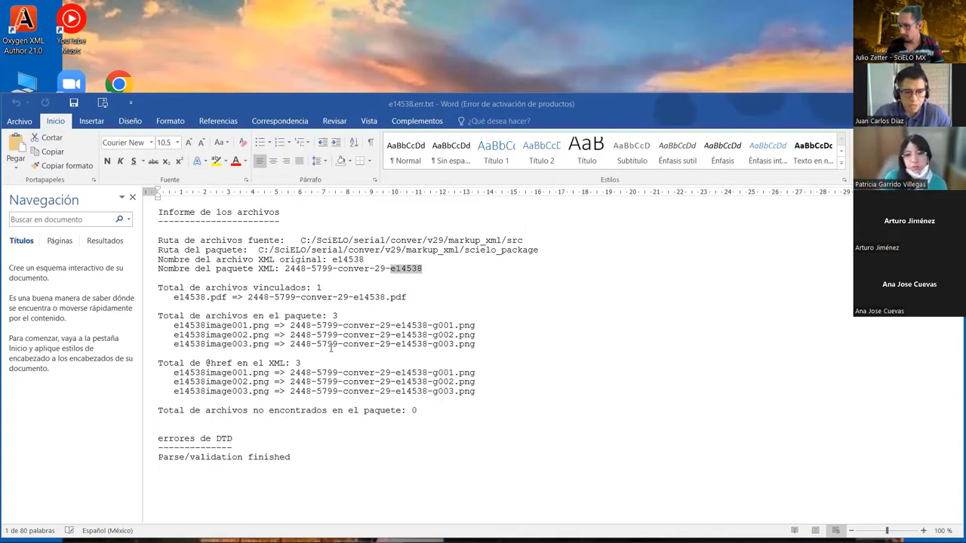
{"action": "left_click_drag", "start_coordinate": [211, 298], "coordinate": [269, 298]}
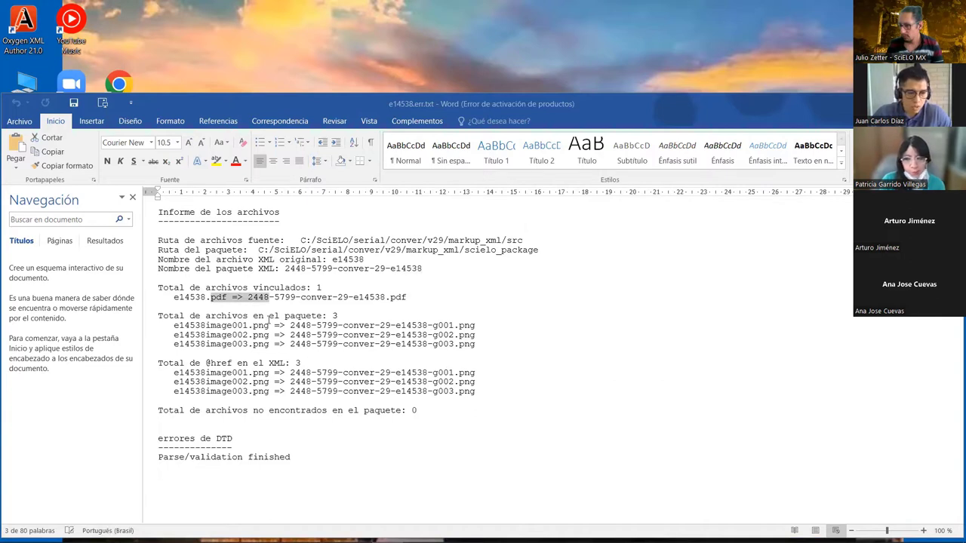
{"action": "left_click", "coordinate": [264, 298]}
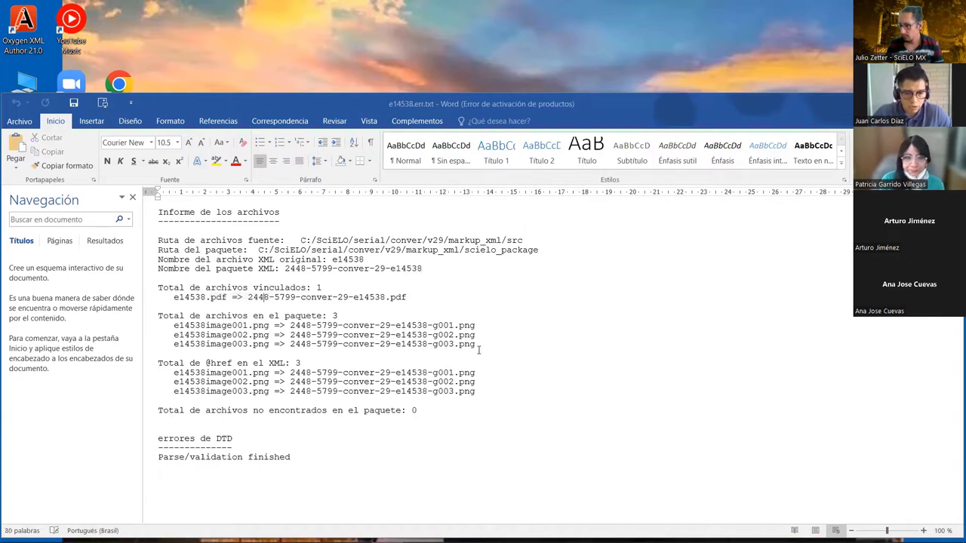
{"action": "left_click_drag", "start_coordinate": [455, 325], "coordinate": [480, 325]}
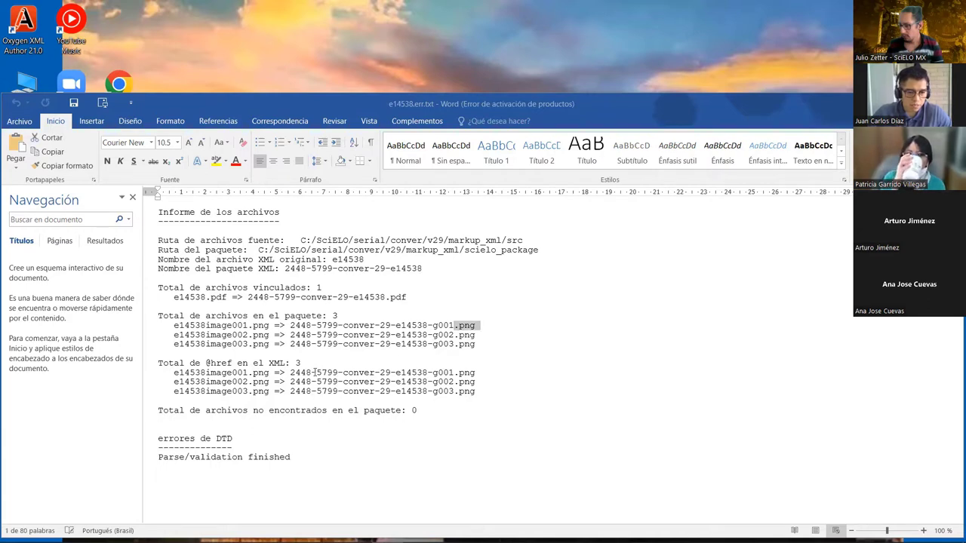
{"action": "left_click_drag", "start_coordinate": [289, 375], "coordinate": [454, 375]}
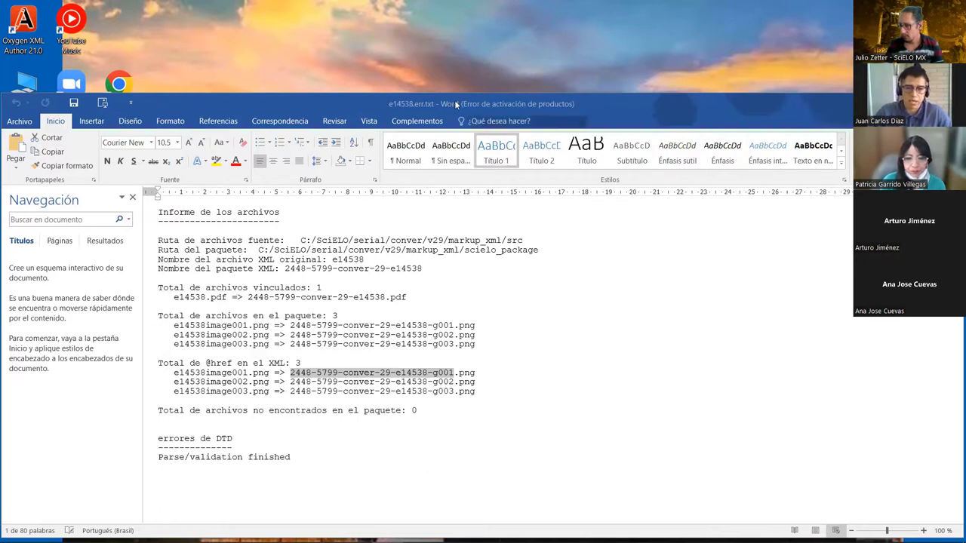
Open the style checker report for e14538 and examine the XML declaration, the front element and the journal-meta block.
{"action": "left_click", "coordinate": [417, 121]}
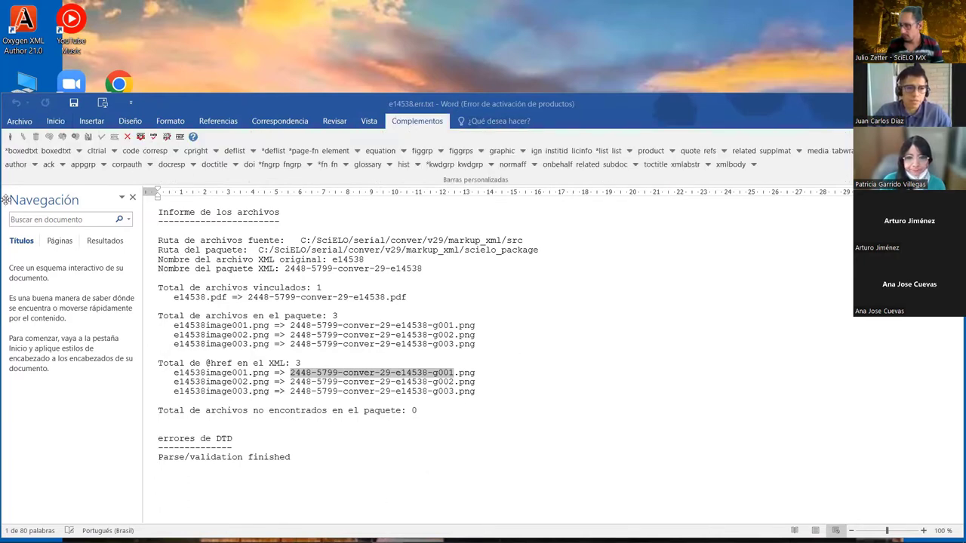
{"action": "left_click", "coordinate": [141, 138]}
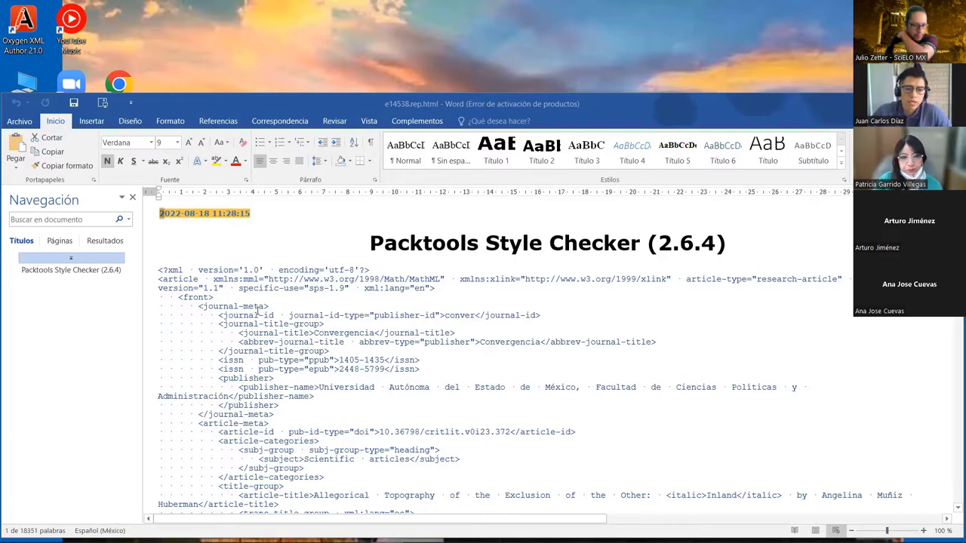
{"action": "left_click_drag", "start_coordinate": [158, 271], "coordinate": [270, 306]}
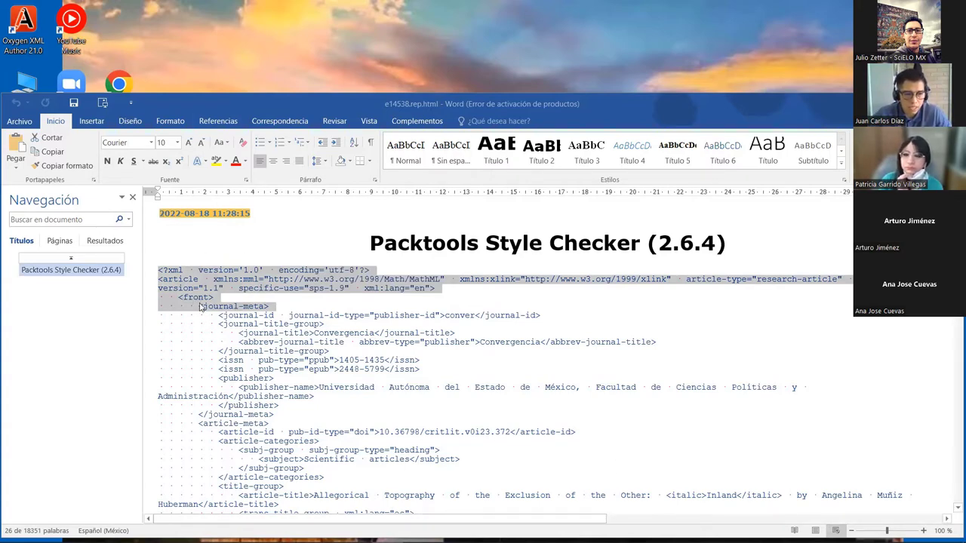
{"action": "left_click_drag", "start_coordinate": [179, 298], "coordinate": [214, 297]}
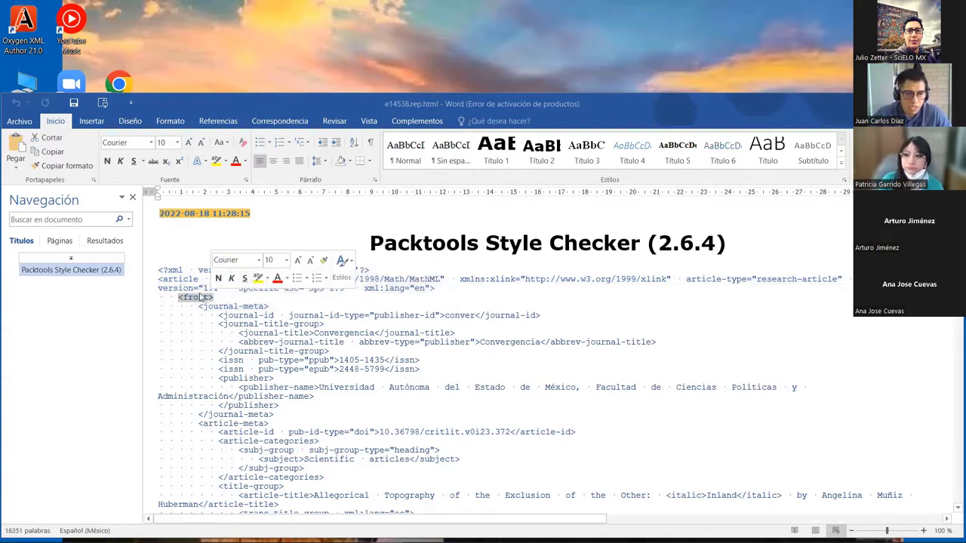
{"action": "scroll", "coordinate": [282, 314], "scroll_direction": "down", "scroll_amount": 1}
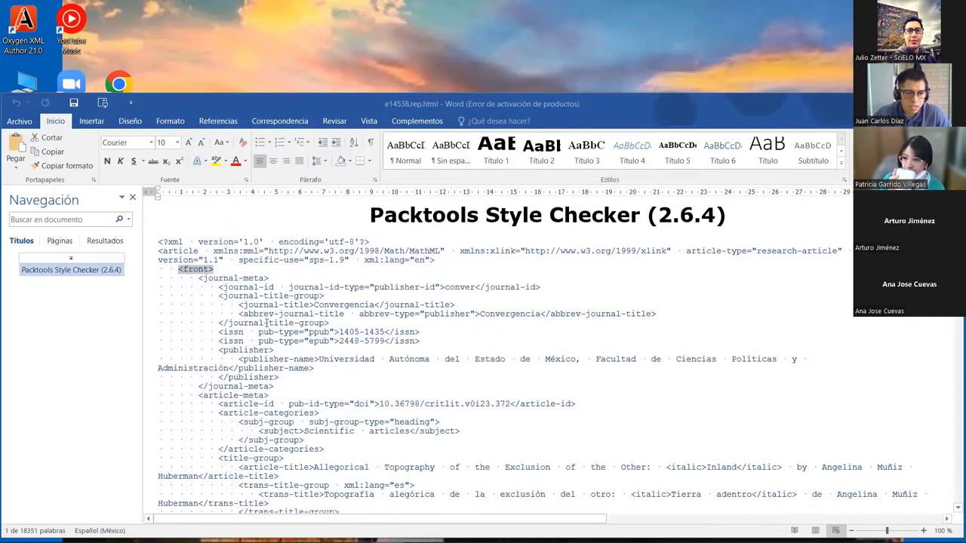
{"action": "left_click_drag", "start_coordinate": [196, 278], "coordinate": [285, 384]}
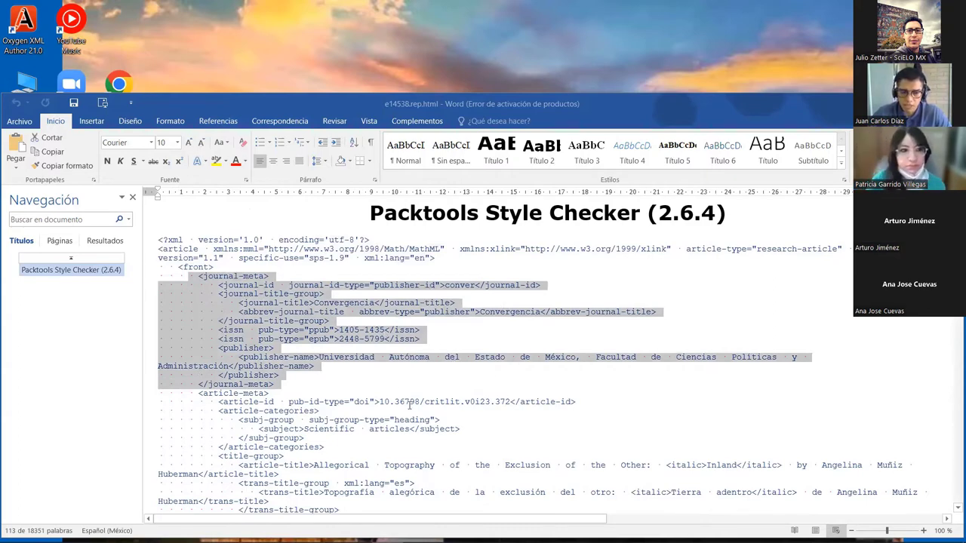
Read through the rest of the report's XML, from article-meta, affiliations, dates and keywords to the body's formulas and tables.
{"action": "scroll", "coordinate": [429, 412], "scroll_direction": "down", "scroll_amount": 3}
{"action": "scroll", "coordinate": [456, 417], "scroll_direction": "down", "scroll_amount": 4}
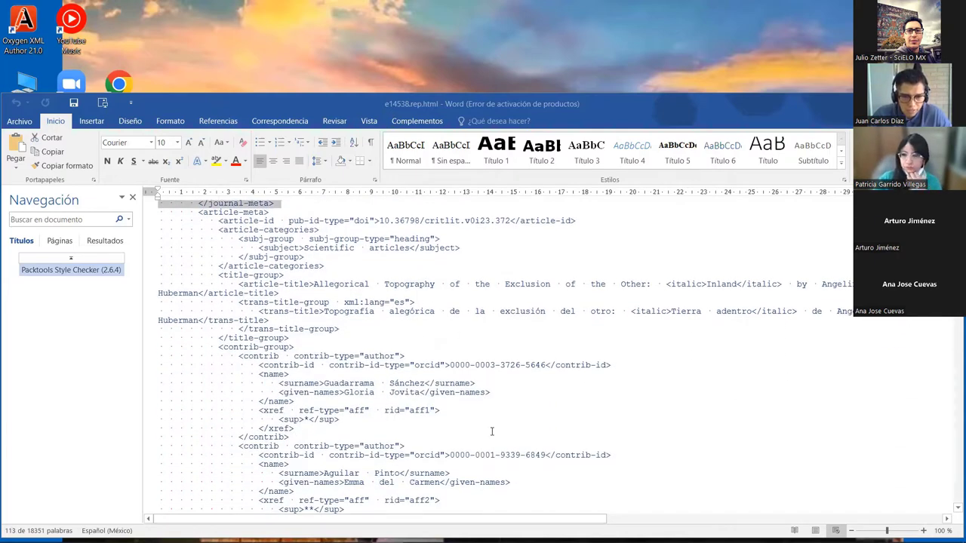
{"action": "scroll", "coordinate": [492, 432], "scroll_direction": "down", "scroll_amount": 12}
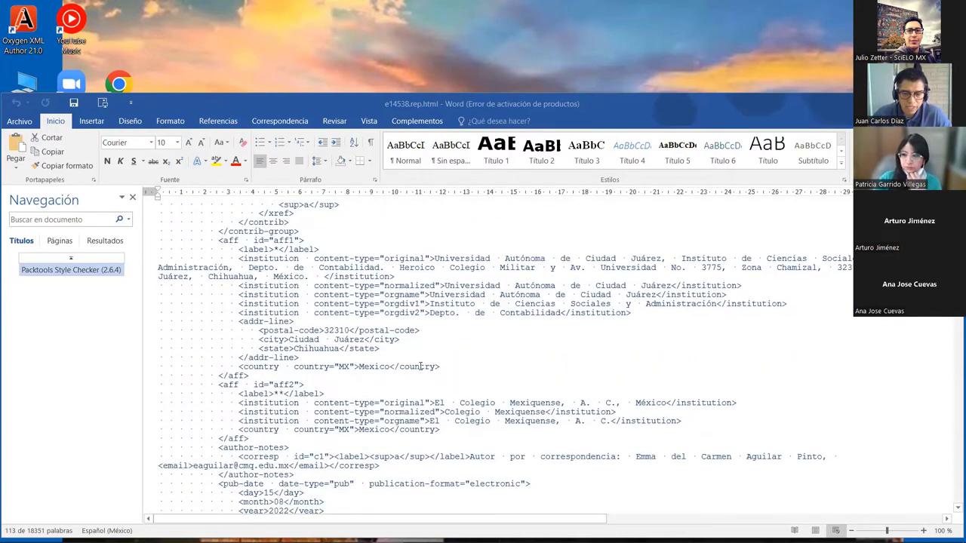
{"action": "scroll", "coordinate": [423, 370], "scroll_direction": "down", "scroll_amount": 9}
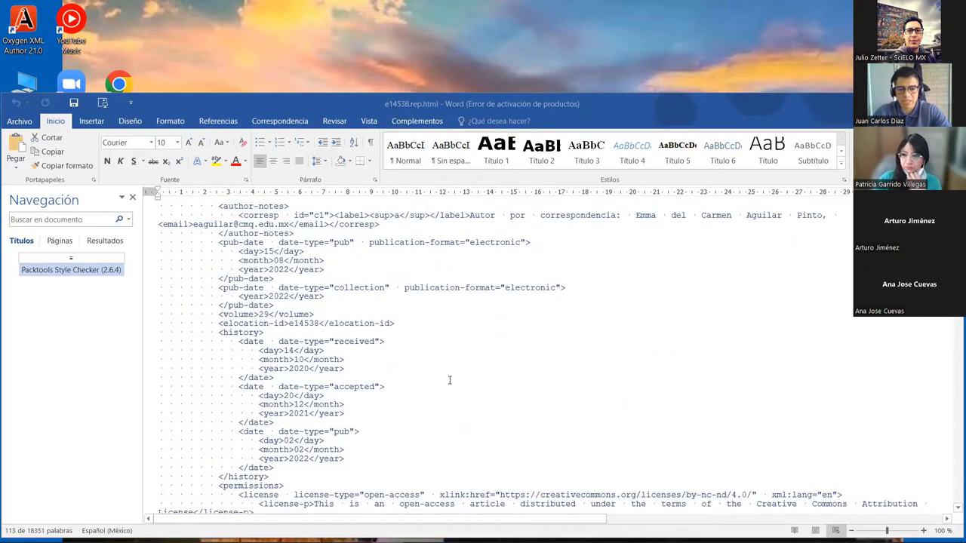
{"action": "scroll", "coordinate": [453, 378], "scroll_direction": "down", "scroll_amount": 15}
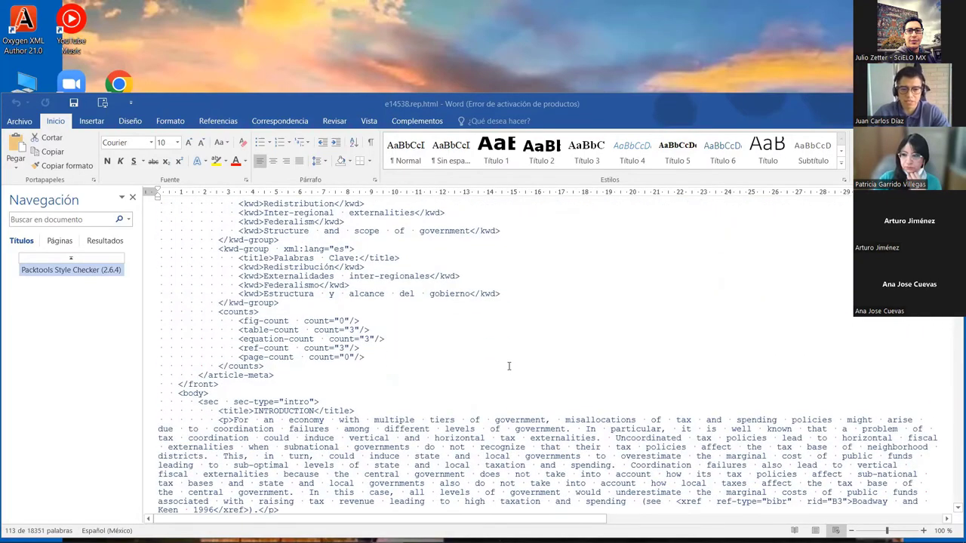
{"action": "scroll", "coordinate": [528, 354], "scroll_direction": "down", "scroll_amount": 20}
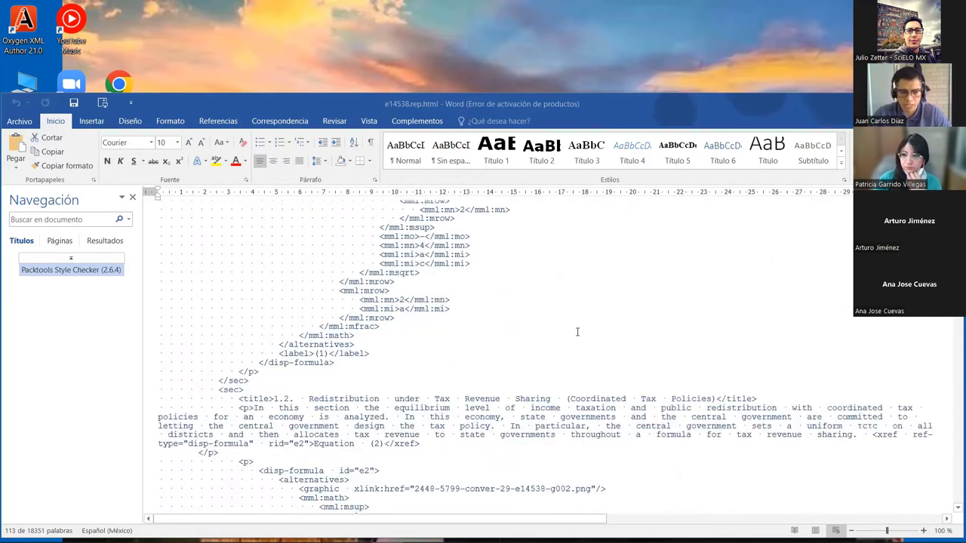
{"action": "scroll", "coordinate": [596, 344], "scroll_direction": "down", "scroll_amount": 6}
{"action": "scroll", "coordinate": [688, 385], "scroll_direction": "down", "scroll_amount": 7}
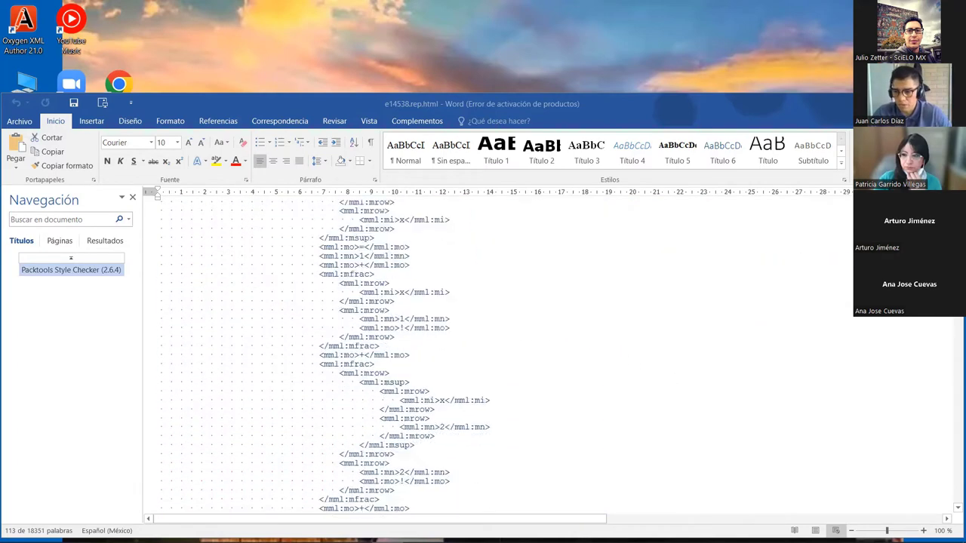
{"action": "scroll", "coordinate": [528, 355], "scroll_direction": "down", "scroll_amount": 12}
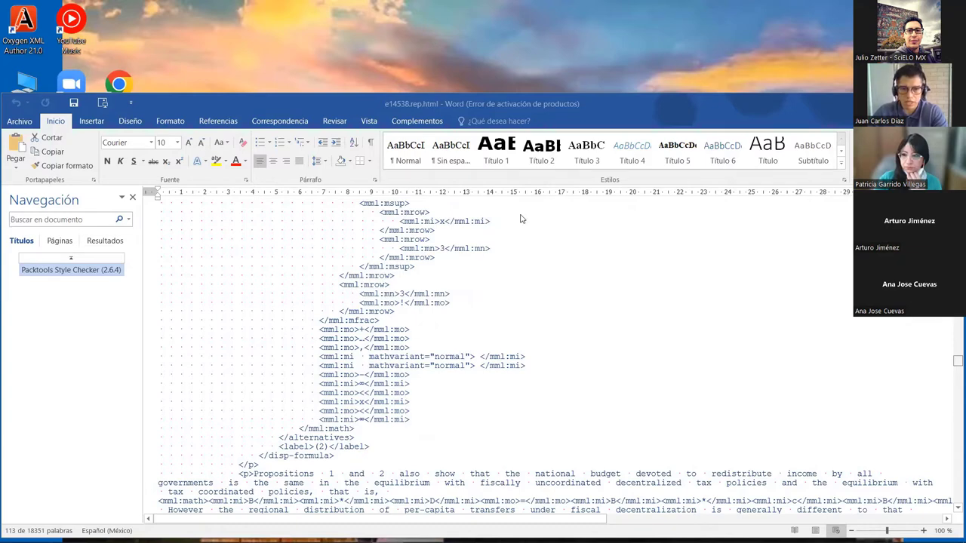
{"action": "scroll", "coordinate": [520, 219], "scroll_direction": "down", "scroll_amount": 10}
{"action": "scroll", "coordinate": [453, 287], "scroll_direction": "up", "scroll_amount": 4}
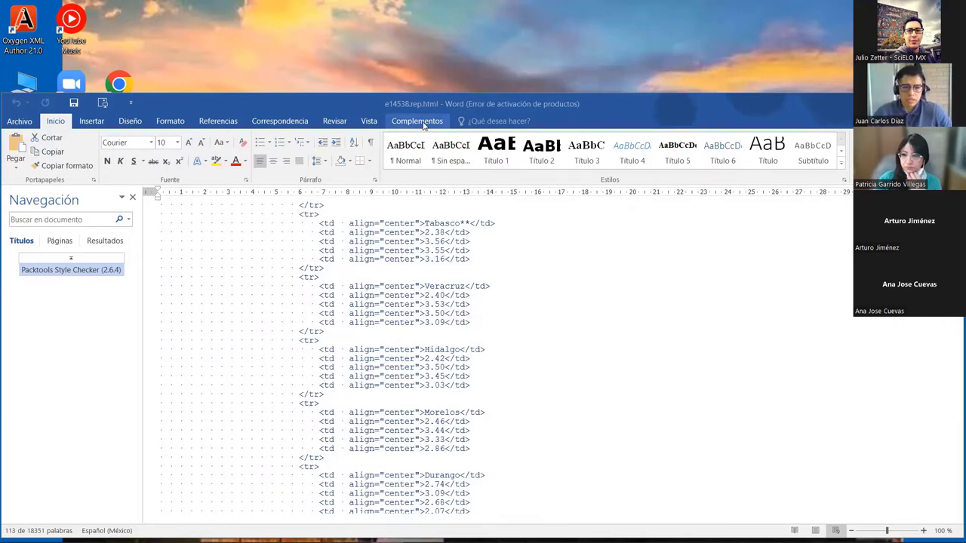
Open the content error report for e14538 and check the journal title and volume in its header.
{"action": "left_click", "coordinate": [424, 121]}
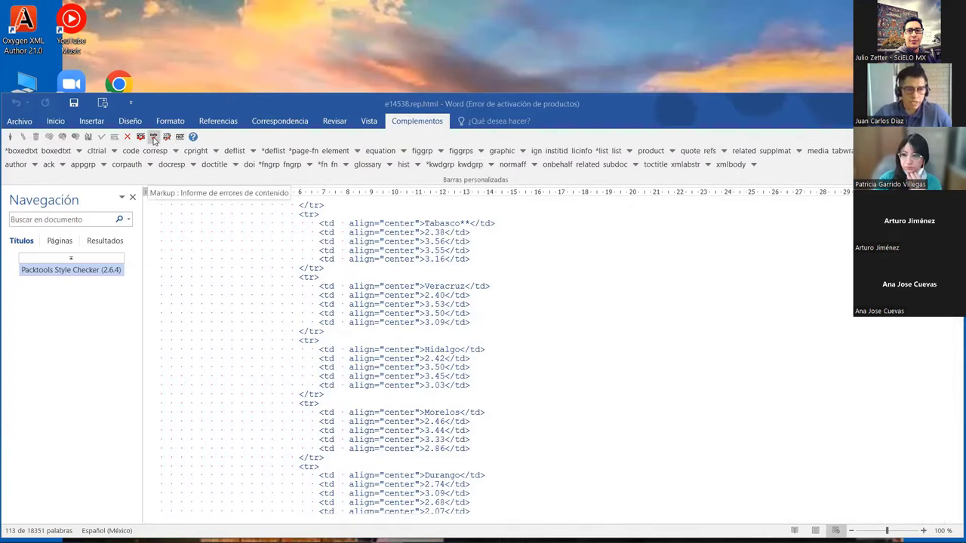
{"action": "left_click", "coordinate": [153, 140]}
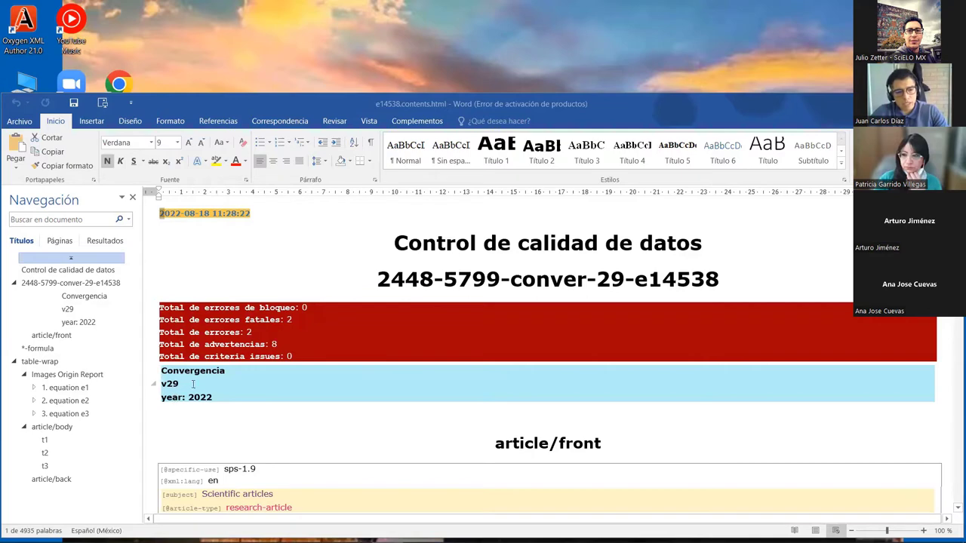
{"action": "left_click_drag", "start_coordinate": [169, 375], "coordinate": [226, 376]}
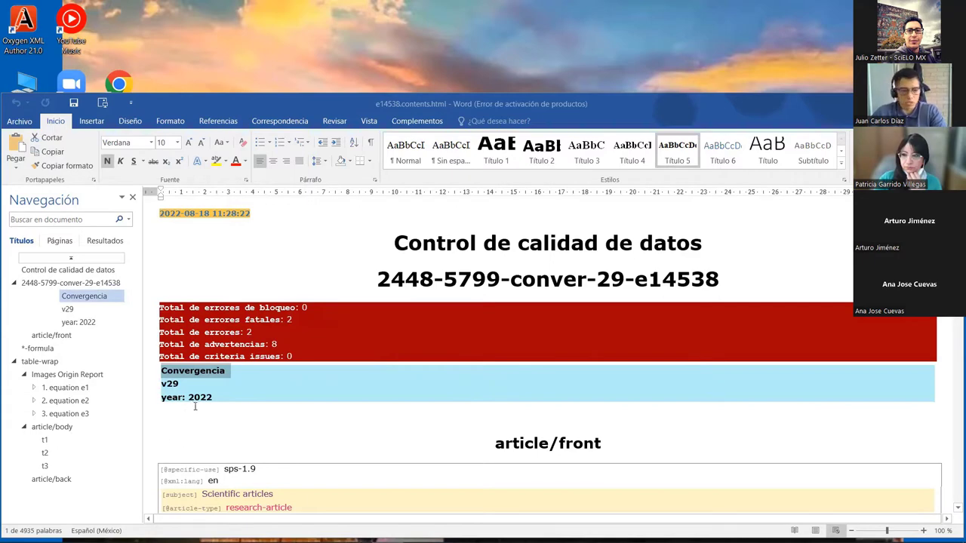
{"action": "double_click", "coordinate": [178, 390]}
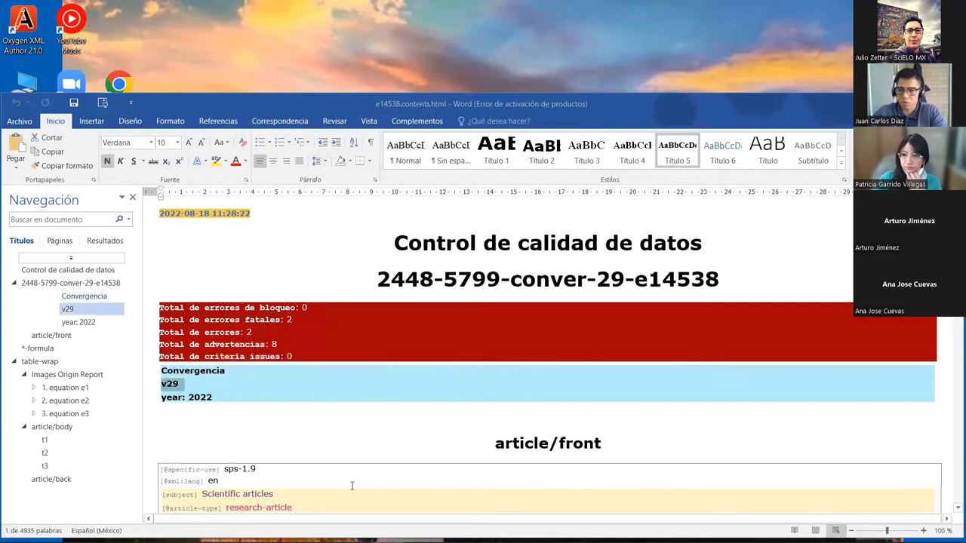
Read the article/front data of the e14538 content report: titles, DOI, dates, authors, affiliations, abstracts and keywords.
{"action": "scroll", "coordinate": [376, 423], "scroll_direction": "down", "scroll_amount": 8}
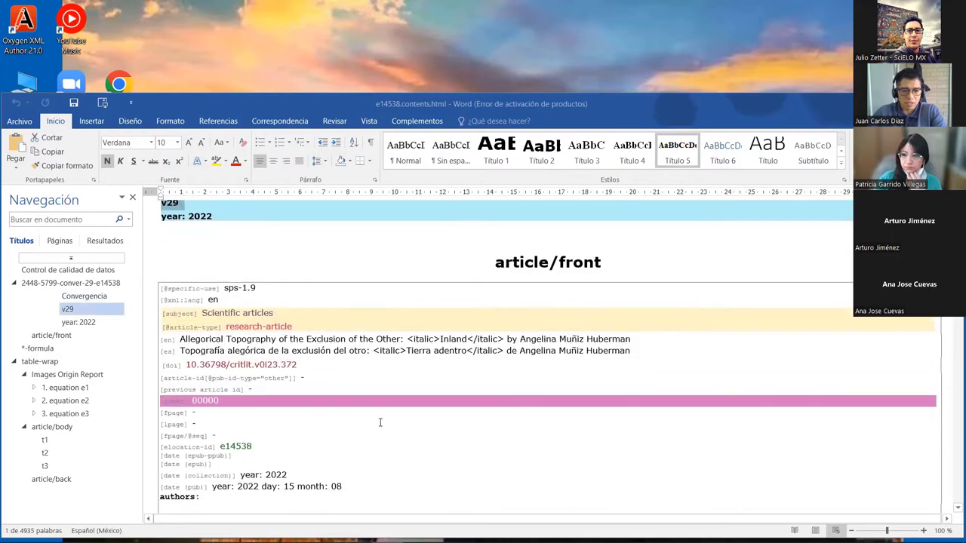
{"action": "scroll", "coordinate": [387, 416], "scroll_direction": "up", "scroll_amount": 2}
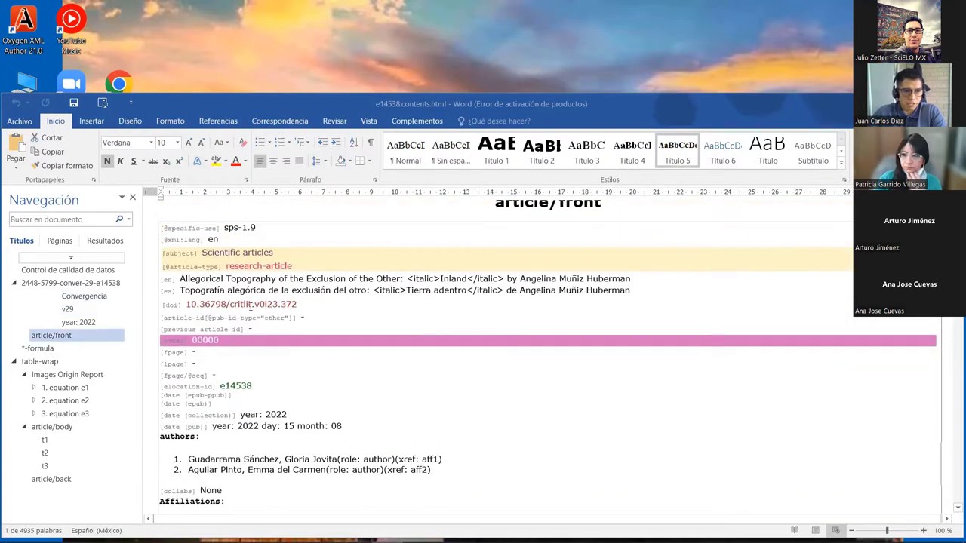
{"action": "scroll", "coordinate": [366, 397], "scroll_direction": "down", "scroll_amount": 3}
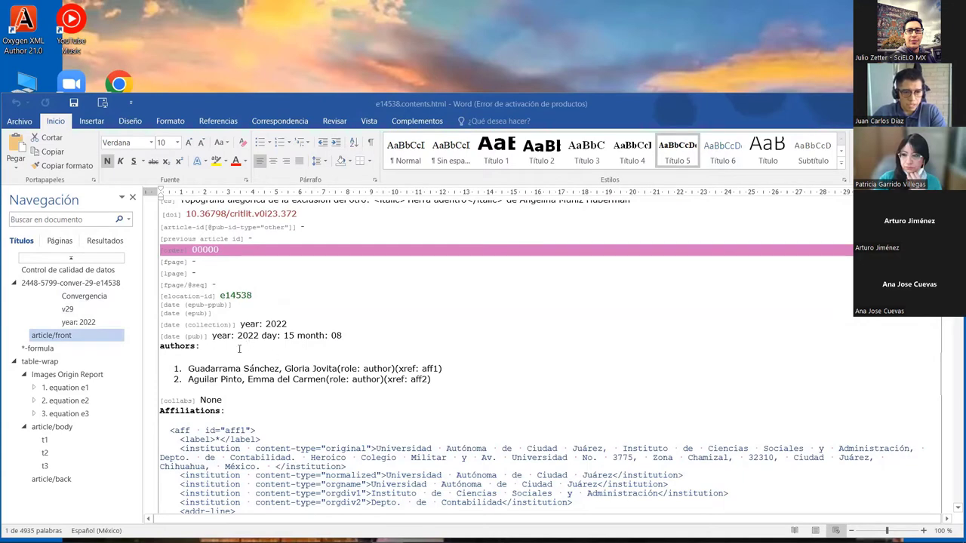
{"action": "scroll", "coordinate": [247, 369], "scroll_direction": "down", "scroll_amount": 2}
{"action": "scroll", "coordinate": [261, 352], "scroll_direction": "down", "scroll_amount": 1}
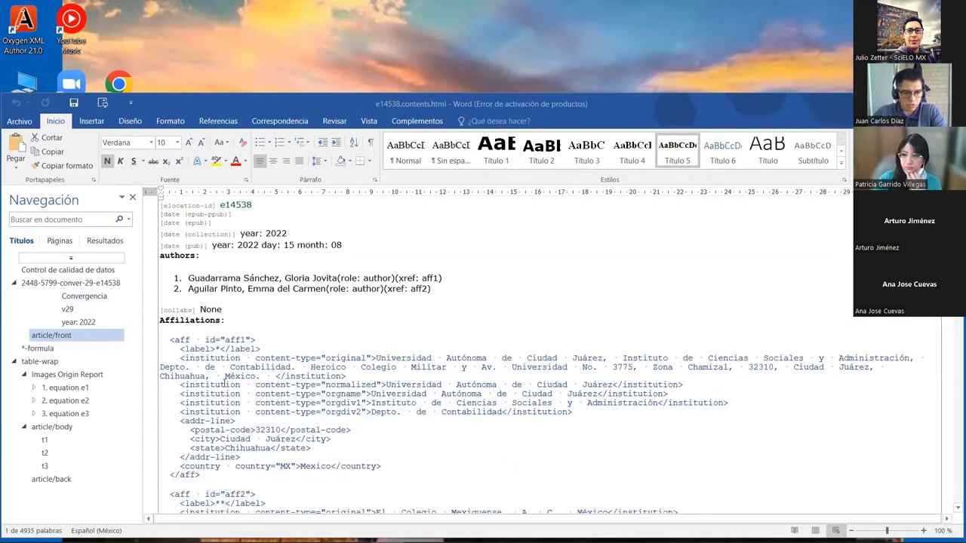
{"action": "scroll", "coordinate": [224, 377], "scroll_direction": "down", "scroll_amount": 3}
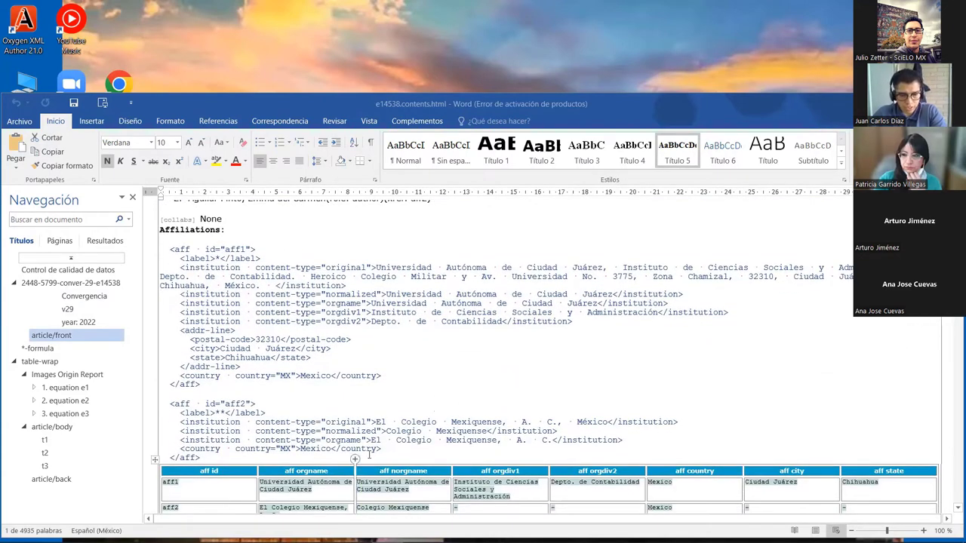
{"action": "scroll", "coordinate": [369, 455], "scroll_direction": "down", "scroll_amount": 3}
{"action": "scroll", "coordinate": [293, 451], "scroll_direction": "down", "scroll_amount": 3}
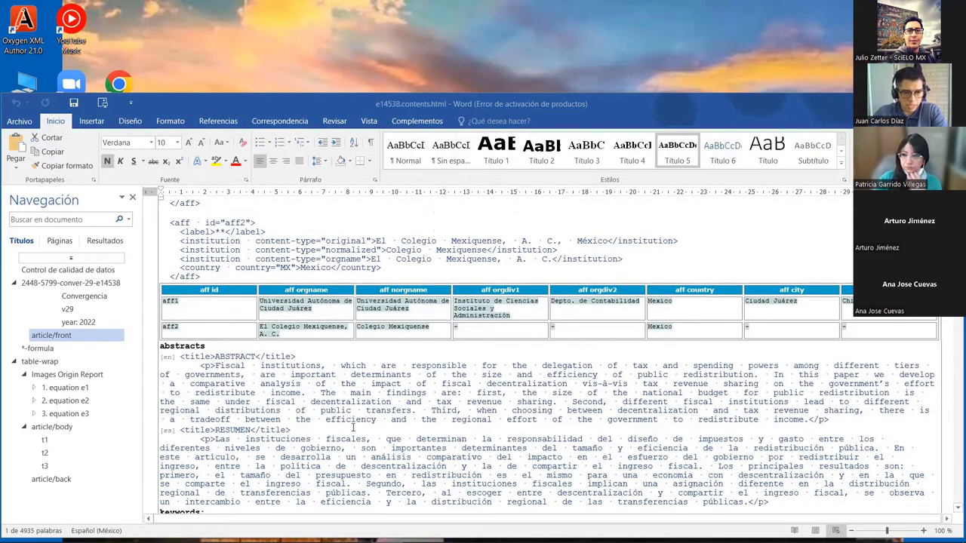
{"action": "scroll", "coordinate": [352, 428], "scroll_direction": "down", "scroll_amount": 5}
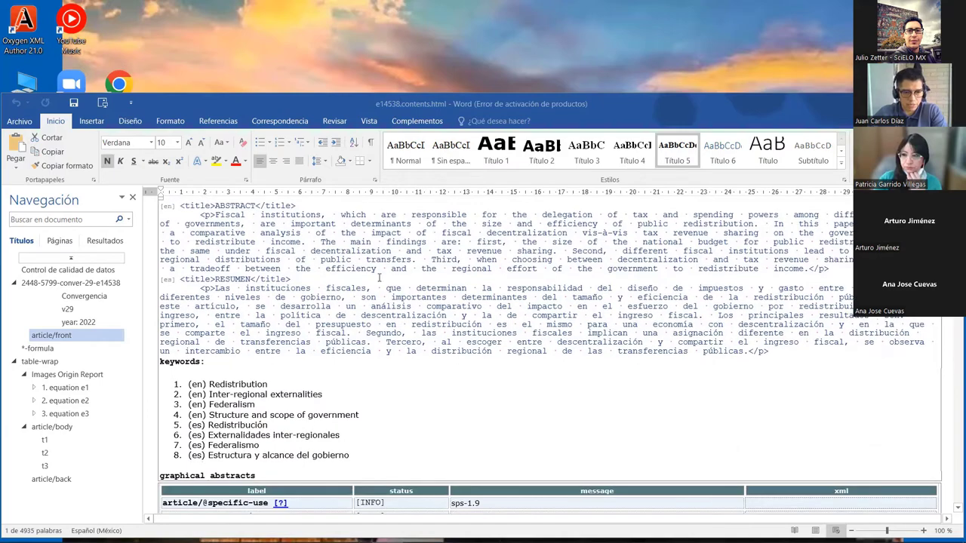
Examine the article/front validation table, covering the doi, page-count, affiliation, copyright, license, sec-type and reference source rows.
{"action": "scroll", "coordinate": [326, 466], "scroll_direction": "down", "scroll_amount": 7}
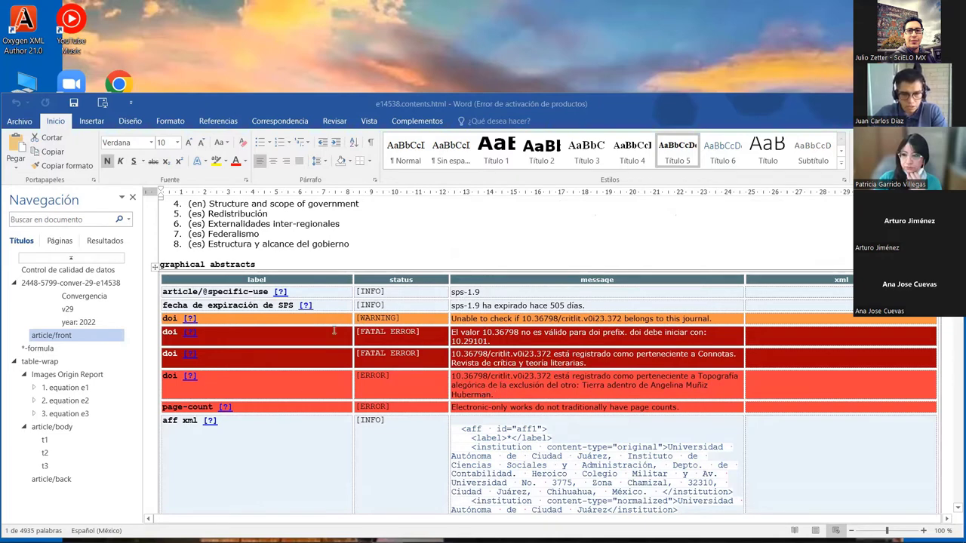
{"action": "scroll", "coordinate": [423, 401], "scroll_direction": "down", "scroll_amount": 5}
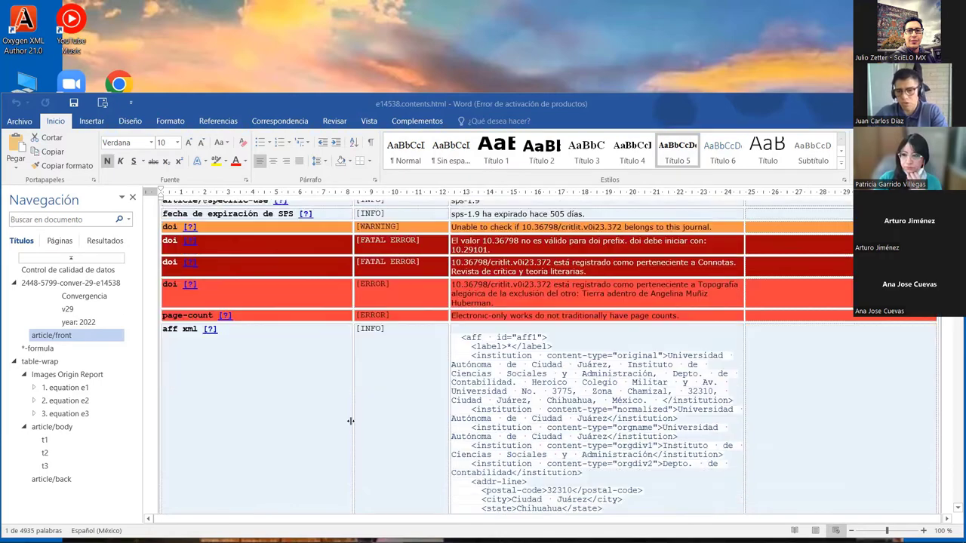
{"action": "scroll", "coordinate": [358, 420], "scroll_direction": "down", "scroll_amount": 7}
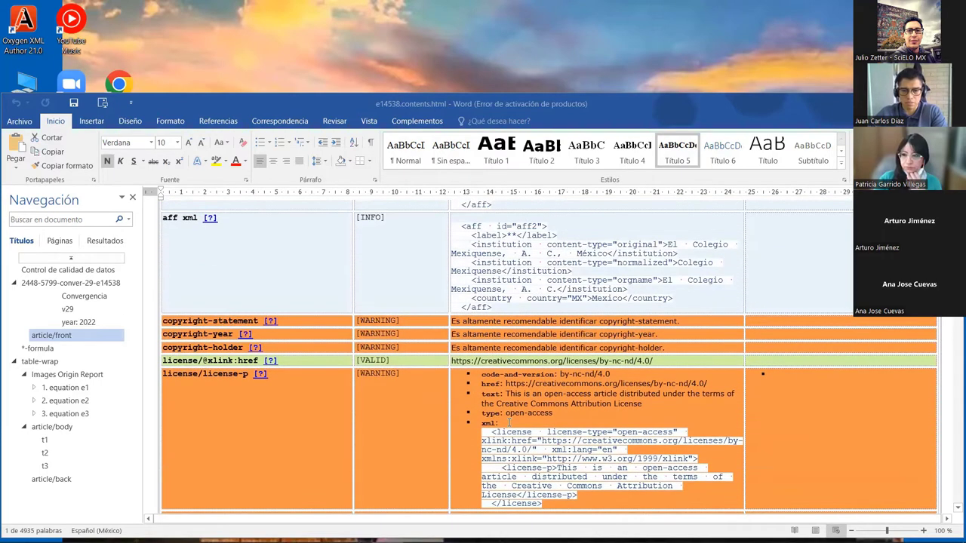
{"action": "scroll", "coordinate": [513, 442], "scroll_direction": "down", "scroll_amount": 5}
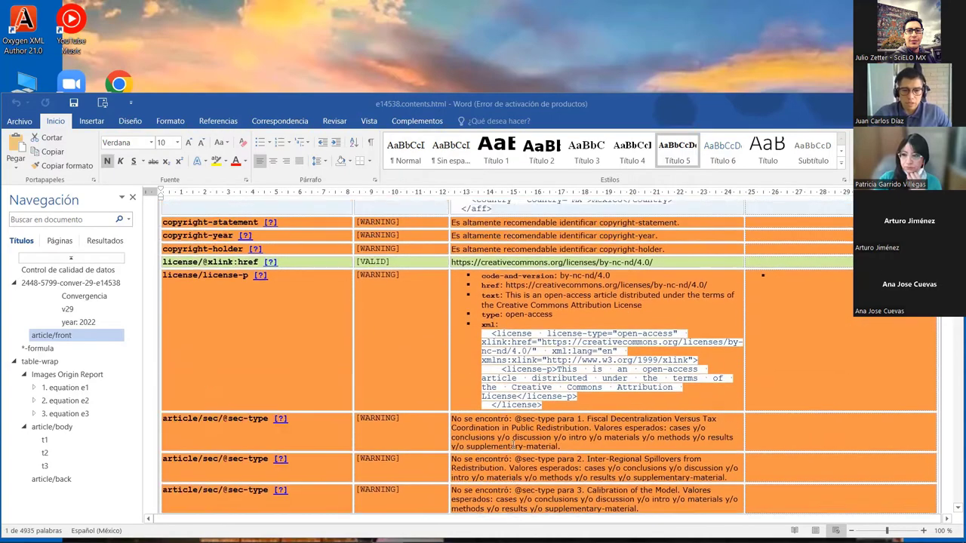
{"action": "scroll", "coordinate": [451, 422], "scroll_direction": "down", "scroll_amount": 1}
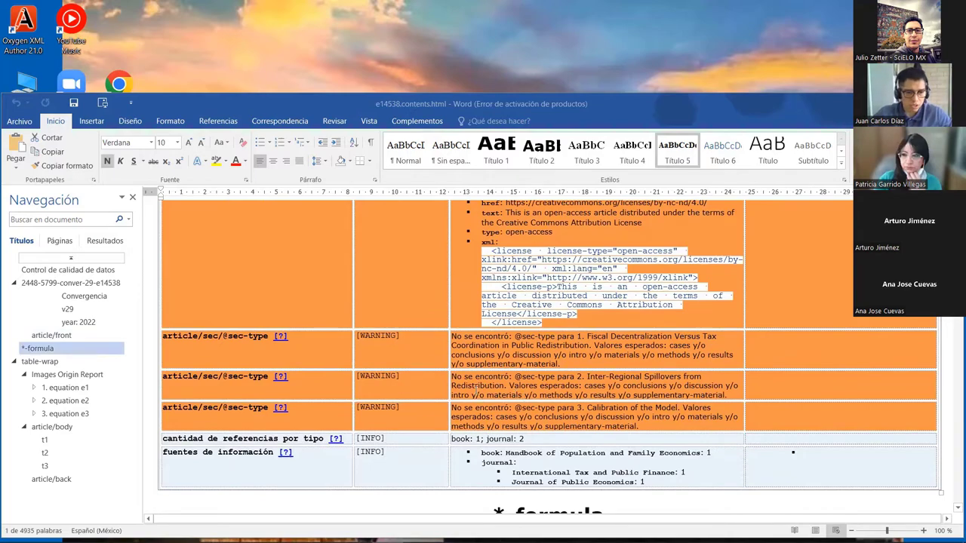
{"action": "scroll", "coordinate": [540, 444], "scroll_direction": "down", "scroll_amount": 2}
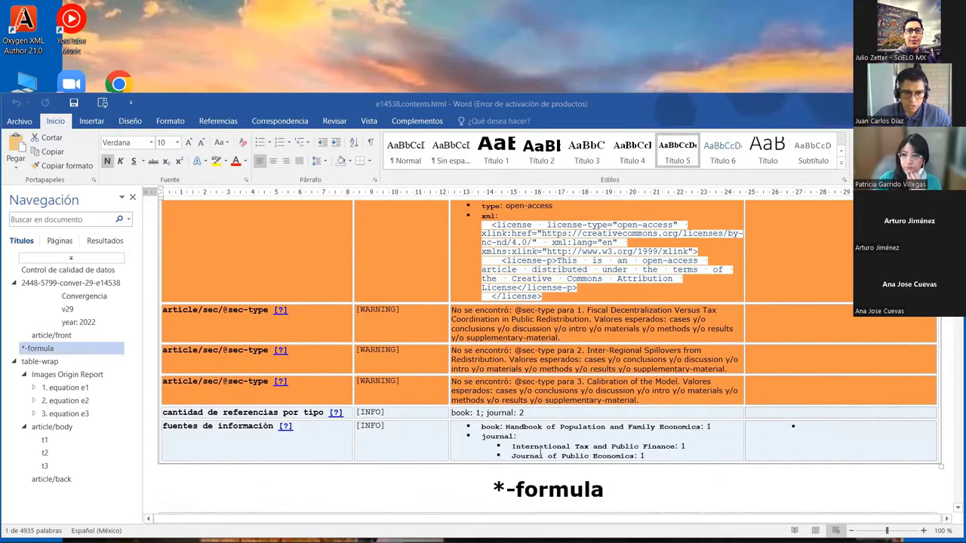
Examine the XML of equation e1 in the formula section, highlighting parts of its disp-formula block from opening to closing tag.
{"action": "scroll", "coordinate": [572, 422], "scroll_direction": "down", "scroll_amount": 5}
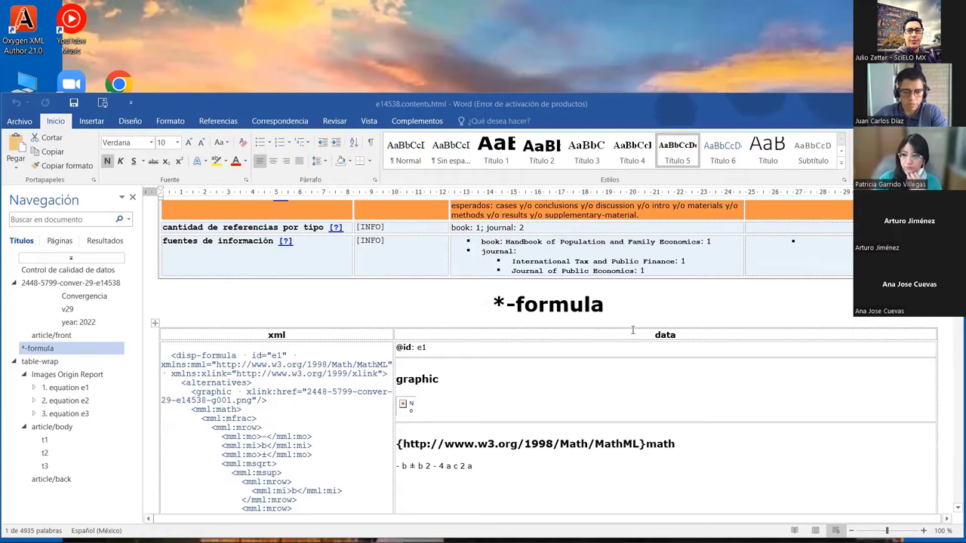
{"action": "scroll", "coordinate": [659, 371], "scroll_direction": "down", "scroll_amount": 10}
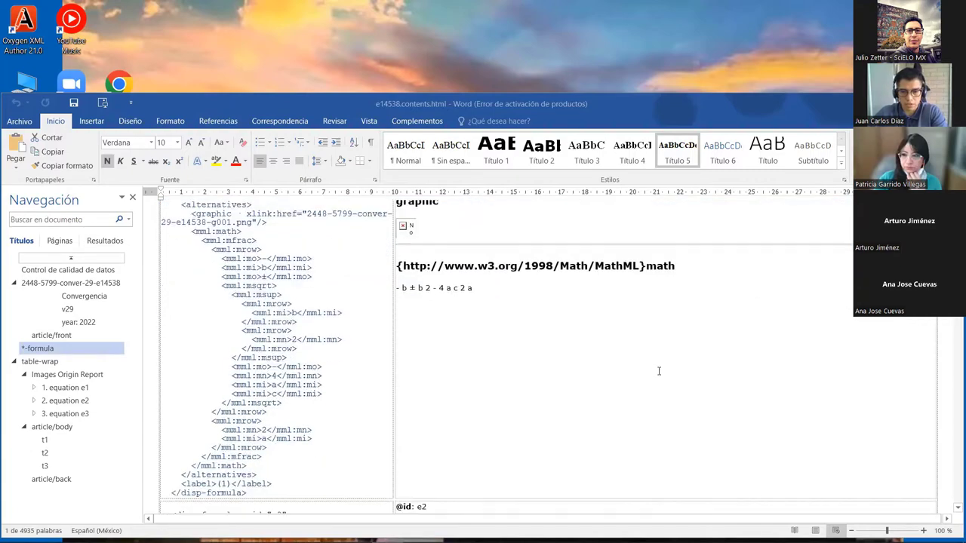
{"action": "scroll", "coordinate": [658, 371], "scroll_direction": "down", "scroll_amount": 5}
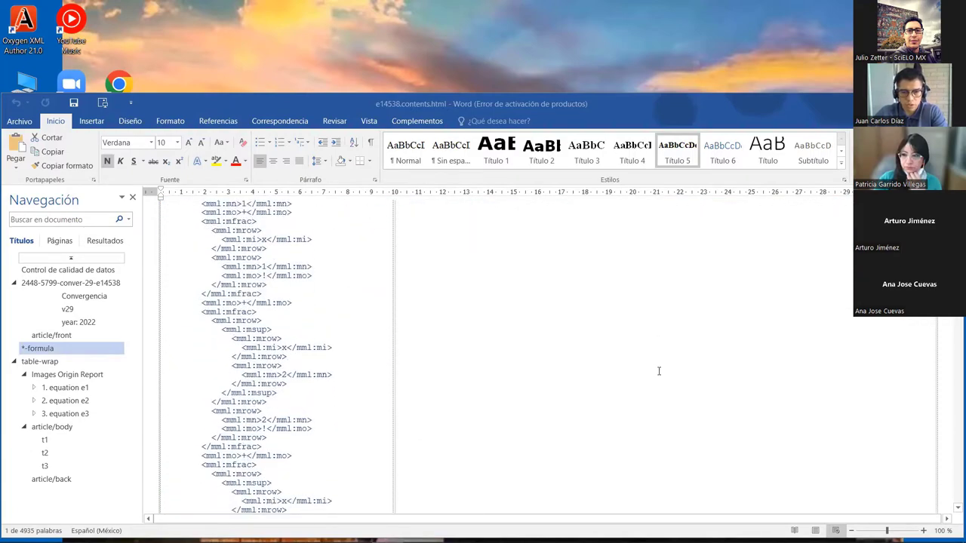
{"action": "scroll", "coordinate": [655, 376], "scroll_direction": "up", "scroll_amount": 6}
{"action": "scroll", "coordinate": [653, 378], "scroll_direction": "up", "scroll_amount": 5}
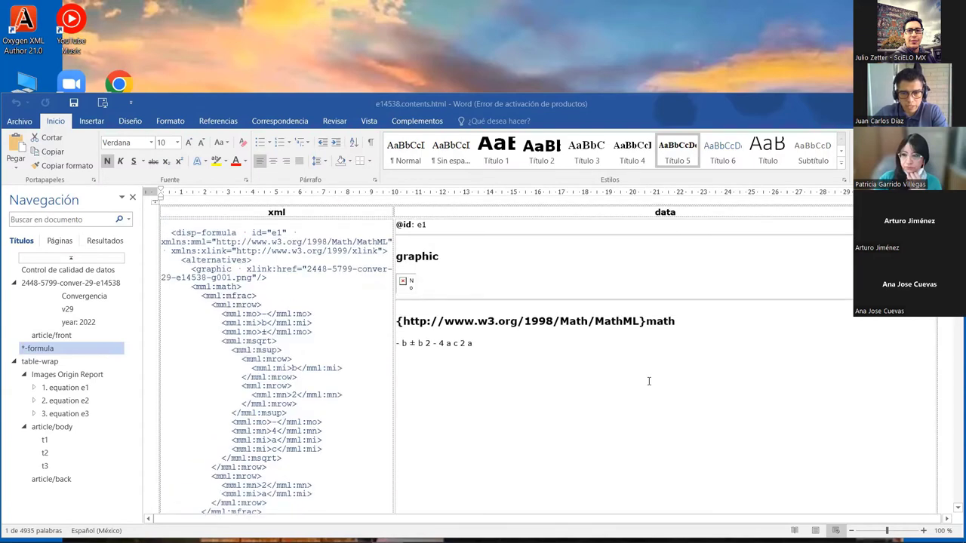
{"action": "scroll", "coordinate": [582, 319], "scroll_direction": "up", "scroll_amount": 2}
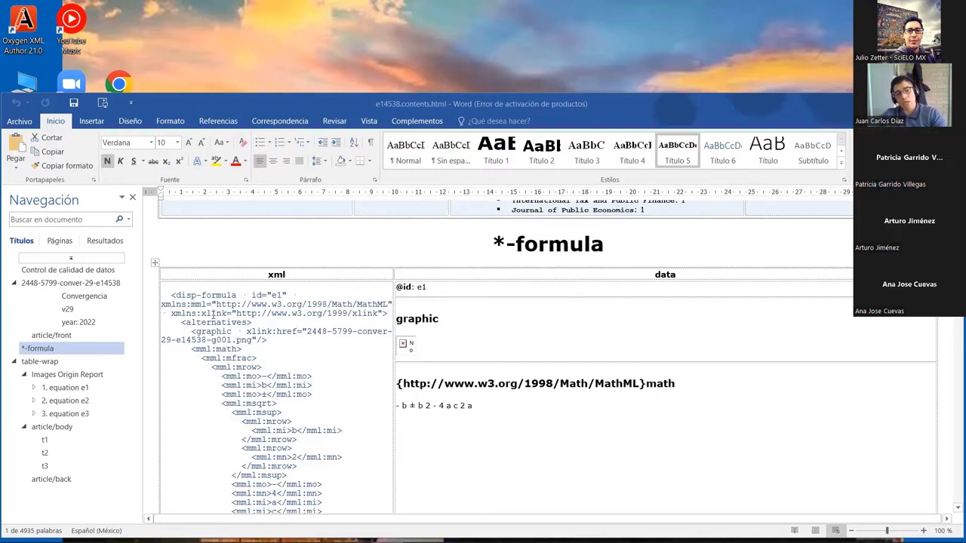
{"action": "left_click_drag", "start_coordinate": [173, 294], "coordinate": [306, 431]}
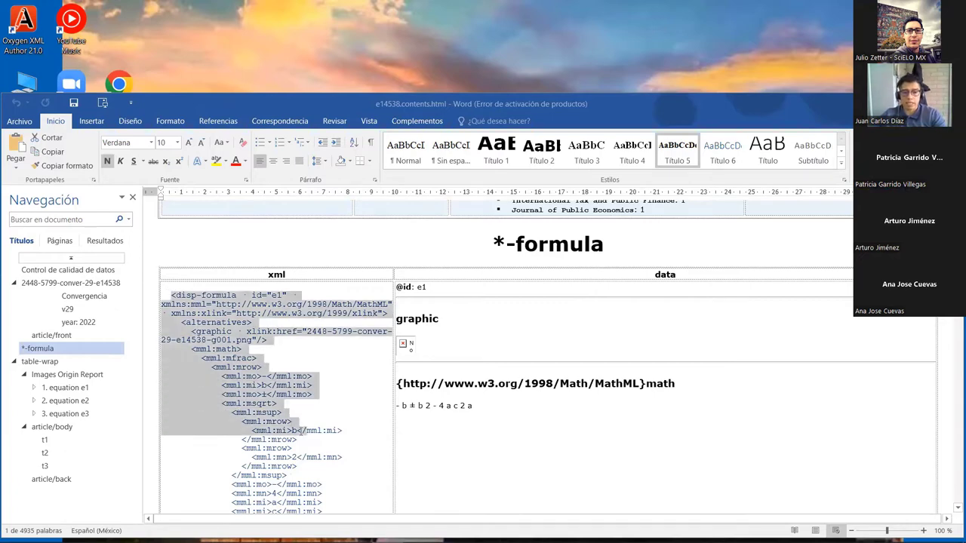
{"action": "scroll", "coordinate": [299, 373], "scroll_direction": "down", "scroll_amount": 3}
{"action": "scroll", "coordinate": [329, 366], "scroll_direction": "down", "scroll_amount": 3}
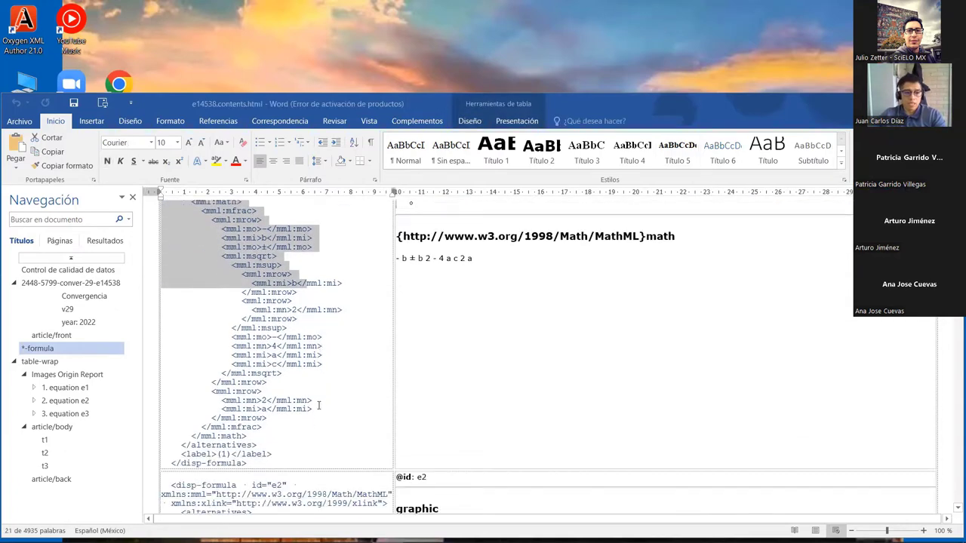
{"action": "left_click_drag", "start_coordinate": [252, 432], "coordinate": [227, 383]}
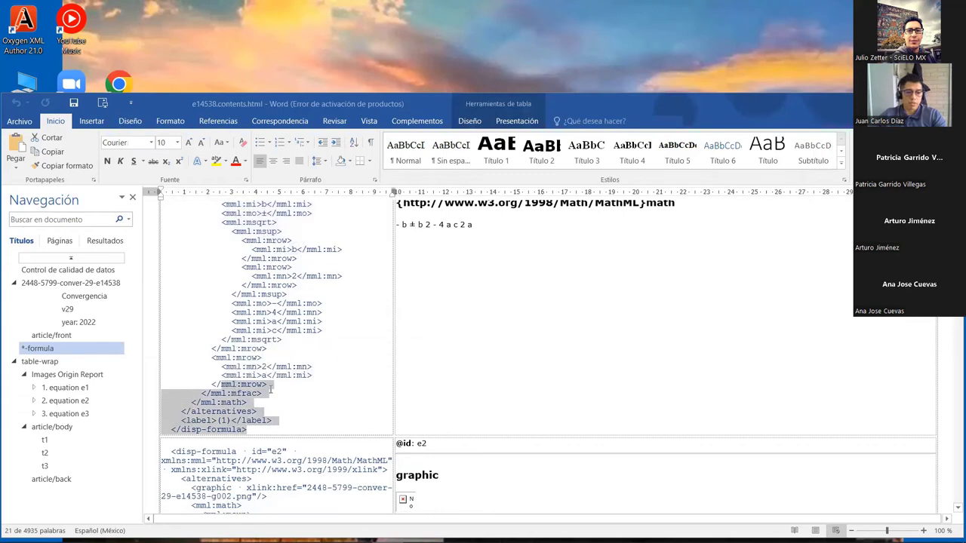
{"action": "scroll", "coordinate": [273, 284], "scroll_direction": "up", "scroll_amount": 5}
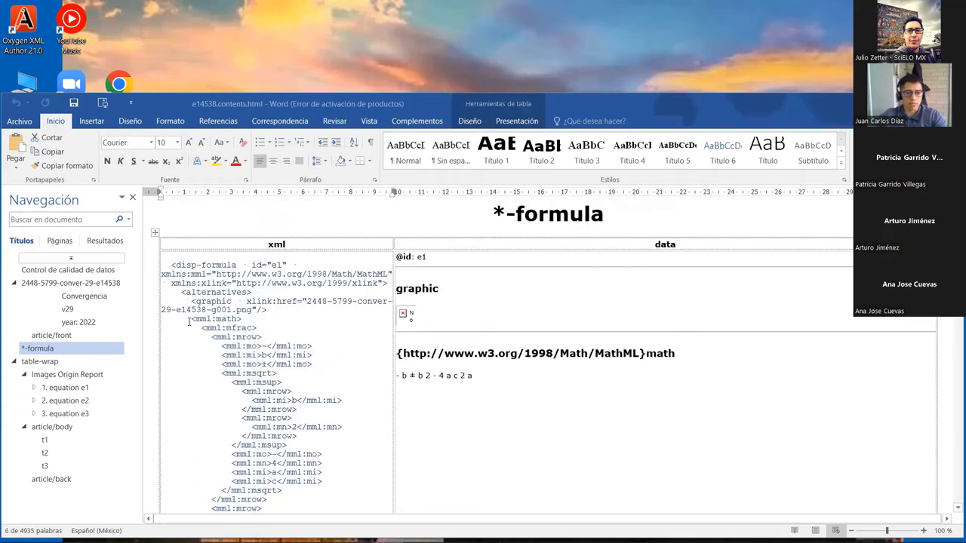
Compare equation e1's mml:math code with its graphic and MathML text in the data column, and highlight MathML in the namespace.
{"action": "left_click_drag", "start_coordinate": [192, 319], "coordinate": [257, 355]}
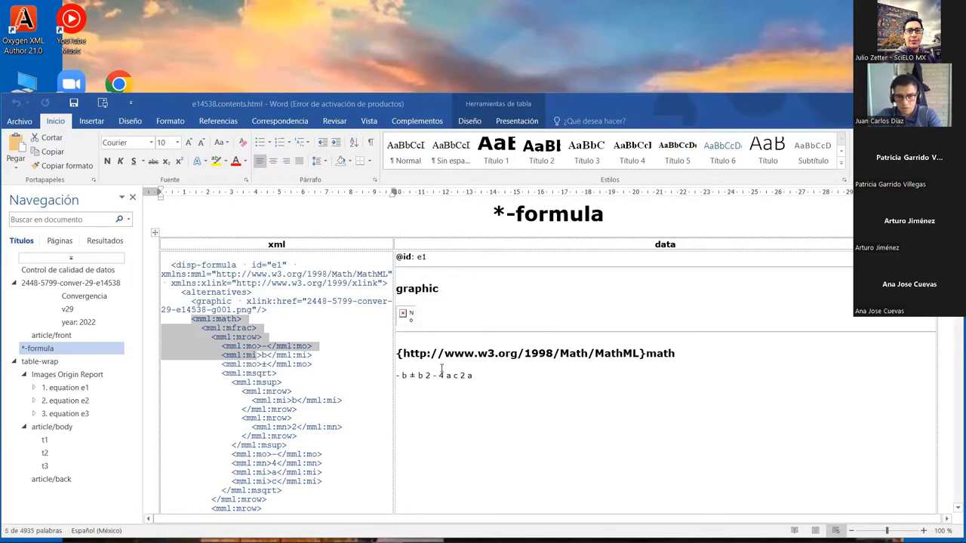
{"action": "scroll", "coordinate": [448, 369], "scroll_direction": "down", "scroll_amount": 2}
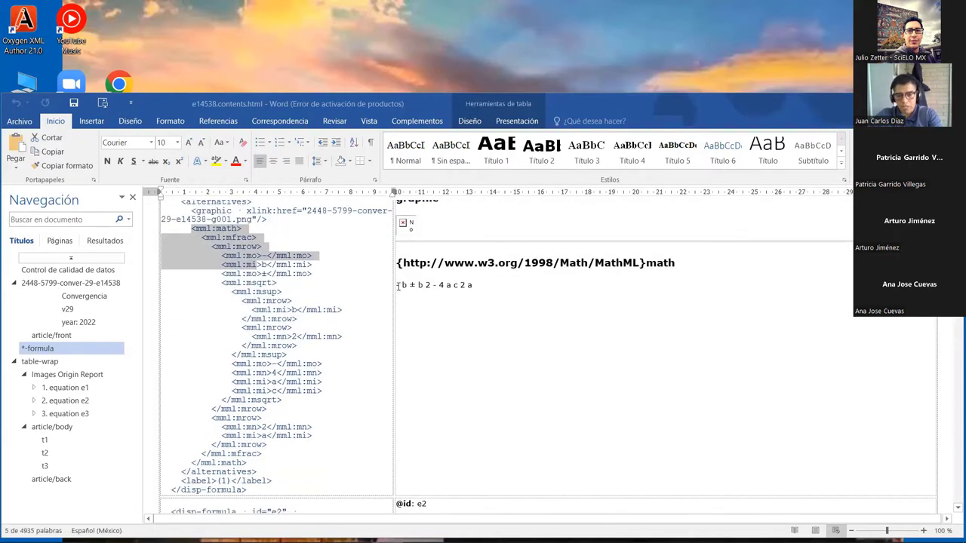
{"action": "left_click_drag", "start_coordinate": [398, 286], "coordinate": [474, 286]}
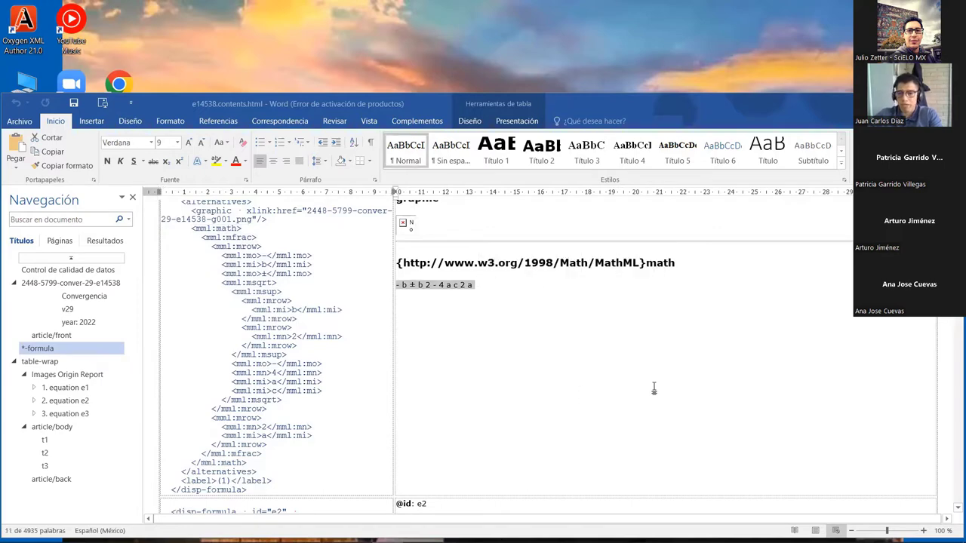
{"action": "scroll", "coordinate": [653, 390], "scroll_direction": "down", "scroll_amount": 4}
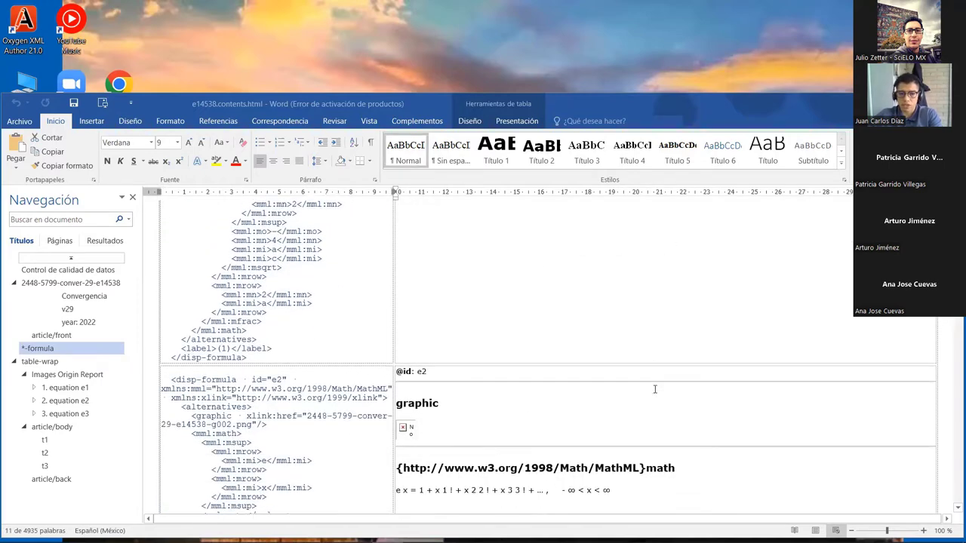
{"action": "scroll", "coordinate": [653, 390], "scroll_direction": "up", "scroll_amount": 4}
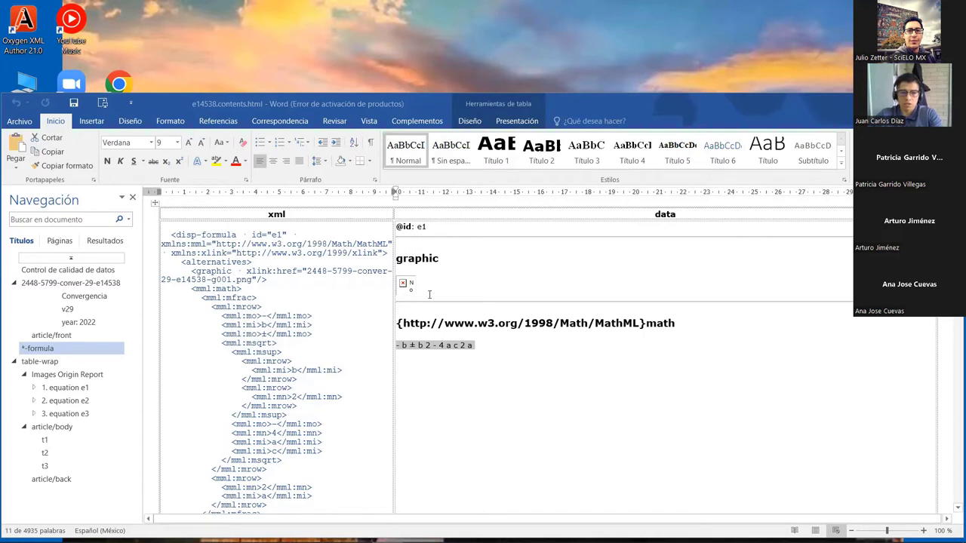
{"action": "double_click", "coordinate": [363, 243]}
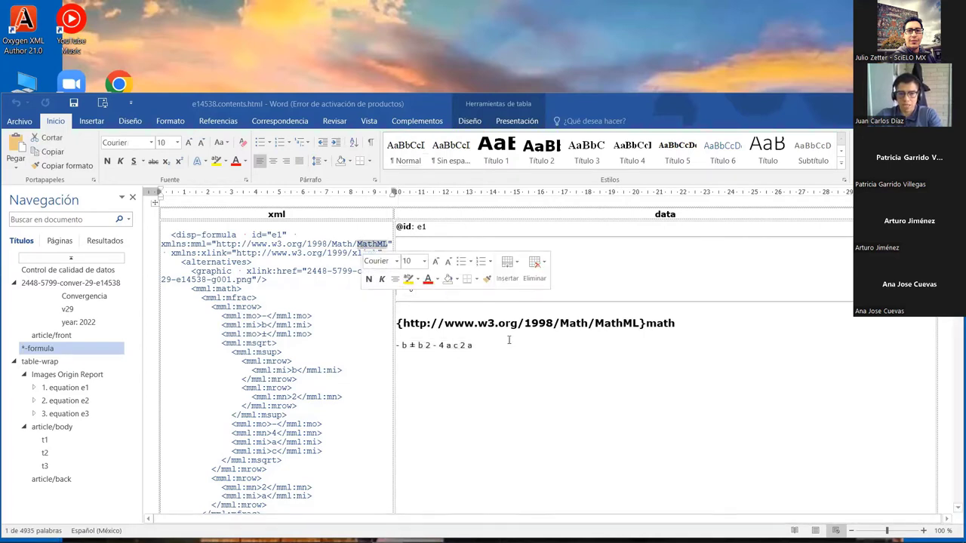
Review the XML and data of equations e2 and e3 up to the table-wrap section, highlighting the end of e3's label.
{"action": "scroll", "coordinate": [643, 423], "scroll_direction": "down", "scroll_amount": 4}
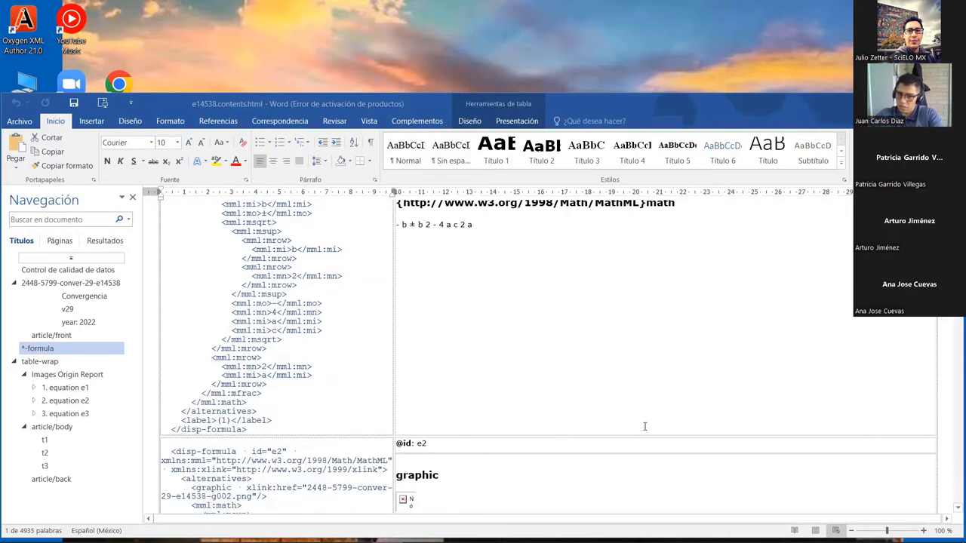
{"action": "scroll", "coordinate": [594, 443], "scroll_direction": "down", "scroll_amount": 9}
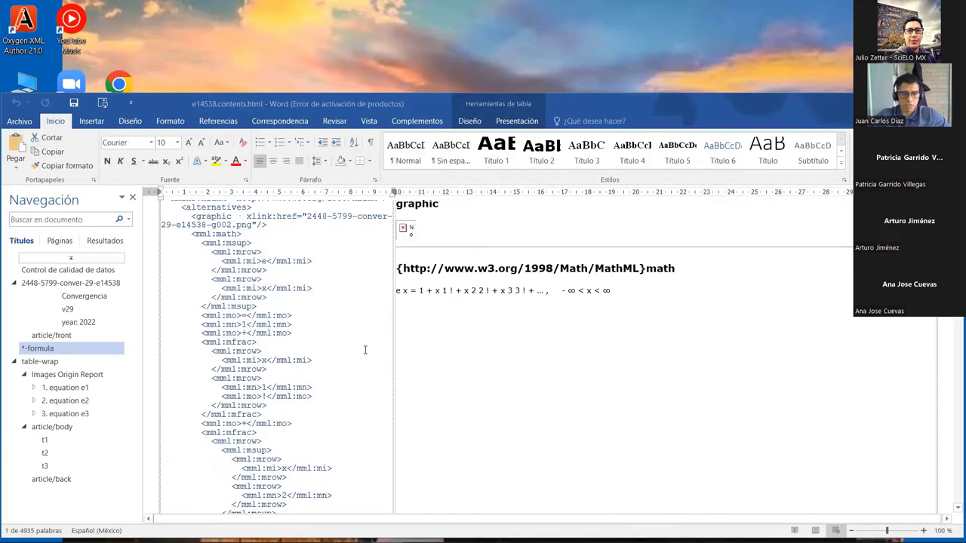
{"action": "scroll", "coordinate": [486, 389], "scroll_direction": "down", "scroll_amount": 12}
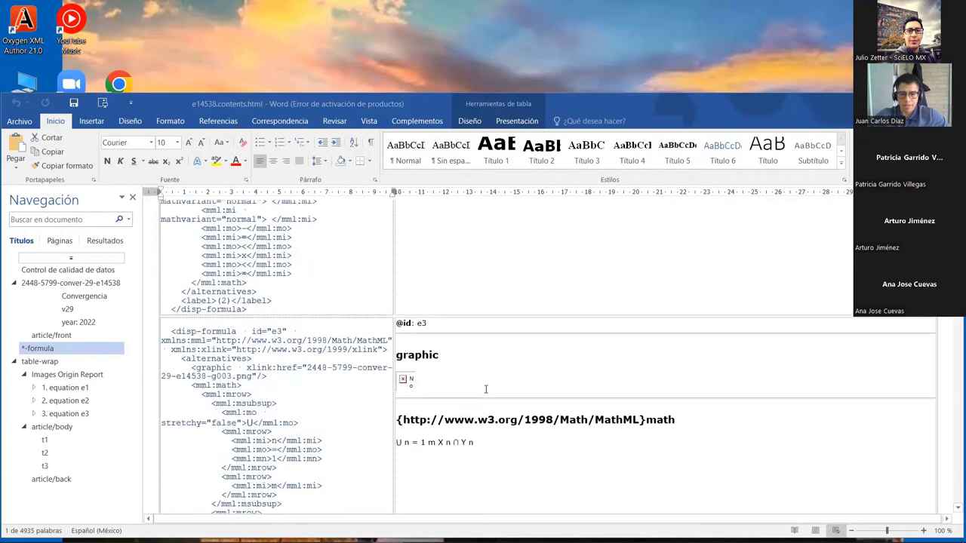
{"action": "scroll", "coordinate": [485, 389], "scroll_direction": "down", "scroll_amount": 10}
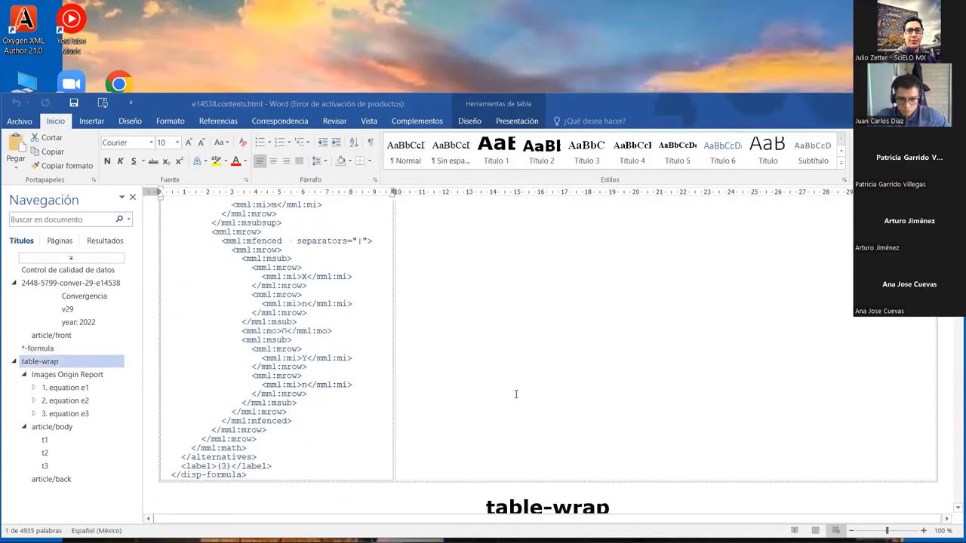
{"action": "scroll", "coordinate": [519, 391], "scroll_direction": "down", "scroll_amount": 4}
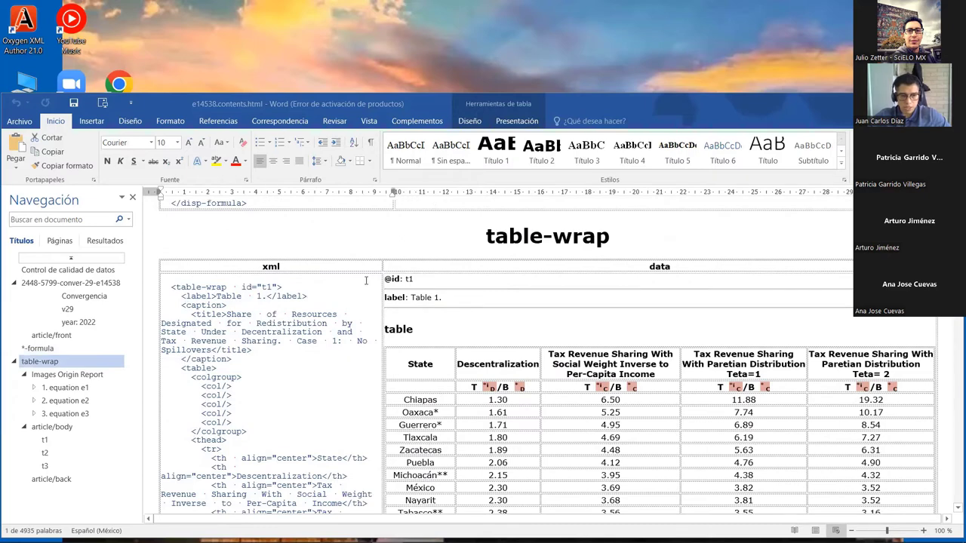
{"action": "scroll", "coordinate": [216, 210], "scroll_direction": "up", "scroll_amount": 3}
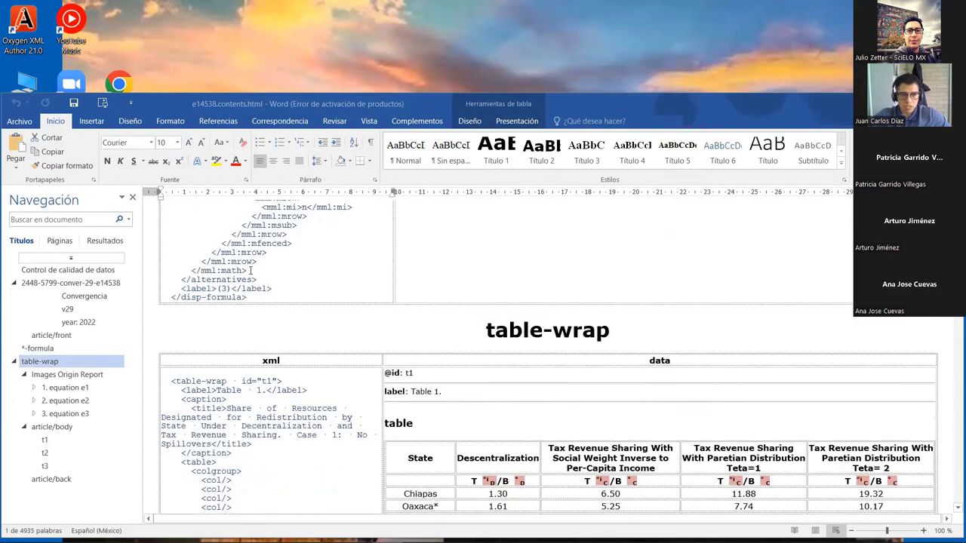
{"action": "left_click_drag", "start_coordinate": [181, 325], "coordinate": [230, 315]}
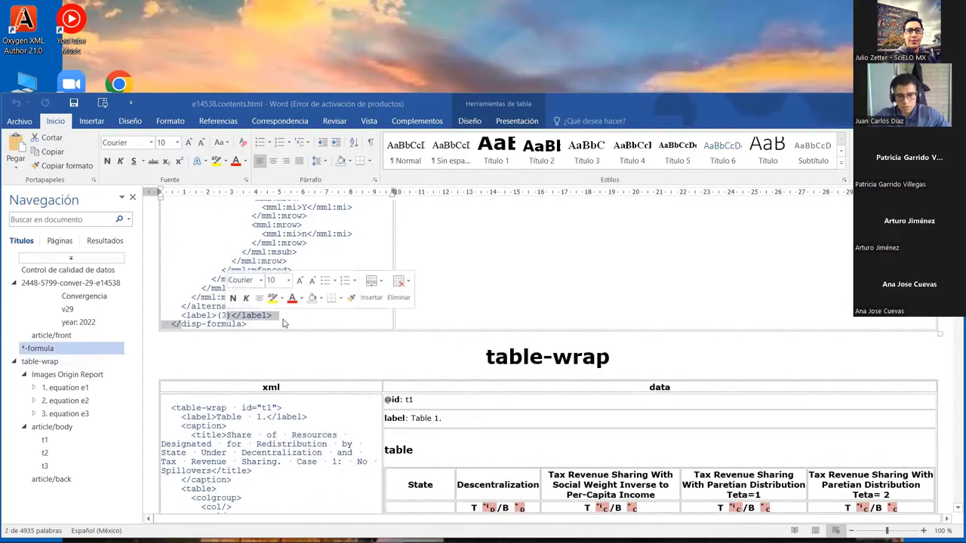
Compare table t1's XML with its data in the table-wrap section, highlighting the code from table-wrap into colgroup and the label "Table 1.".
{"action": "scroll", "coordinate": [478, 276], "scroll_direction": "down", "scroll_amount": 3}
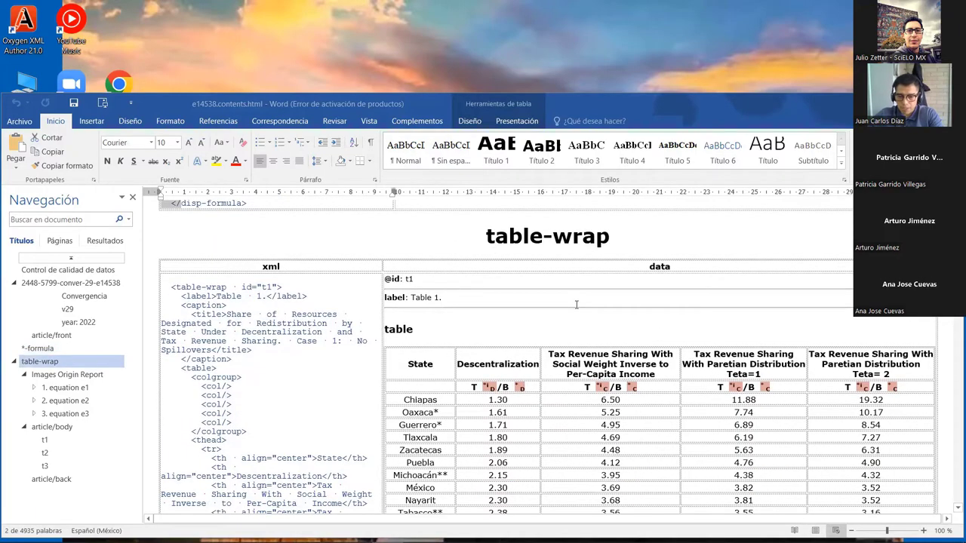
{"action": "scroll", "coordinate": [574, 338], "scroll_direction": "down", "scroll_amount": 2}
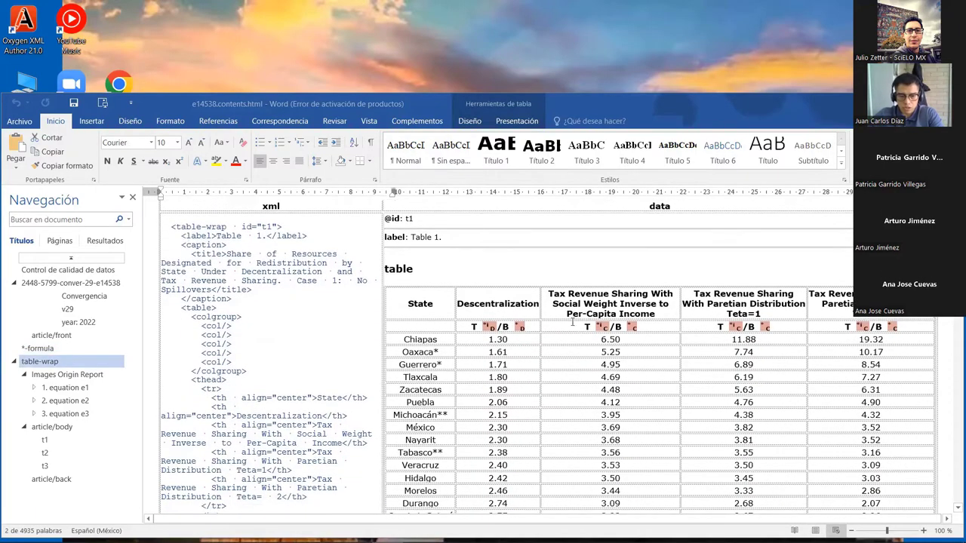
{"action": "scroll", "coordinate": [568, 355], "scroll_direction": "up", "scroll_amount": 2}
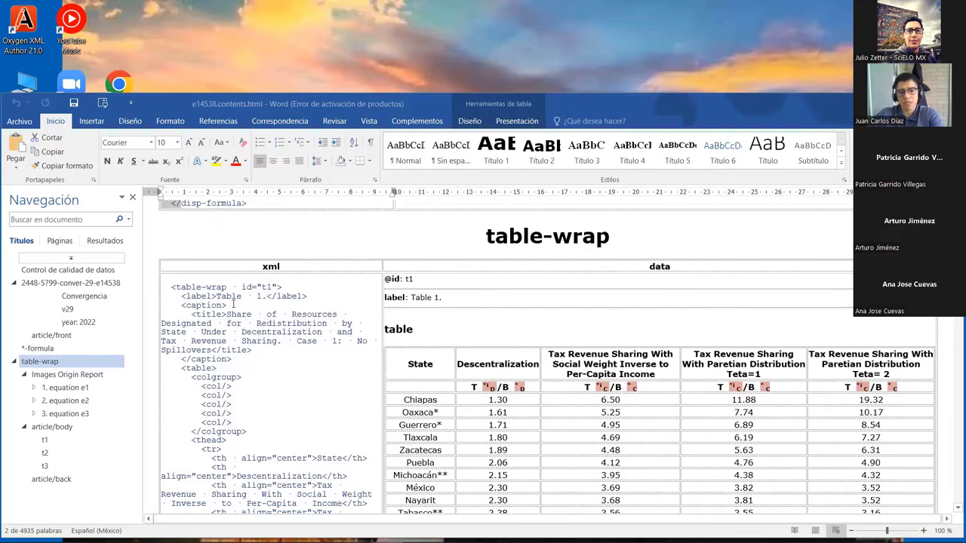
{"action": "left_click_drag", "start_coordinate": [174, 289], "coordinate": [246, 415]}
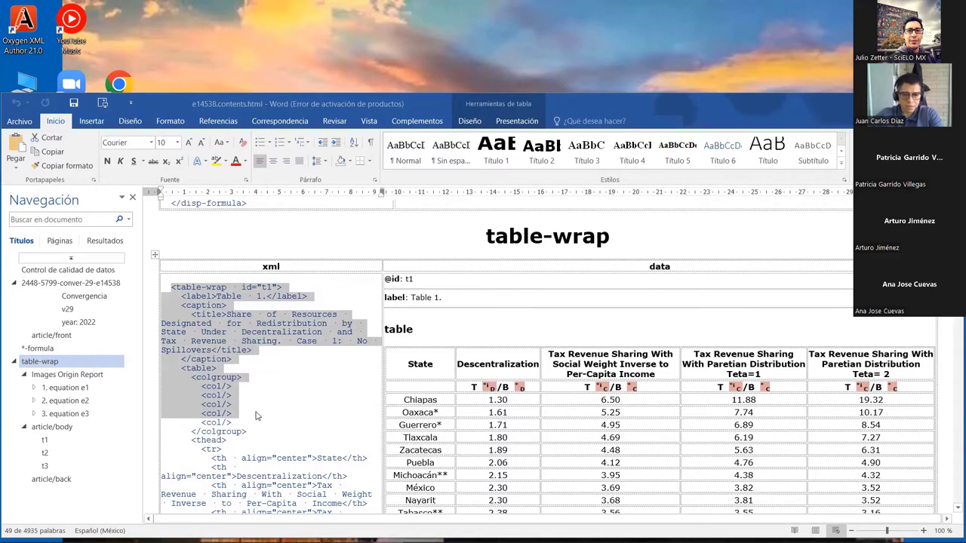
{"action": "scroll", "coordinate": [257, 415], "scroll_direction": "down", "scroll_amount": 3}
{"action": "scroll", "coordinate": [258, 414], "scroll_direction": "up", "scroll_amount": 3}
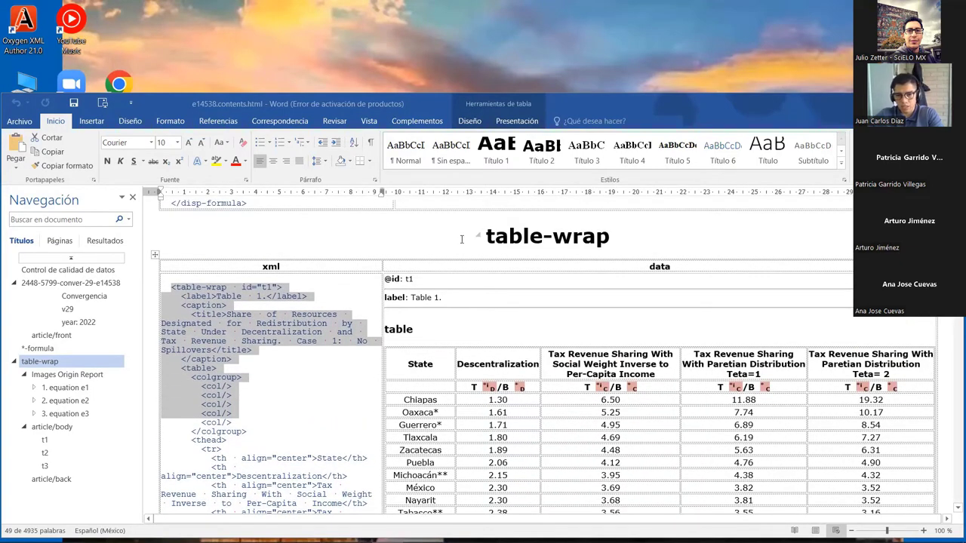
{"action": "left_click", "coordinate": [408, 277]}
{"action": "left_click", "coordinate": [411, 297]}
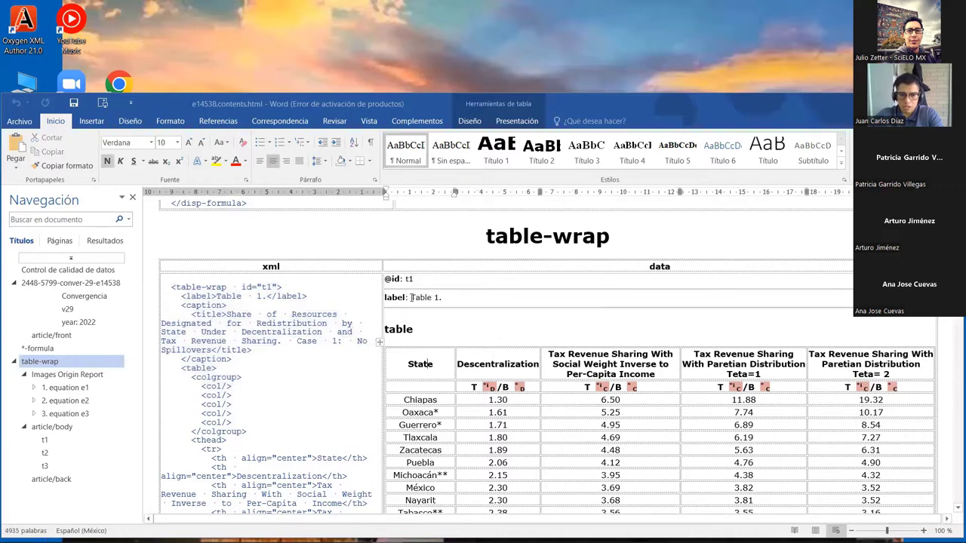
{"action": "left_click_drag", "start_coordinate": [412, 298], "coordinate": [445, 297]}
Review table t1's rendered state rows and its full XML, continuing through table t2's code to the start of t3.
{"action": "scroll", "coordinate": [465, 309], "scroll_direction": "down", "scroll_amount": 3}
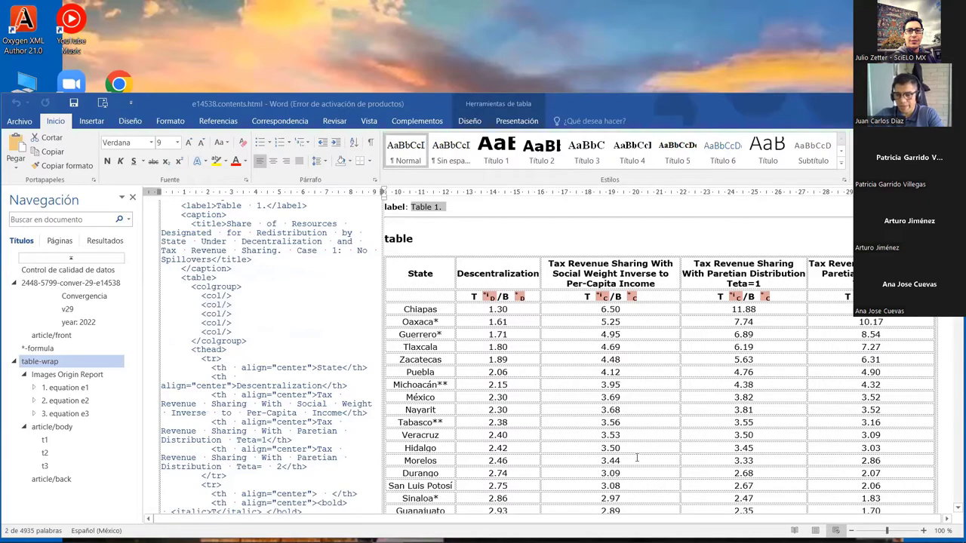
{"action": "scroll", "coordinate": [672, 436], "scroll_direction": "down", "scroll_amount": 10}
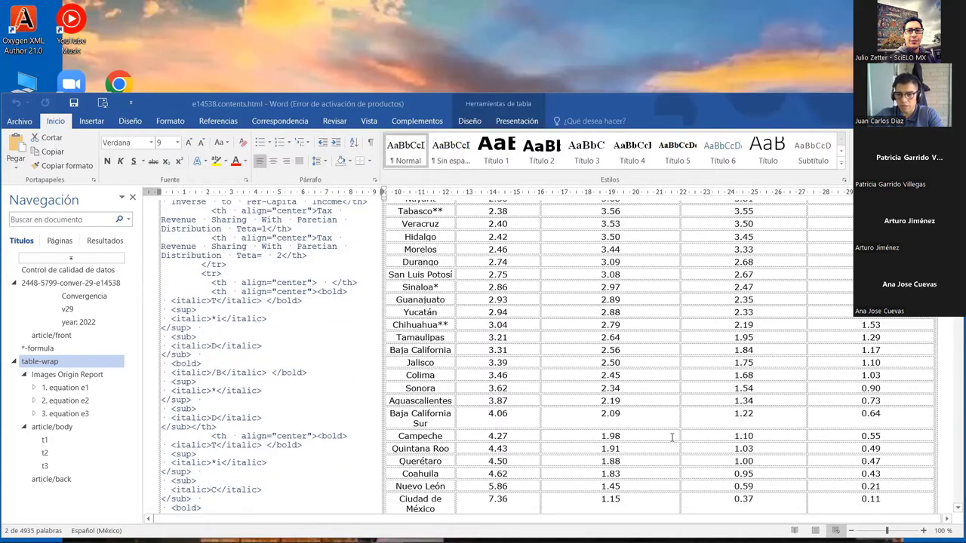
{"action": "scroll", "coordinate": [671, 436], "scroll_direction": "down", "scroll_amount": 5}
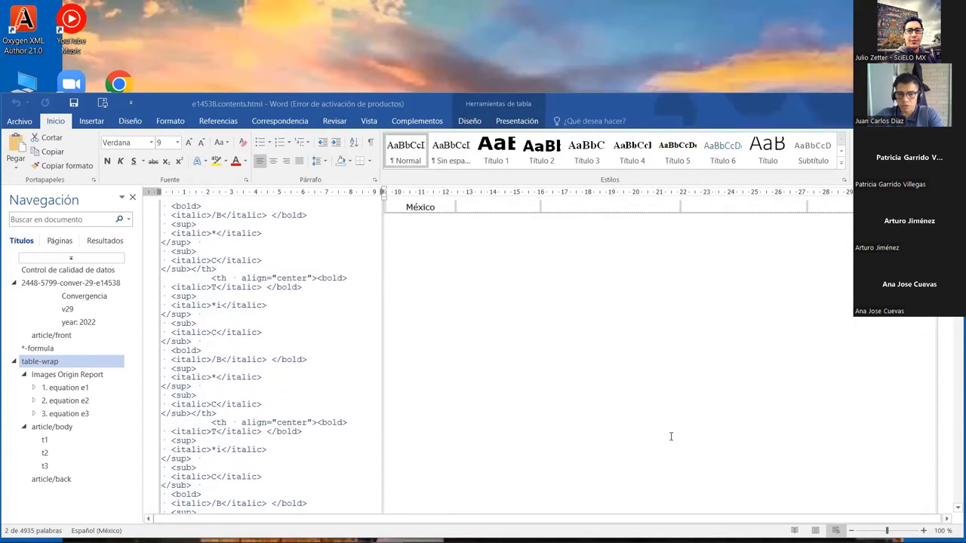
{"action": "scroll", "coordinate": [672, 436], "scroll_direction": "down", "scroll_amount": 20}
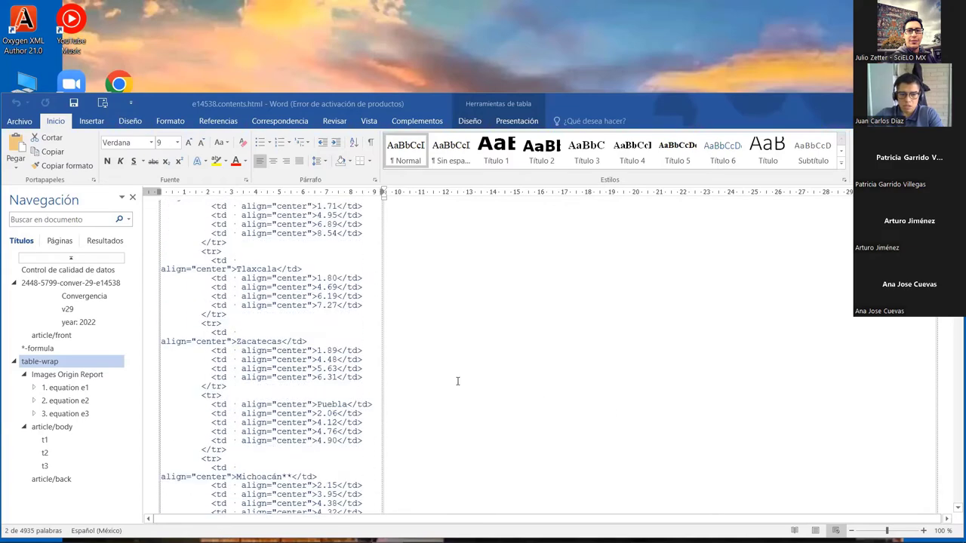
{"action": "scroll", "coordinate": [457, 381], "scroll_direction": "down", "scroll_amount": 15}
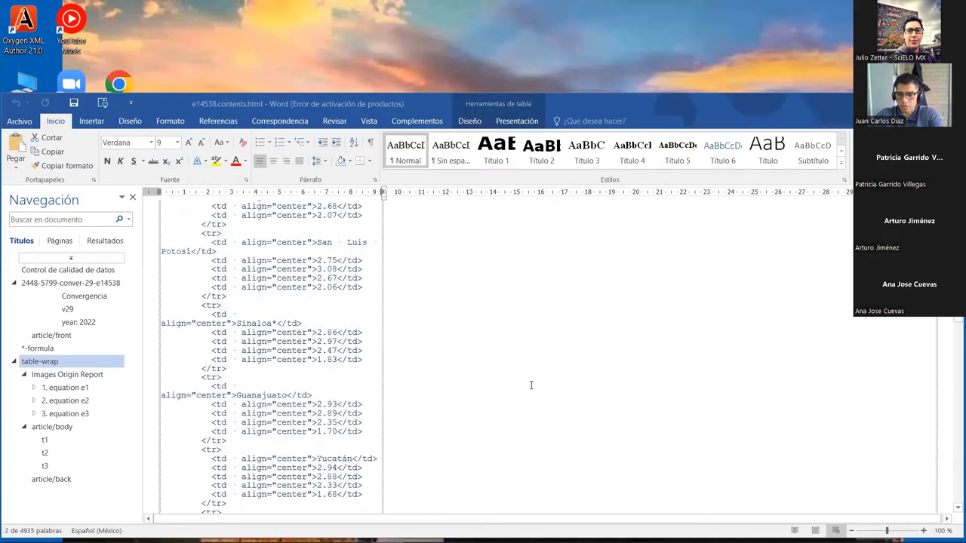
{"action": "scroll", "coordinate": [550, 403], "scroll_direction": "down", "scroll_amount": 15}
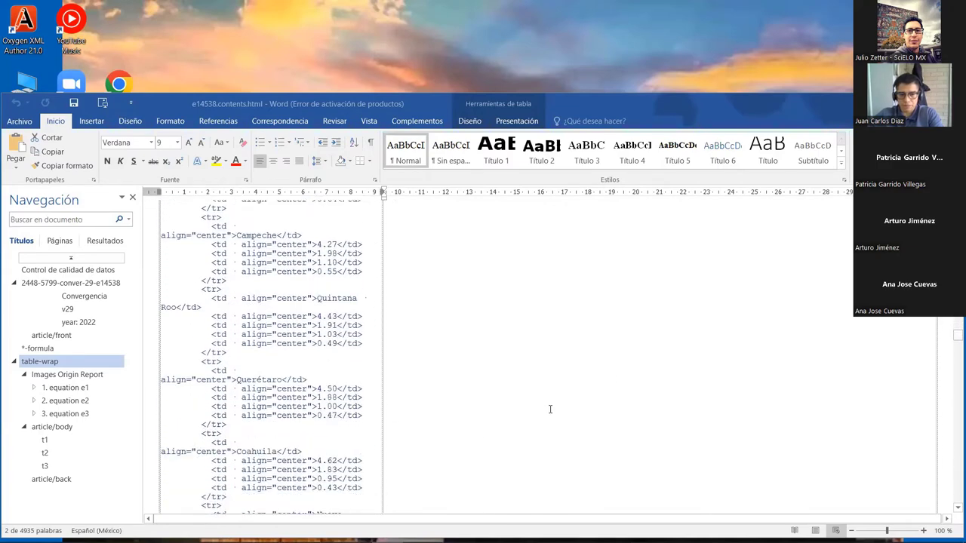
{"action": "scroll", "coordinate": [652, 426], "scroll_direction": "down", "scroll_amount": 15}
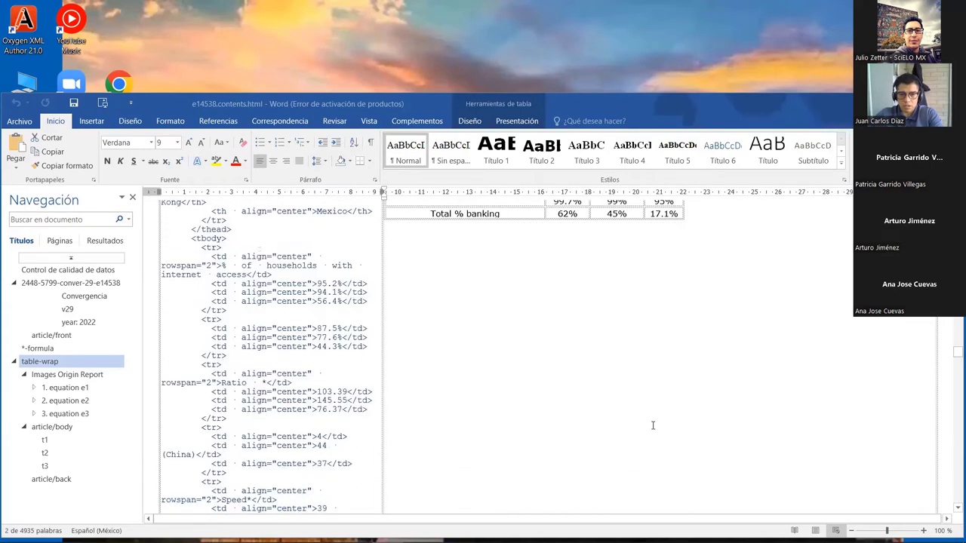
{"action": "scroll", "coordinate": [650, 427], "scroll_direction": "down", "scroll_amount": 5}
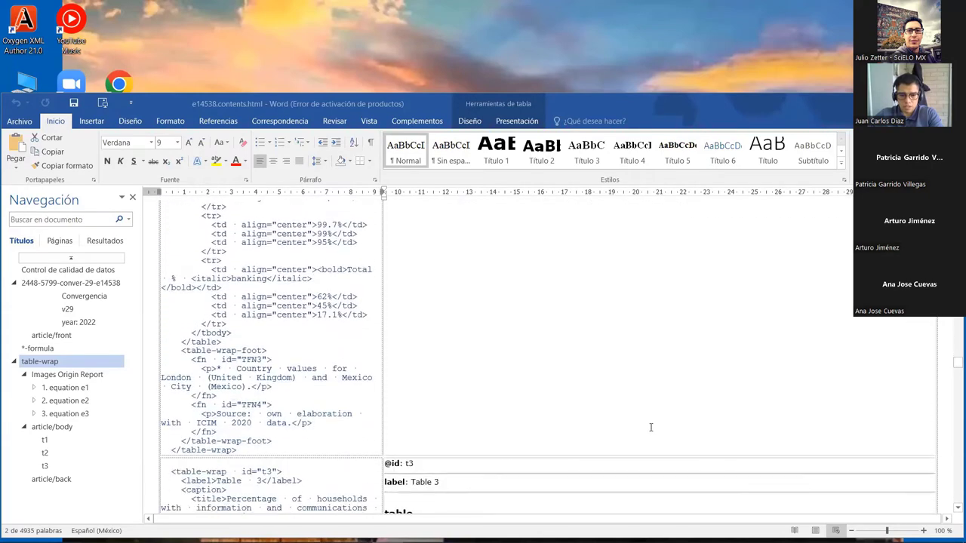
{"action": "scroll", "coordinate": [651, 427], "scroll_direction": "down", "scroll_amount": 1}
Compare the XML of tables t2 and t3 with their labels and rendered tables, including merged cells and table footnotes.
{"action": "scroll", "coordinate": [650, 428], "scroll_direction": "up", "scroll_amount": 10}
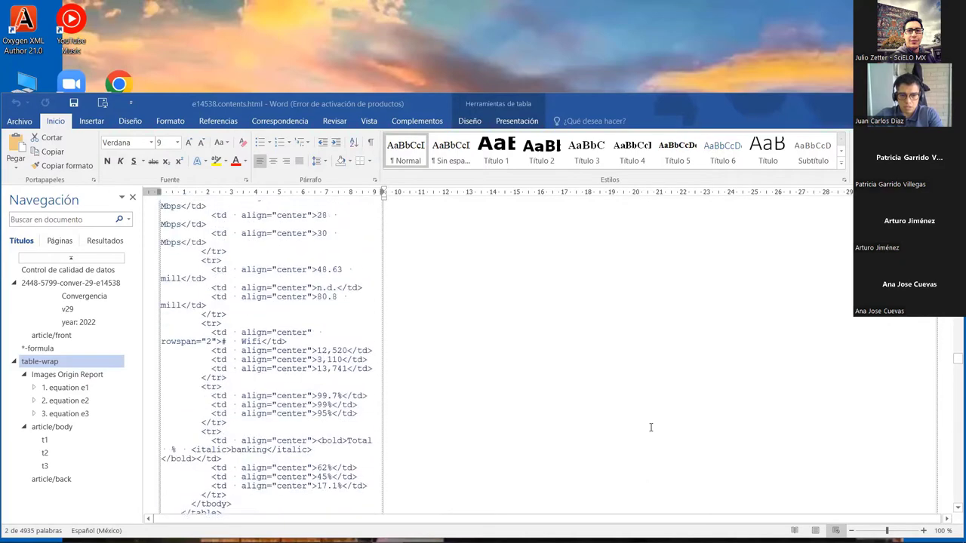
{"action": "scroll", "coordinate": [641, 426], "scroll_direction": "up", "scroll_amount": 8}
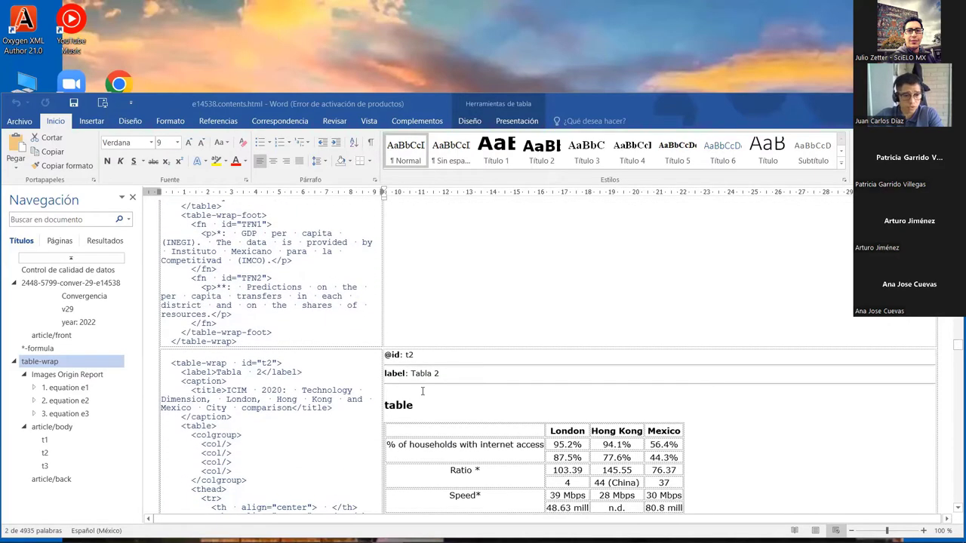
{"action": "scroll", "coordinate": [433, 363], "scroll_direction": "down", "scroll_amount": 3}
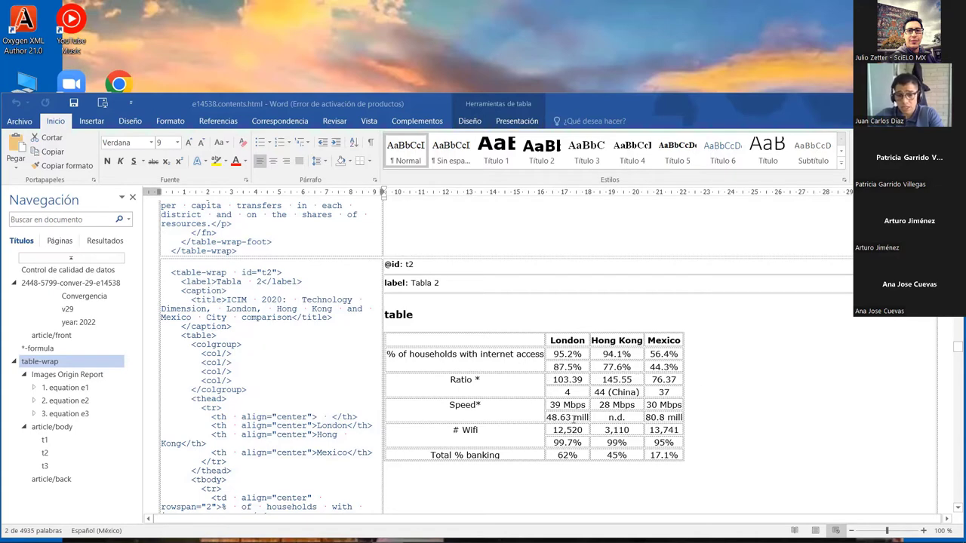
{"action": "scroll", "coordinate": [575, 417], "scroll_direction": "down", "scroll_amount": 3}
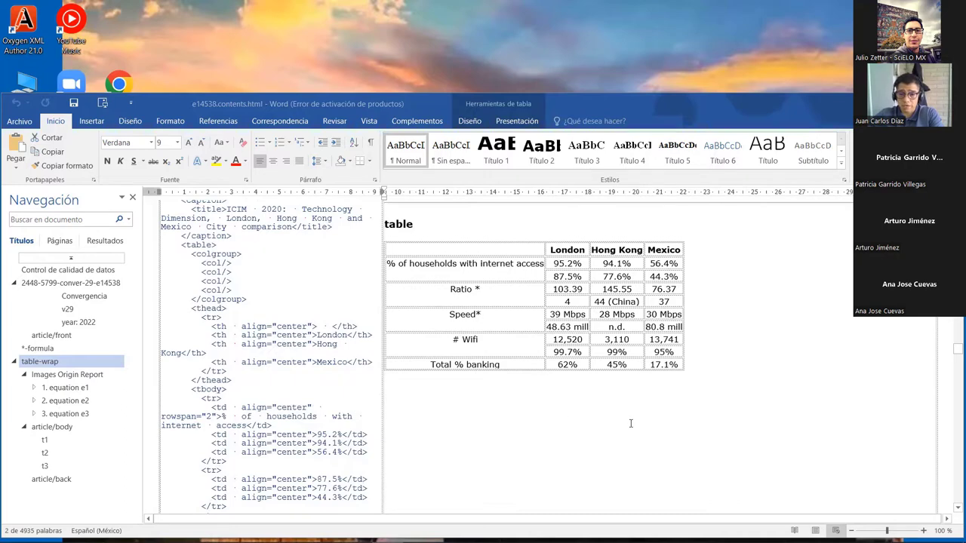
{"action": "scroll", "coordinate": [631, 424], "scroll_direction": "down", "scroll_amount": 15}
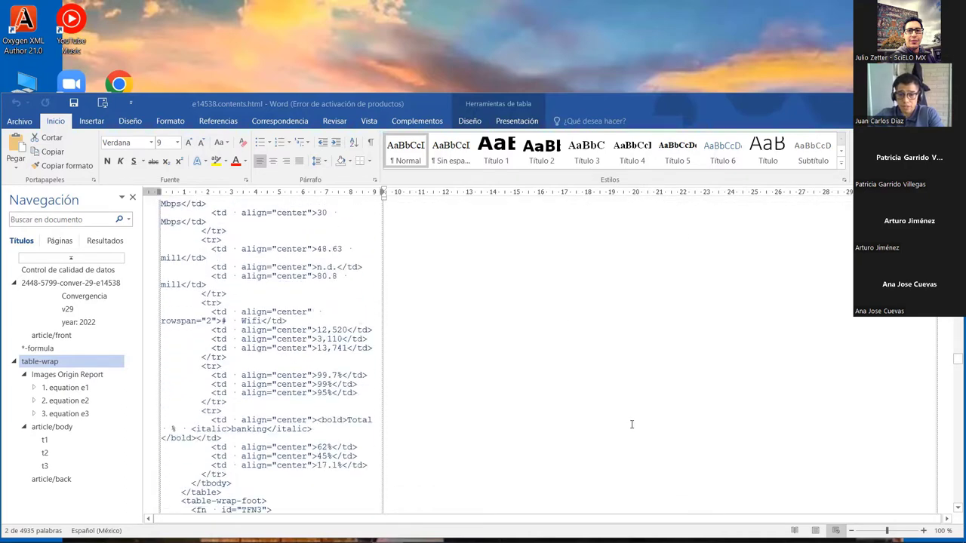
{"action": "scroll", "coordinate": [632, 424], "scroll_direction": "down", "scroll_amount": 12}
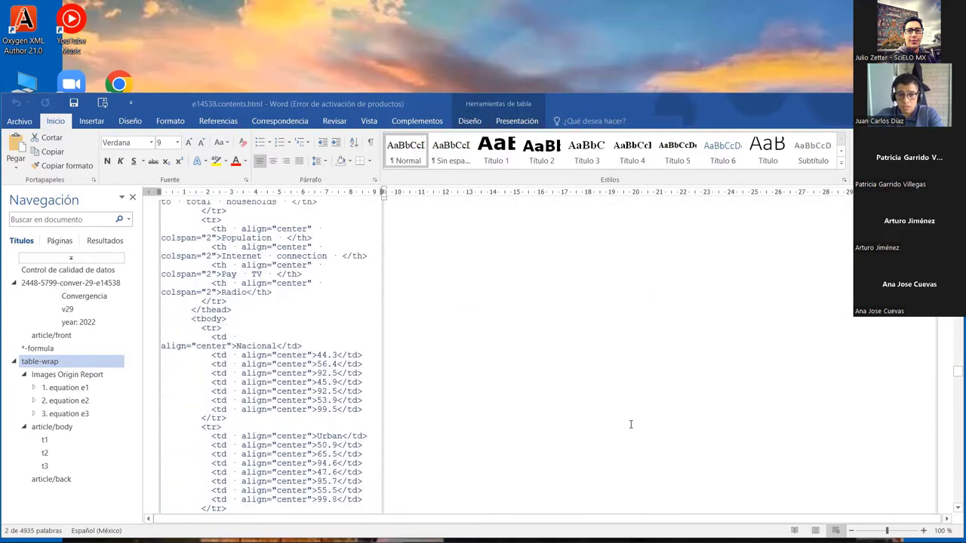
{"action": "scroll", "coordinate": [631, 424], "scroll_direction": "up", "scroll_amount": 5}
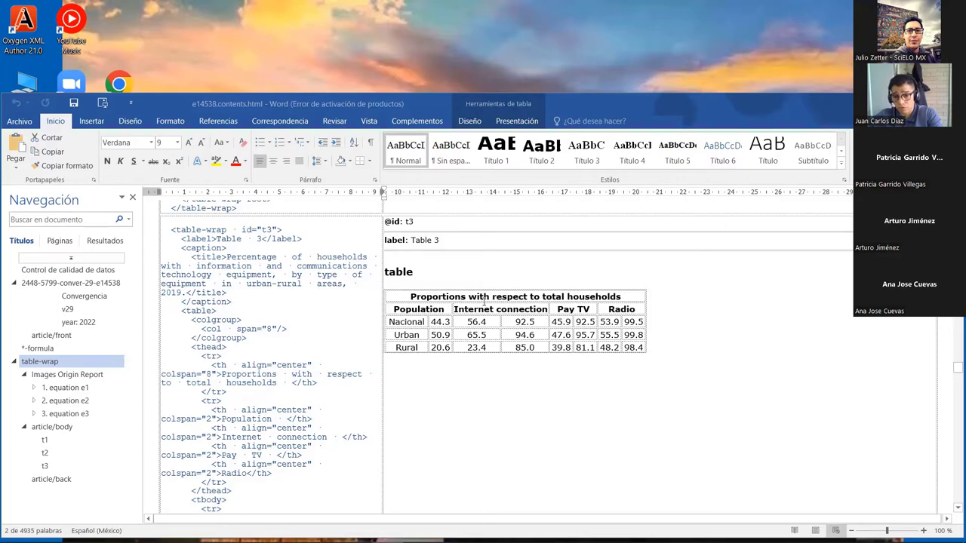
{"action": "scroll", "coordinate": [512, 348], "scroll_direction": "down", "scroll_amount": 10}
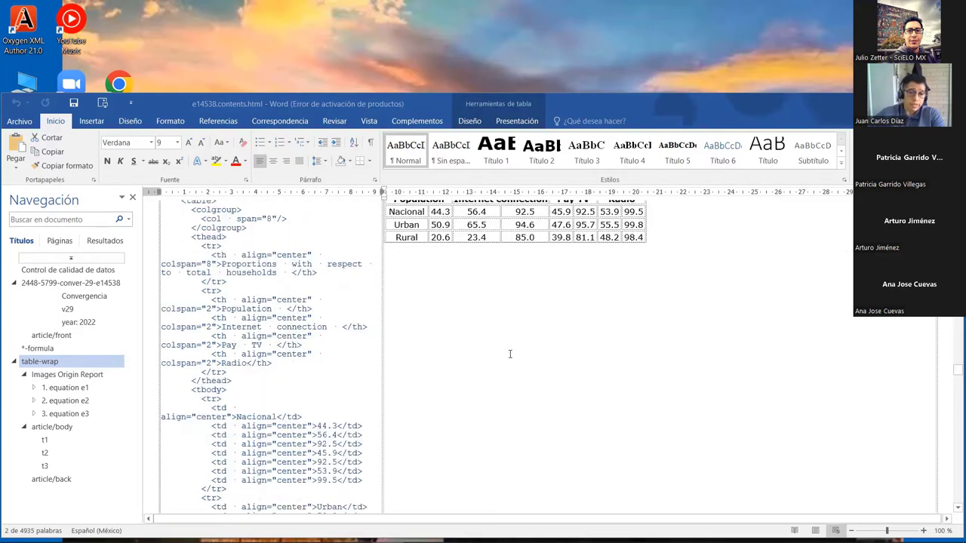
Examine the Images Origin Report for equations e1 to e3, comparing source image names with package names and their graphics.
{"action": "scroll", "coordinate": [562, 366], "scroll_direction": "down", "scroll_amount": 10}
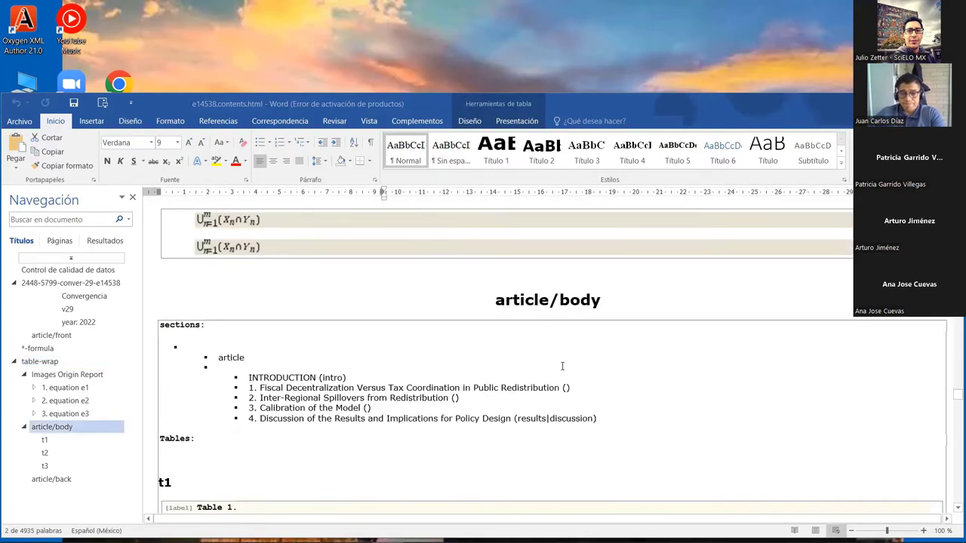
{"action": "scroll", "coordinate": [562, 366], "scroll_direction": "up", "scroll_amount": 3}
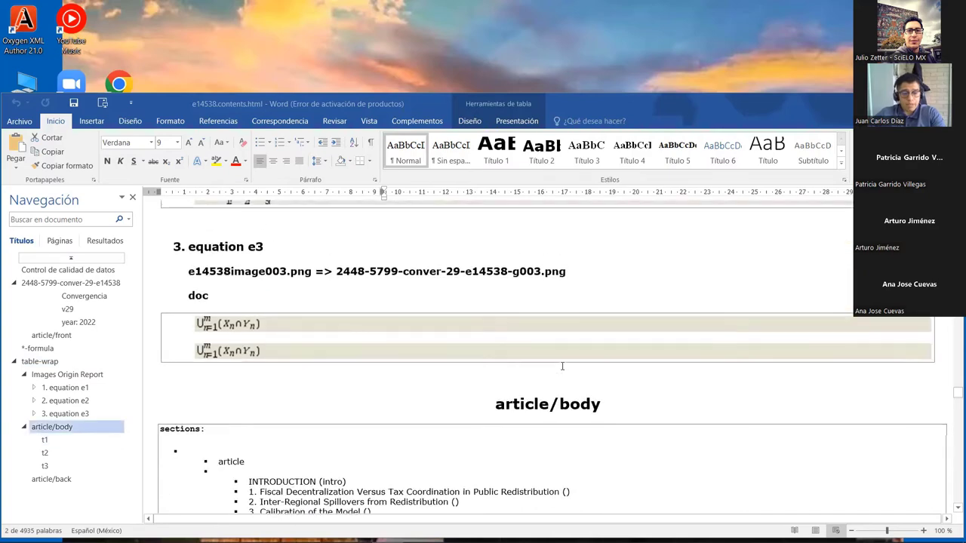
{"action": "scroll", "coordinate": [562, 366], "scroll_direction": "up", "scroll_amount": 3}
{"action": "scroll", "coordinate": [350, 438], "scroll_direction": "up", "scroll_amount": 1}
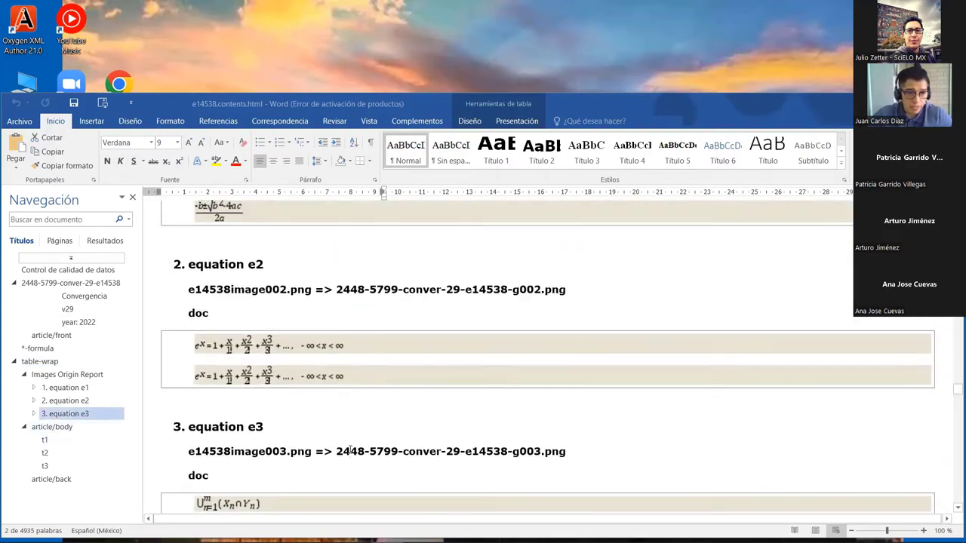
{"action": "scroll", "coordinate": [350, 450], "scroll_direction": "up", "scroll_amount": 4}
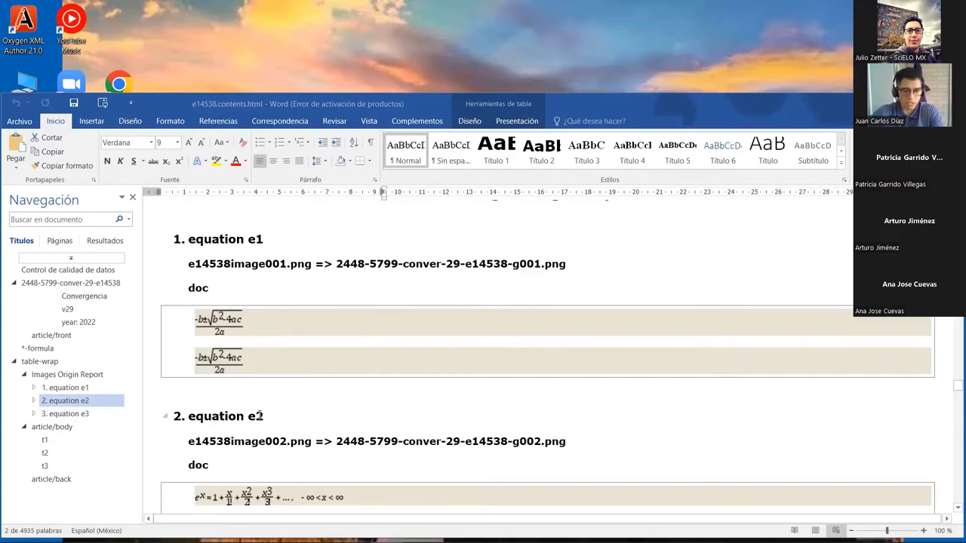
{"action": "scroll", "coordinate": [261, 416], "scroll_direction": "down", "scroll_amount": 5}
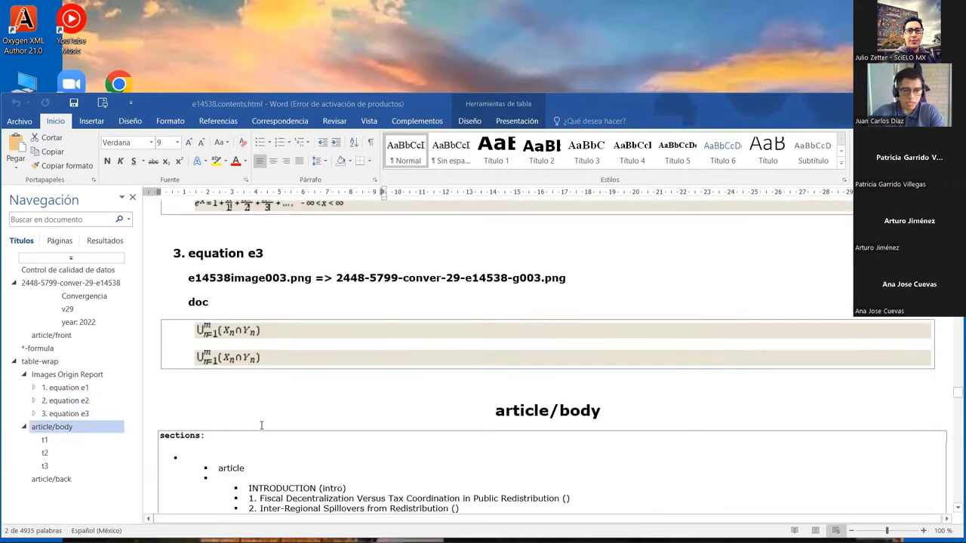
Examine the article/body section list, checking each section title and its assigned section type.
{"action": "scroll", "coordinate": [261, 424], "scroll_direction": "down", "scroll_amount": 4}
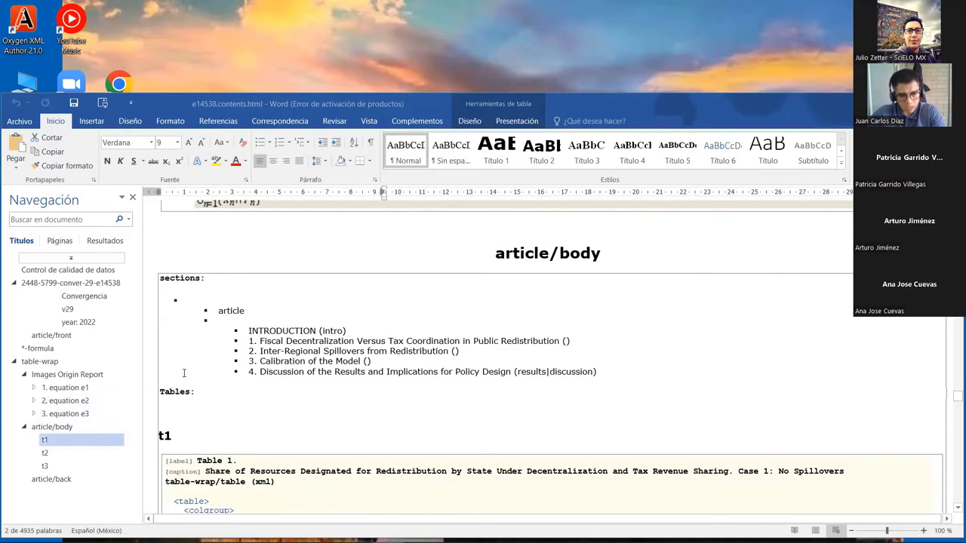
{"action": "scroll", "coordinate": [270, 409], "scroll_direction": "down", "scroll_amount": 1}
{"action": "scroll", "coordinate": [270, 408], "scroll_direction": "up", "scroll_amount": 1}
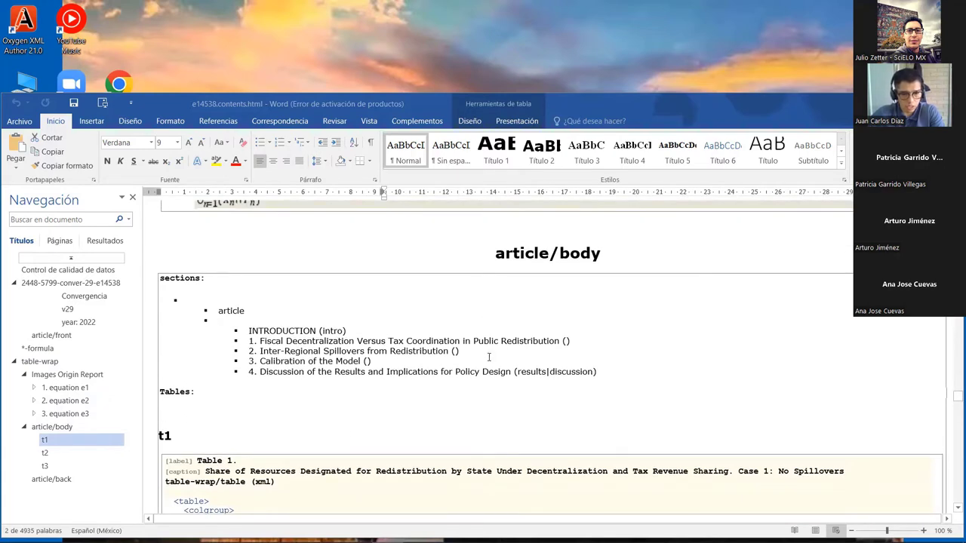
Review the article/body table code for t1 and t2, down to t3's label, caption and opening XML.
{"action": "scroll", "coordinate": [489, 357], "scroll_direction": "down", "scroll_amount": 9}
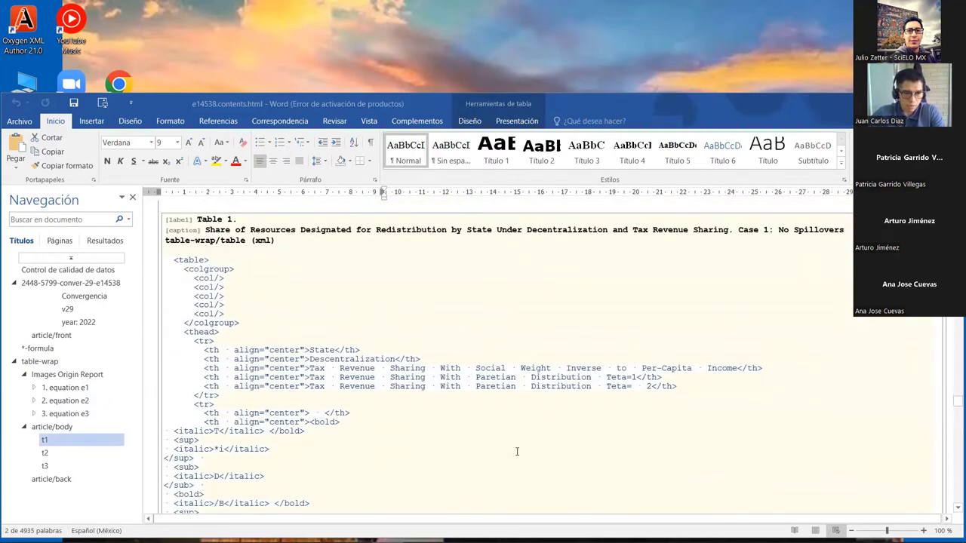
{"action": "scroll", "coordinate": [517, 451], "scroll_direction": "up", "scroll_amount": 2}
{"action": "scroll", "coordinate": [517, 451], "scroll_direction": "down", "scroll_amount": 10}
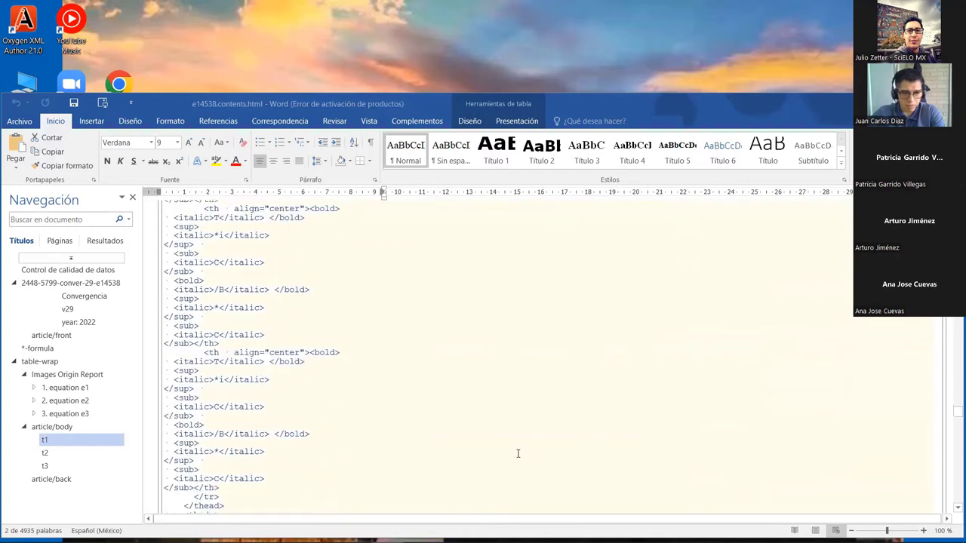
{"action": "scroll", "coordinate": [517, 454], "scroll_direction": "down", "scroll_amount": 15}
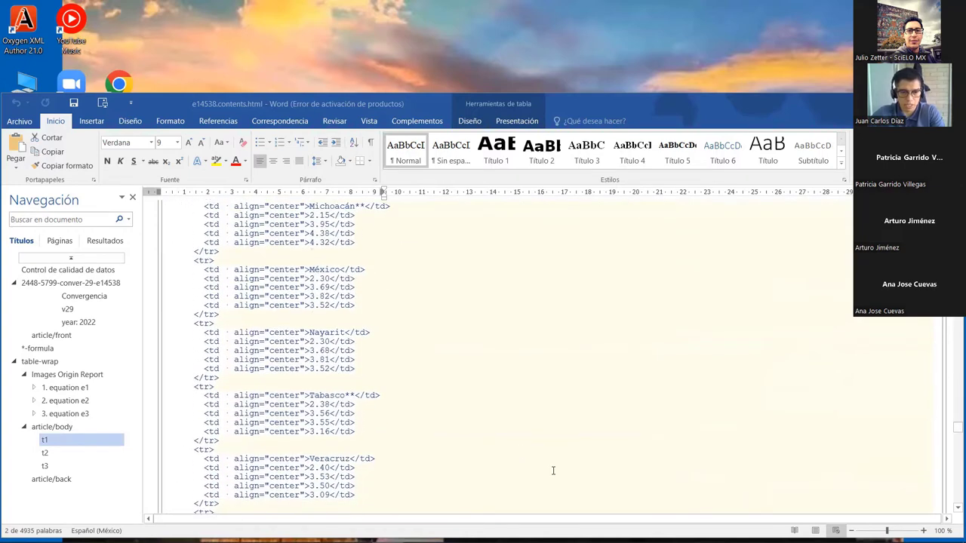
{"action": "scroll", "coordinate": [553, 471], "scroll_direction": "down", "scroll_amount": 10}
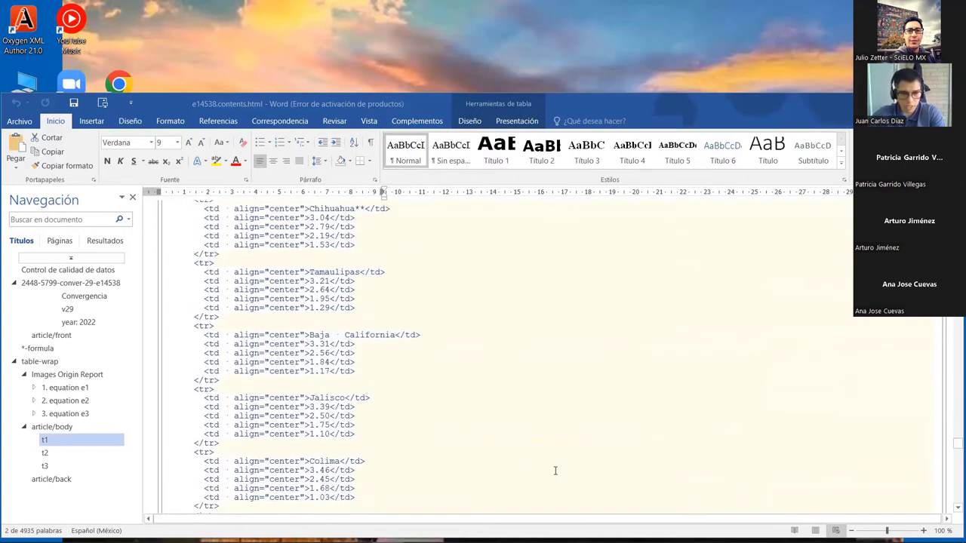
{"action": "scroll", "coordinate": [555, 471], "scroll_direction": "down", "scroll_amount": 20}
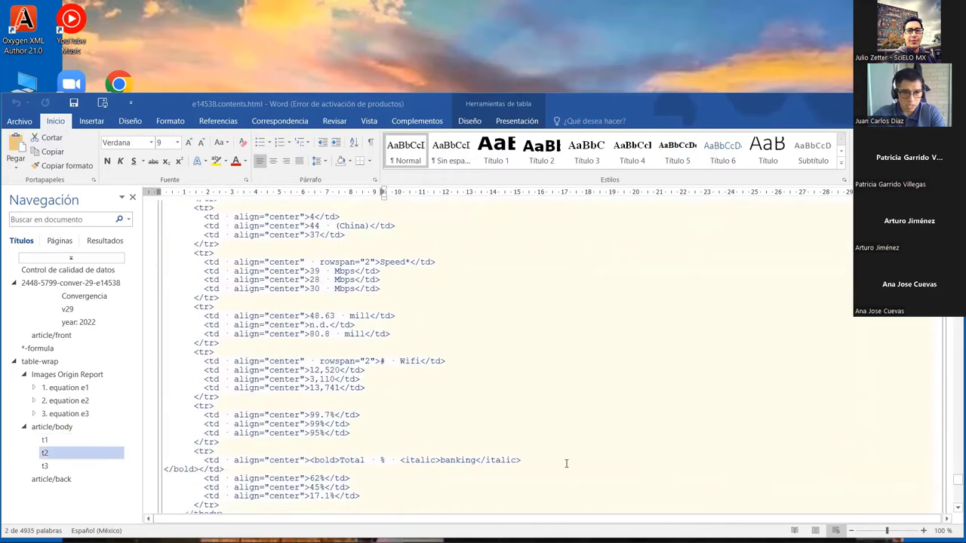
{"action": "scroll", "coordinate": [566, 464], "scroll_direction": "down", "scroll_amount": 20}
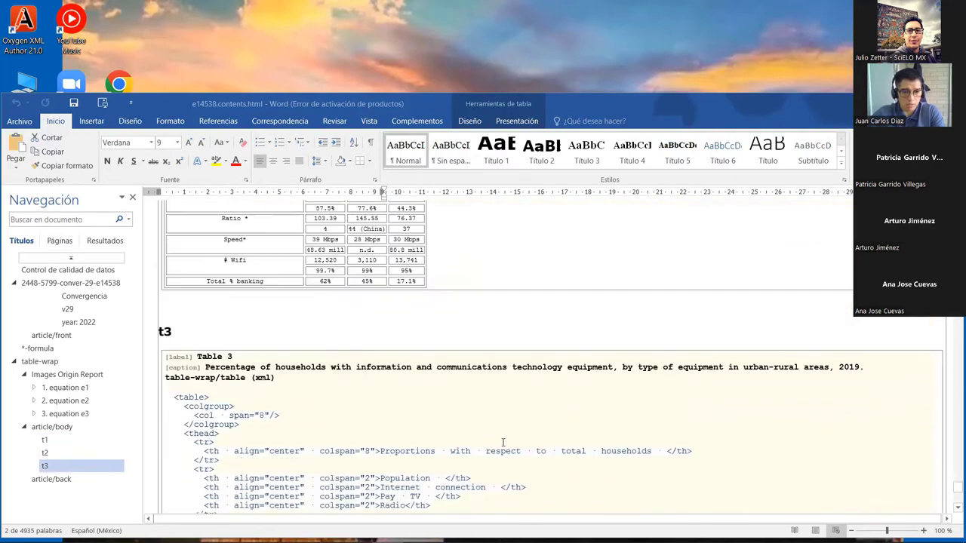
Review table t3's XML and rendered table down to the article/back section, and return to the marked-up e14538.docx.
{"action": "scroll", "coordinate": [503, 442], "scroll_direction": "up", "scroll_amount": 1}
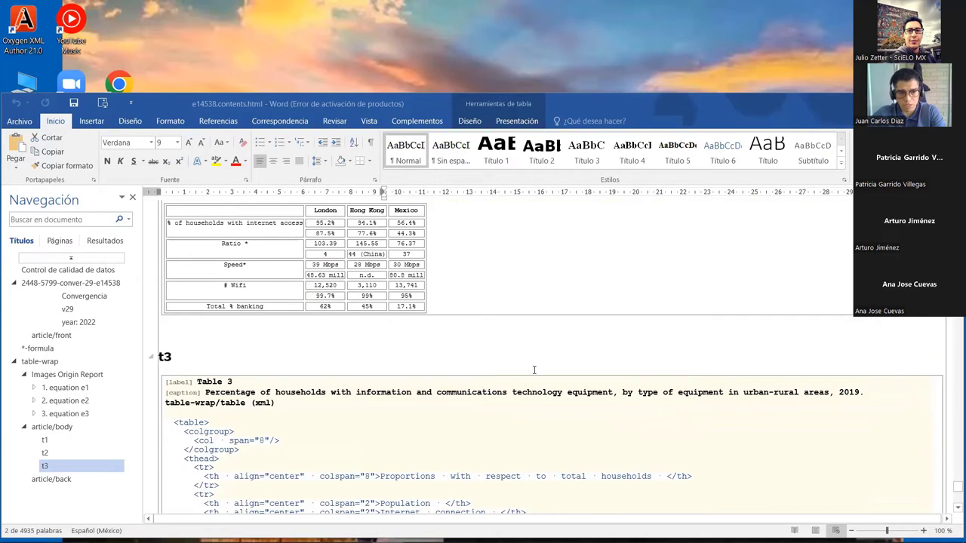
{"action": "scroll", "coordinate": [534, 369], "scroll_direction": "down", "scroll_amount": 20}
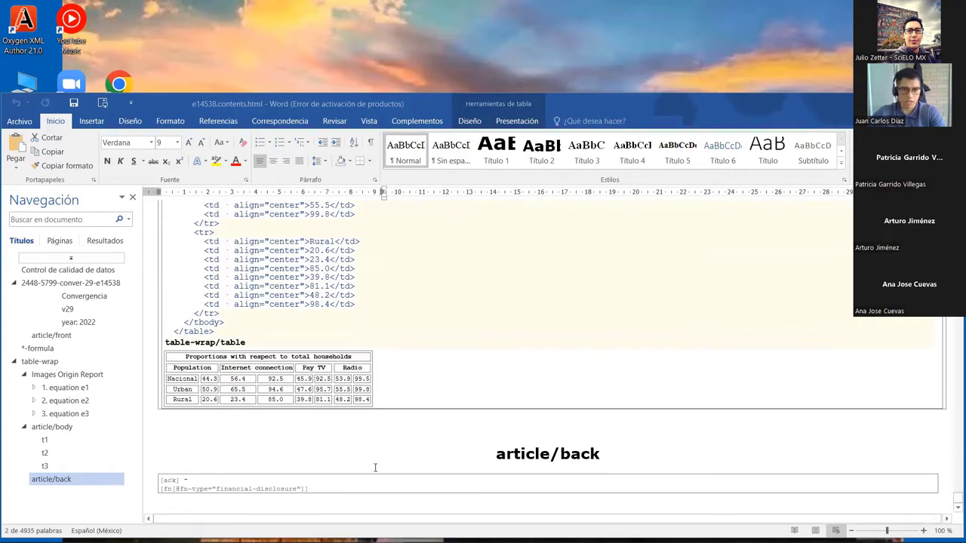
{"action": "left_click", "coordinate": [424, 122]}
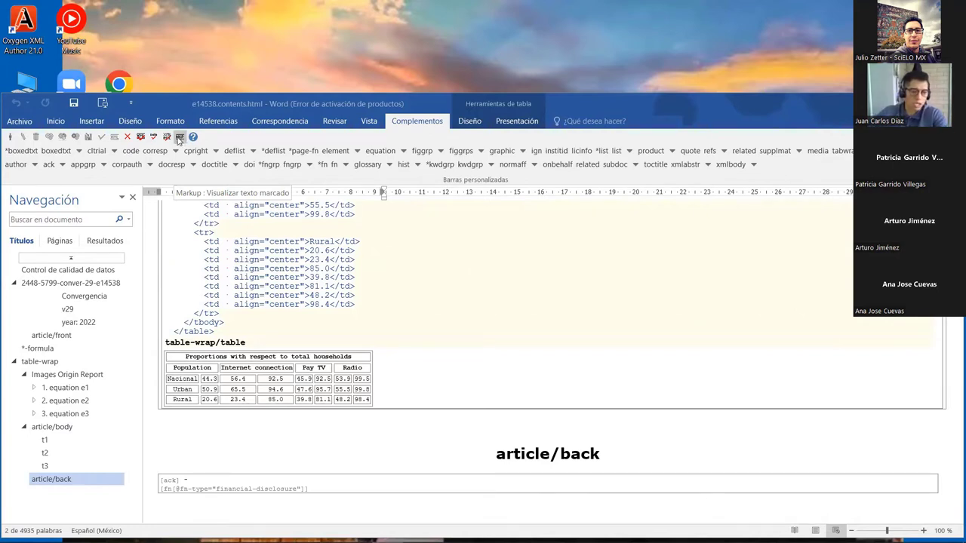
{"action": "left_click", "coordinate": [180, 139]}
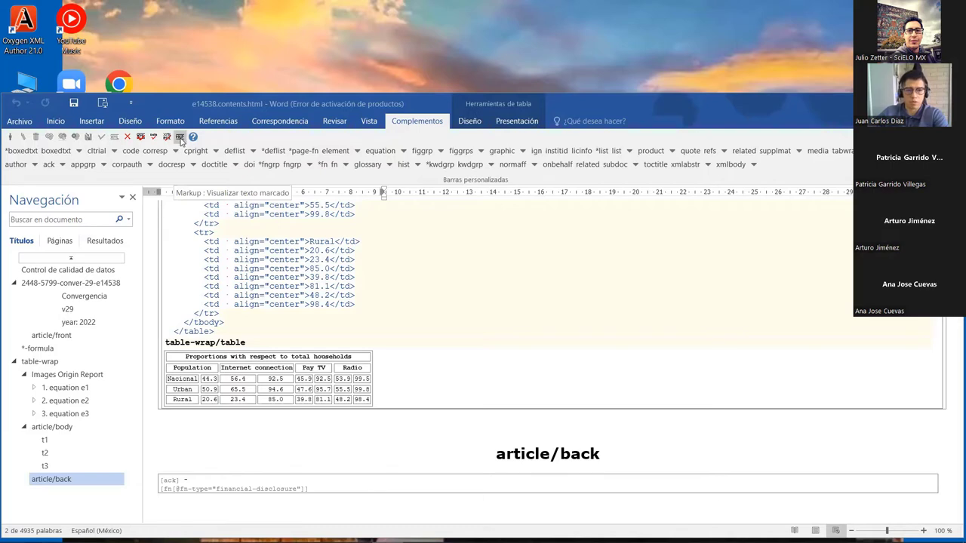
{"action": "left_click", "coordinate": [181, 137]}
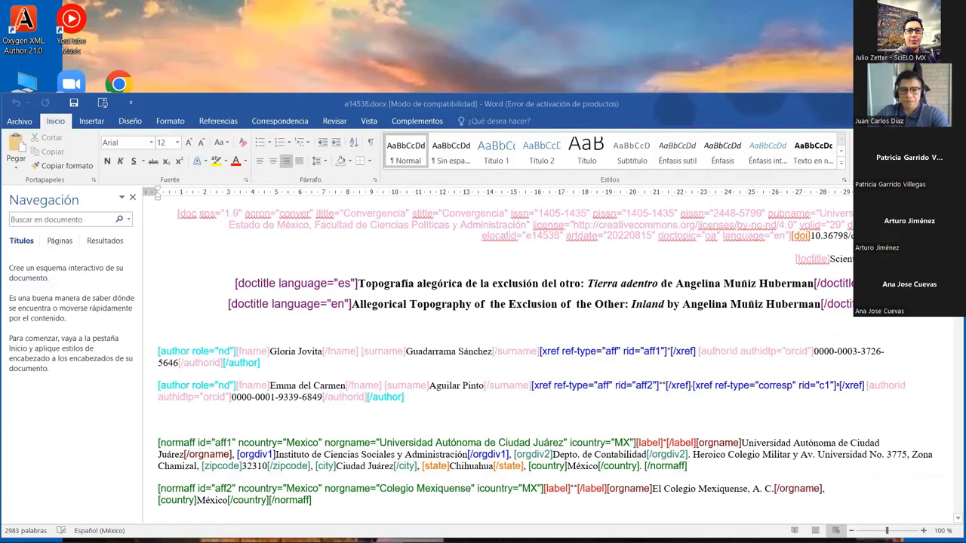
Exit the markup session of e14538.docx with the Guardar y salir option.
{"action": "left_click", "coordinate": [419, 126]}
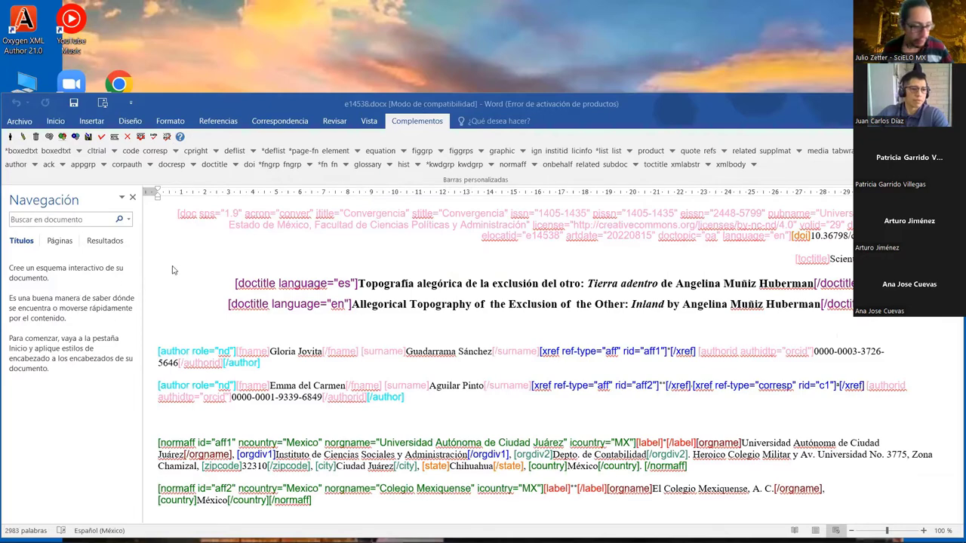
{"action": "left_click", "coordinate": [11, 138]}
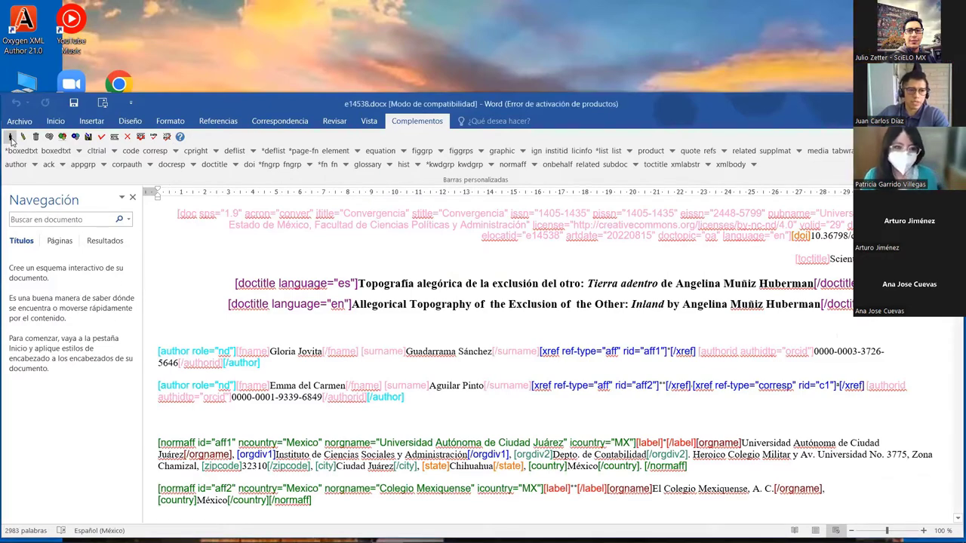
{"action": "left_click", "coordinate": [10, 139]}
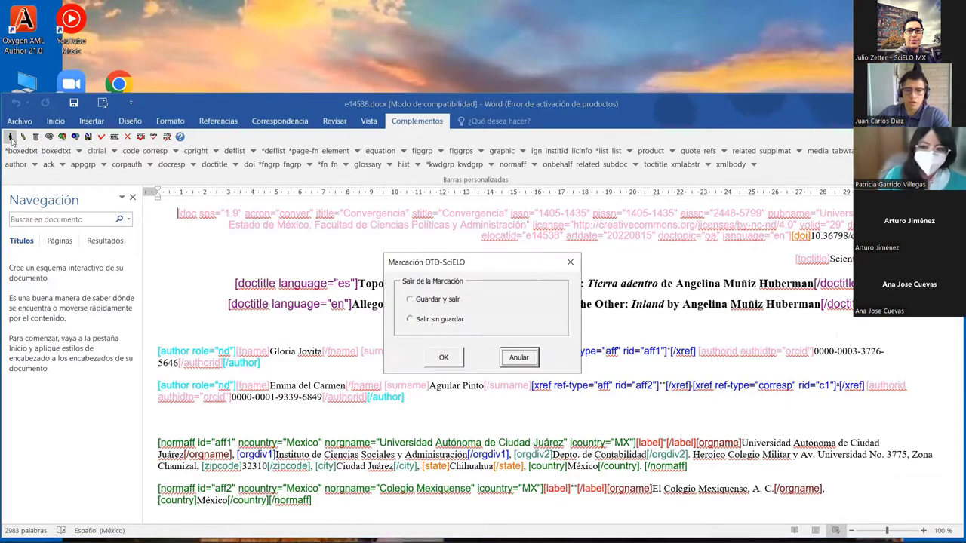
{"action": "left_click", "coordinate": [412, 301]}
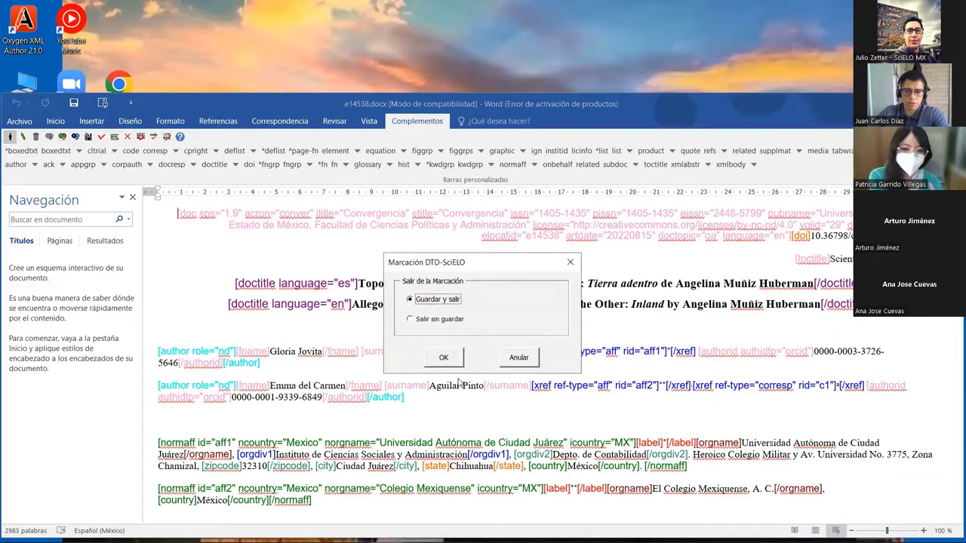
{"action": "left_click", "coordinate": [446, 359]}
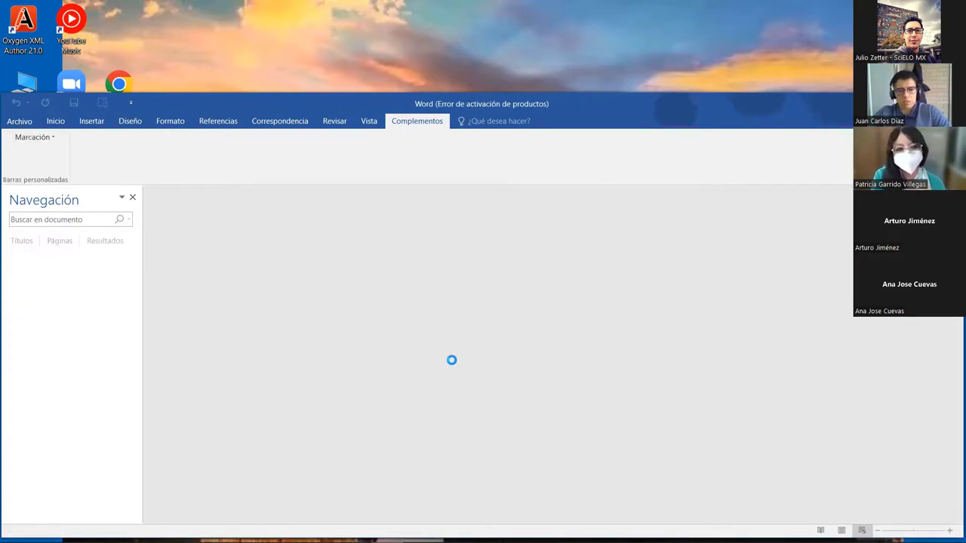
Open the marked-up article e15938.docx from the scielo_markup folder.
{"action": "left_click", "coordinate": [12, 122]}
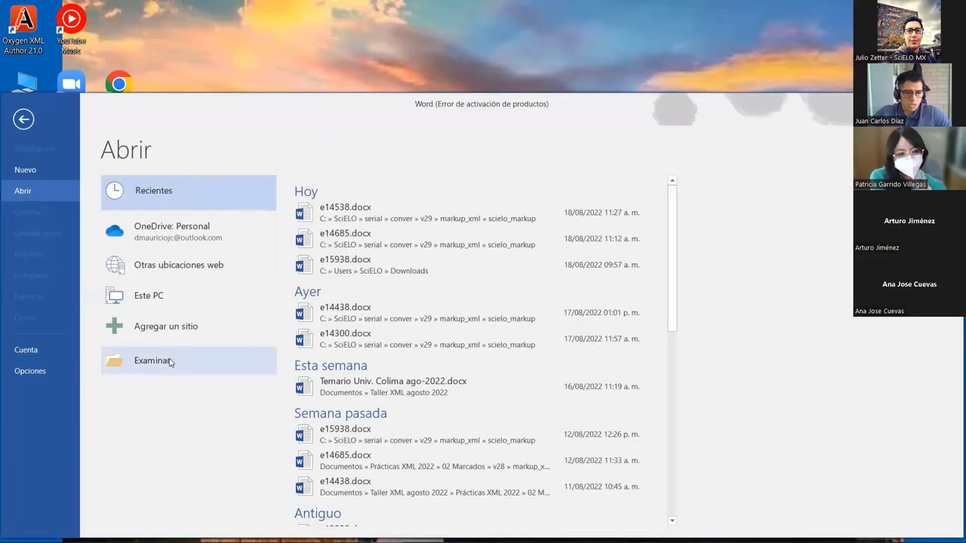
{"action": "left_click", "coordinate": [179, 366]}
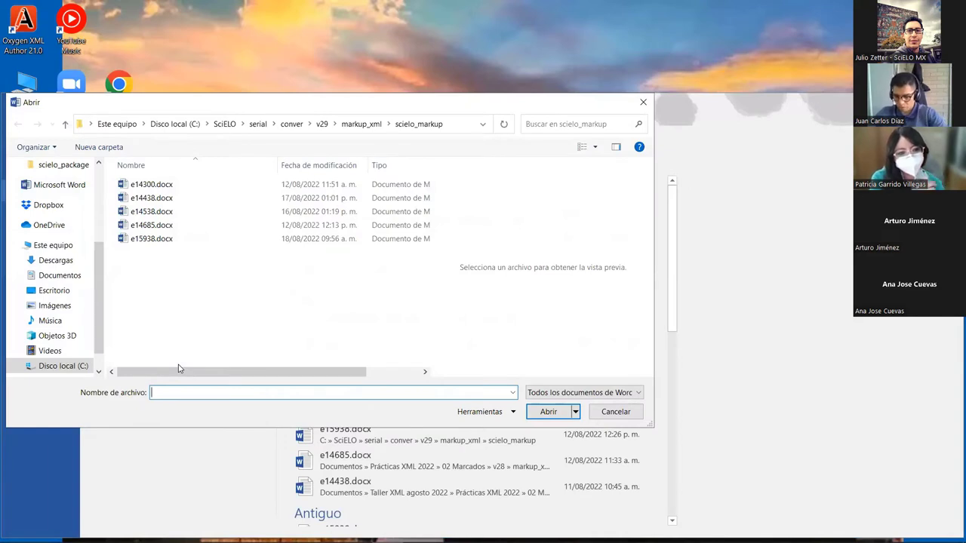
{"action": "left_click", "coordinate": [151, 239]}
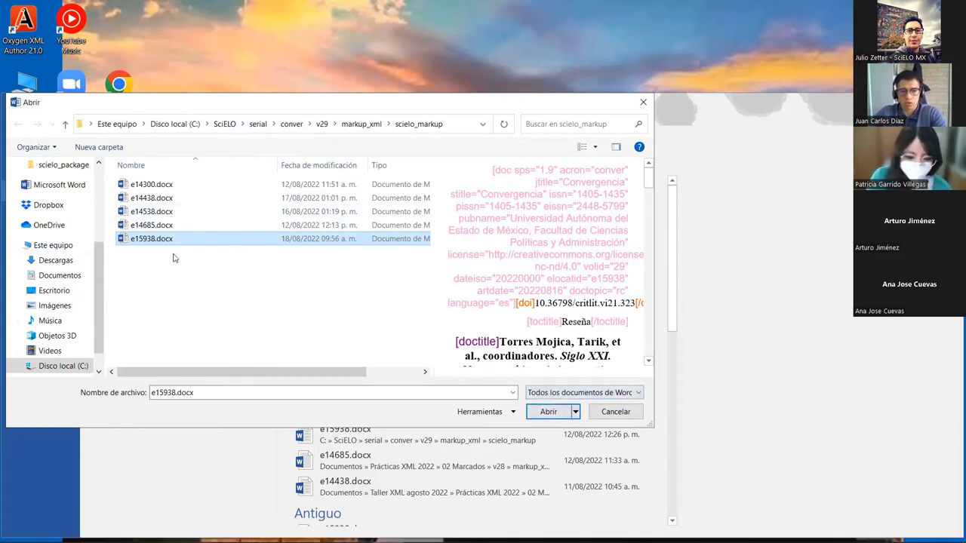
{"action": "left_click", "coordinate": [549, 412]}
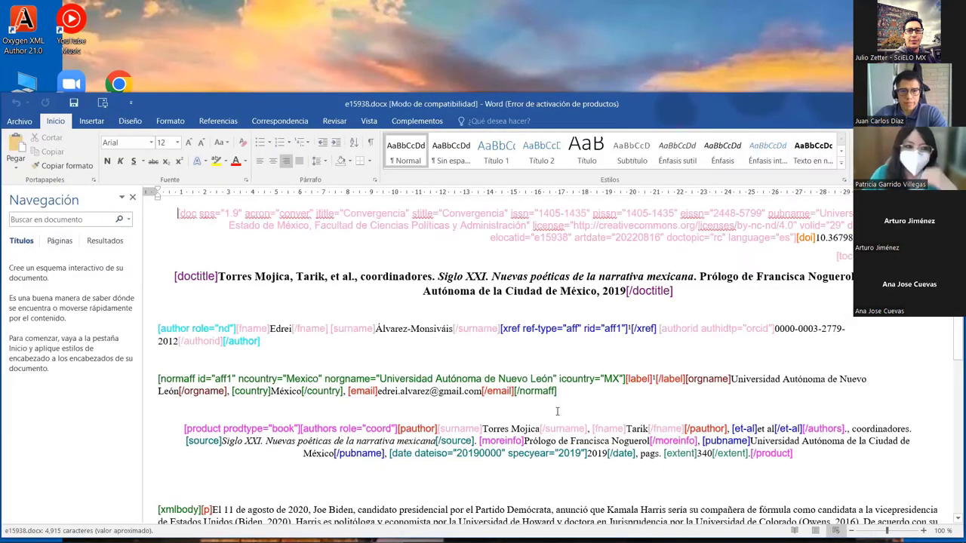
Start Marcación DTD-SciELO on e15938.docx and generate its XML package.
{"action": "left_click", "coordinate": [417, 121]}
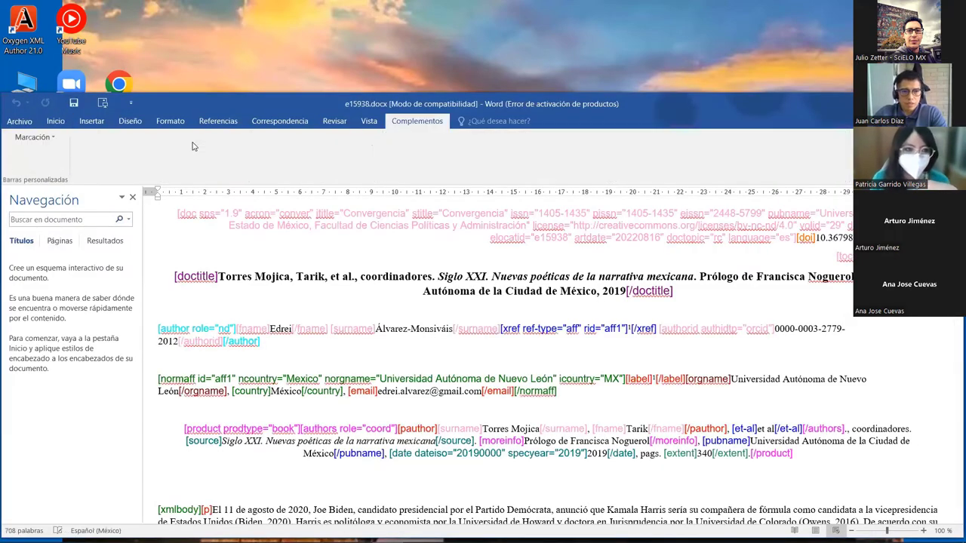
{"action": "left_click", "coordinate": [34, 137]}
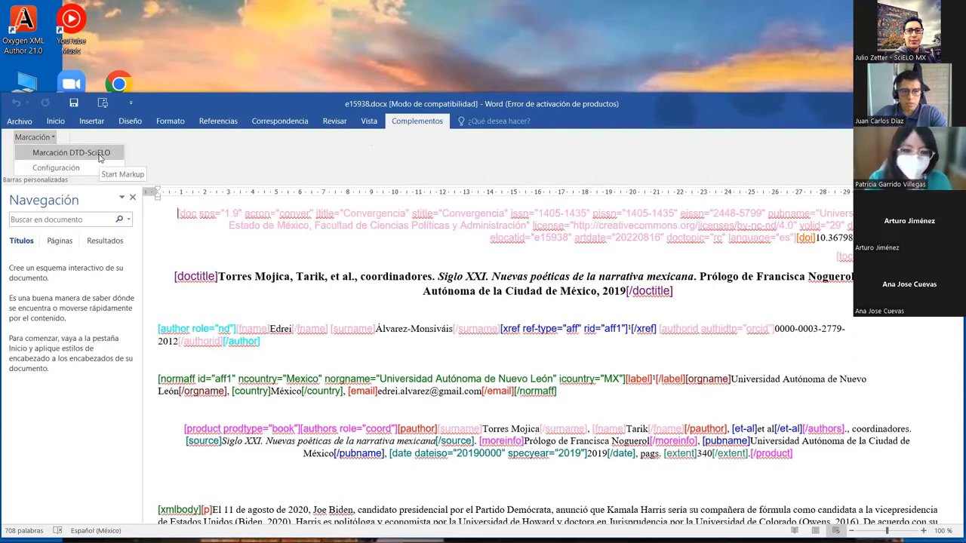
{"action": "left_click", "coordinate": [100, 154]}
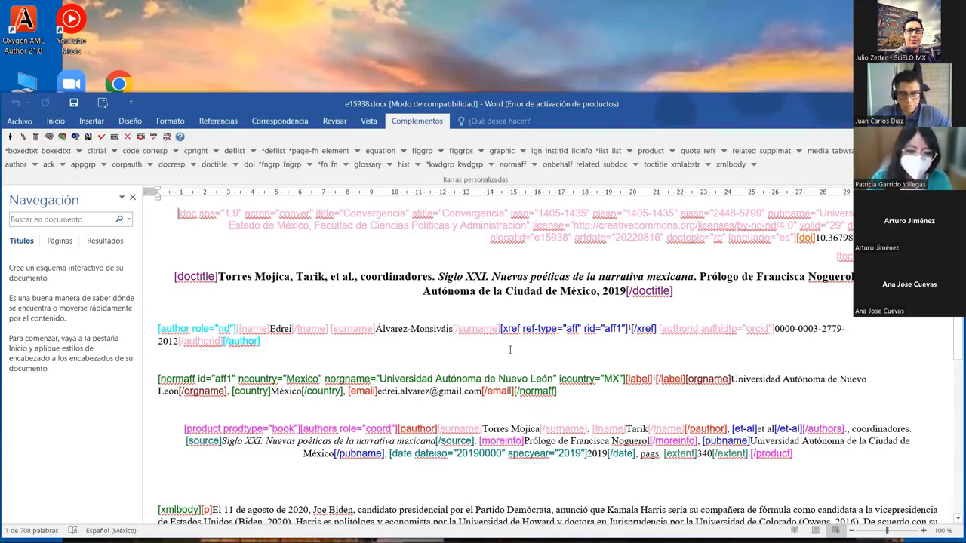
{"action": "left_click", "coordinate": [114, 137]}
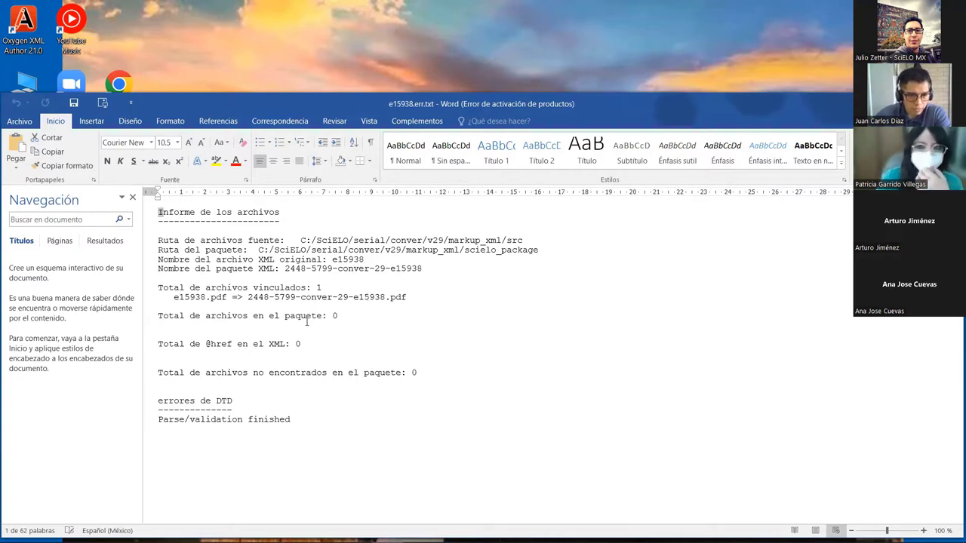
{"action": "left_click", "coordinate": [148, 319]}
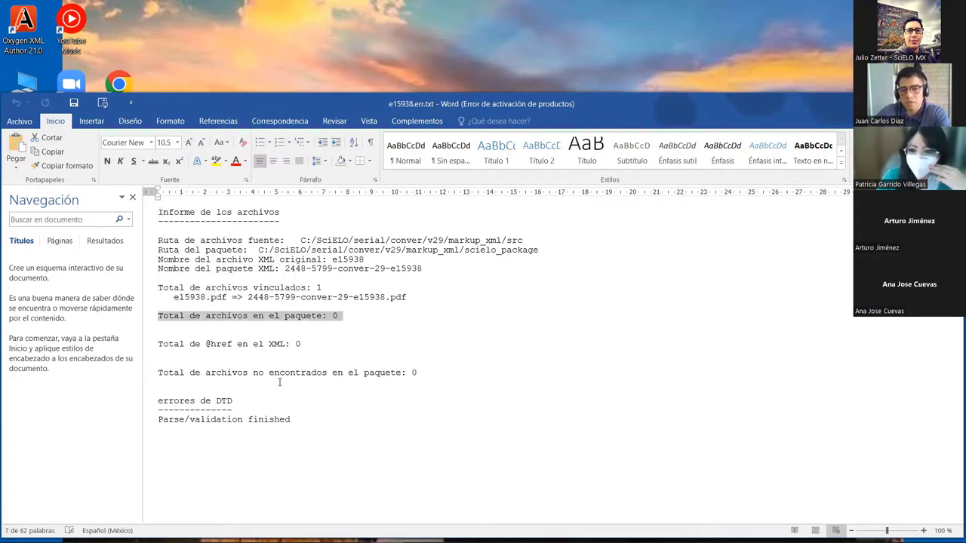
{"action": "left_click", "coordinate": [148, 347]}
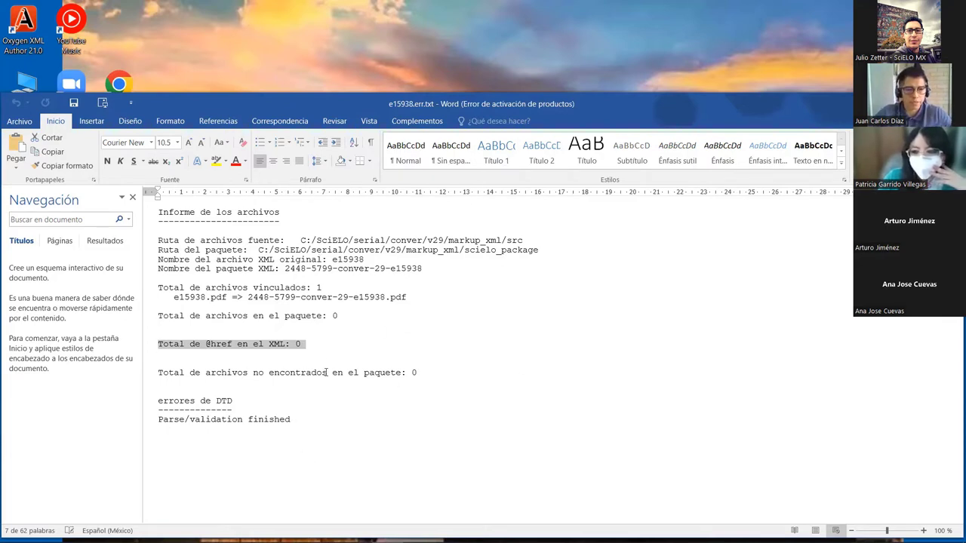
{"action": "left_click", "coordinate": [417, 120]}
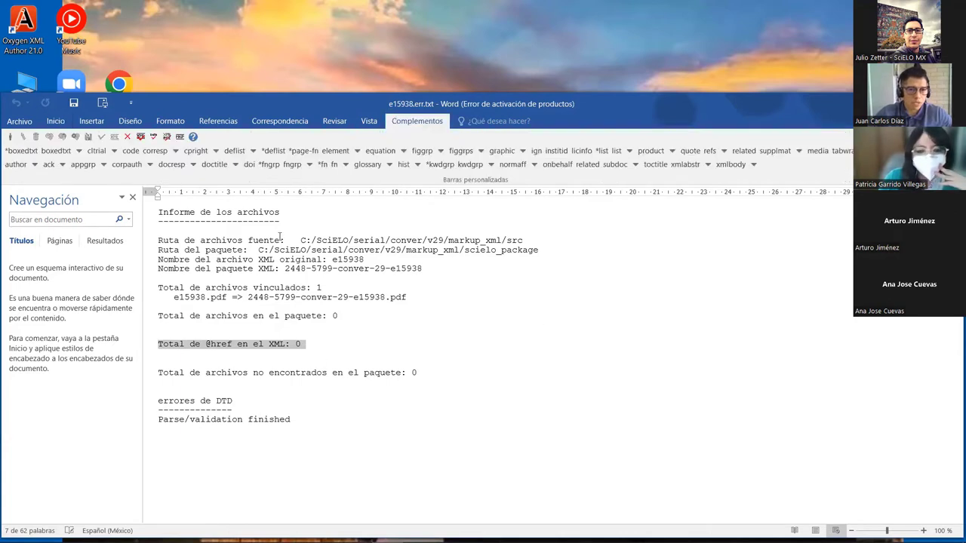
{"action": "left_click", "coordinate": [141, 137]}
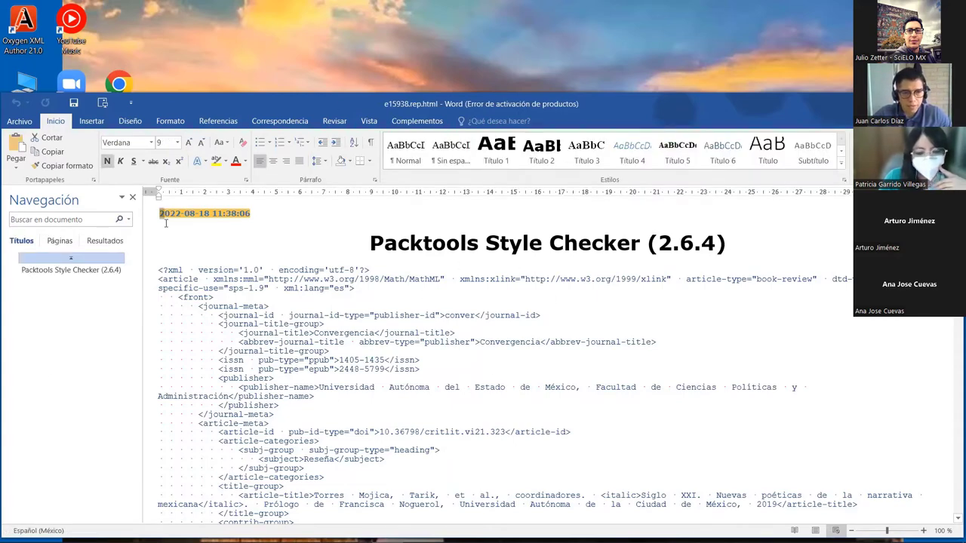
{"action": "left_click_drag", "start_coordinate": [156, 216], "coordinate": [230, 249]}
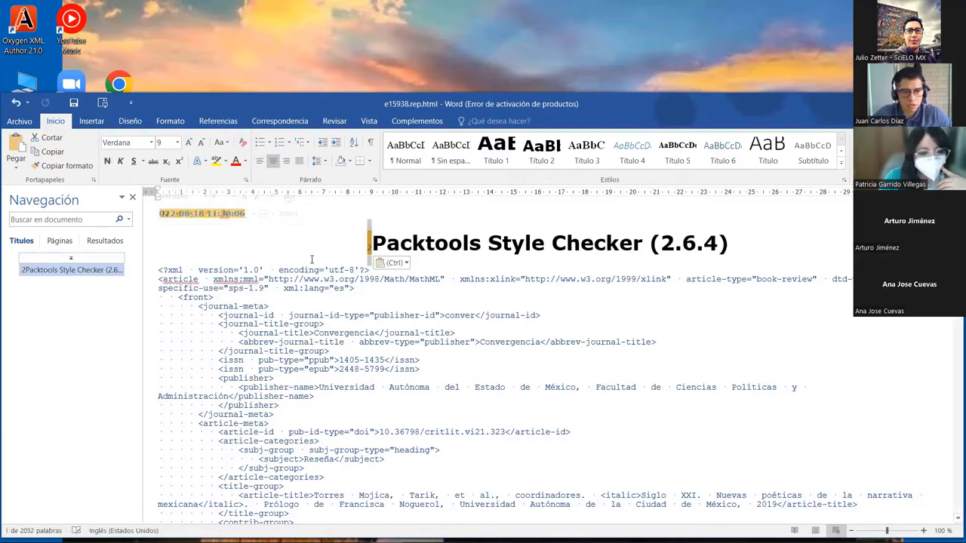
{"action": "left_click", "coordinate": [194, 258]}
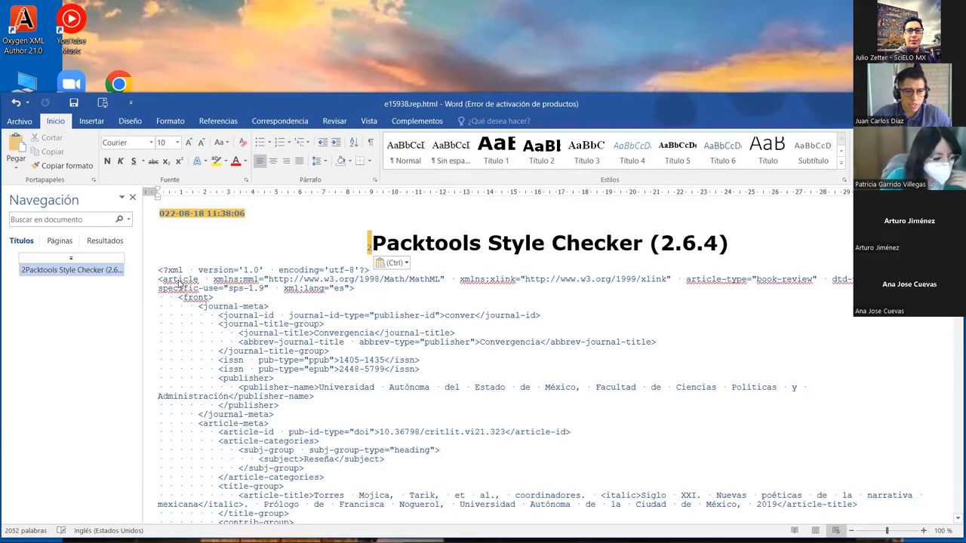
{"action": "left_click", "coordinate": [393, 483]}
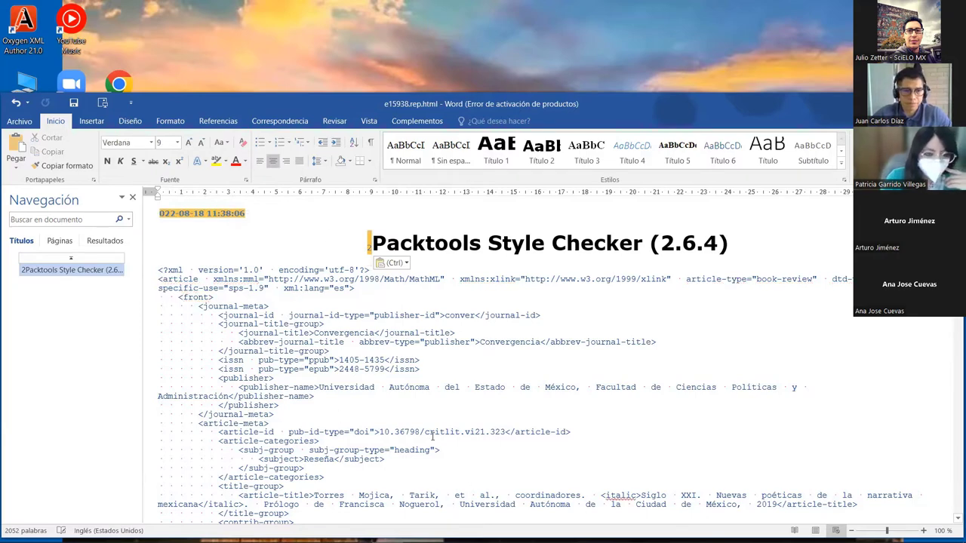
View e15938's data quality report, discarding the style report's changes, and examine its error totals.
{"action": "left_click", "coordinate": [417, 122]}
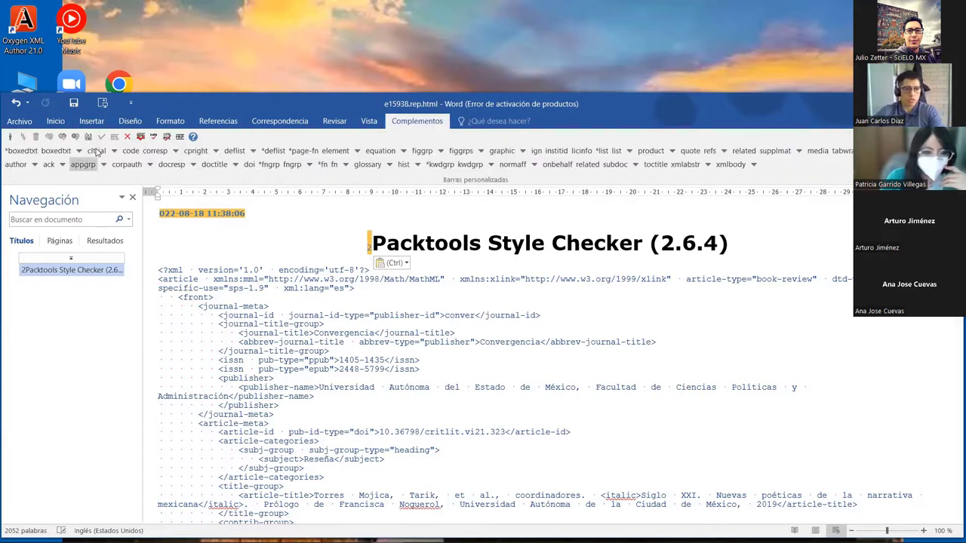
{"action": "left_click", "coordinate": [154, 136]}
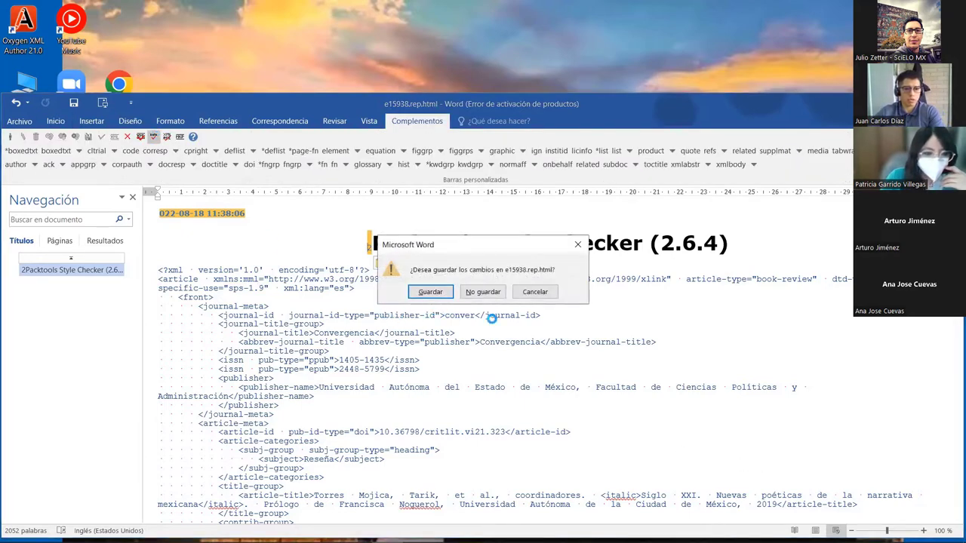
{"action": "left_click", "coordinate": [483, 292]}
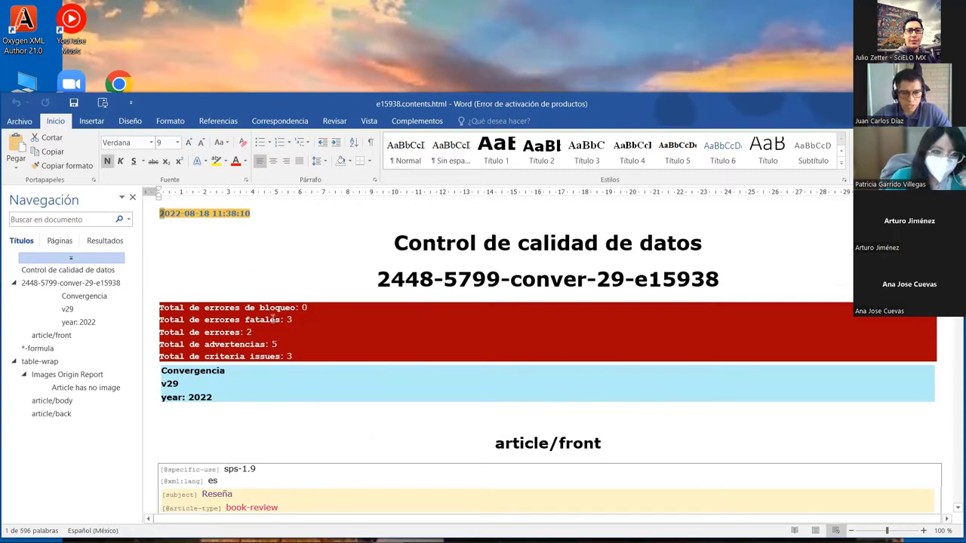
{"action": "left_click", "coordinate": [298, 321]}
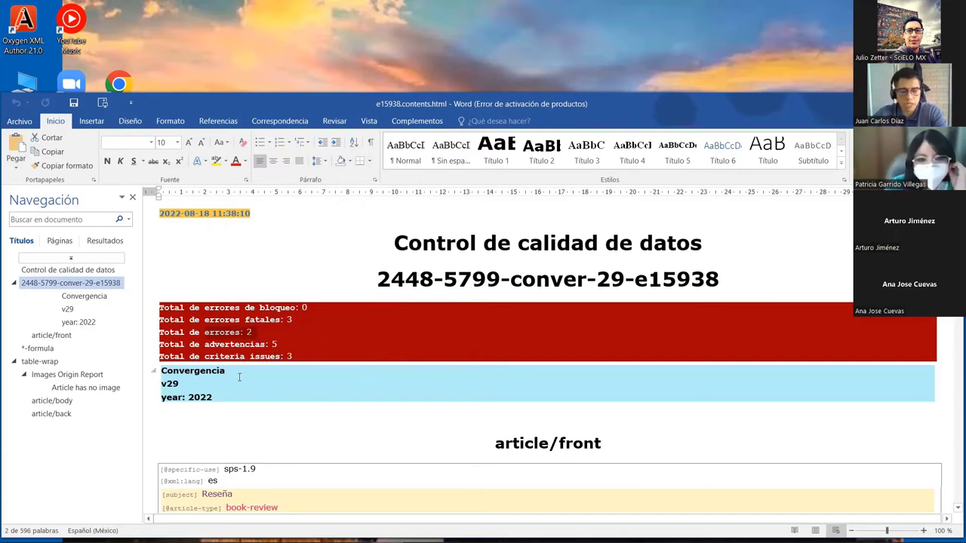
Review the quality report's error totals and article/front metadata, highlighting the article-type value book-review.
{"action": "left_click", "coordinate": [260, 356]}
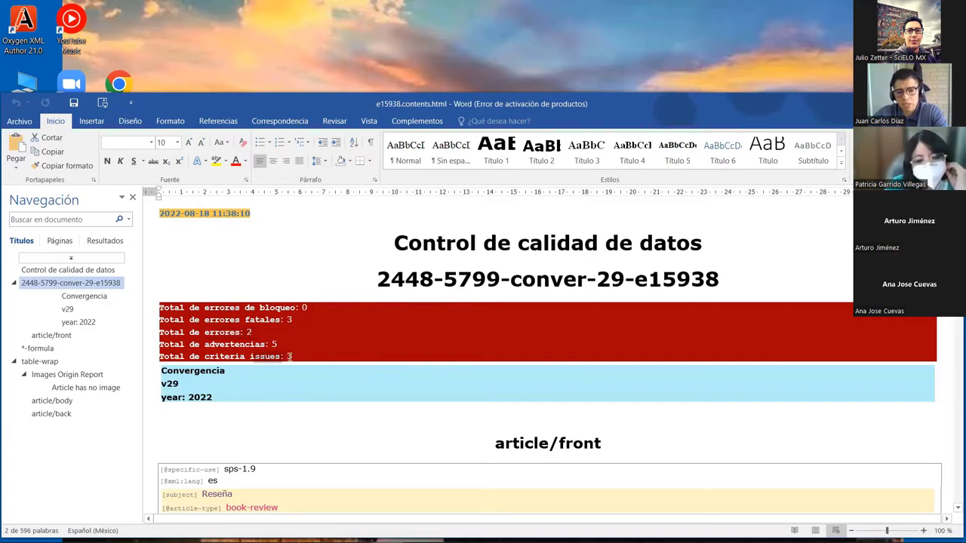
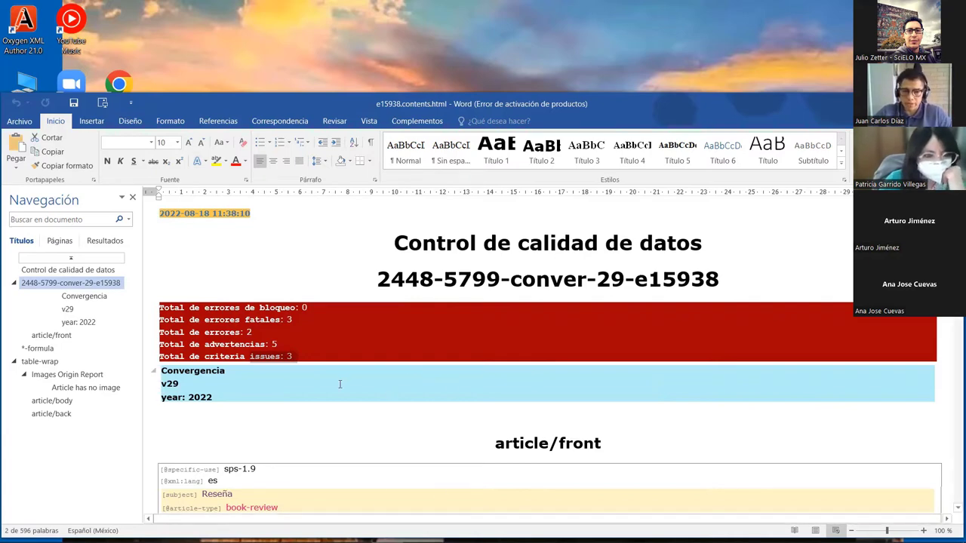
{"action": "scroll", "coordinate": [458, 462], "scroll_direction": "down", "scroll_amount": 3}
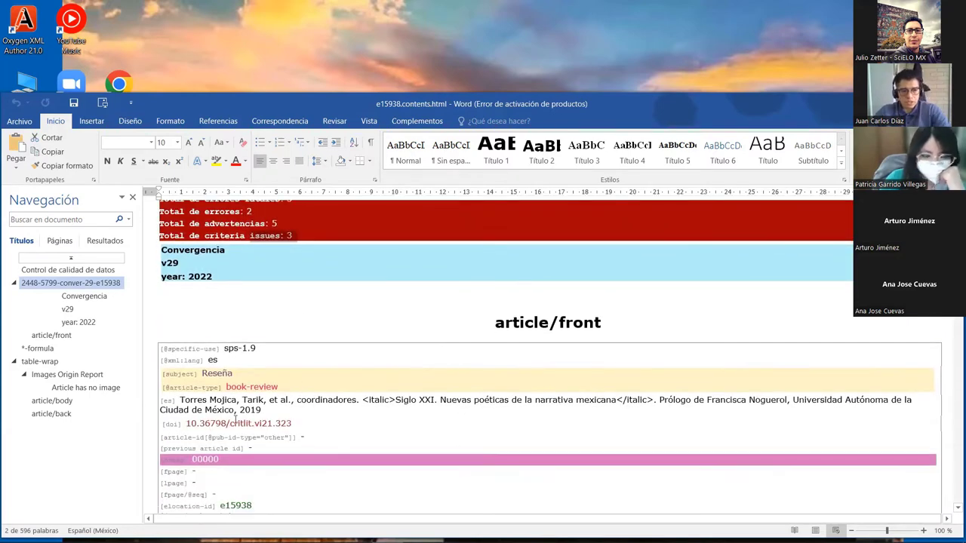
{"action": "scroll", "coordinate": [288, 372], "scroll_direction": "down", "scroll_amount": 2}
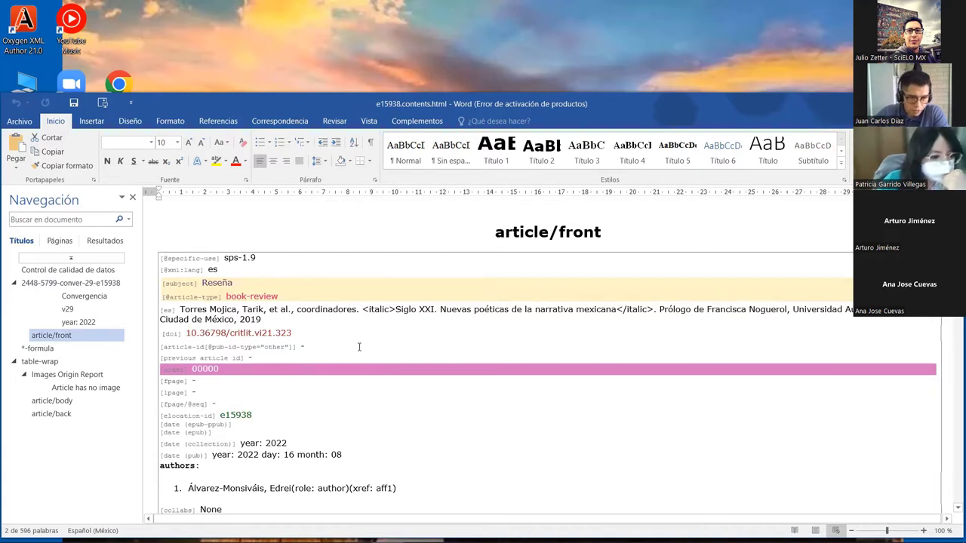
{"action": "scroll", "coordinate": [286, 404], "scroll_direction": "down", "scroll_amount": 3}
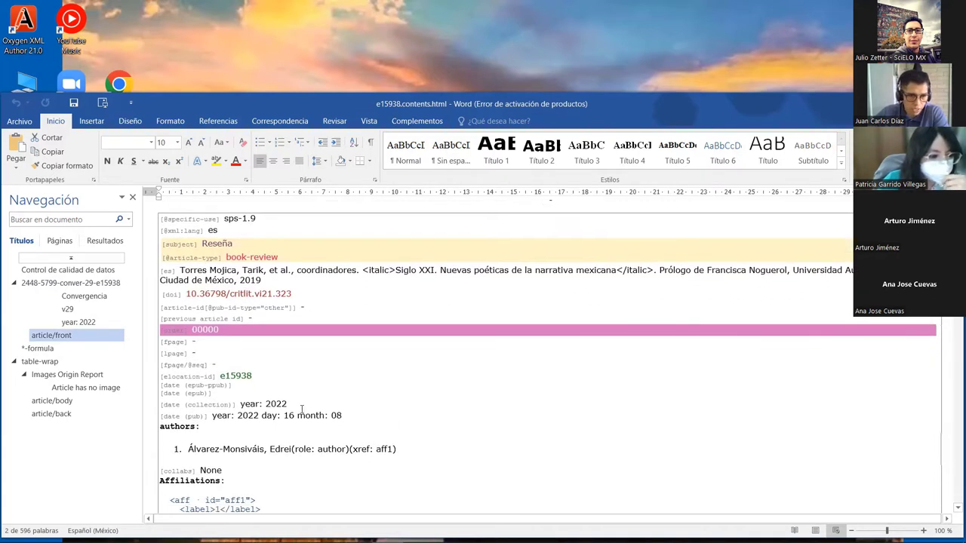
{"action": "scroll", "coordinate": [249, 355], "scroll_direction": "down", "scroll_amount": 9}
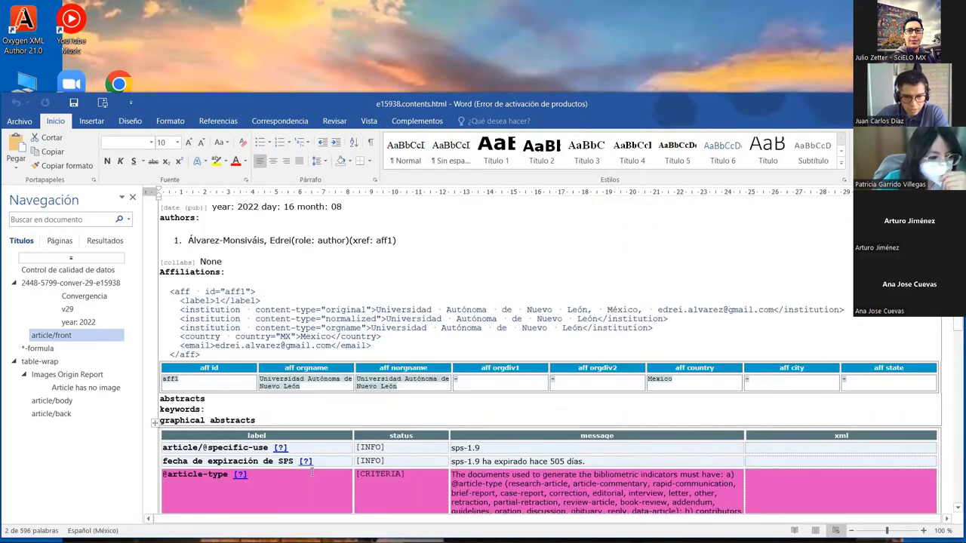
{"action": "scroll", "coordinate": [333, 312], "scroll_direction": "up", "scroll_amount": 3}
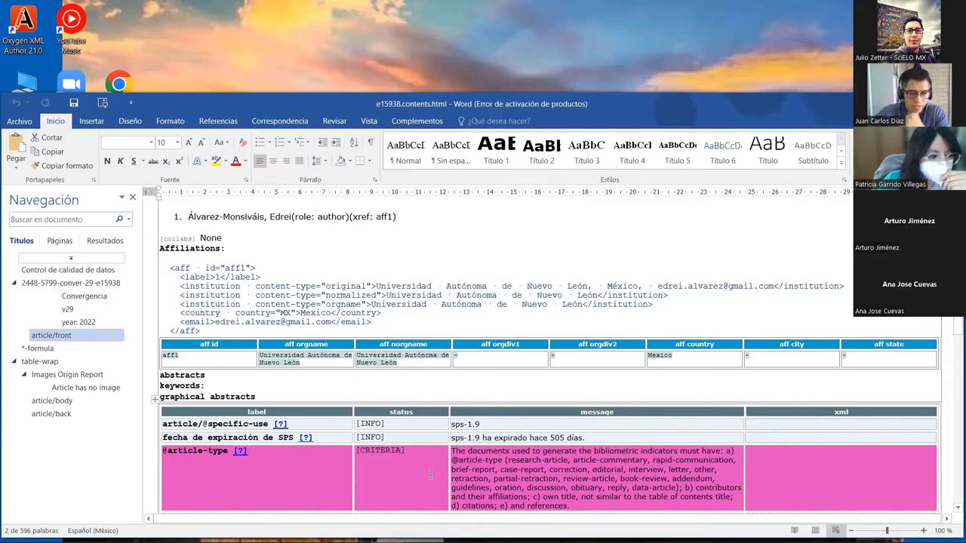
{"action": "scroll", "coordinate": [280, 423], "scroll_direction": "up", "scroll_amount": 6}
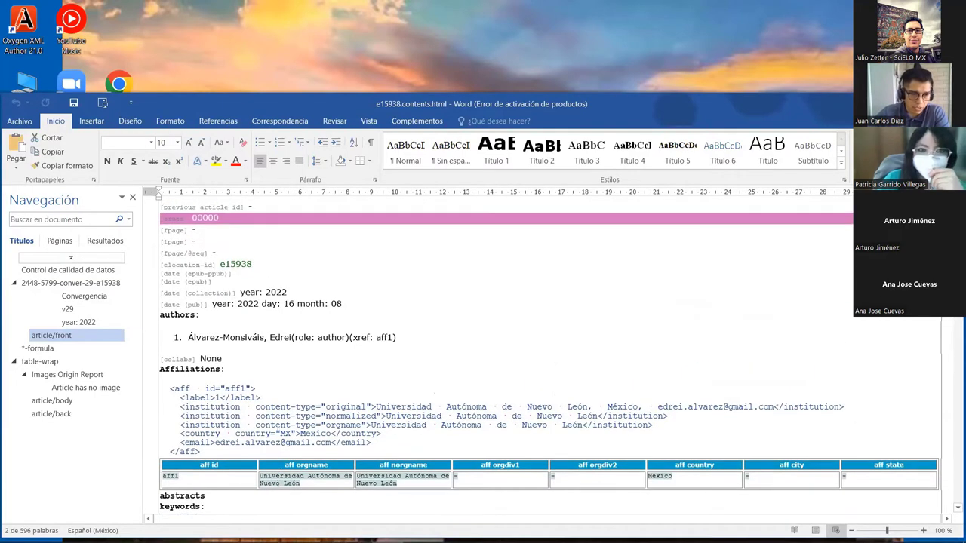
{"action": "left_click_drag", "start_coordinate": [225, 266], "coordinate": [277, 267]}
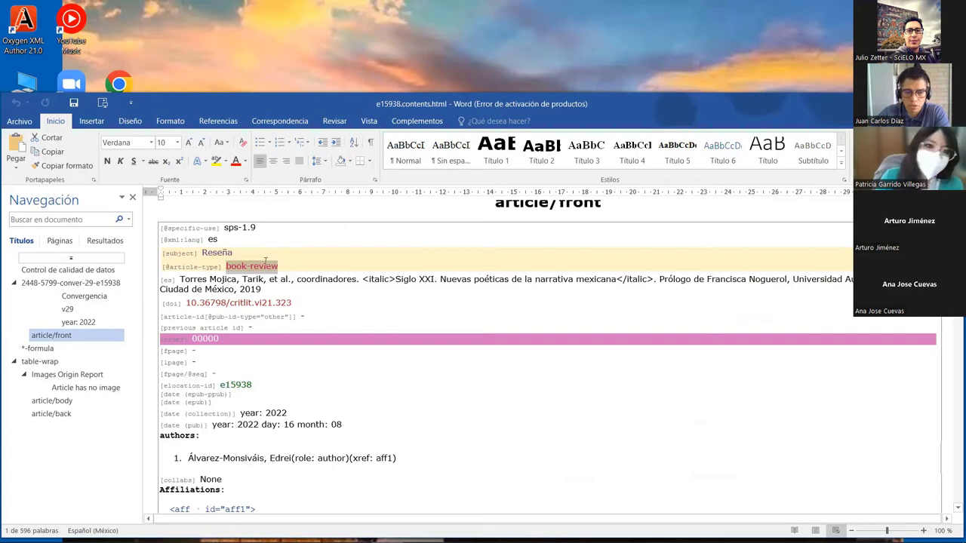
Examine the article/front validation table's article-type, doi, page-count and total de referencias messages, highlighting the registered title in the doi error.
{"action": "scroll", "coordinate": [298, 312], "scroll_direction": "down", "scroll_amount": 6}
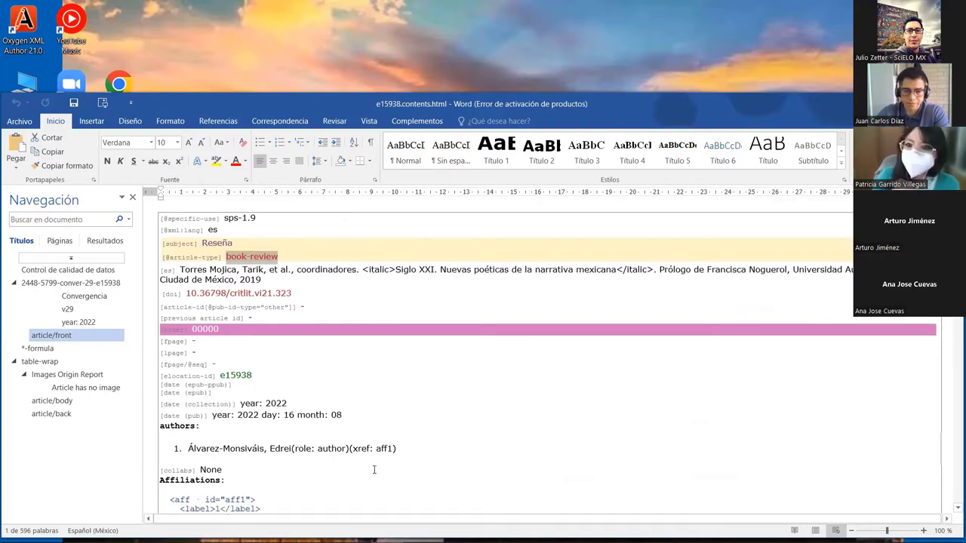
{"action": "scroll", "coordinate": [437, 393], "scroll_direction": "down", "scroll_amount": 3}
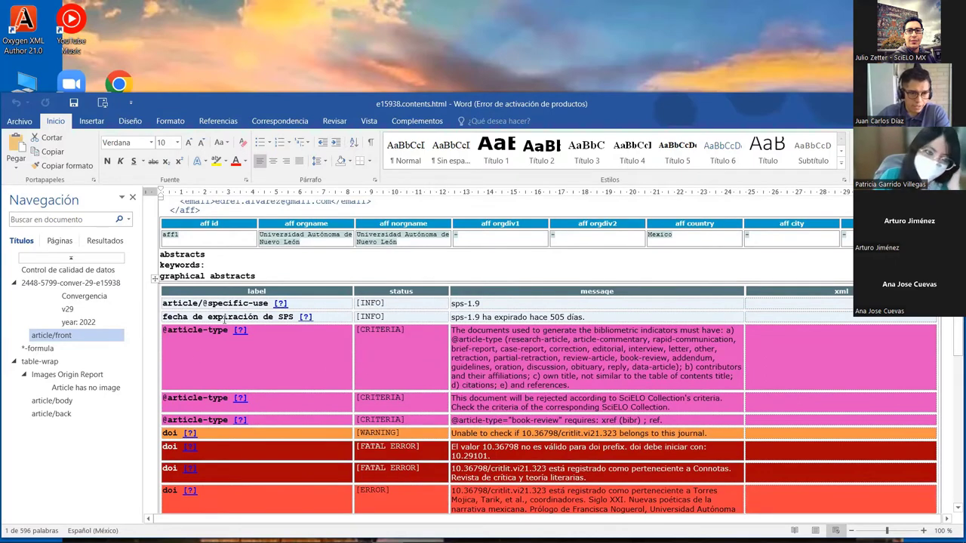
{"action": "scroll", "coordinate": [406, 327], "scroll_direction": "down", "scroll_amount": 1}
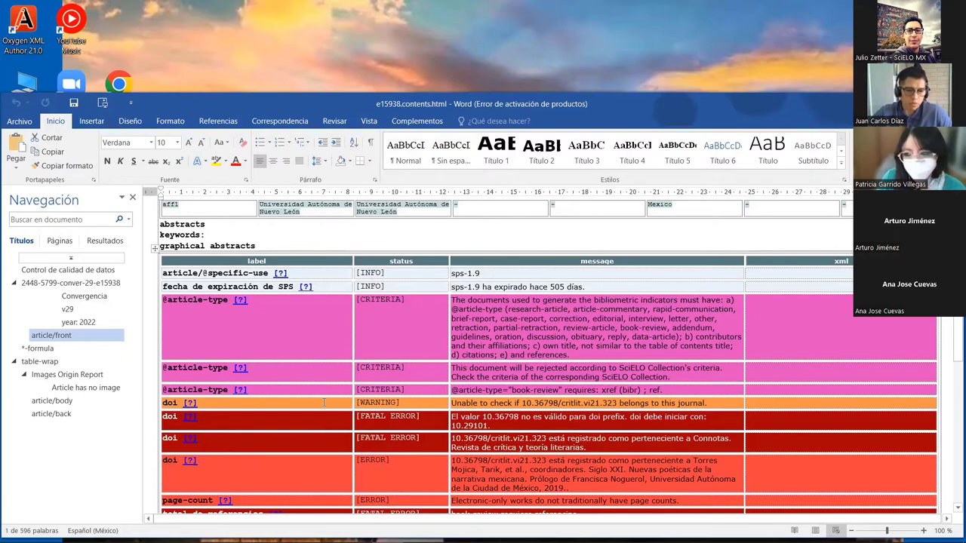
{"action": "double_click", "coordinate": [377, 403]}
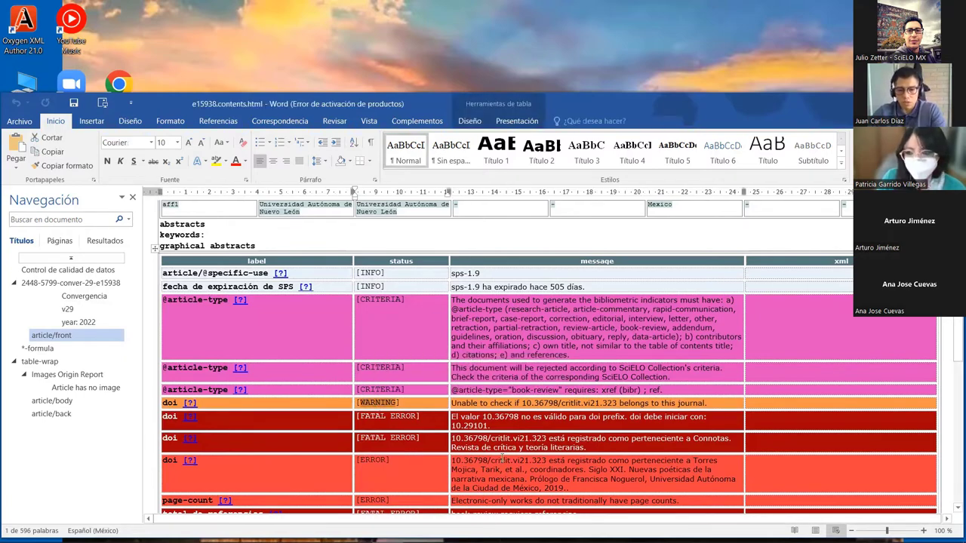
{"action": "scroll", "coordinate": [491, 423], "scroll_direction": "down", "scroll_amount": 2}
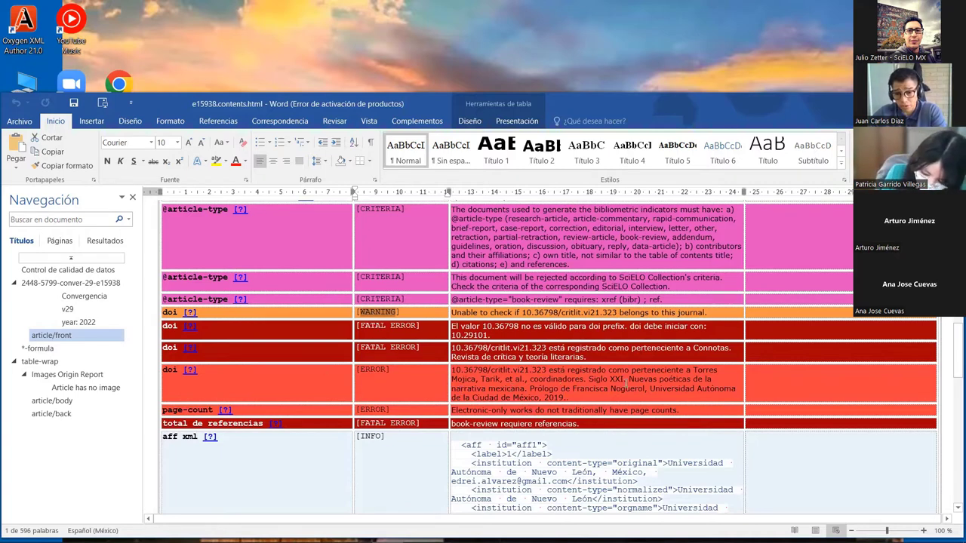
{"action": "left_click_drag", "start_coordinate": [704, 375], "coordinate": [568, 398]}
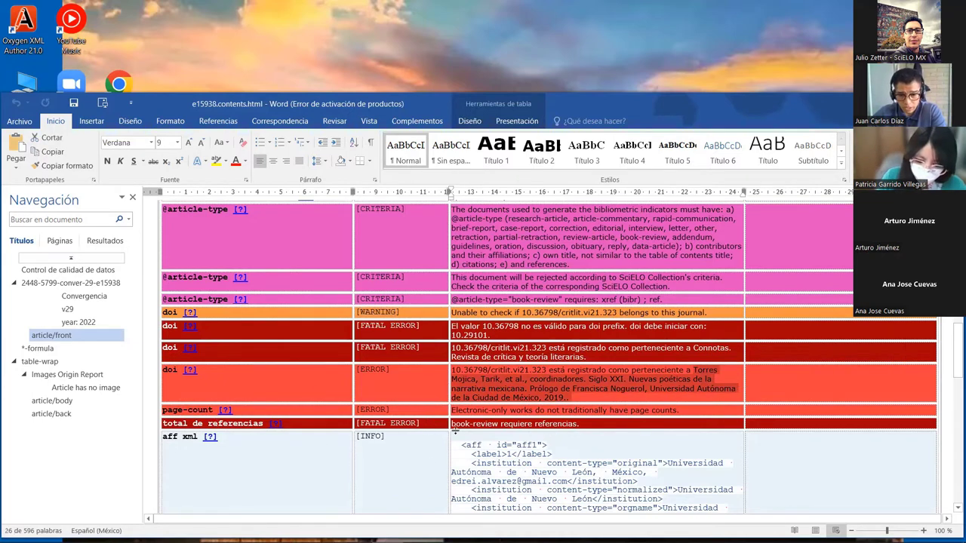
{"action": "scroll", "coordinate": [455, 430], "scroll_direction": "down", "scroll_amount": 3}
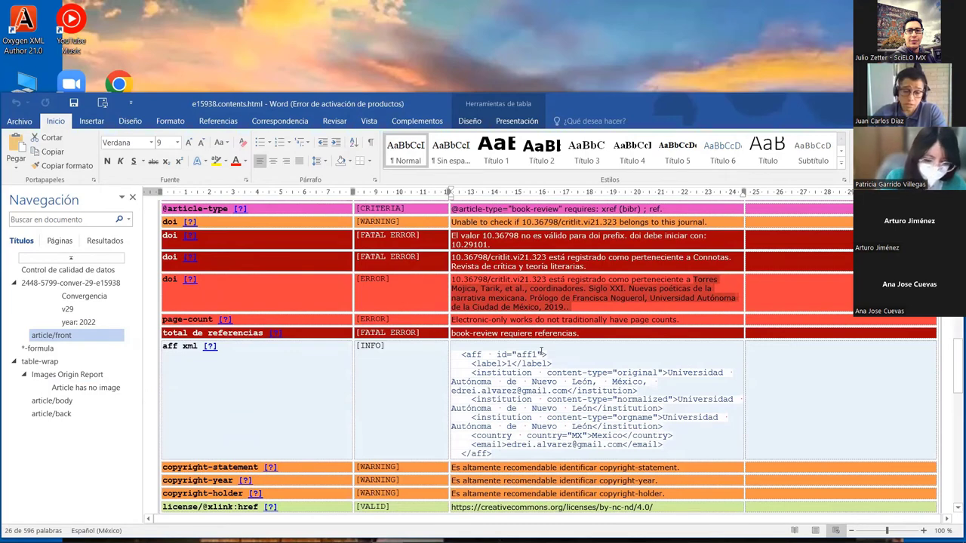
{"action": "left_click", "coordinate": [582, 332]}
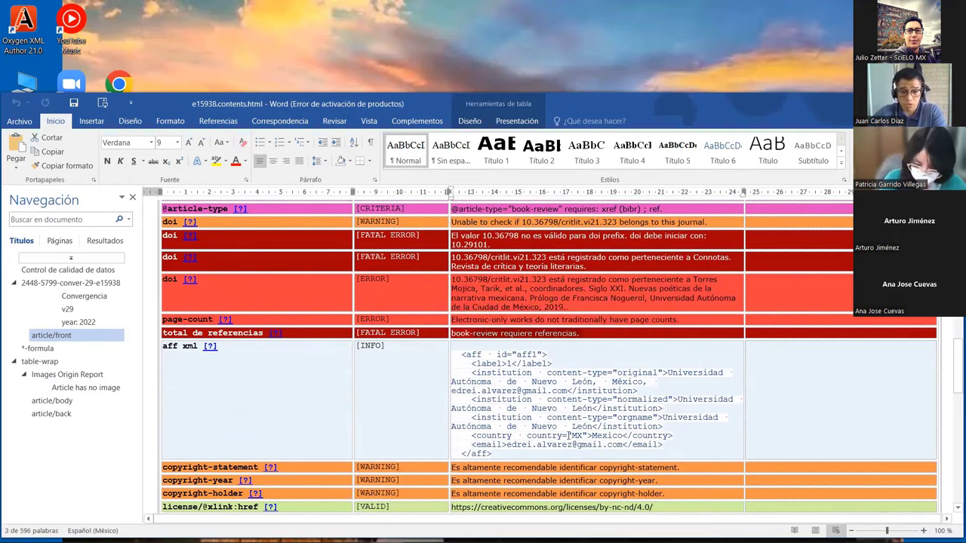
Examine the copyright, license and history rows of the validation table, highlighting the xml:lang value and the license-p text.
{"action": "scroll", "coordinate": [442, 419], "scroll_direction": "down", "scroll_amount": 1}
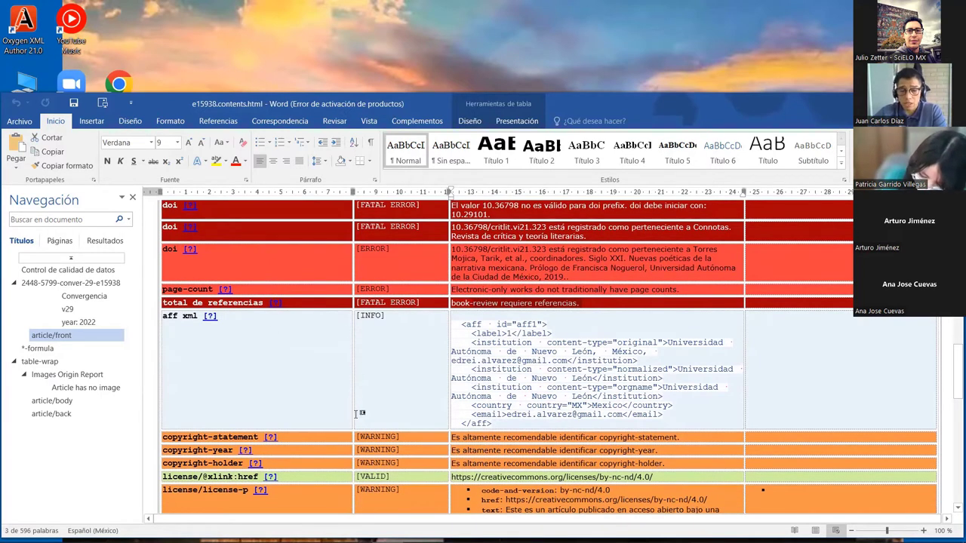
{"action": "scroll", "coordinate": [600, 384], "scroll_direction": "down", "scroll_amount": 2}
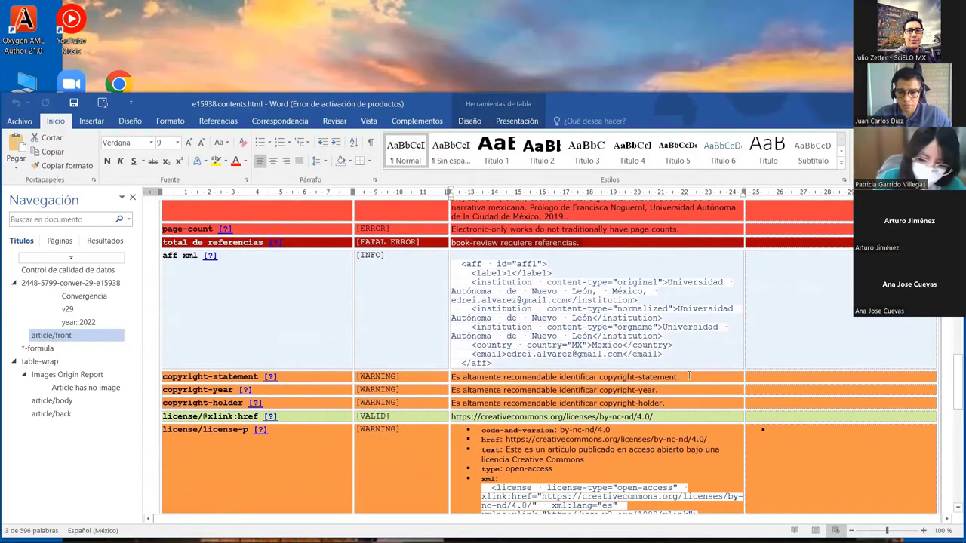
{"action": "scroll", "coordinate": [687, 408], "scroll_direction": "down", "scroll_amount": 3}
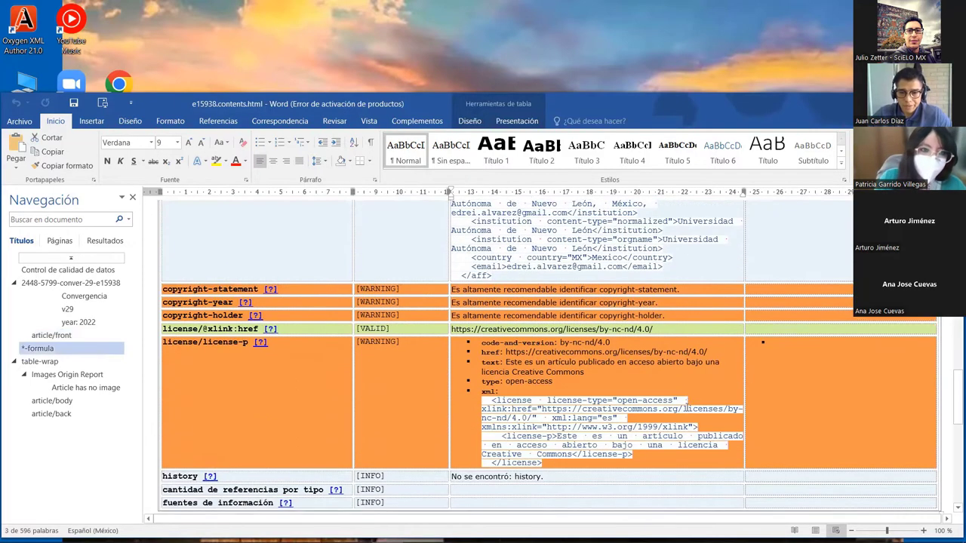
{"action": "scroll", "coordinate": [625, 369], "scroll_direction": "down", "scroll_amount": 2}
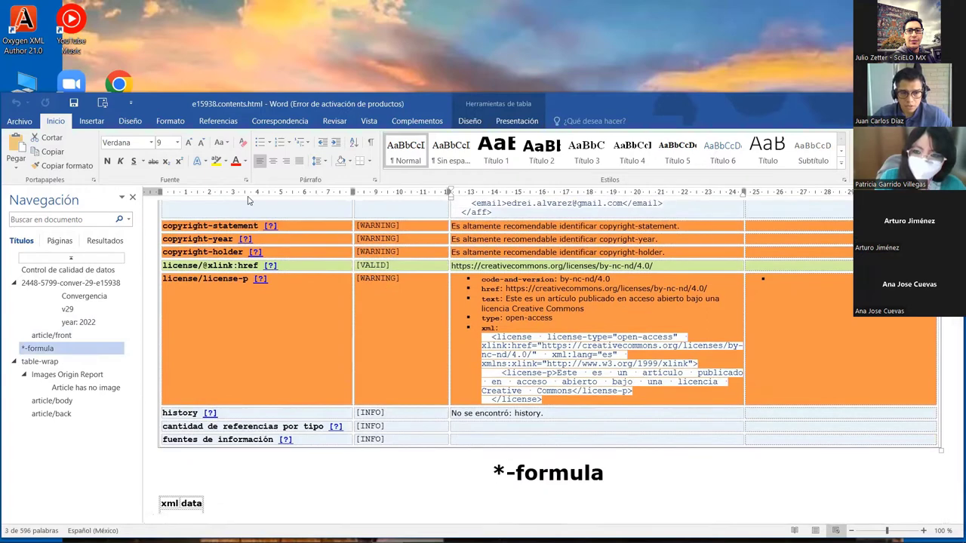
{"action": "scroll", "coordinate": [437, 351], "scroll_direction": "down", "scroll_amount": 1}
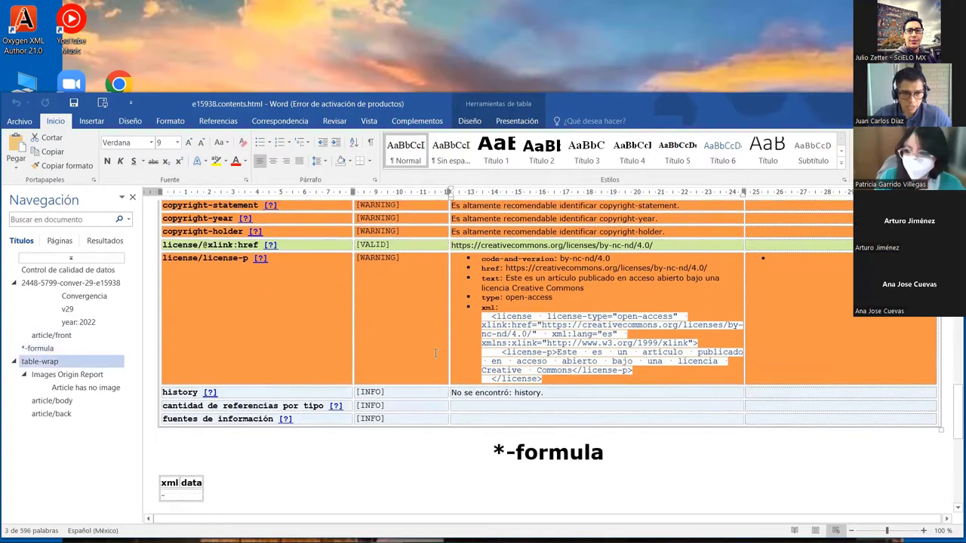
{"action": "scroll", "coordinate": [563, 413], "scroll_direction": "up", "scroll_amount": 2}
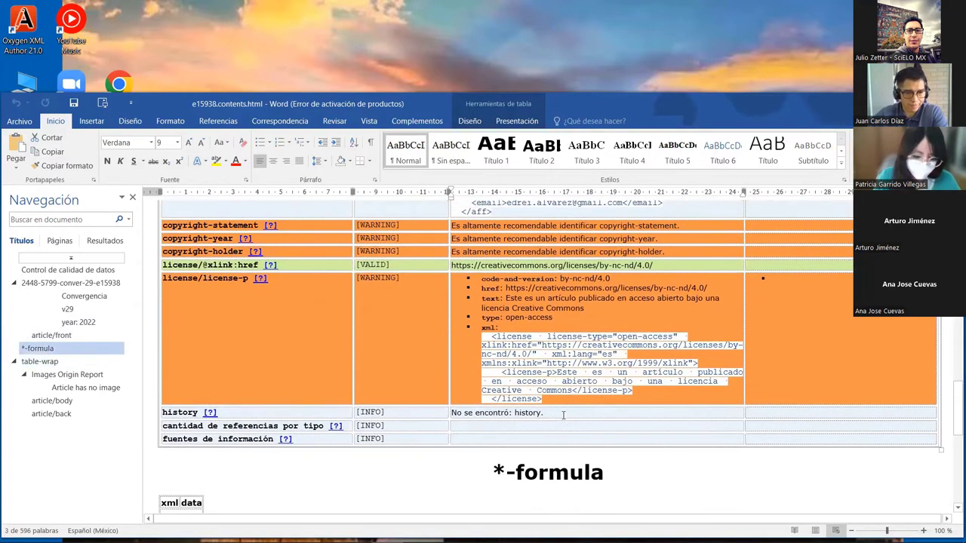
{"action": "scroll", "coordinate": [549, 403], "scroll_direction": "down", "scroll_amount": 2}
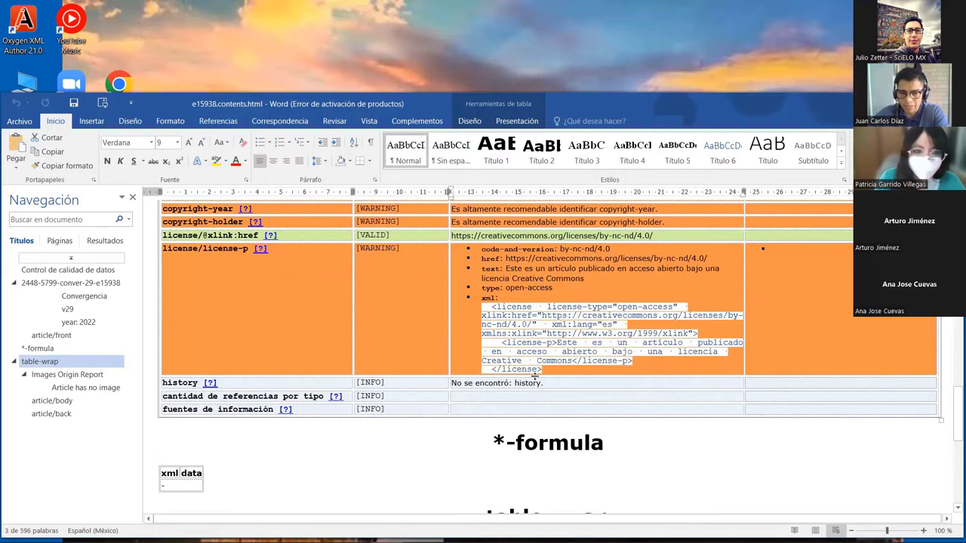
{"action": "double_click", "coordinate": [606, 326]}
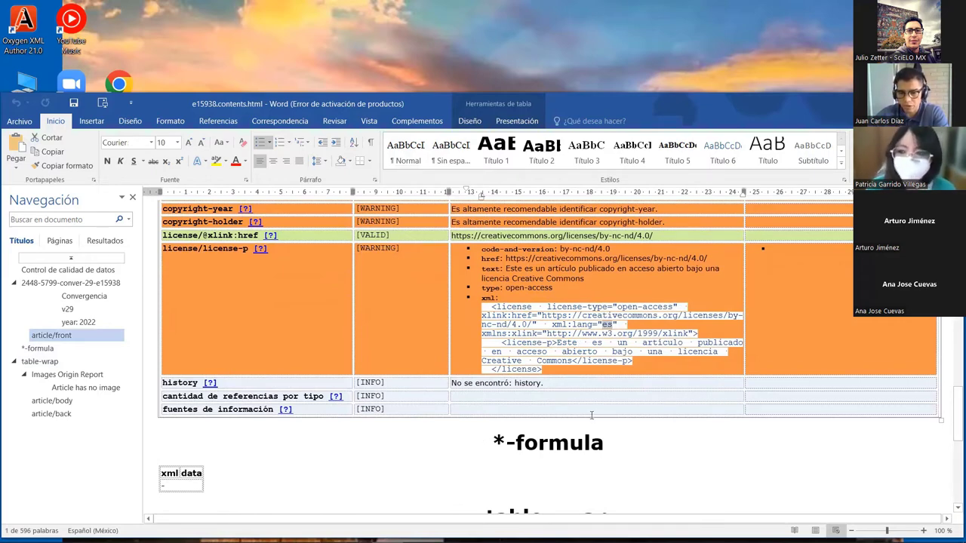
{"action": "double_click", "coordinate": [566, 343]}
Review the remaining report sections from formula to Images Origin Report, article/body and article/back, highlighting the article type and the article/back heading.
{"action": "scroll", "coordinate": [572, 478], "scroll_direction": "down", "scroll_amount": 2}
{"action": "scroll", "coordinate": [572, 478], "scroll_direction": "down", "scroll_amount": 3}
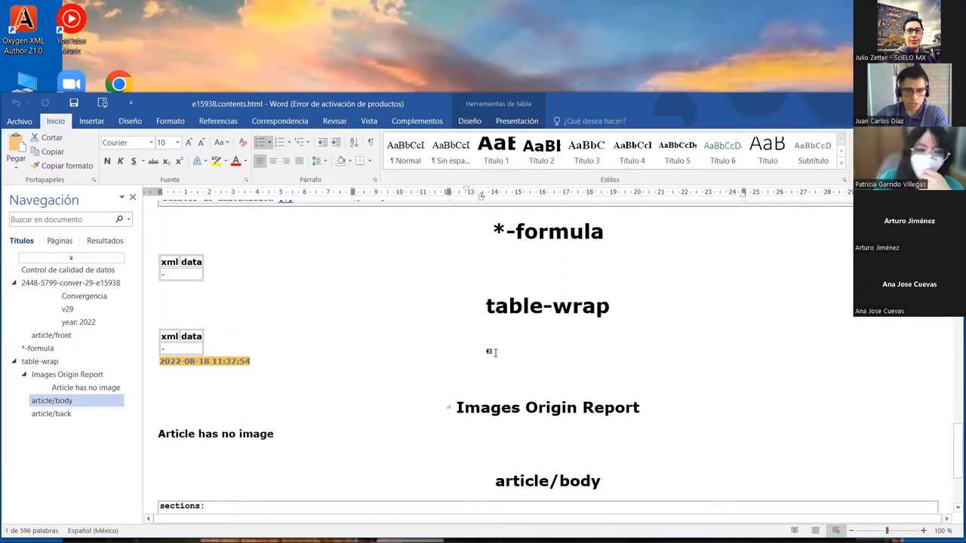
{"action": "scroll", "coordinate": [658, 429], "scroll_direction": "down", "scroll_amount": 2}
{"action": "scroll", "coordinate": [597, 447], "scroll_direction": "down", "scroll_amount": 2}
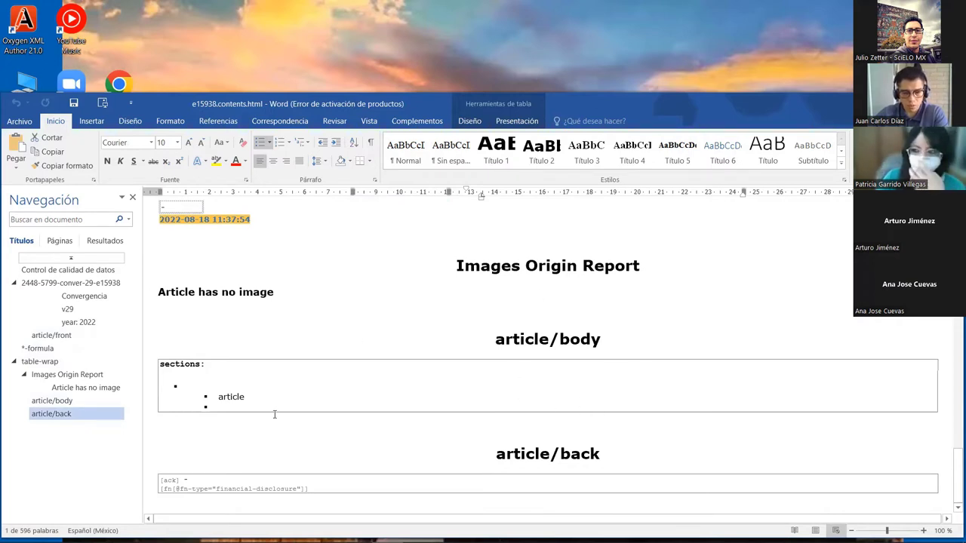
{"action": "left_click_drag", "start_coordinate": [215, 396], "coordinate": [244, 397]}
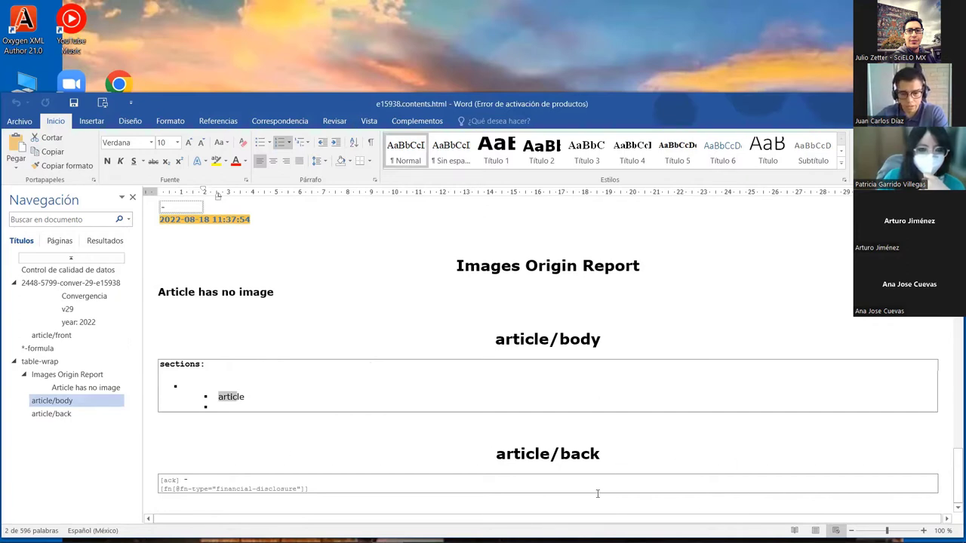
{"action": "left_click", "coordinate": [500, 456]}
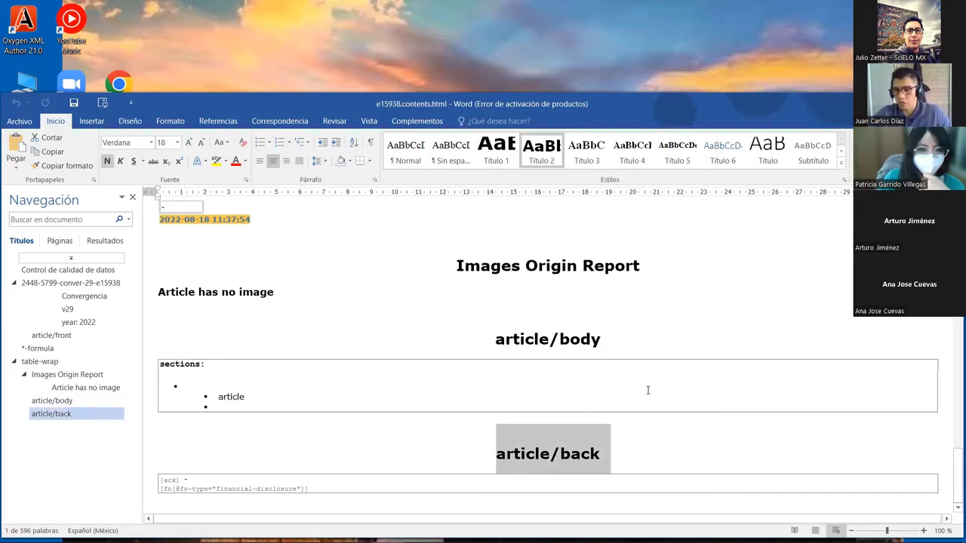
Return from the report to the marked-up article e15938.docx and show the Markup add-in tools.
{"action": "left_click", "coordinate": [444, 122]}
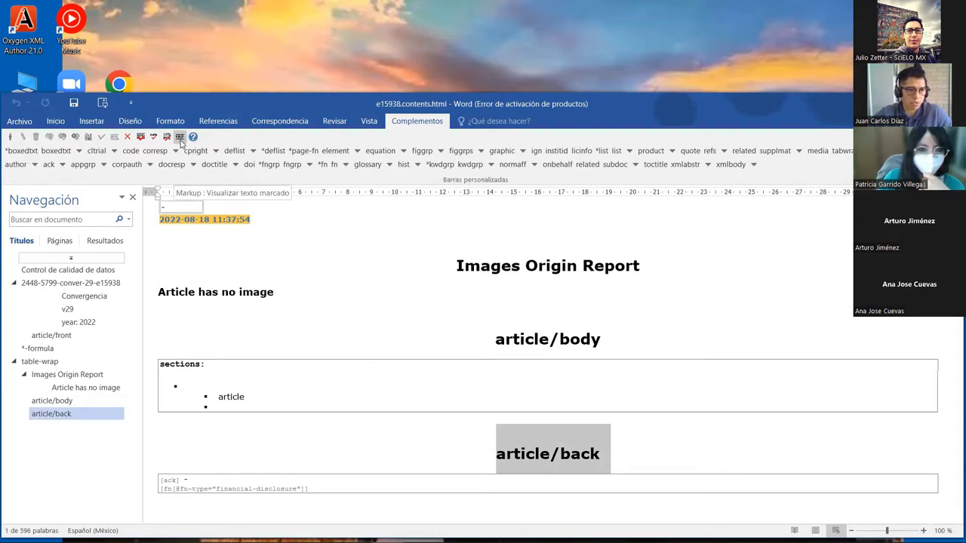
{"action": "left_click", "coordinate": [179, 137]}
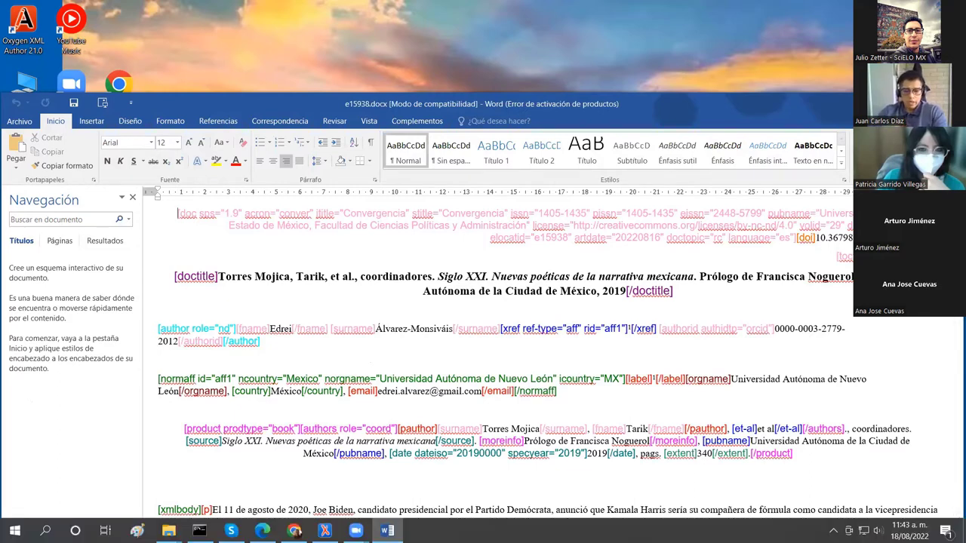
{"action": "left_click", "coordinate": [432, 123]}
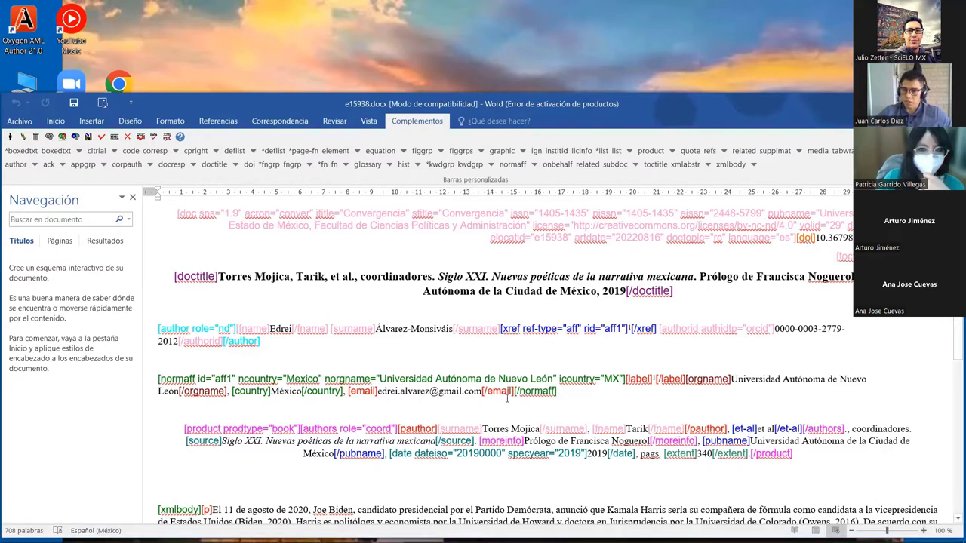
Switch to the markup_xml folder in File Explorer and select its errors folder.
{"action": "mouse_move", "coordinate": [168, 530]}
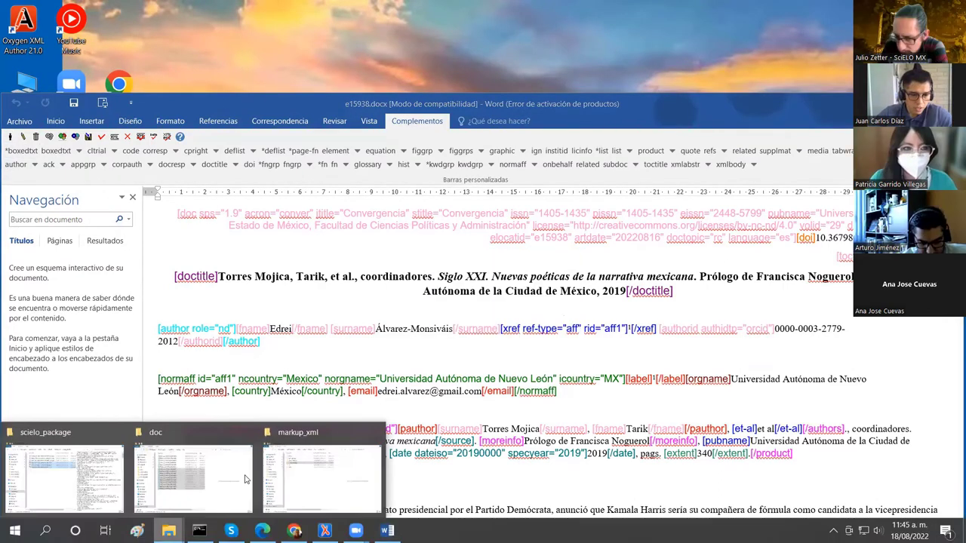
{"action": "left_click", "coordinate": [307, 472]}
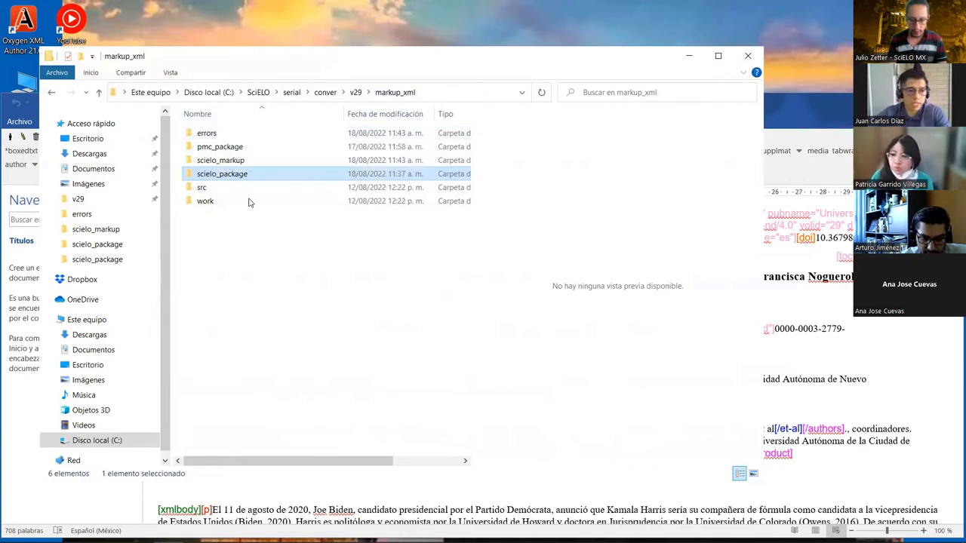
{"action": "left_click", "coordinate": [231, 135]}
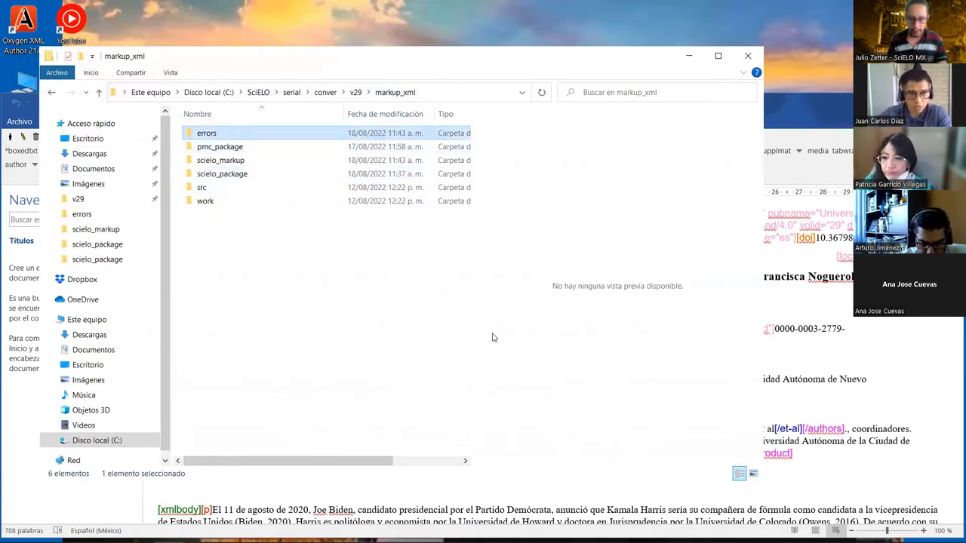
Open the scielo_package folder inside markup_xml and select the 2448-5799-conver-29-e14300.pdf file.
{"action": "left_click", "coordinate": [257, 148]}
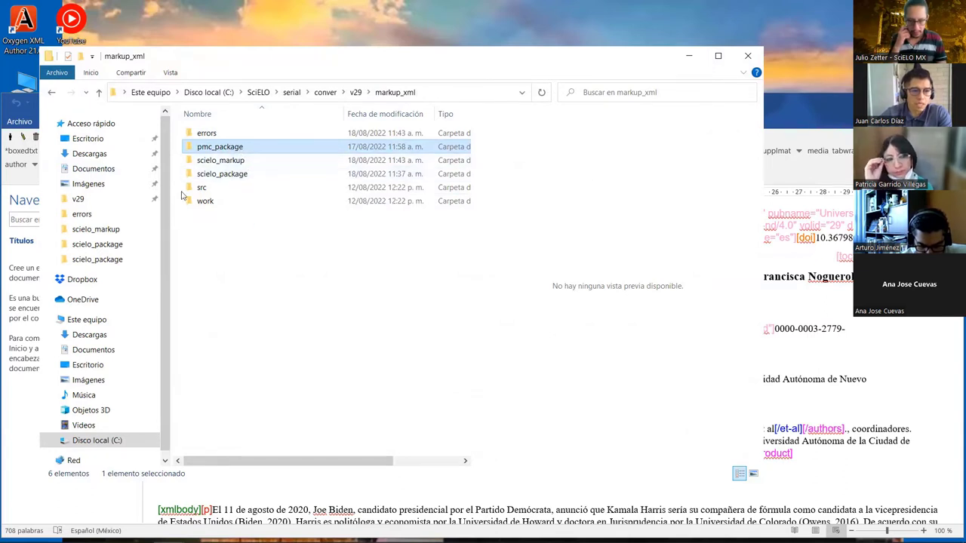
{"action": "left_click", "coordinate": [250, 176]}
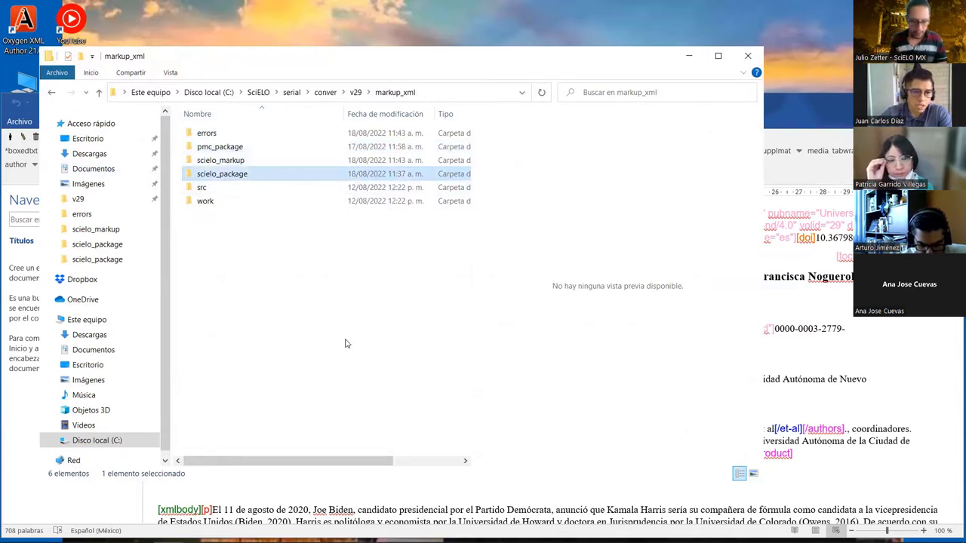
{"action": "double_click", "coordinate": [261, 177]}
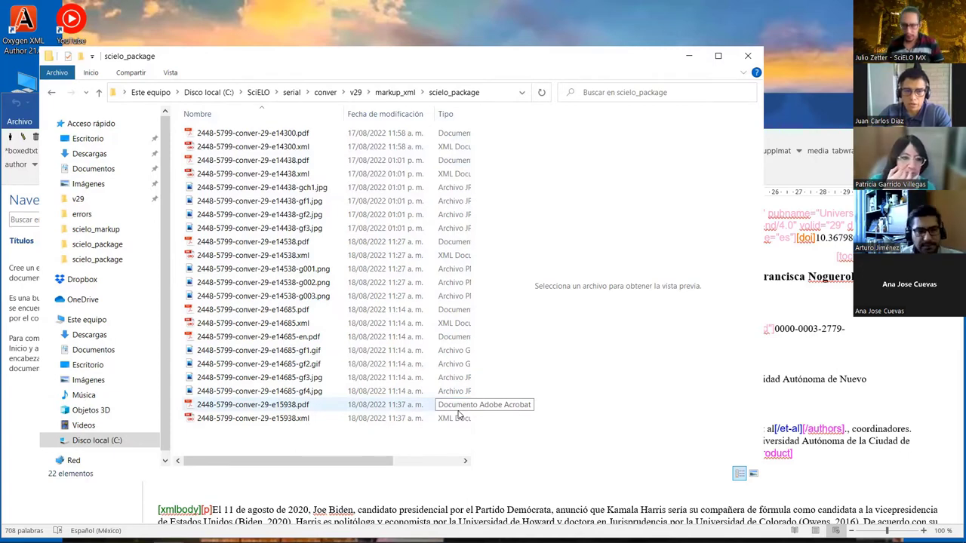
{"action": "left_click", "coordinate": [287, 134]}
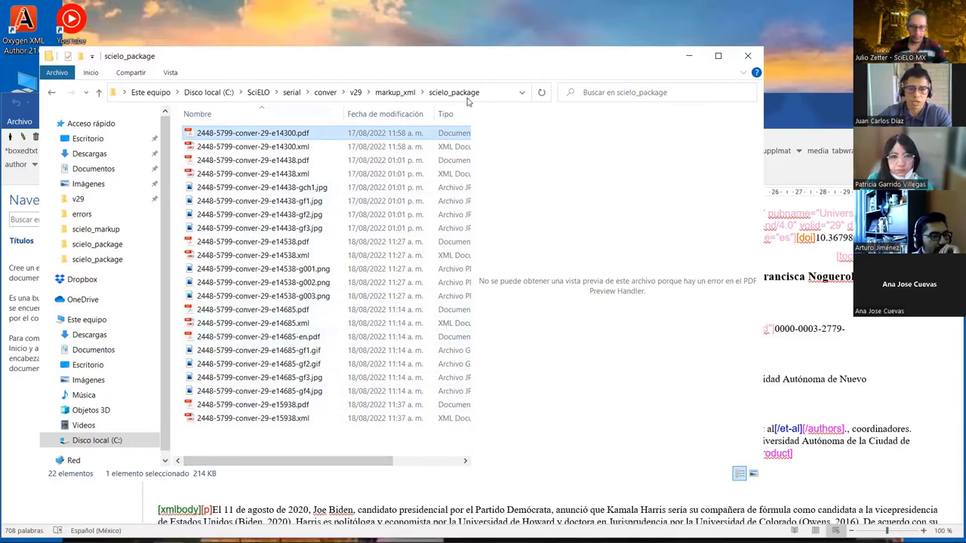
Open the errors folder in markup_xml and select all e14300 files from e14300.contents.html to e14300.rep.html.
{"action": "left_click", "coordinate": [400, 93]}
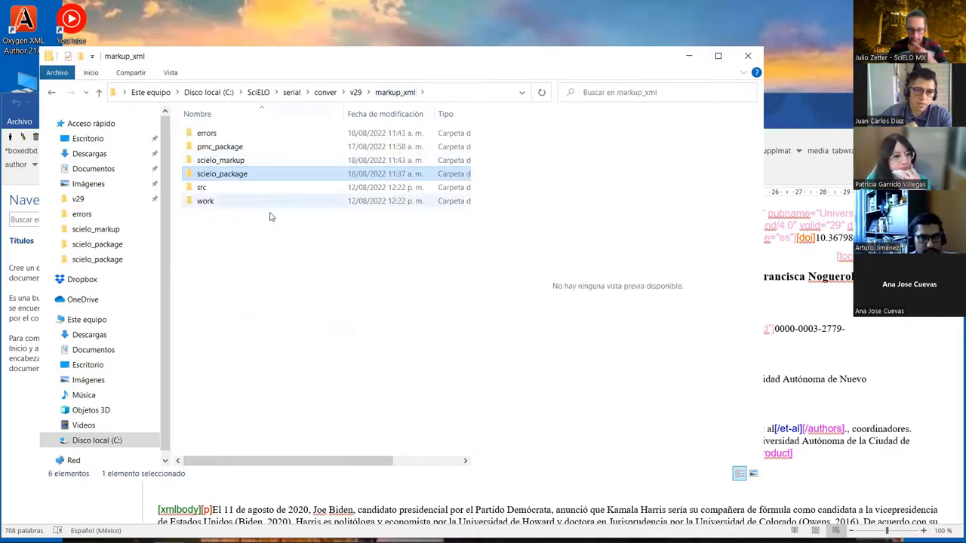
{"action": "left_click", "coordinate": [227, 139]}
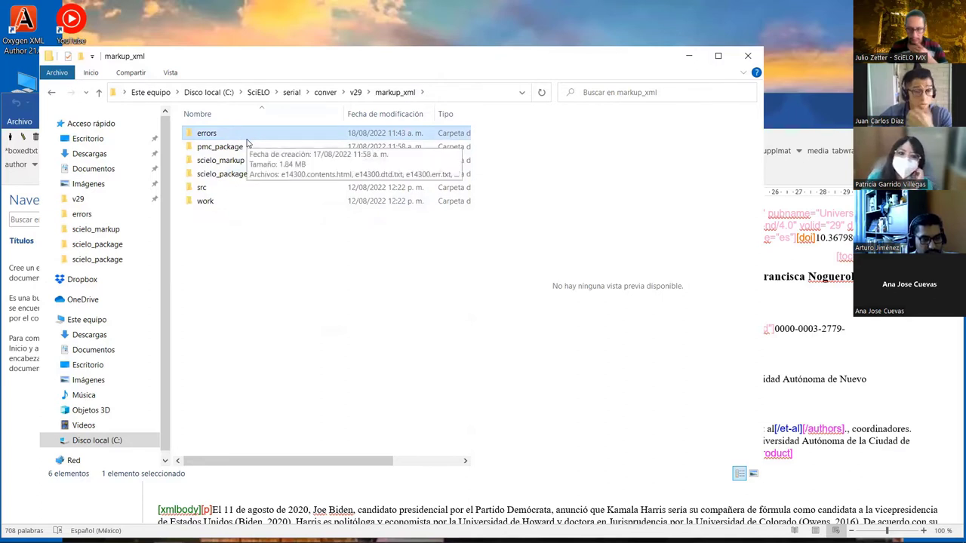
{"action": "double_click", "coordinate": [255, 139]}
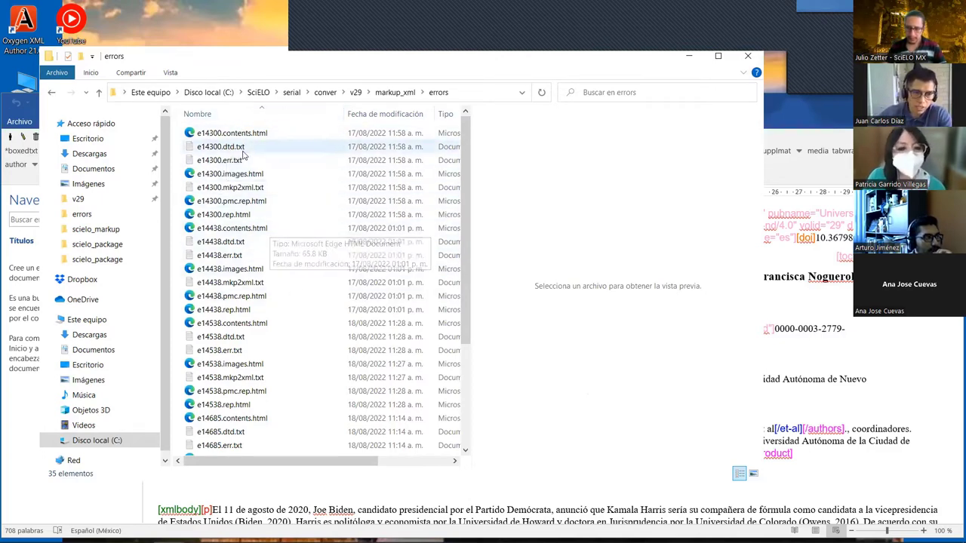
{"action": "left_click", "coordinate": [252, 138]}
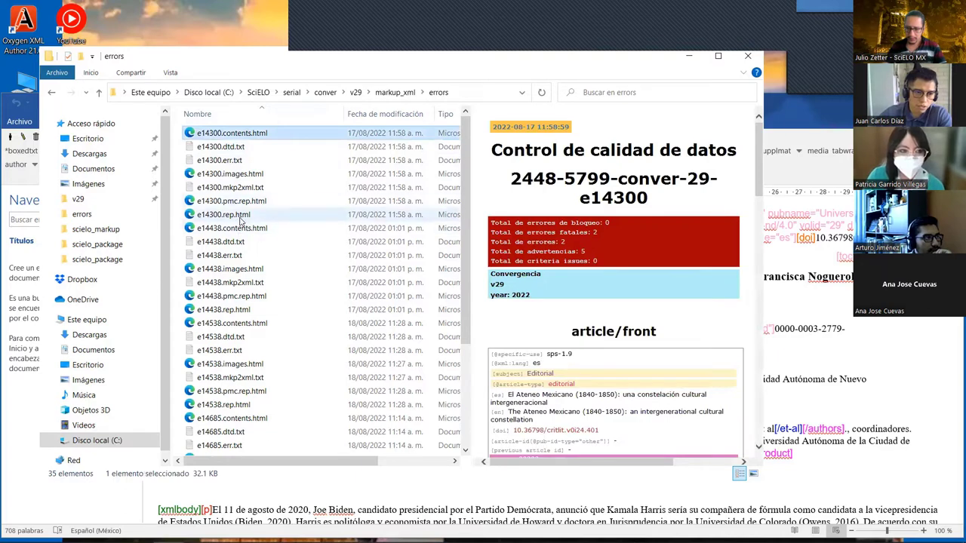
{"action": "left_click", "coordinate": [241, 215], "text": "shift"}
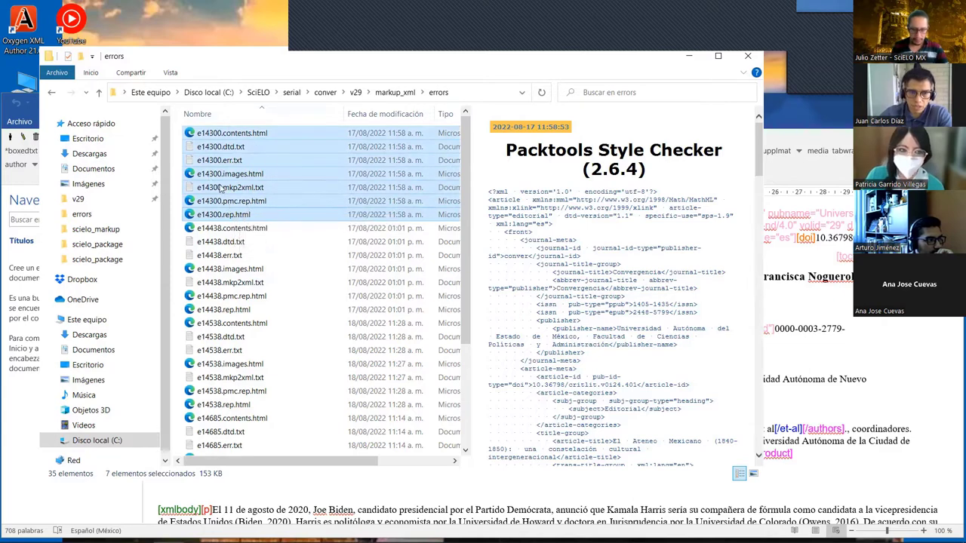
Preview each e14300 report in order: contents.html, dtd.txt, err.txt, images.html, mkp2xml.txt, pmc.rep.html and rep.html.
{"action": "left_click", "coordinate": [219, 134]}
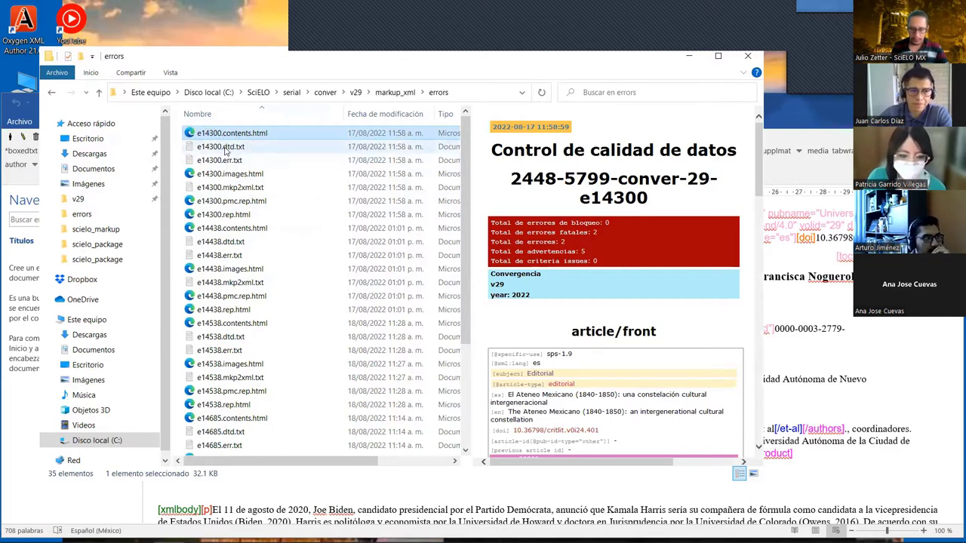
{"action": "left_click", "coordinate": [226, 149]}
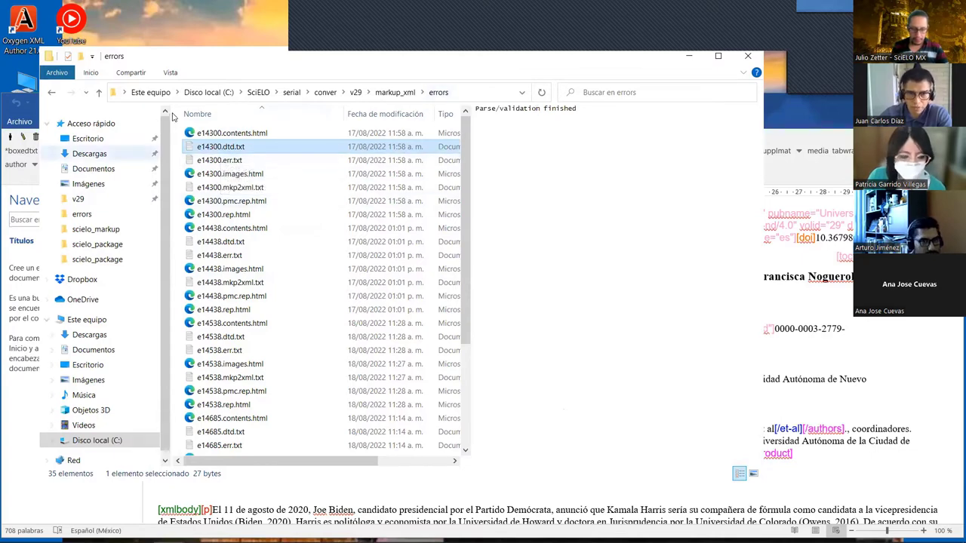
{"action": "left_click", "coordinate": [224, 159]}
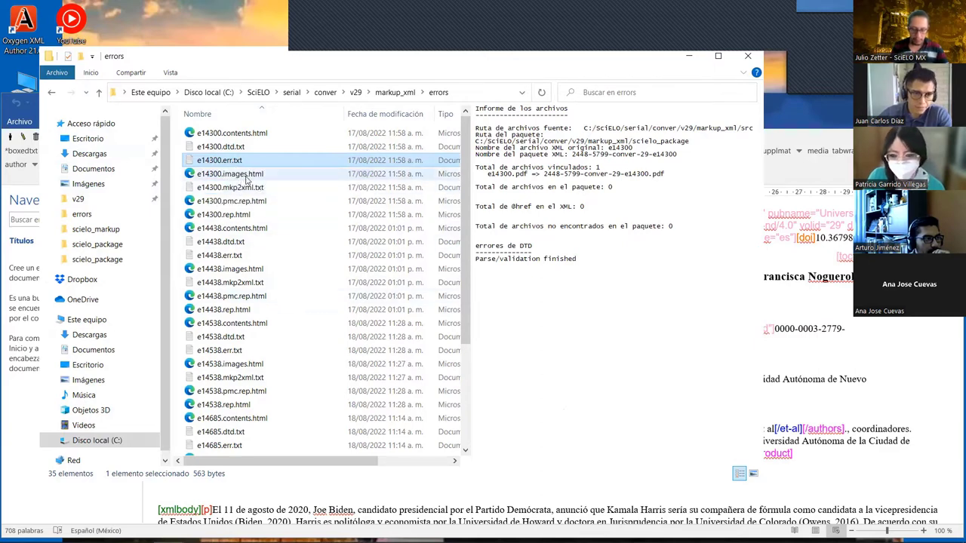
{"action": "left_click", "coordinate": [247, 177]}
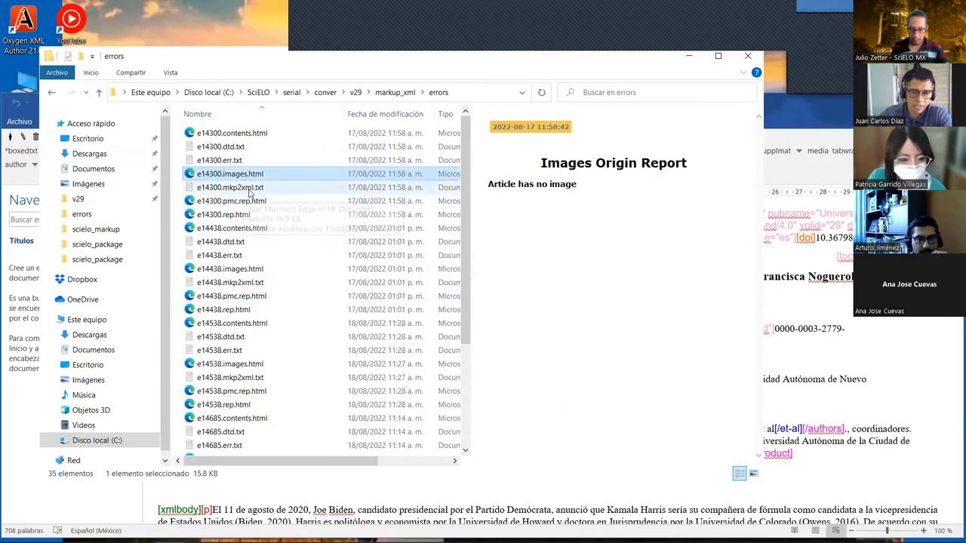
{"action": "left_click", "coordinate": [251, 192]}
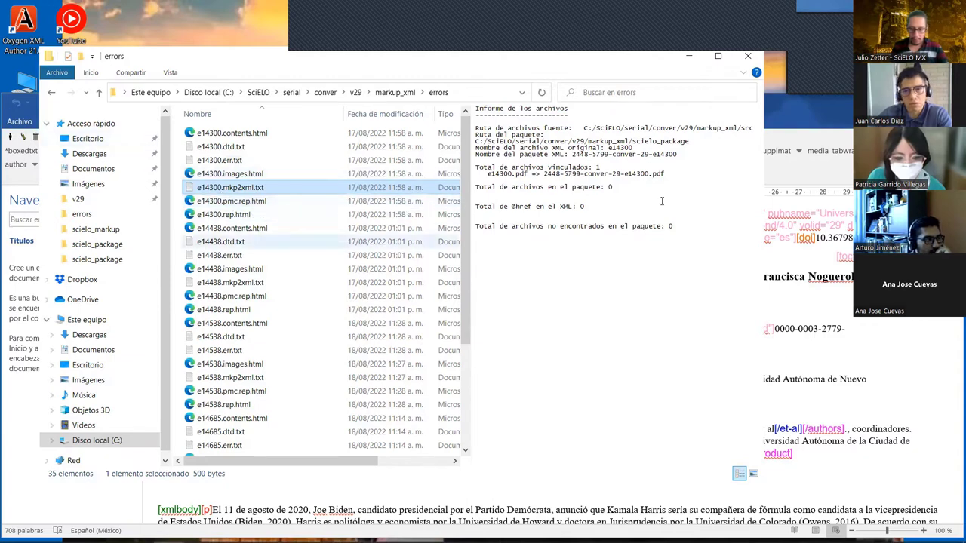
{"action": "left_click", "coordinate": [221, 203]}
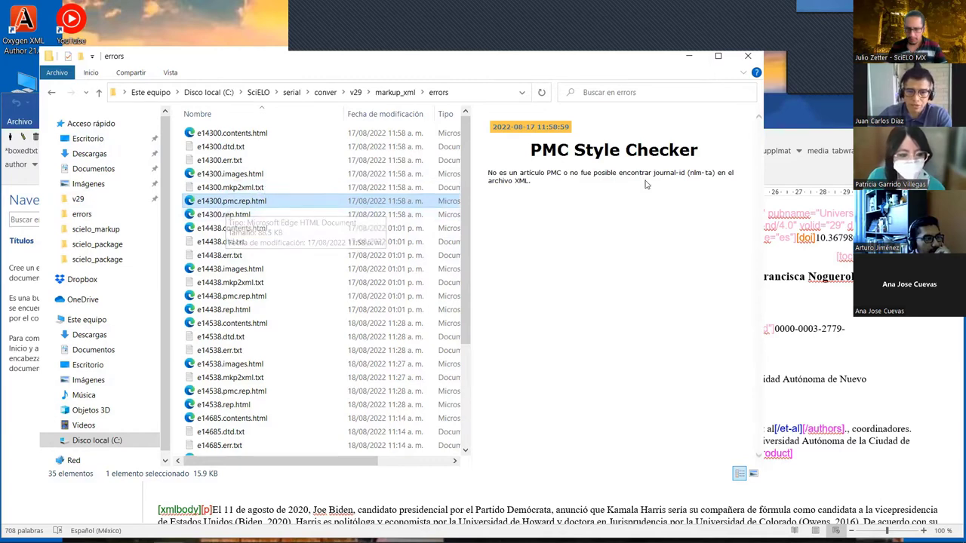
{"action": "left_click", "coordinate": [226, 214]}
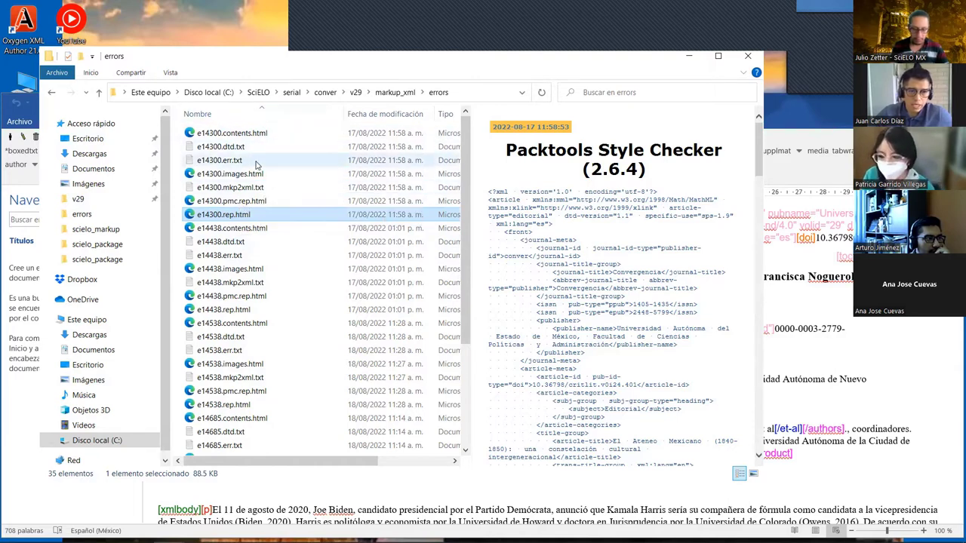
Revisit the previews of the three key e14300 reports: err.txt, contents.html and rep.html.
{"action": "left_click", "coordinate": [255, 161]}
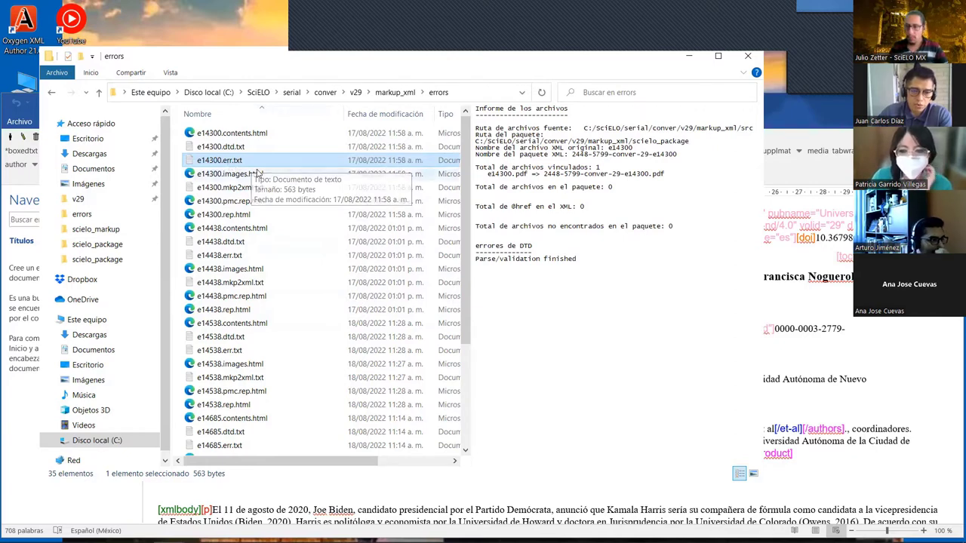
{"action": "left_click", "coordinate": [255, 136]}
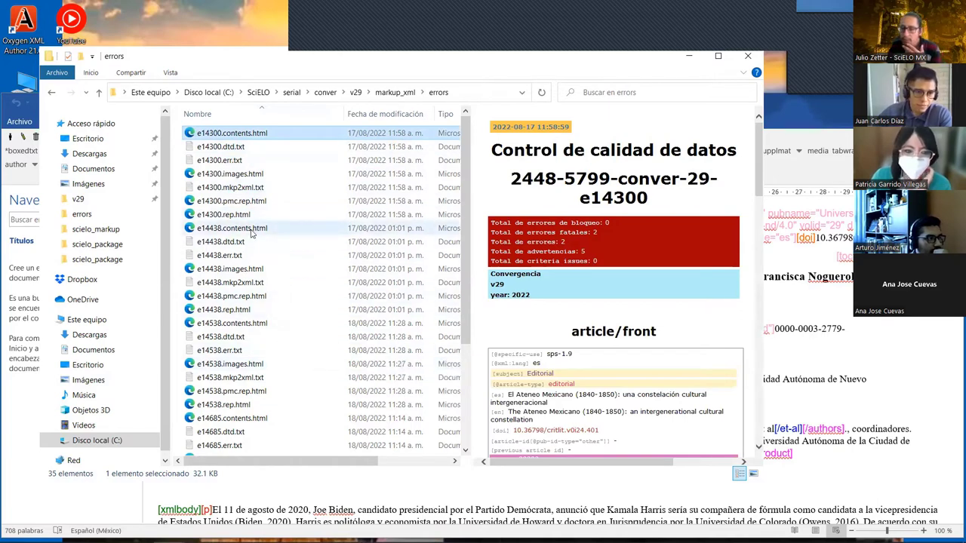
{"action": "left_click", "coordinate": [224, 215]}
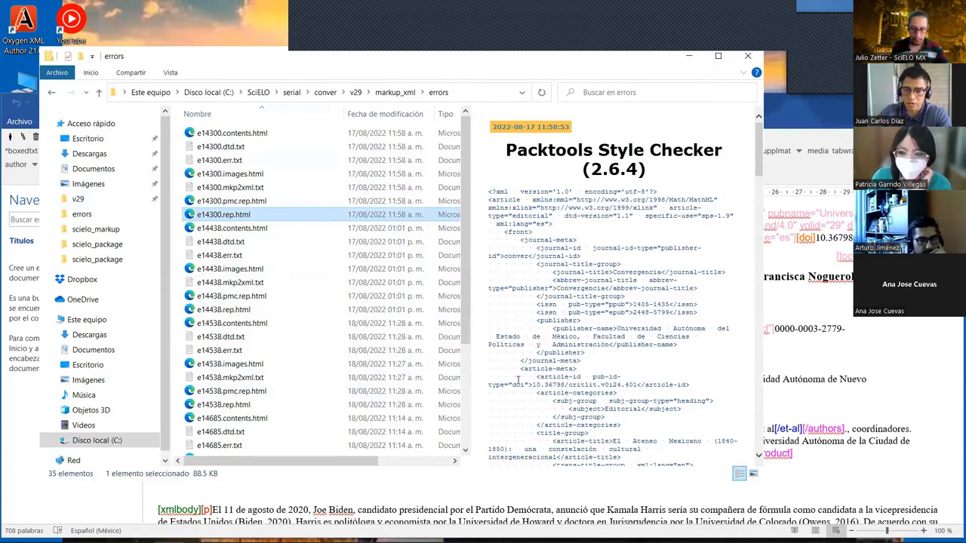
Check the contents of the pmc_package folder in markup_xml and open the neighbouring scielo_package folder.
{"action": "left_click", "coordinate": [395, 92]}
{"action": "double_click", "coordinate": [220, 147]}
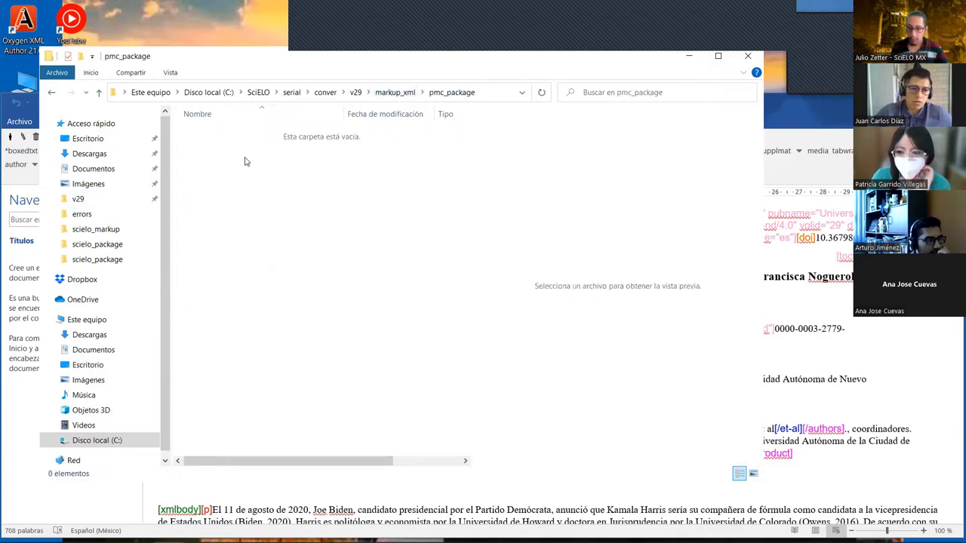
{"action": "left_click", "coordinate": [396, 94]}
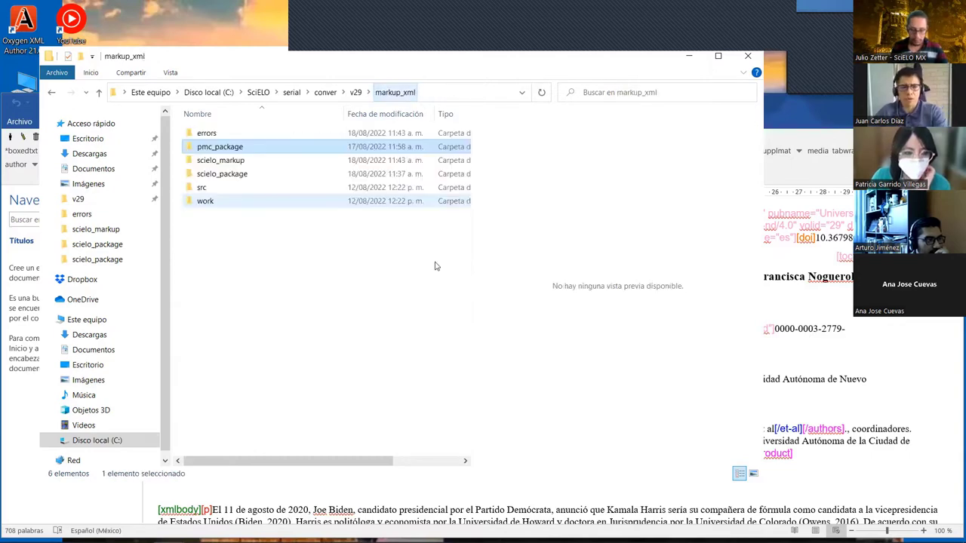
{"action": "double_click", "coordinate": [287, 176]}
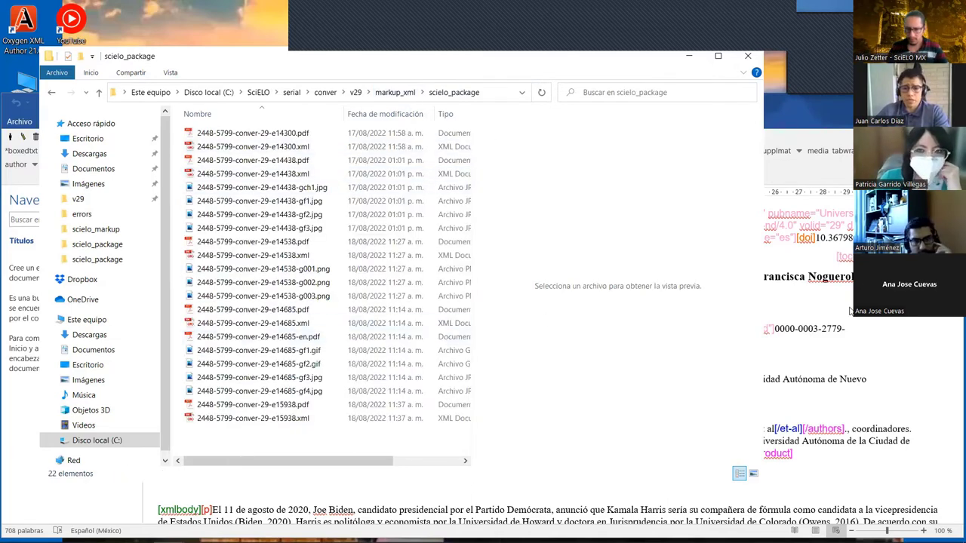
Switch to Word, exit the SciELO markup program for e15938.docx, and close the document and Word.
{"action": "left_click", "coordinate": [18, 145]}
{"action": "left_click", "coordinate": [10, 138]}
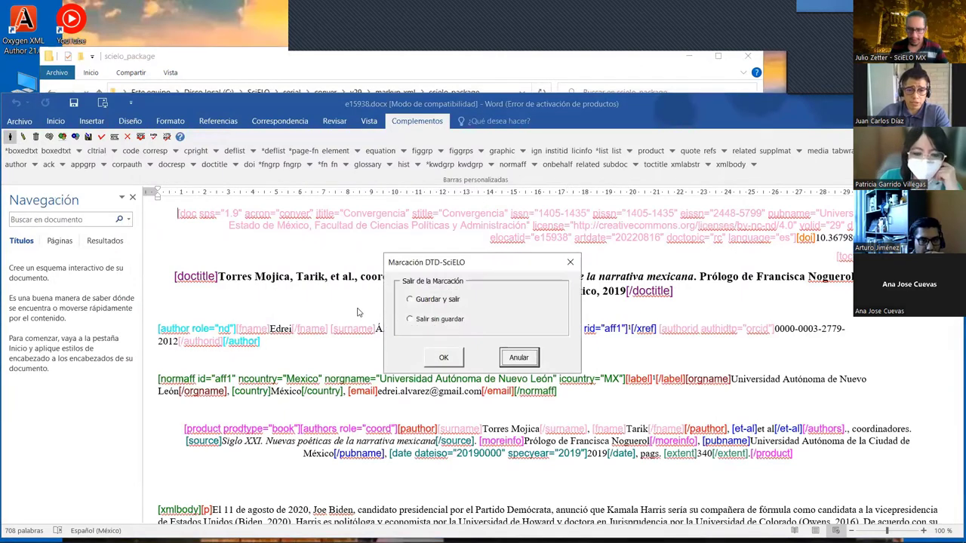
{"action": "left_click", "coordinate": [445, 358]}
{"action": "key", "text": "ctrl+w"}
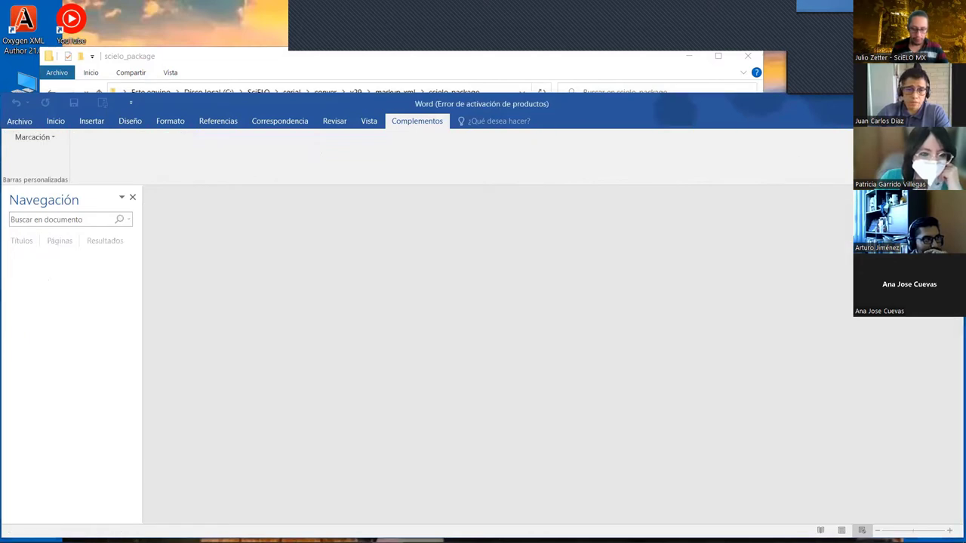
{"action": "key", "text": "alt+F4"}
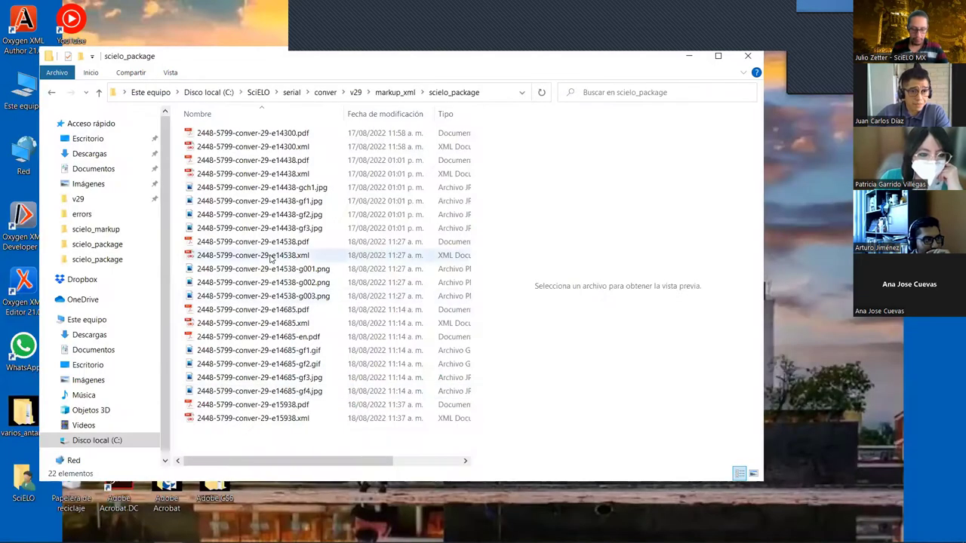
Sort the scielo_package files by type in descending order and open 2448-5799-conver-29-e15938.xml in Notepad (Bloc de notas).
{"action": "left_click", "coordinate": [447, 117]}
{"action": "left_click", "coordinate": [446, 115]}
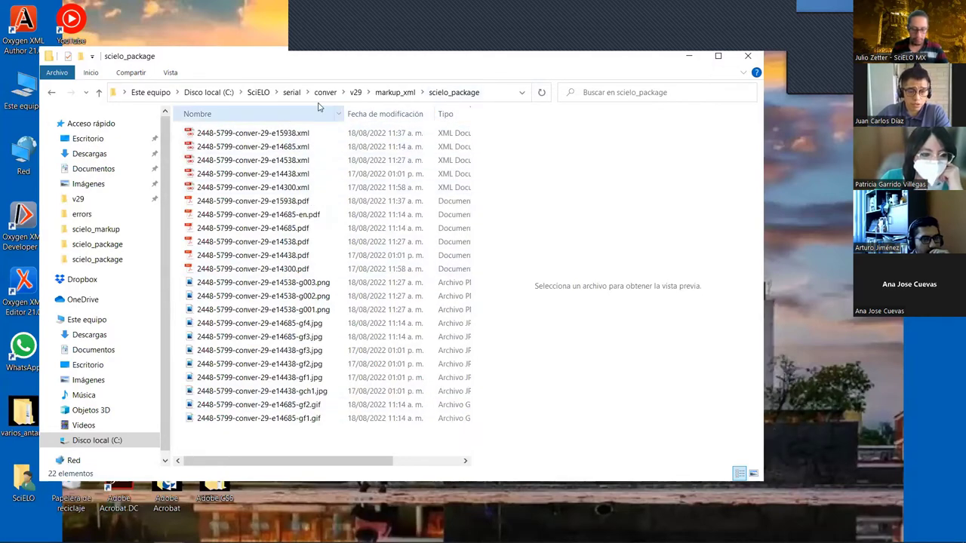
{"action": "left_click", "coordinate": [286, 135]}
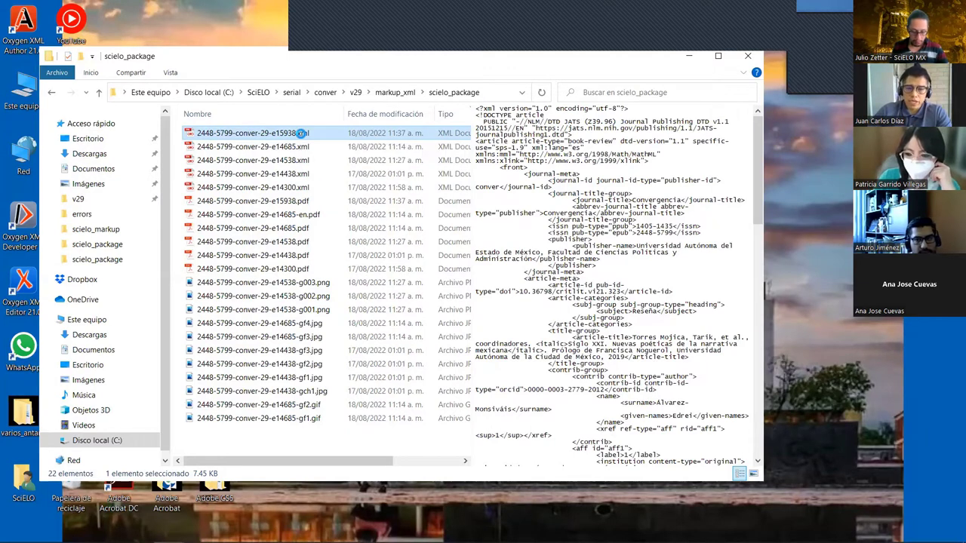
{"action": "right_click", "coordinate": [300, 134]}
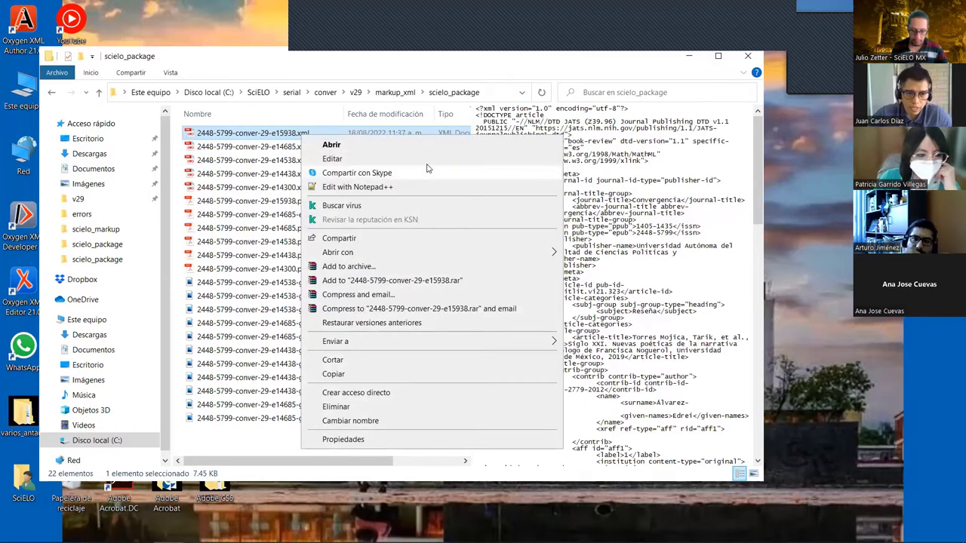
{"action": "mouse_move", "coordinate": [483, 254]}
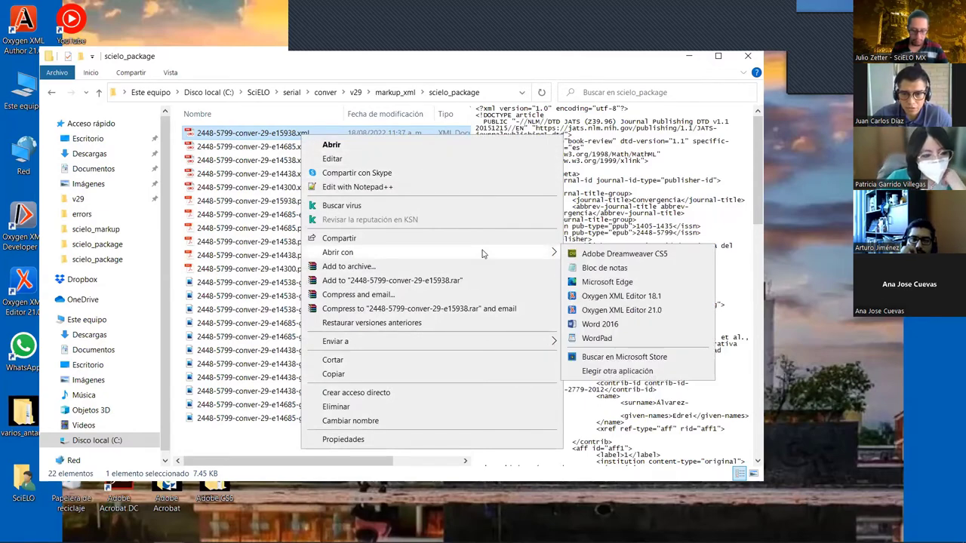
{"action": "left_click", "coordinate": [615, 269]}
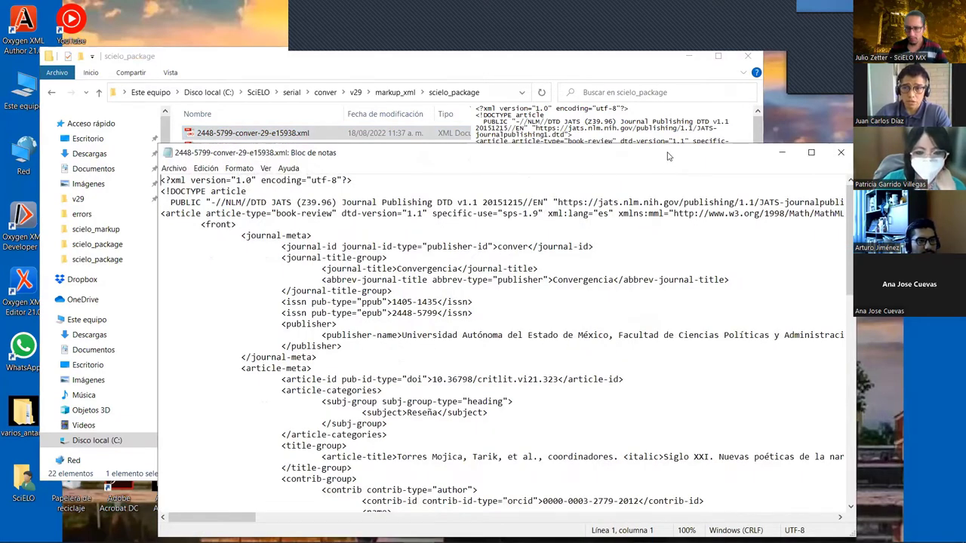
{"action": "left_click_drag", "start_coordinate": [672, 160], "coordinate": [667, 134]}
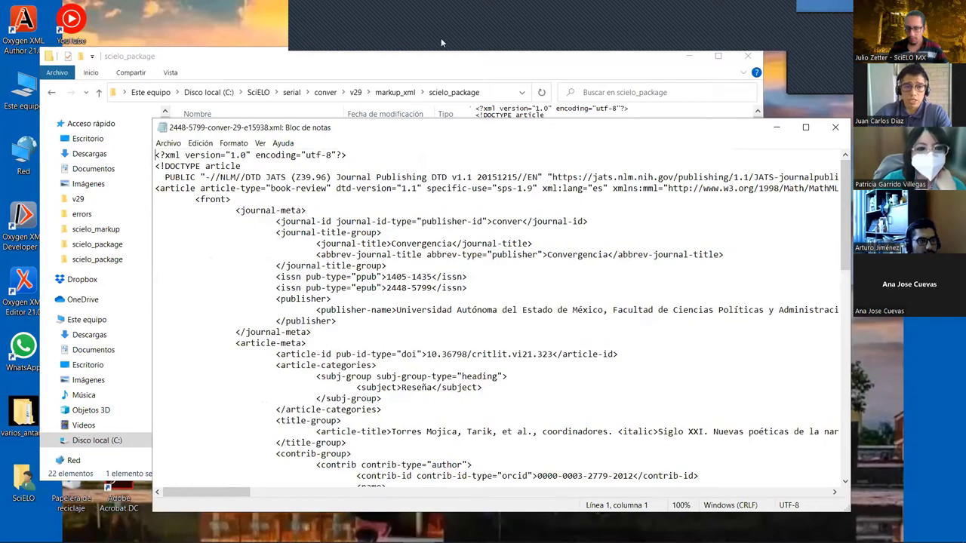
Open 2448-5799-conver-29-e14300.xml from the scielo_package folder in Notepad (Bloc de notas).
{"action": "left_click", "coordinate": [557, 91]}
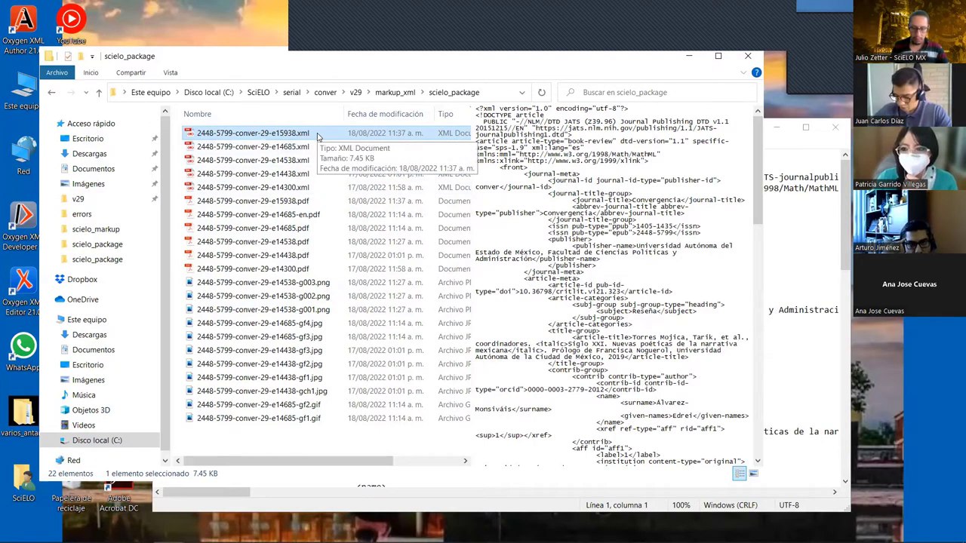
{"action": "left_click", "coordinate": [332, 188]}
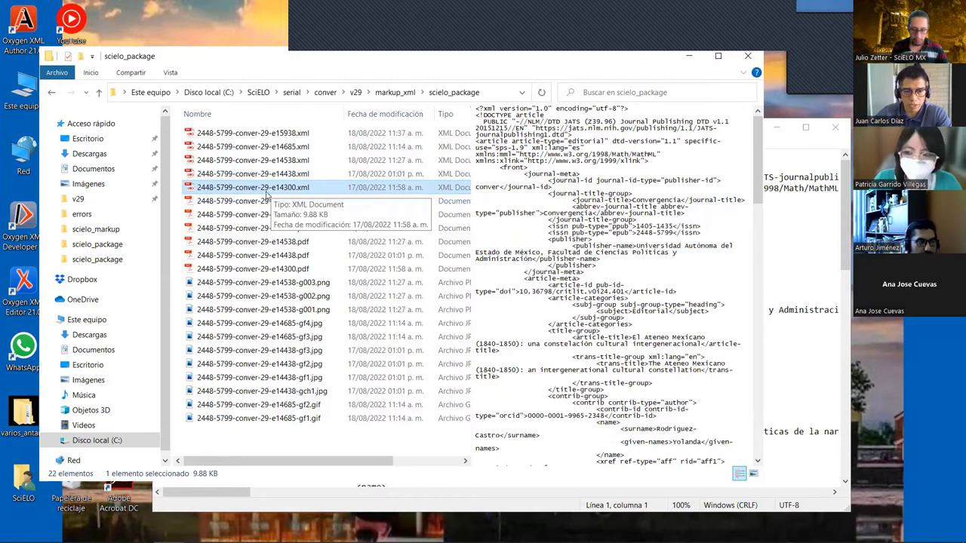
{"action": "right_click", "coordinate": [309, 193]}
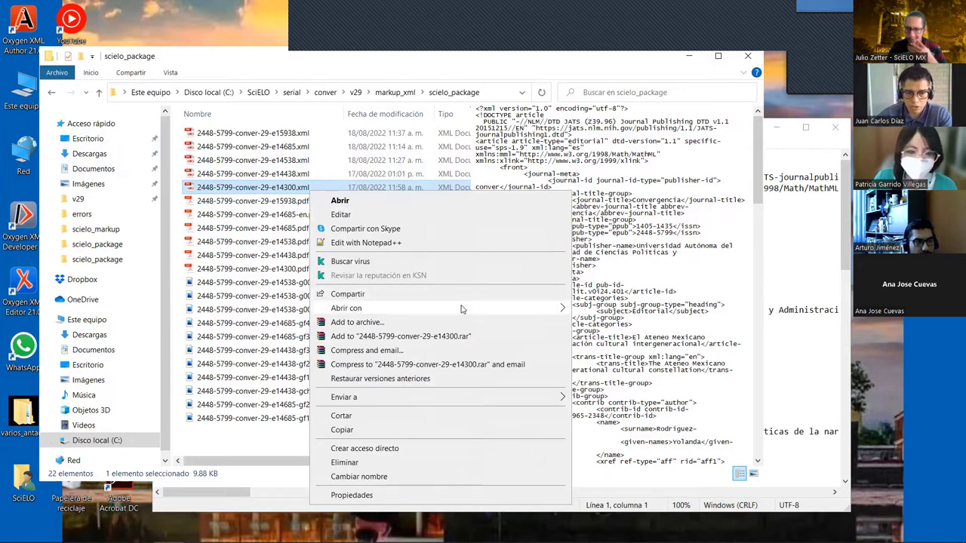
{"action": "mouse_move", "coordinate": [462, 309]}
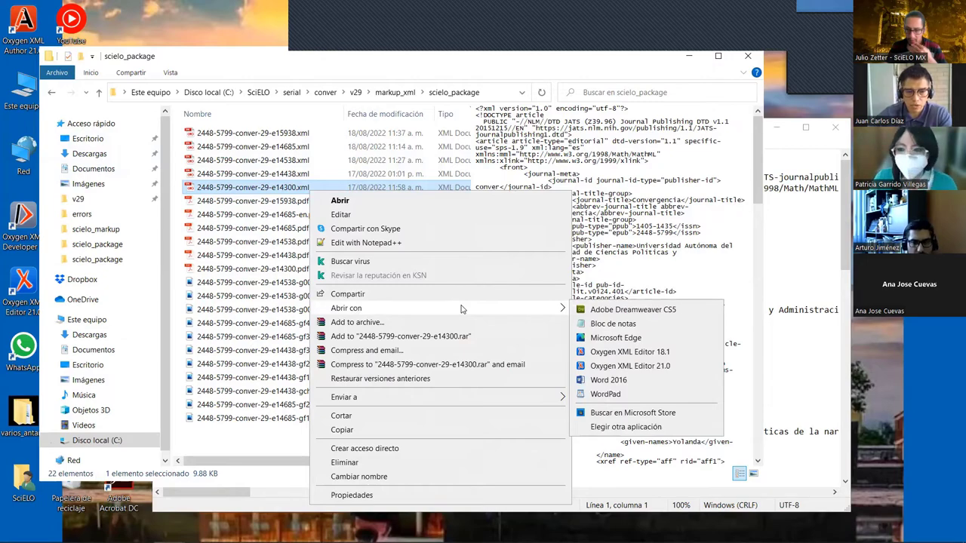
{"action": "left_click", "coordinate": [631, 325]}
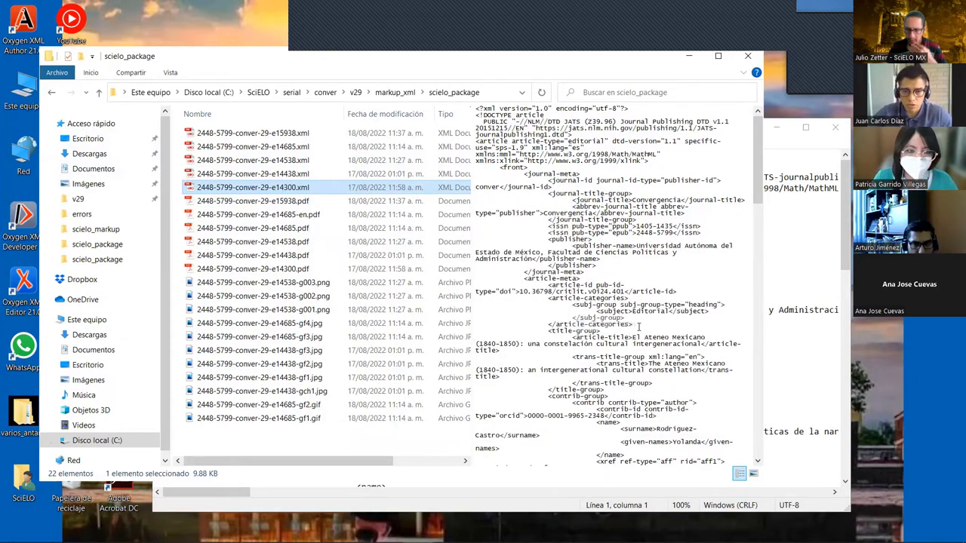
{"action": "left_click_drag", "start_coordinate": [530, 157], "coordinate": [545, 134]}
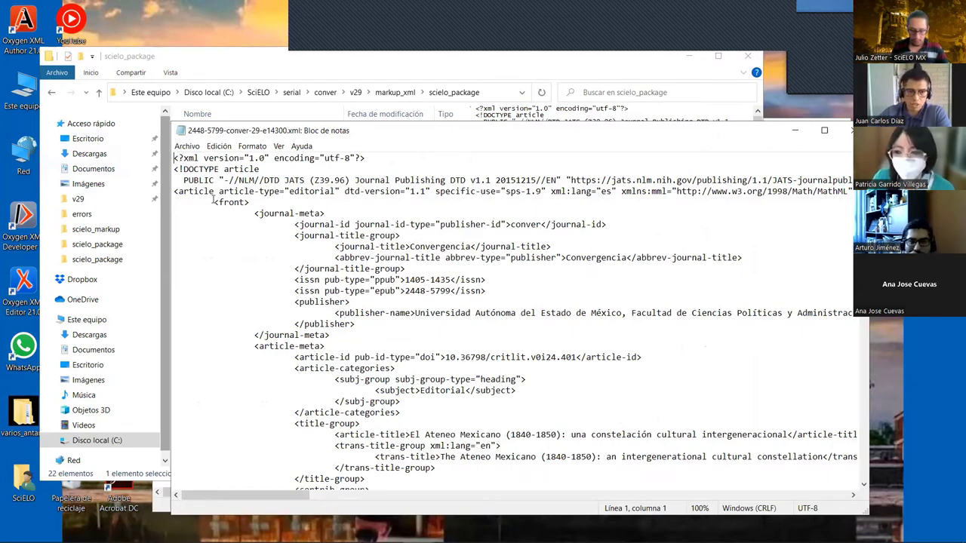
Examine the front, journal-meta and article-meta sections of the e14300 XML, highlighting their opening tags and contents.
{"action": "left_click_drag", "start_coordinate": [217, 202], "coordinate": [255, 215]}
{"action": "scroll", "coordinate": [345, 279], "scroll_direction": "down", "scroll_amount": 1}
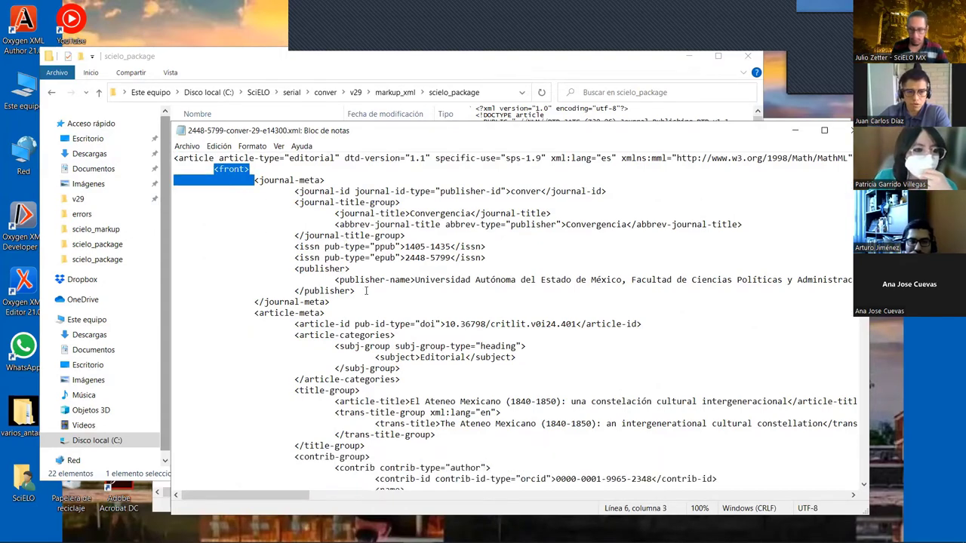
{"action": "left_click_drag", "start_coordinate": [256, 180], "coordinate": [304, 191]}
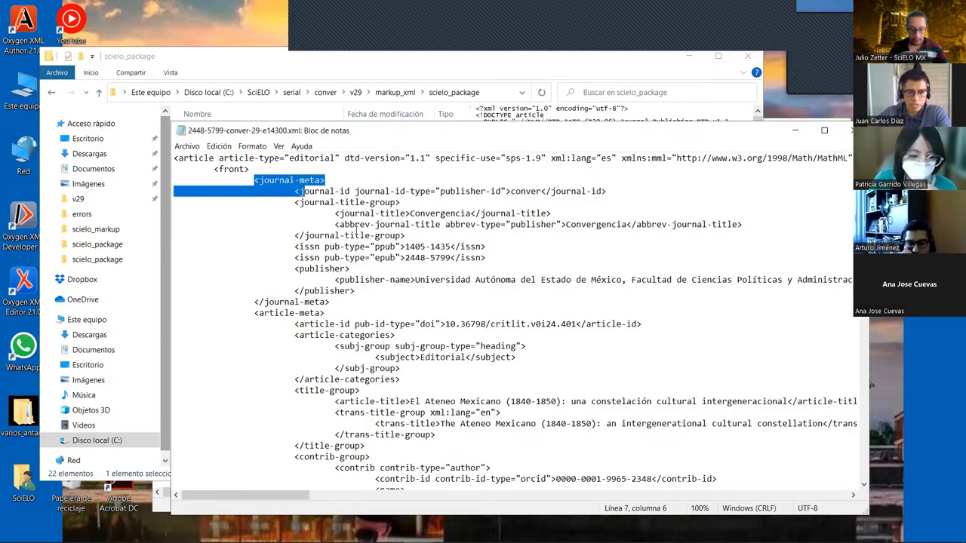
{"action": "left_click_drag", "start_coordinate": [255, 180], "coordinate": [362, 303]}
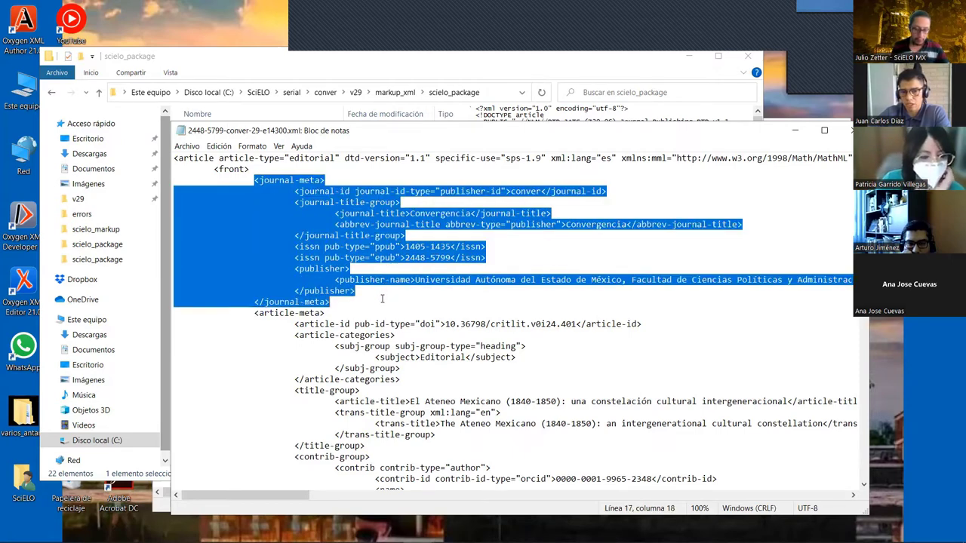
{"action": "scroll", "coordinate": [478, 313], "scroll_direction": "down", "scroll_amount": 1}
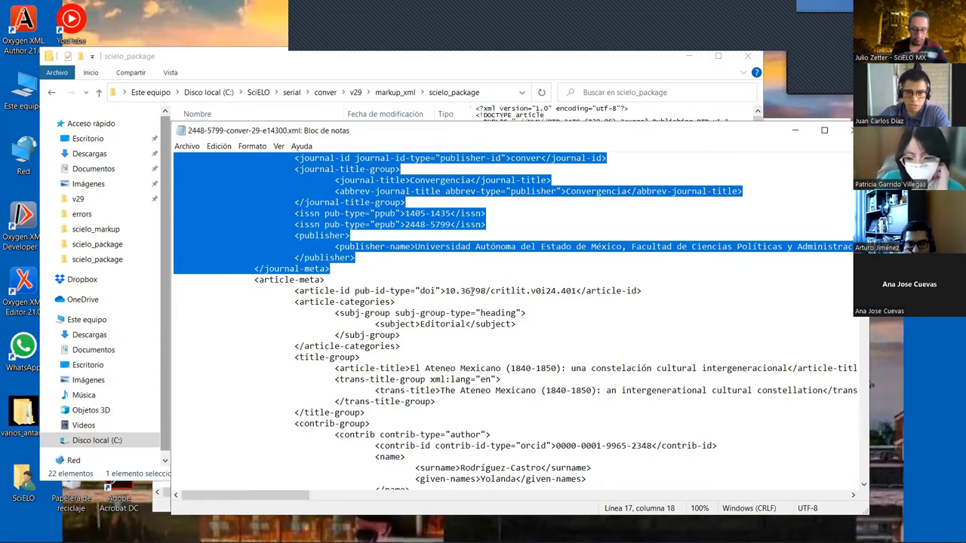
{"action": "scroll", "coordinate": [471, 295], "scroll_direction": "down", "scroll_amount": 2}
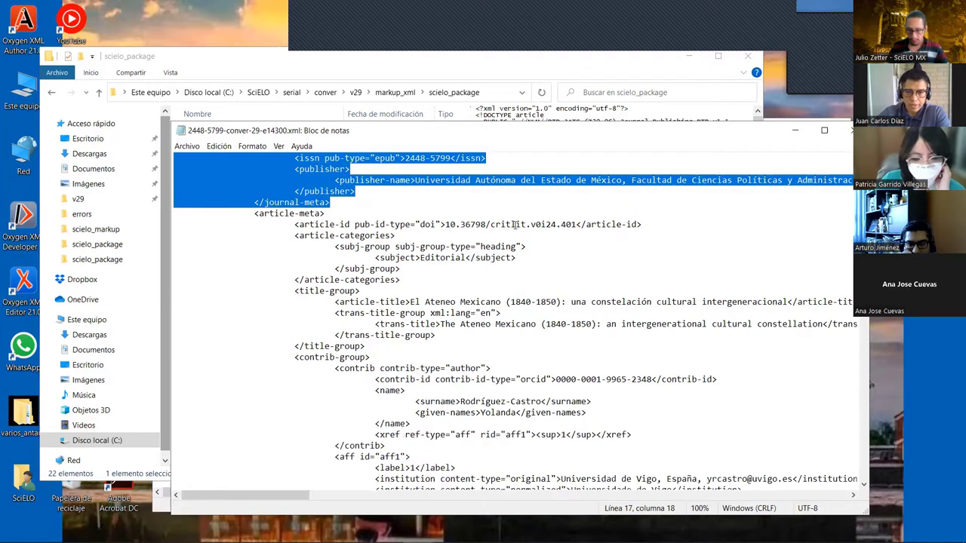
{"action": "scroll", "coordinate": [450, 312], "scroll_direction": "down", "scroll_amount": 1}
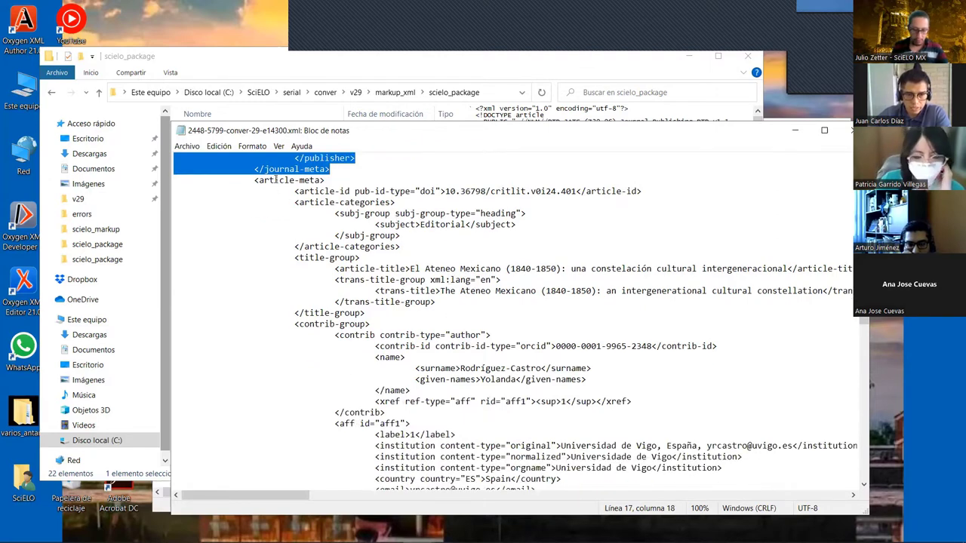
{"action": "left_click_drag", "start_coordinate": [257, 183], "coordinate": [492, 269]}
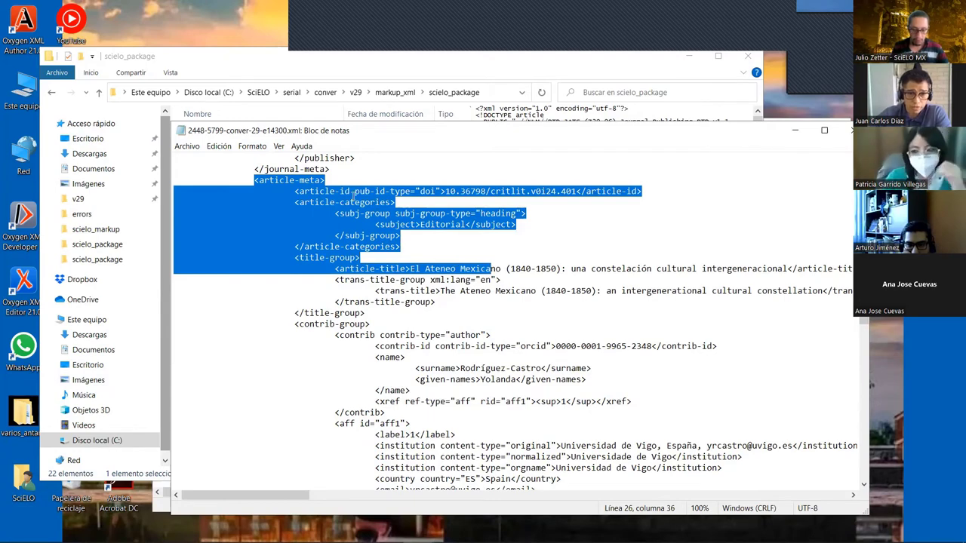
{"action": "left_click", "coordinate": [506, 201]}
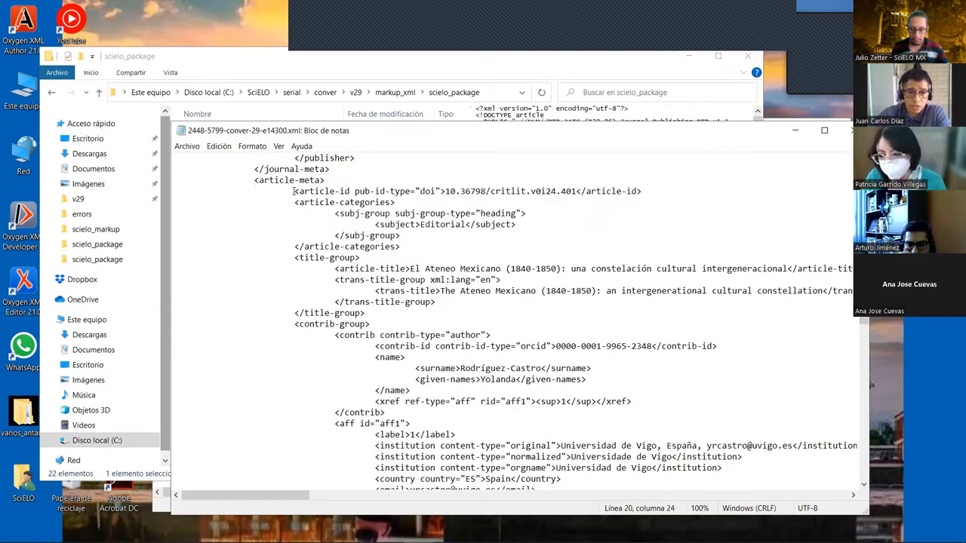
{"action": "left_click_drag", "start_coordinate": [294, 191], "coordinate": [339, 192]}
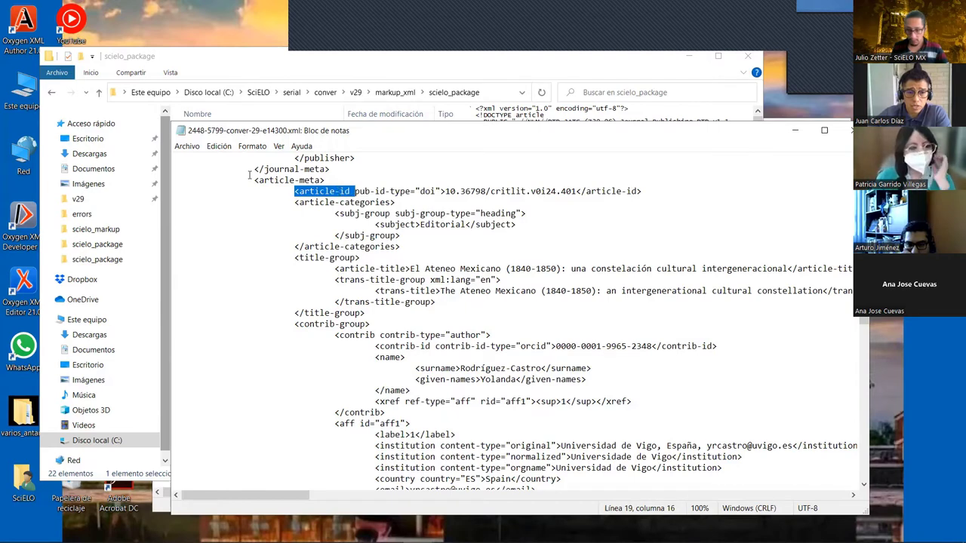
{"action": "left_click_drag", "start_coordinate": [253, 179], "coordinate": [326, 180]}
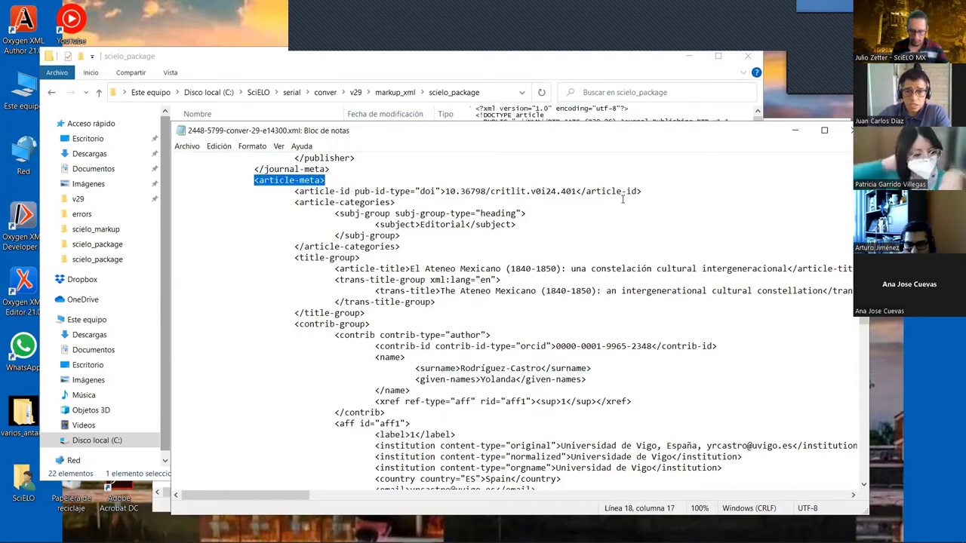
Duplicate the article-id line with pub-id-type "doi" onto a new line directly beneath it in article-meta.
{"action": "left_click_drag", "start_coordinate": [297, 191], "coordinate": [643, 191]}
{"action": "key", "text": "ctrl+c"}
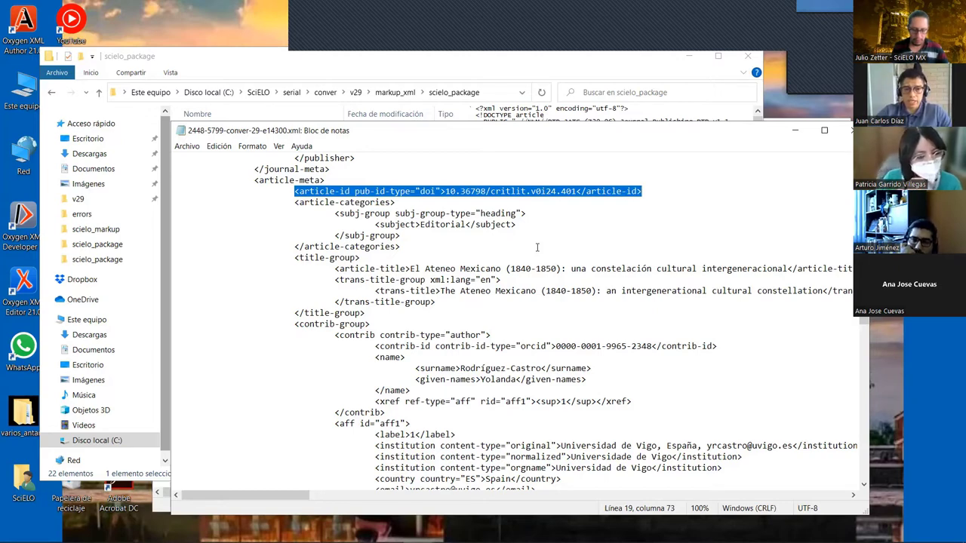
{"action": "key", "text": "Right"}
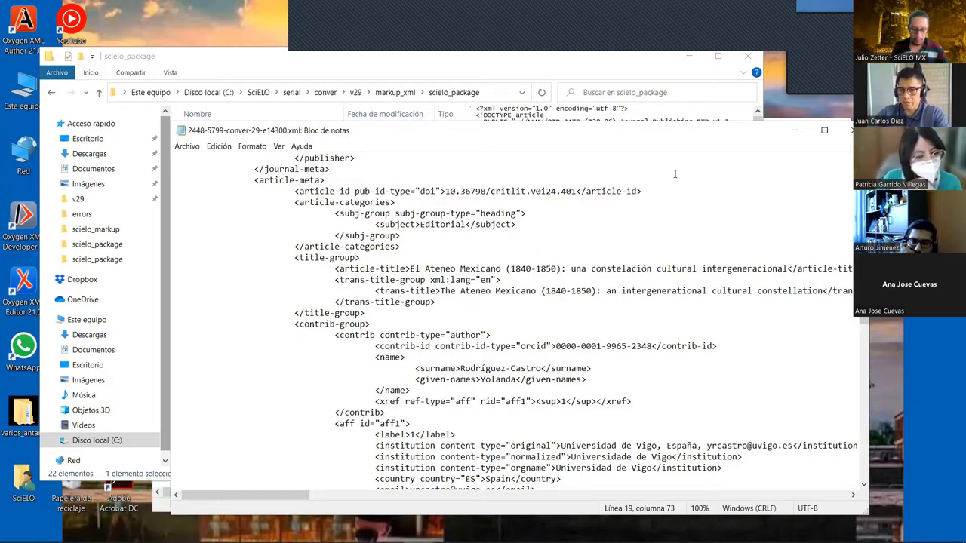
{"action": "key", "text": "Return"}
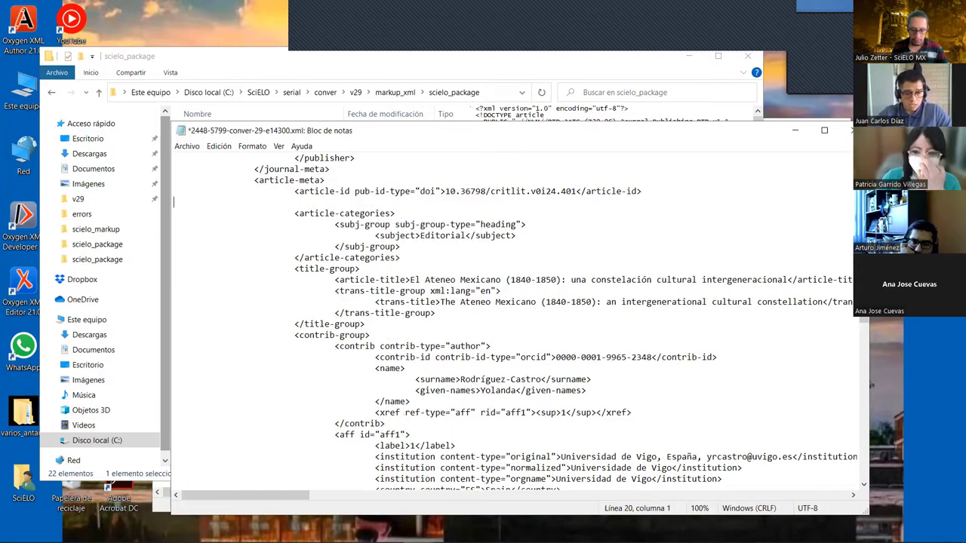
{"action": "key", "text": "ctrl+v"}
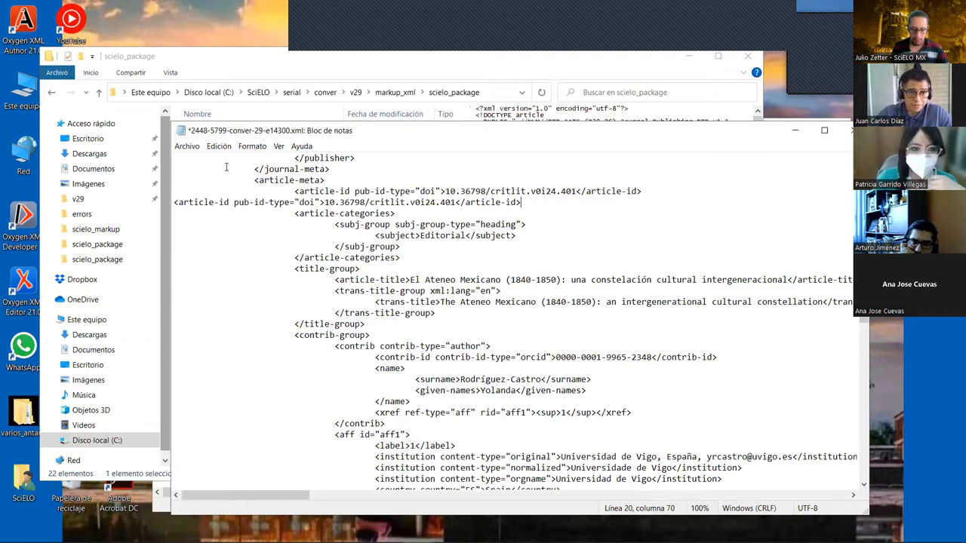
Change the pub-id-type value of the duplicated article-id line to "other".
{"action": "left_click_drag", "start_coordinate": [175, 202], "coordinate": [503, 202]}
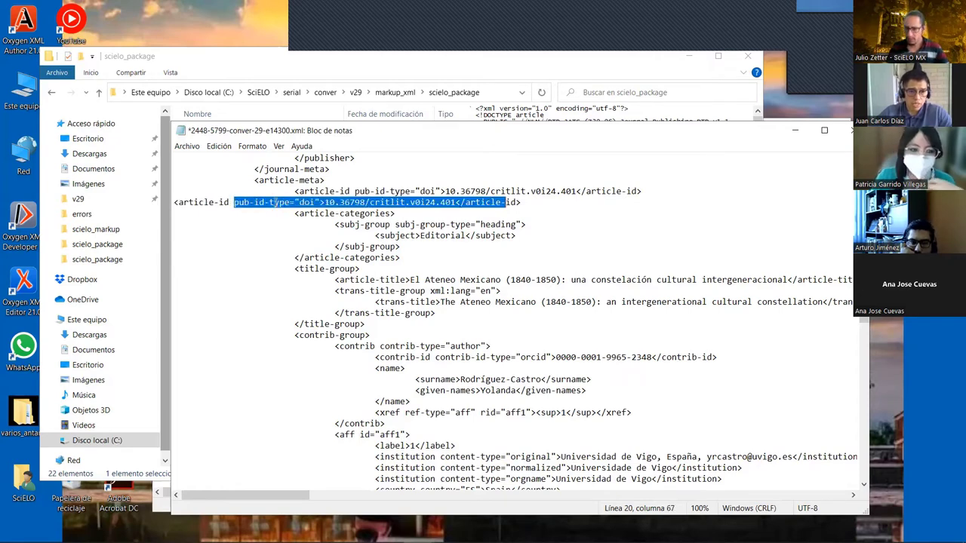
{"action": "left_click_drag", "start_coordinate": [276, 202], "coordinate": [517, 202]}
{"action": "left_click", "coordinate": [302, 202]}
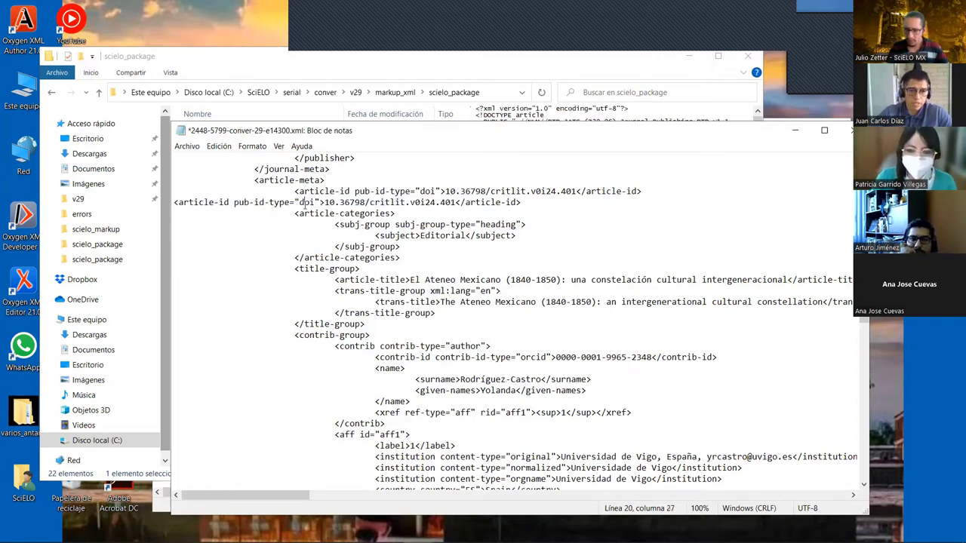
{"action": "left_click_drag", "start_coordinate": [269, 202], "coordinate": [507, 202]}
{"action": "left_click", "coordinate": [340, 202]}
{"action": "left_click", "coordinate": [325, 202]}
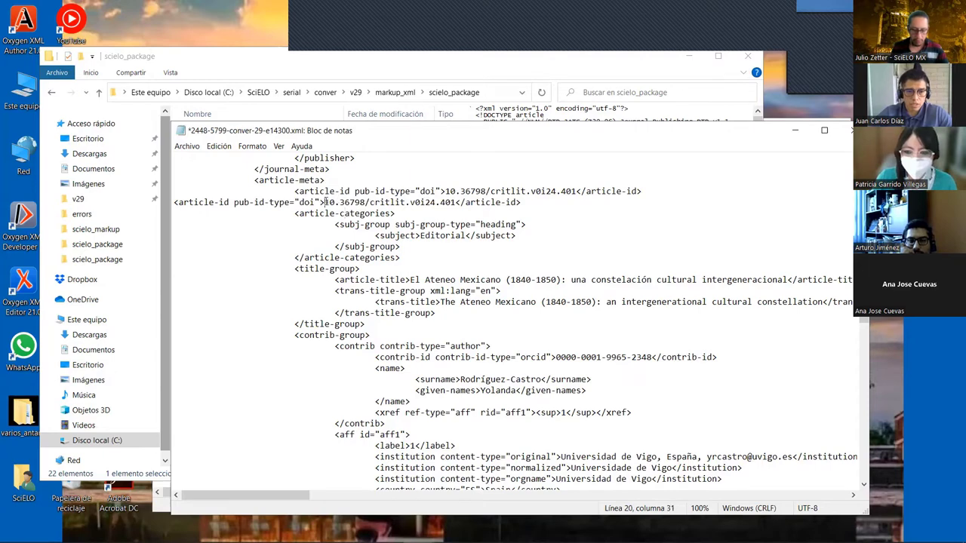
{"action": "left_click_drag", "start_coordinate": [269, 203], "coordinate": [507, 202]}
{"action": "left_click", "coordinate": [327, 202]}
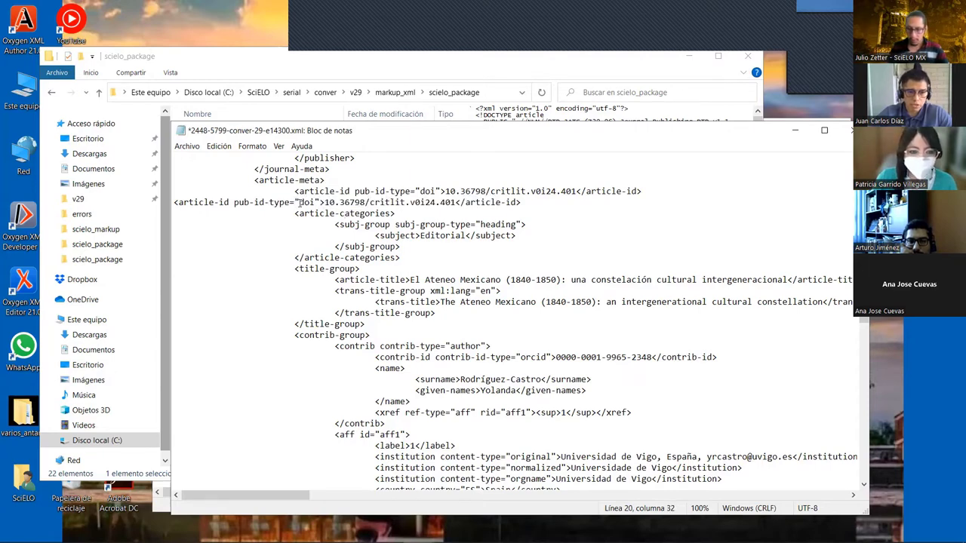
{"action": "left_click", "coordinate": [305, 202]}
{"action": "left_click_drag", "start_coordinate": [300, 202], "coordinate": [315, 203]}
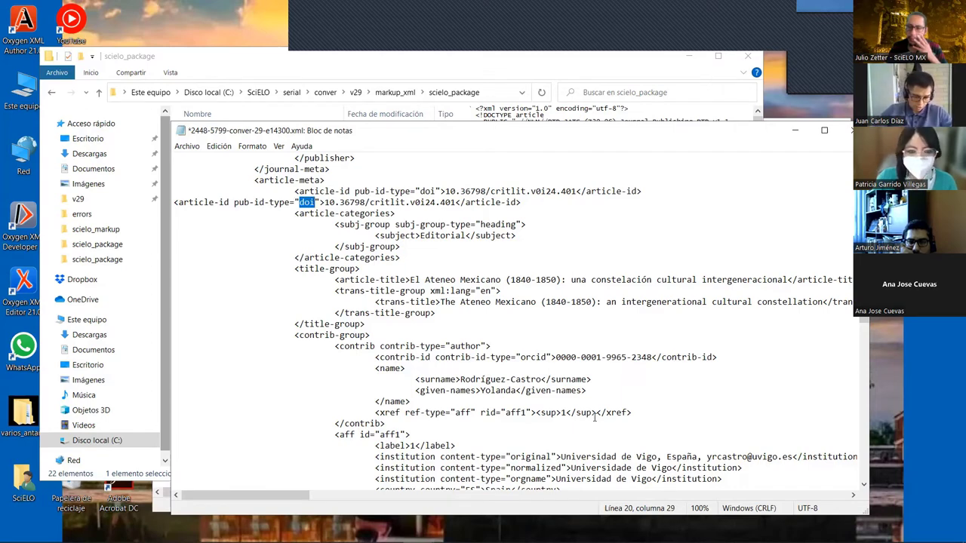
{"action": "type", "text": "other"}
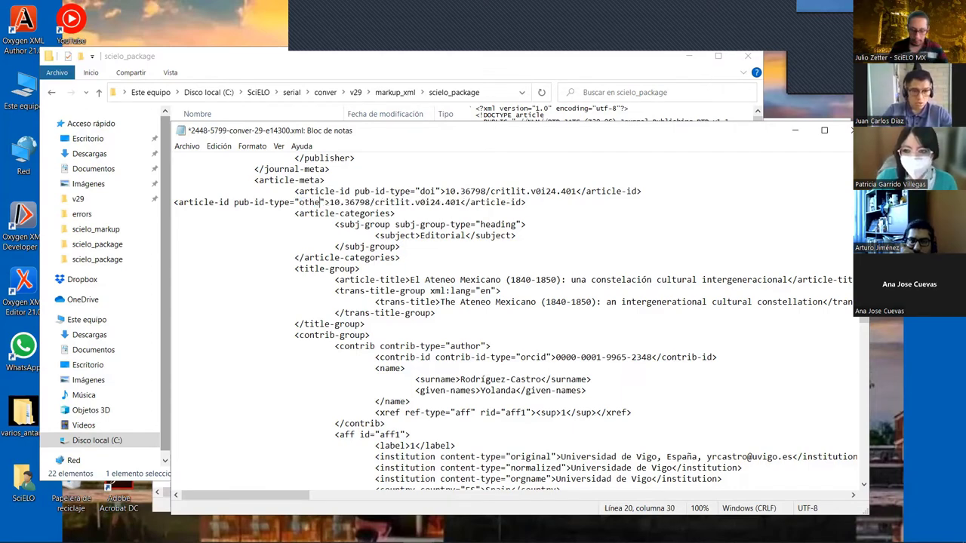
Replace the DOI inside the article-id element of type "other" with 00001.
{"action": "left_click_drag", "start_coordinate": [269, 202], "coordinate": [516, 202]}
{"action": "left_click", "coordinate": [334, 202]}
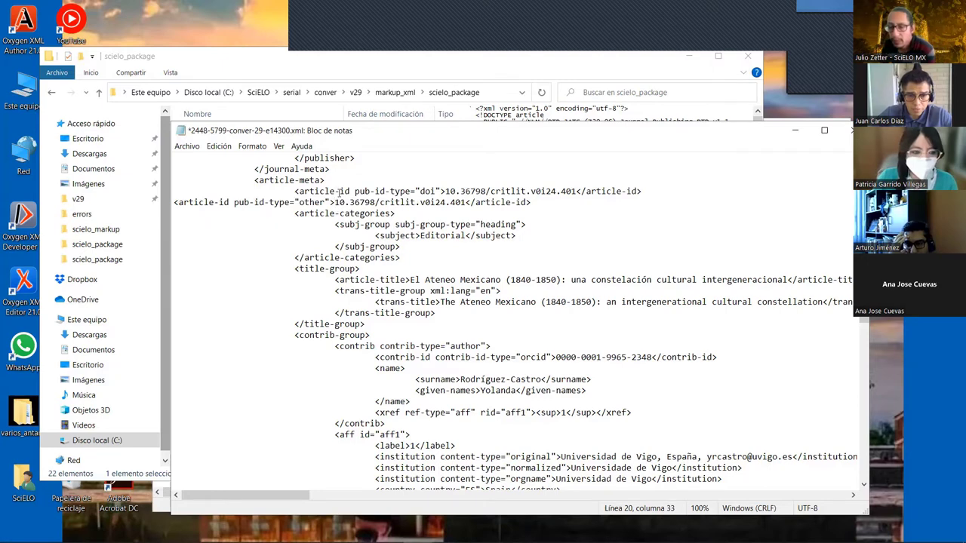
{"action": "left_click", "coordinate": [466, 202], "text": "shift"}
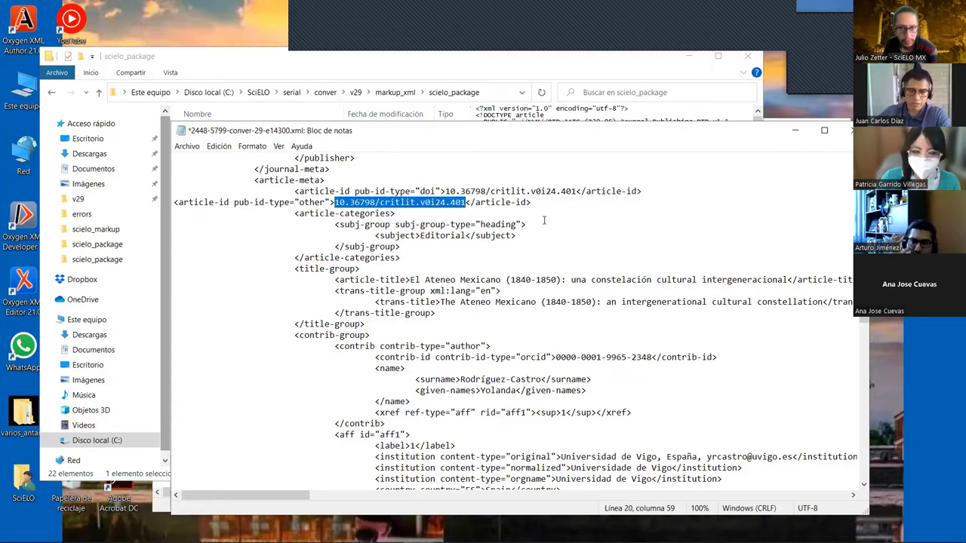
{"action": "key", "text": "Delete"}
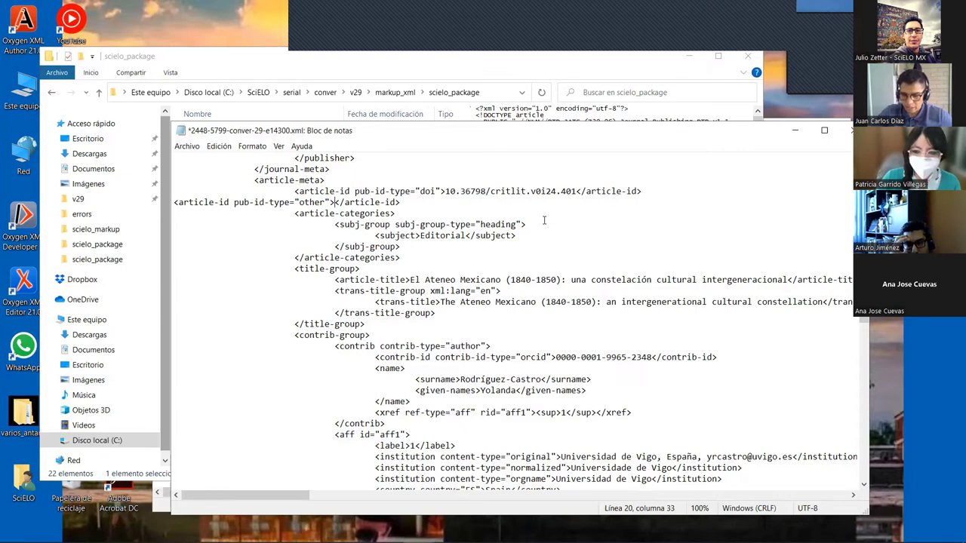
{"action": "type", "text": "00"}
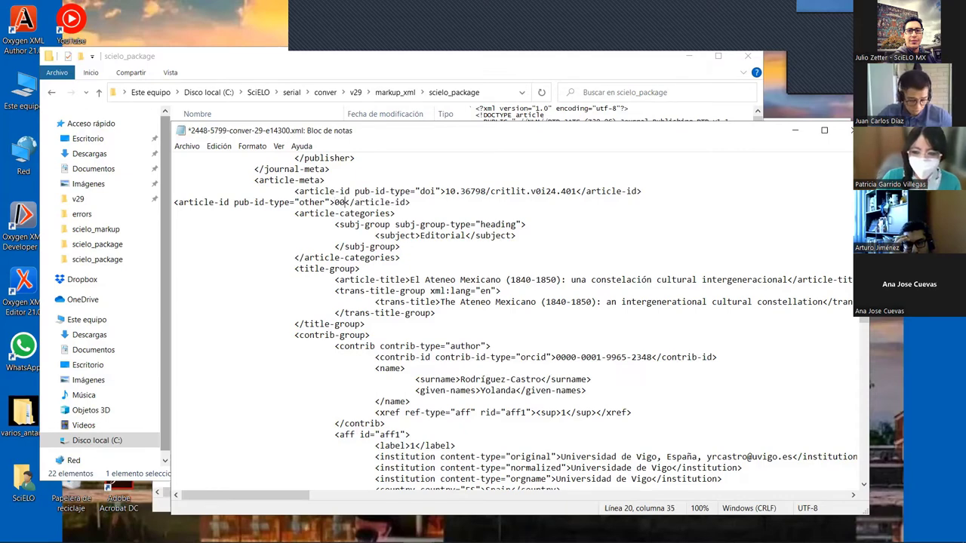
{"action": "type", "text": "00"}
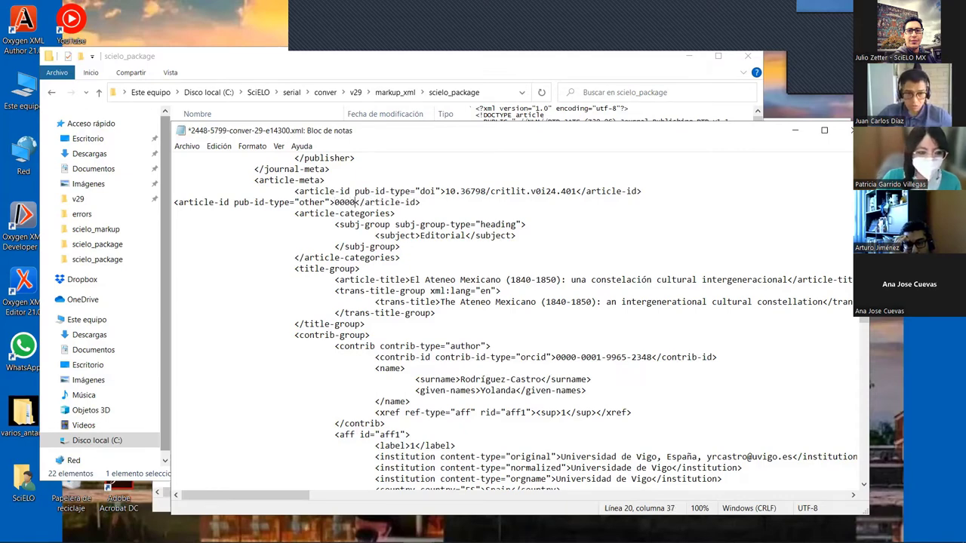
{"action": "type", "text": "1"}
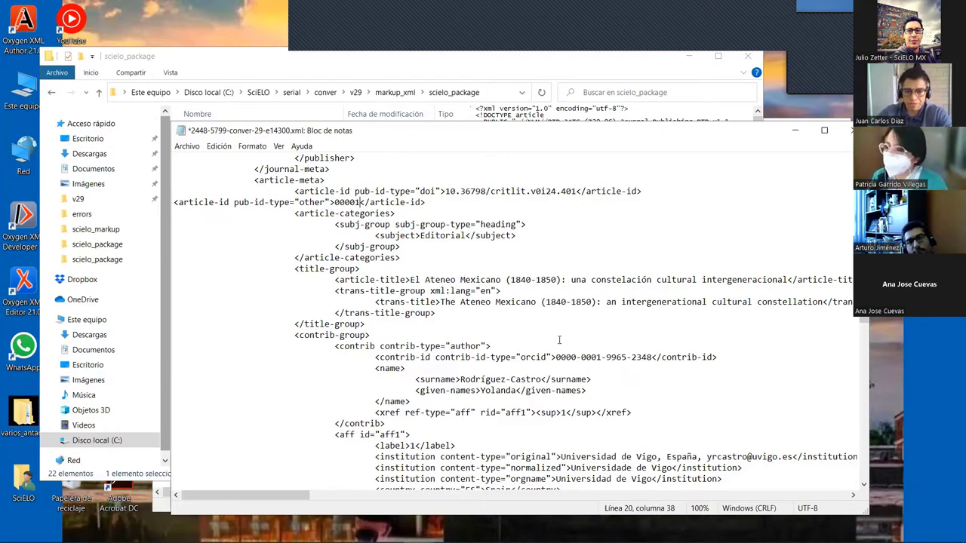
Delete the page-count element from the counts section of the e14300 article-meta, and save and close the file.
{"action": "scroll", "coordinate": [559, 339], "scroll_direction": "down", "scroll_amount": 1}
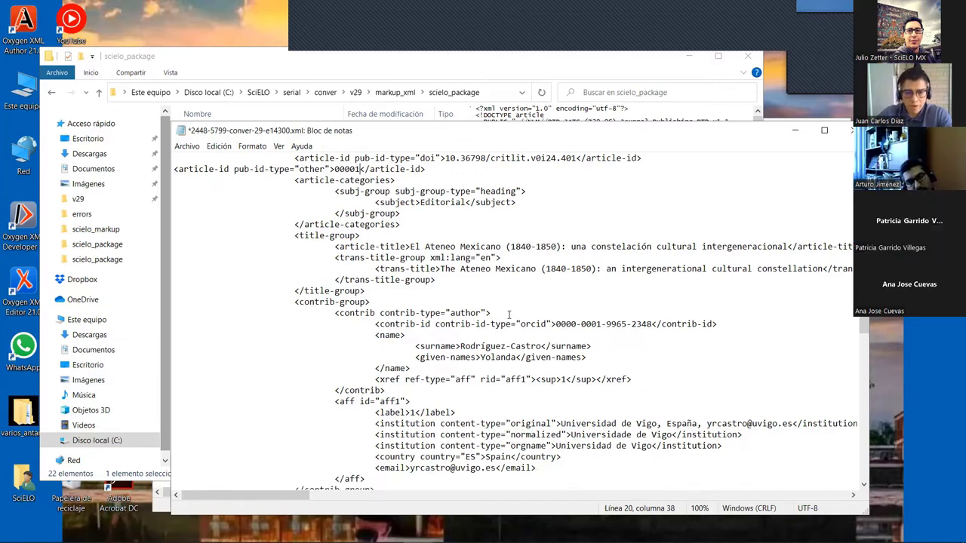
{"action": "scroll", "coordinate": [483, 325], "scroll_direction": "down", "scroll_amount": 7}
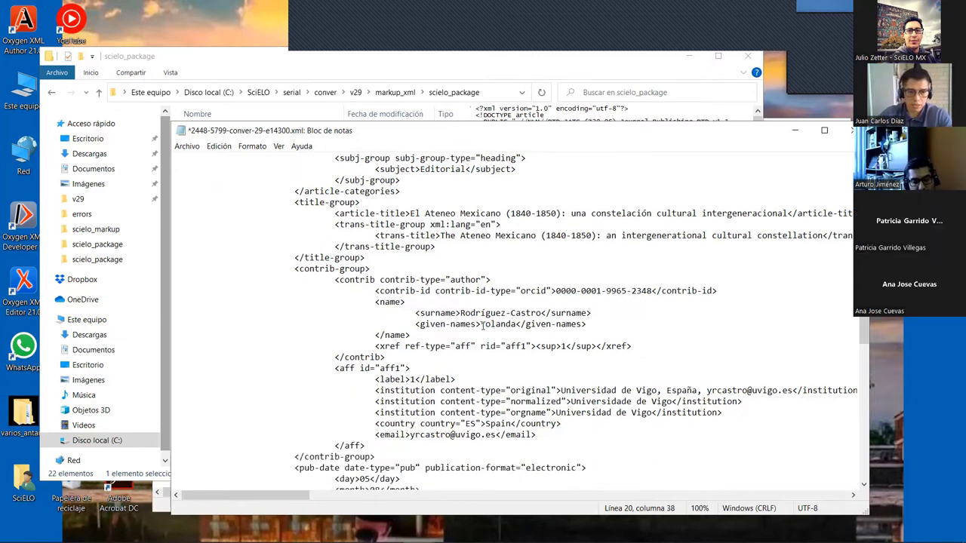
{"action": "scroll", "coordinate": [483, 324], "scroll_direction": "down", "scroll_amount": 2}
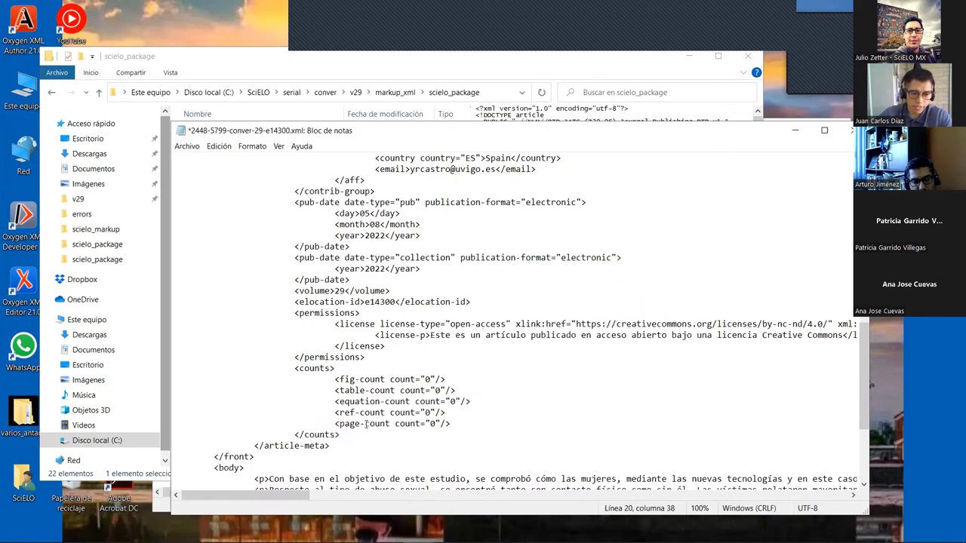
{"action": "left_click_drag", "start_coordinate": [253, 446], "coordinate": [330, 446]}
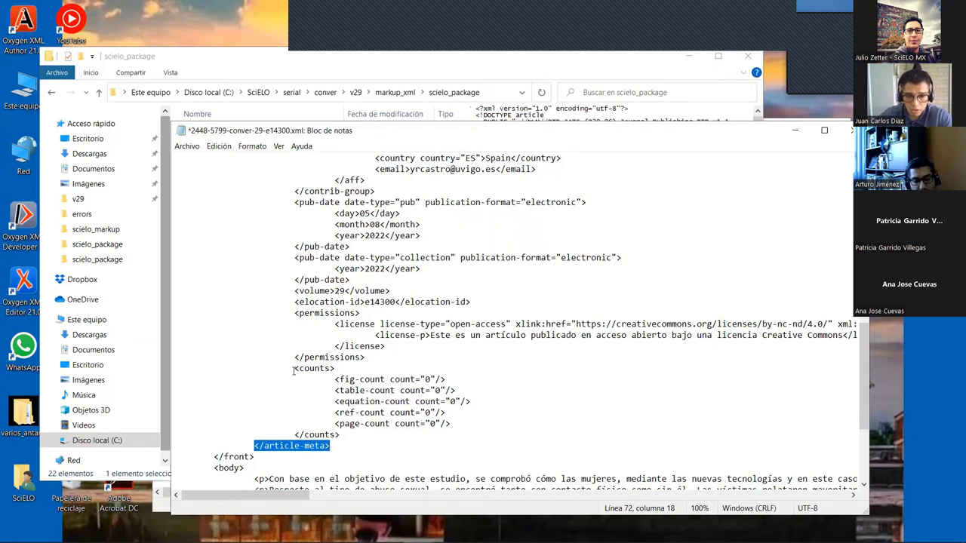
{"action": "left_click_drag", "start_coordinate": [294, 368], "coordinate": [341, 436]}
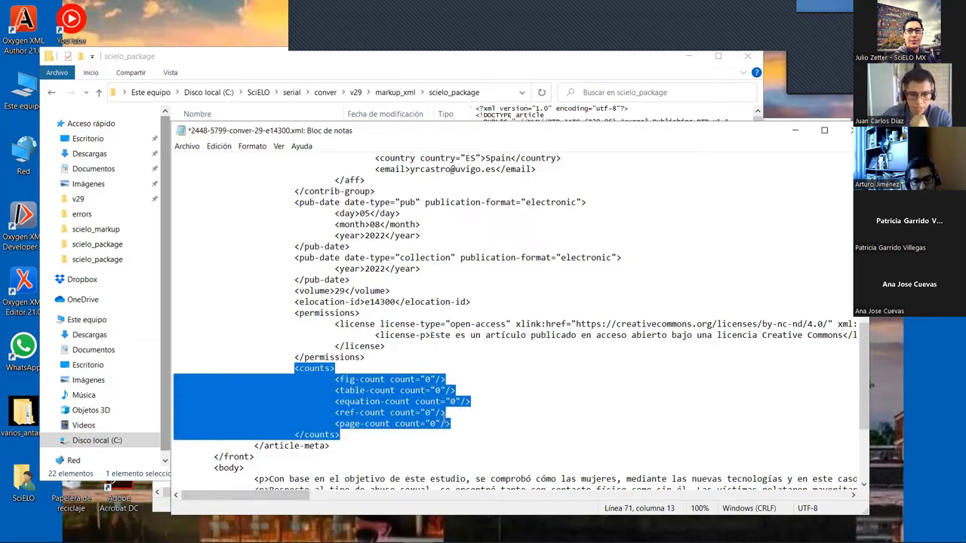
{"action": "left_click", "coordinate": [335, 423]}
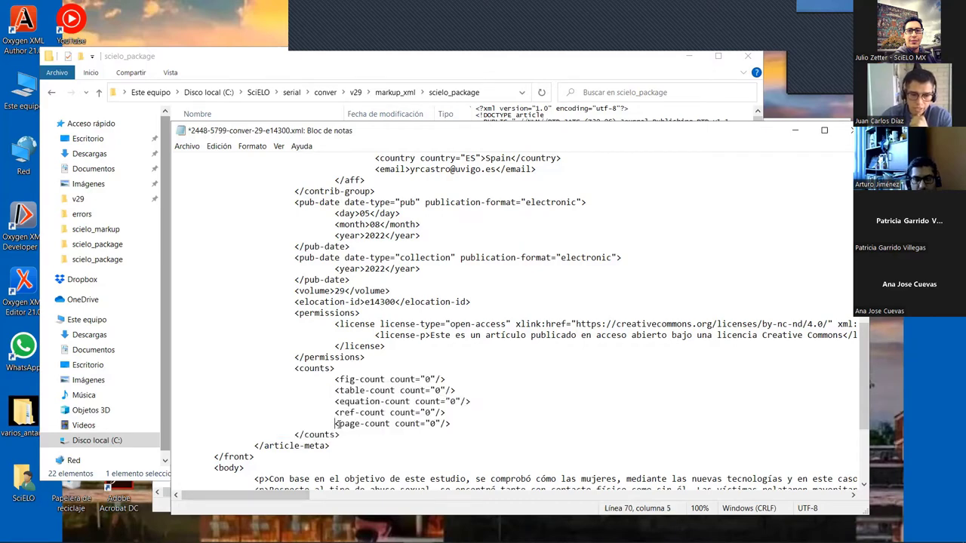
{"action": "left_click_drag", "start_coordinate": [335, 423], "coordinate": [456, 425]}
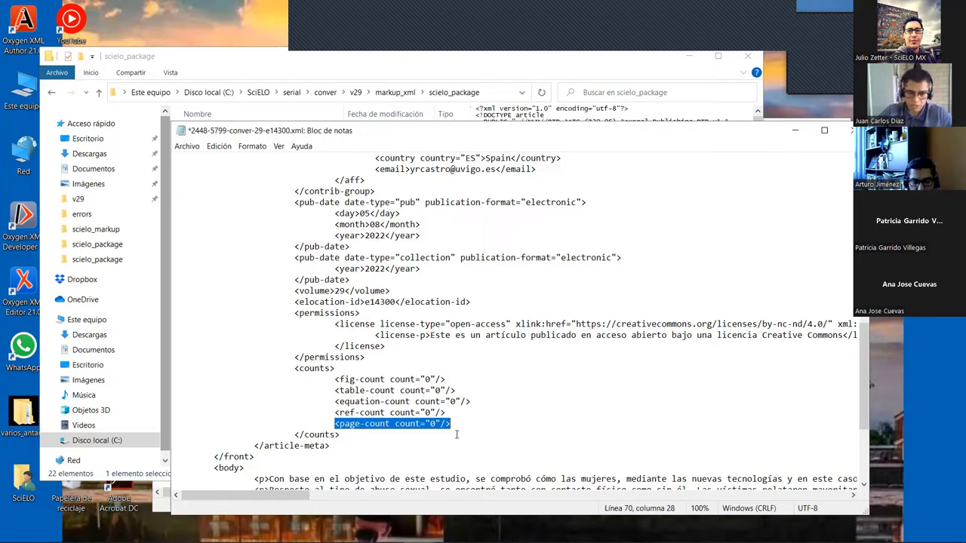
{"action": "key", "text": "Delete"}
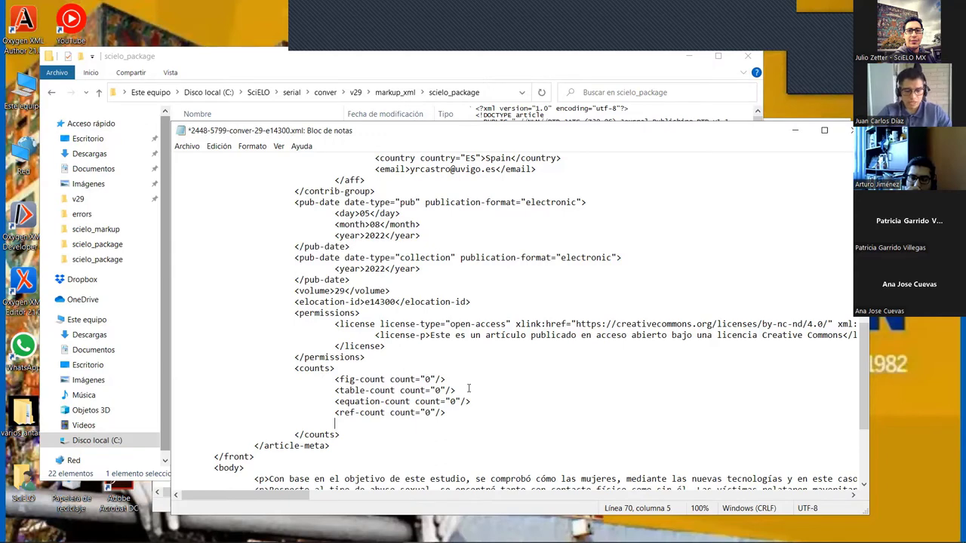
{"action": "key", "text": "ctrl+s"}
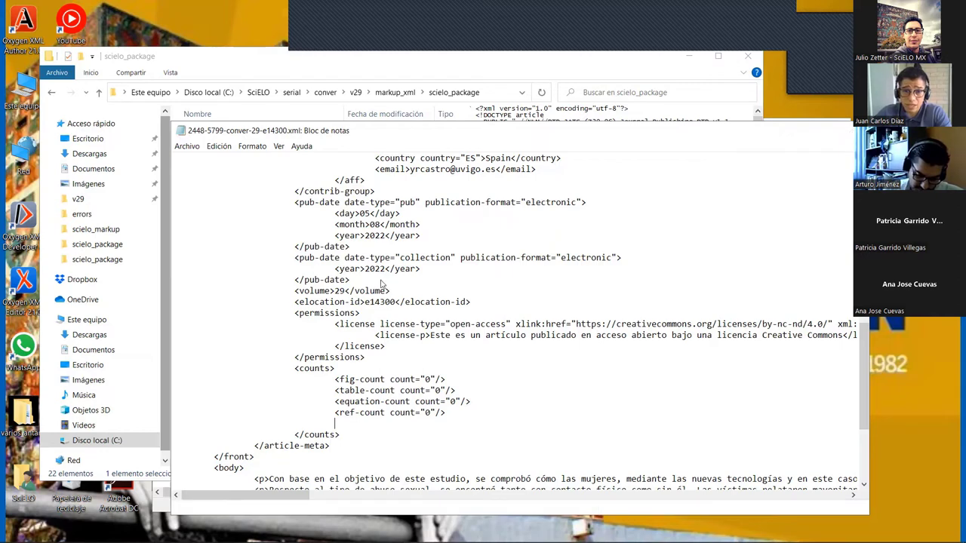
{"action": "left_click", "coordinate": [846, 130]}
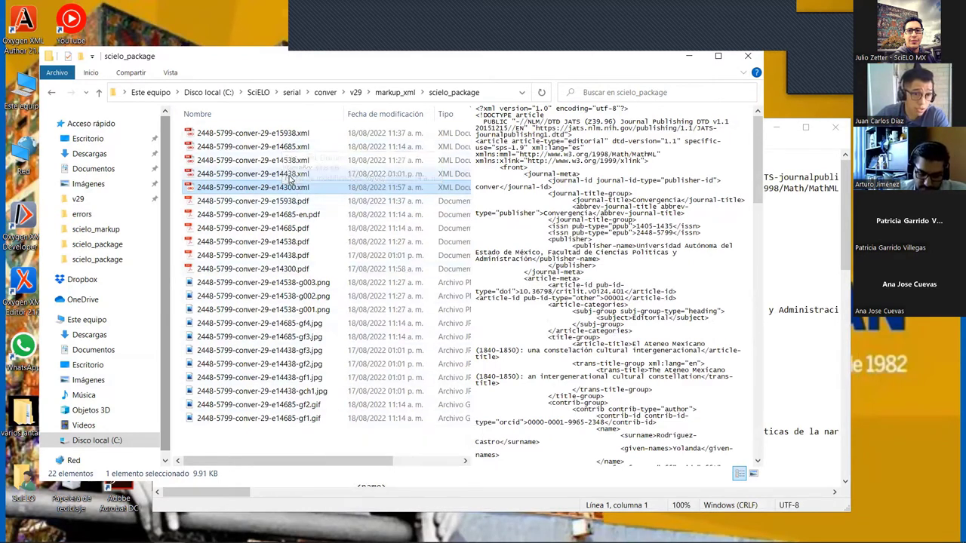
Open 2448-5799-conver-29-e14438.xml from the scielo_package folder in Notepad.
{"action": "left_click", "coordinate": [305, 174]}
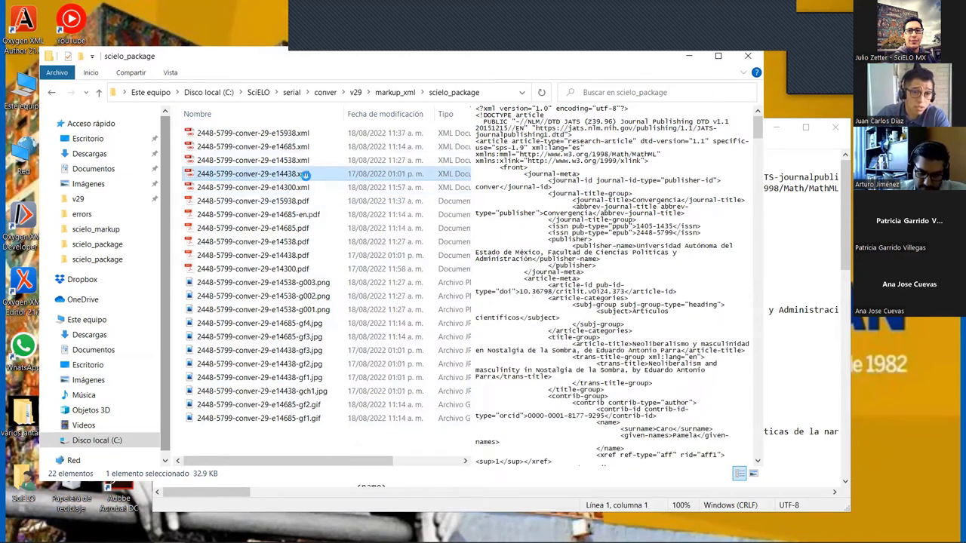
{"action": "right_click", "coordinate": [305, 174]}
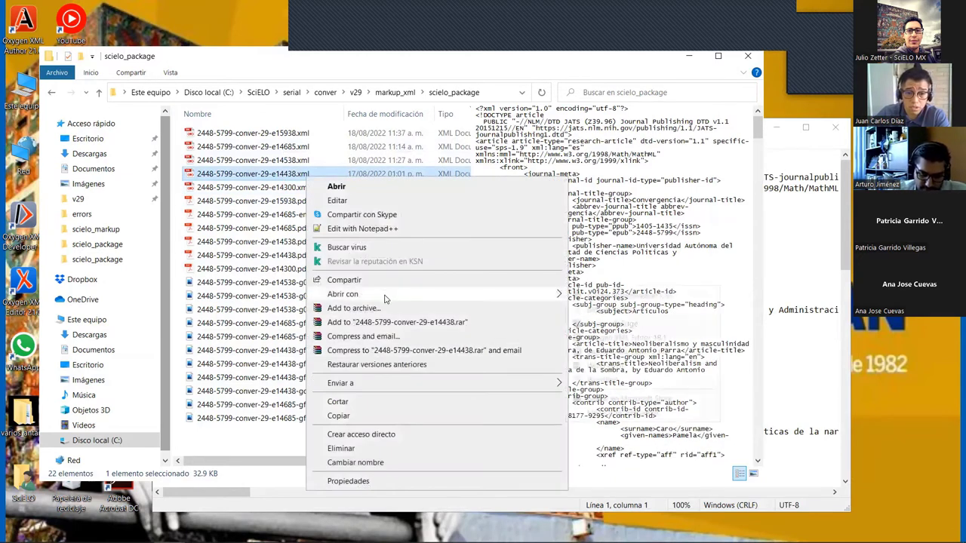
{"action": "mouse_move", "coordinate": [384, 295]}
{"action": "left_click", "coordinate": [618, 310]}
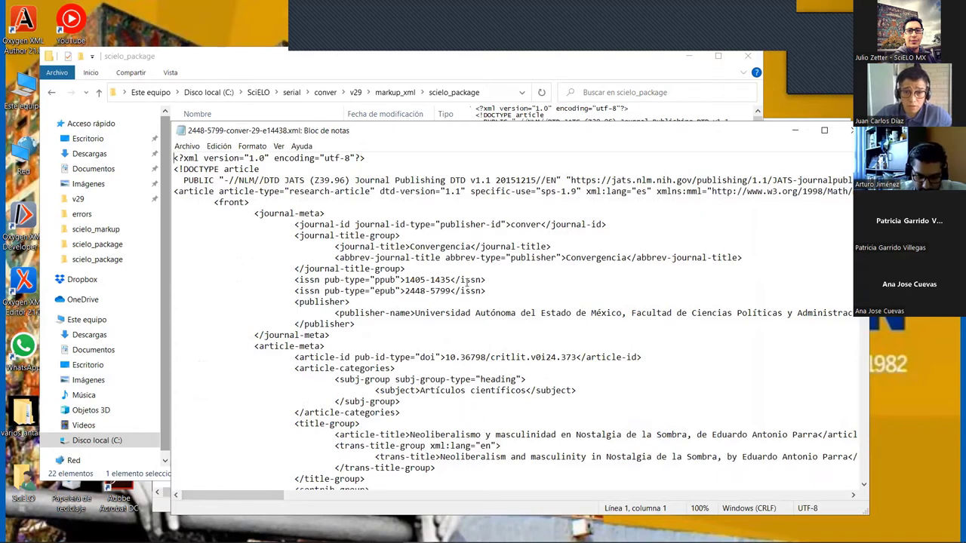
Insert an article-id line with pub-id-type "doi" and content 10.36798/critlit.v0i24.401 beneath the existing article-id in the e14438 article-meta.
{"action": "left_click_drag", "start_coordinate": [255, 214], "coordinate": [311, 224]}
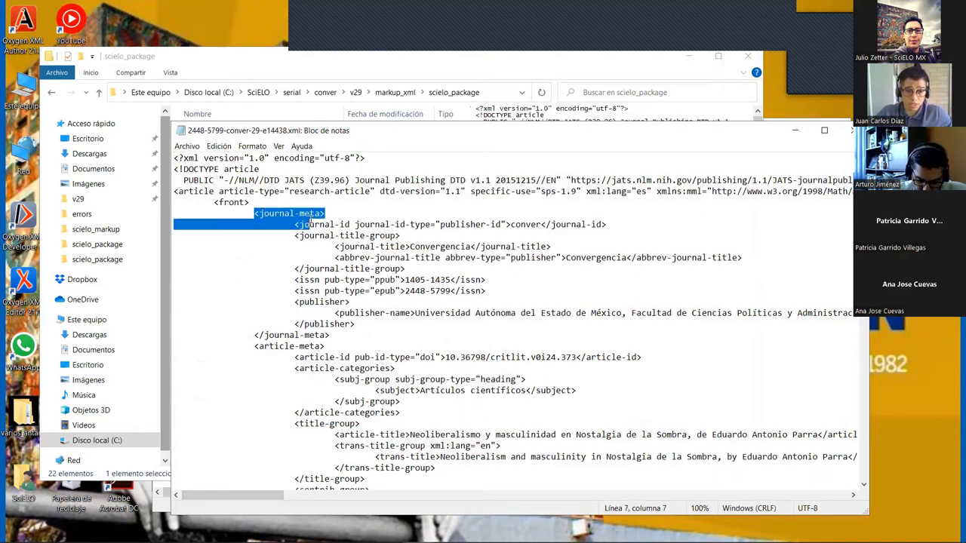
{"action": "left_click_drag", "start_coordinate": [254, 346], "coordinate": [335, 344]}
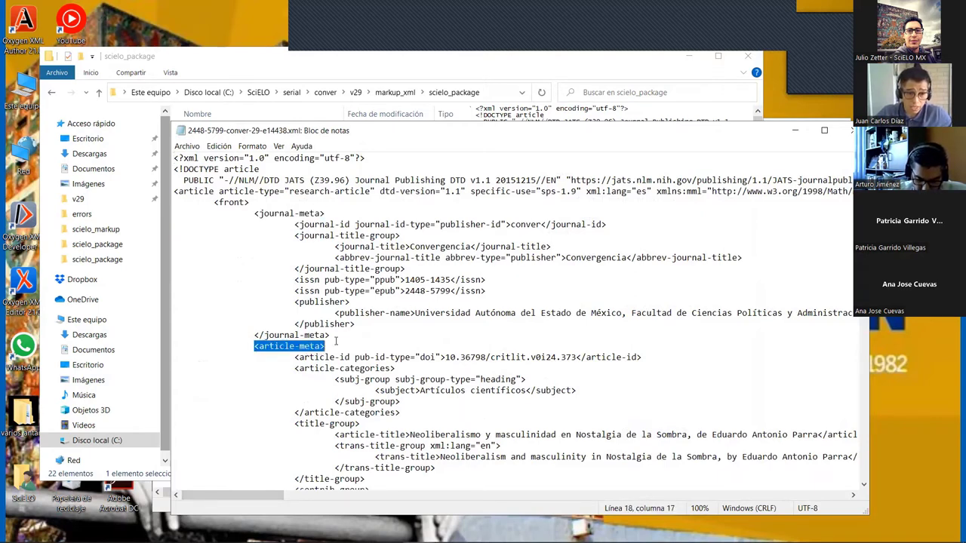
{"action": "scroll", "coordinate": [369, 356], "scroll_direction": "down", "scroll_amount": 1}
{"action": "scroll", "coordinate": [368, 355], "scroll_direction": "down", "scroll_amount": 3}
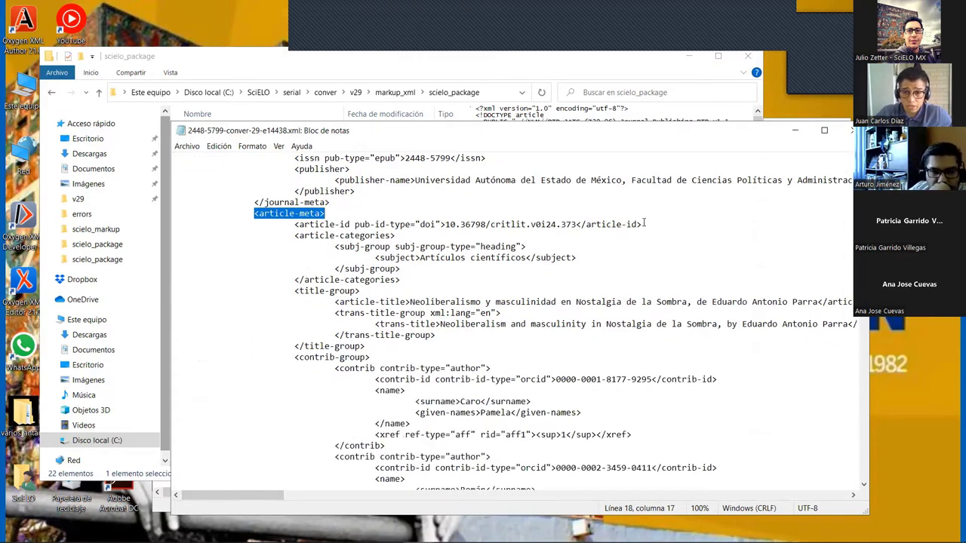
{"action": "left_click", "coordinate": [644, 225]}
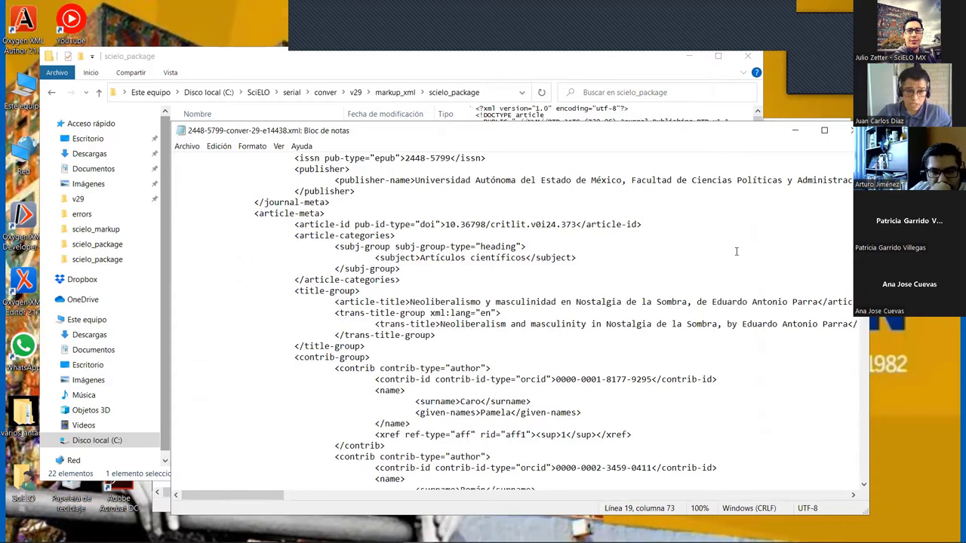
{"action": "key", "text": "Return"}
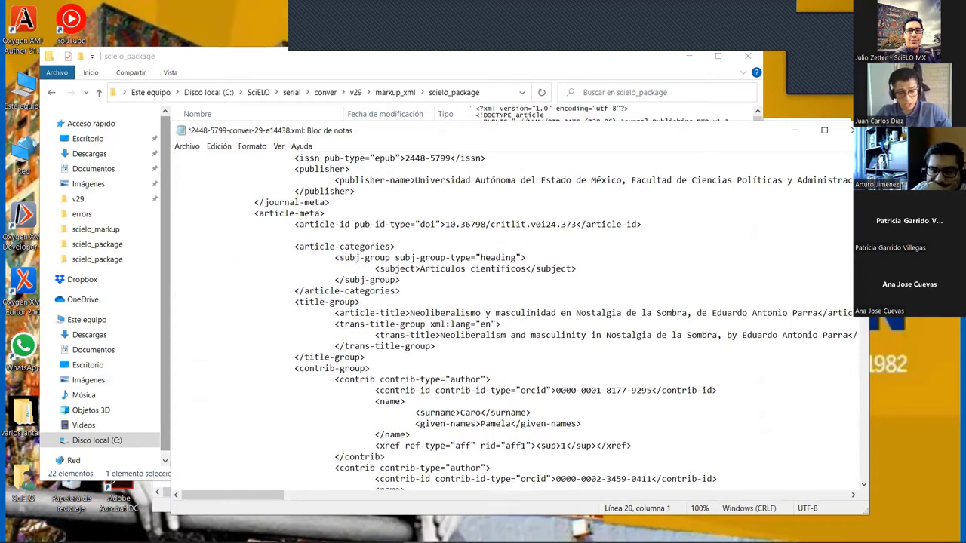
{"action": "type", "text": "<article-id pub-id-type=\"doi\">10.36798/critlit.v0i24.401</article-id>"}
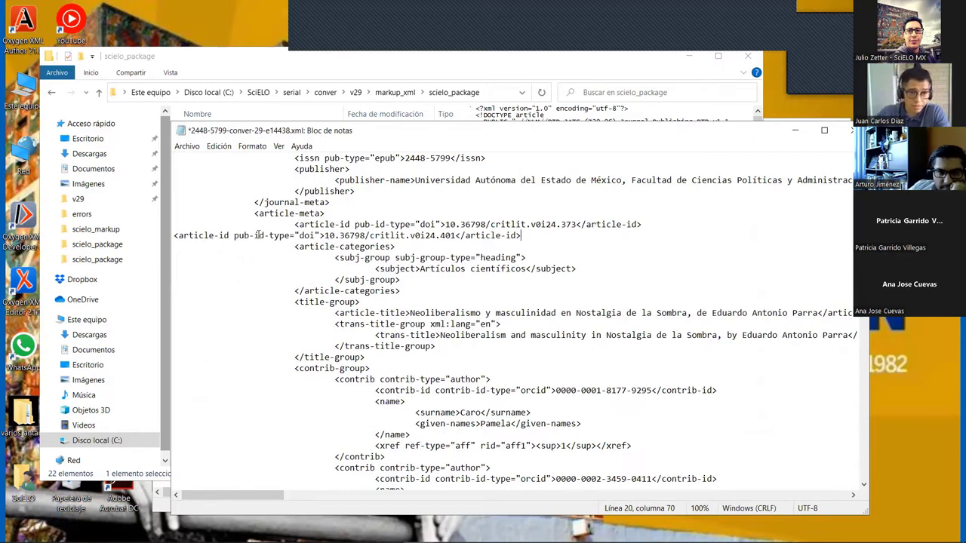
Change the inserted article-id line's pub-id-type to "other" and replace its DOI content with 00101.
{"action": "double_click", "coordinate": [303, 236]}
{"action": "left_click_drag", "start_coordinate": [300, 236], "coordinate": [312, 236]}
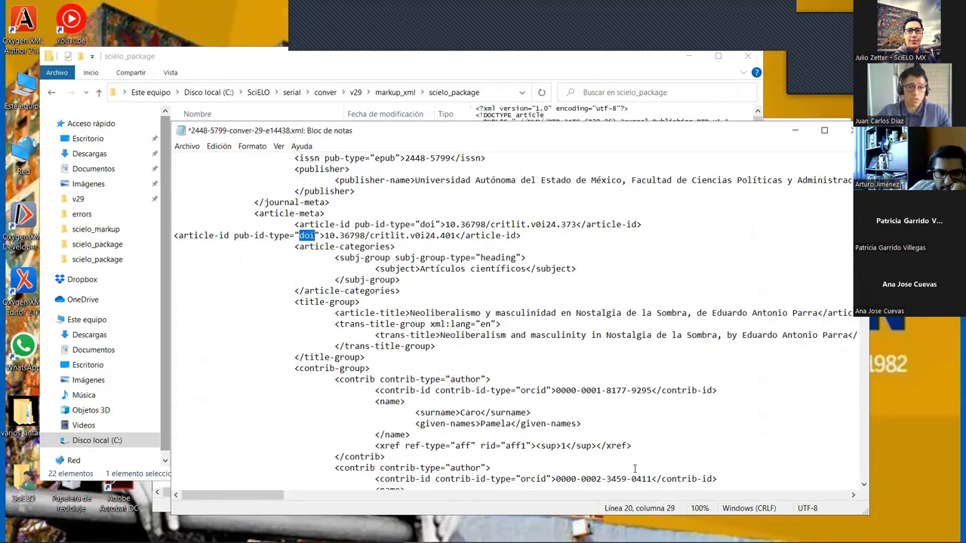
{"action": "type", "text": "other"}
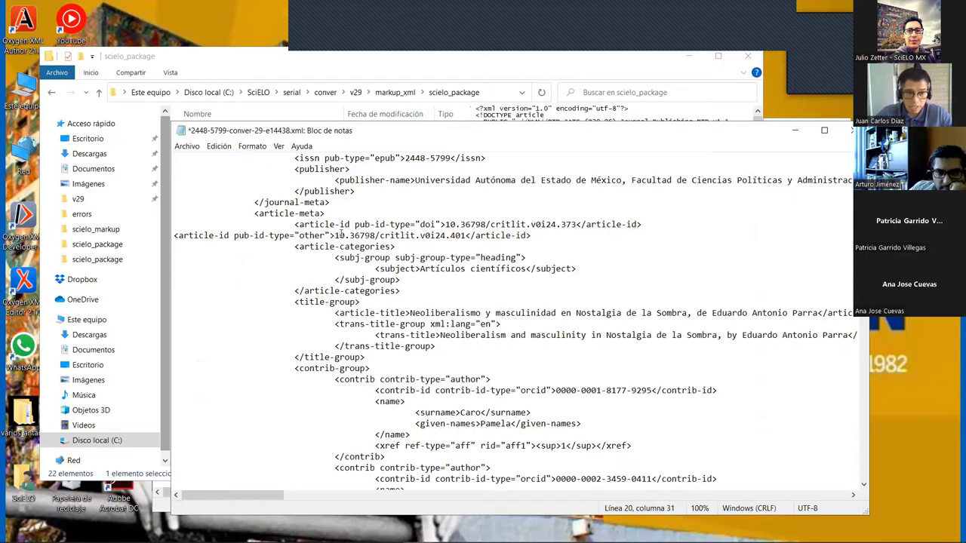
{"action": "left_click_drag", "start_coordinate": [334, 236], "coordinate": [469, 237]}
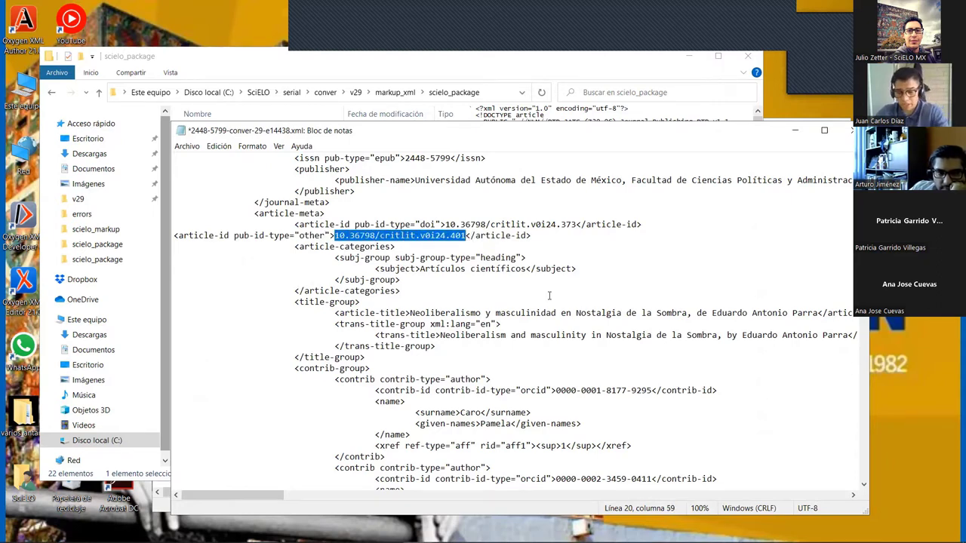
{"action": "key", "text": "BackSpace"}
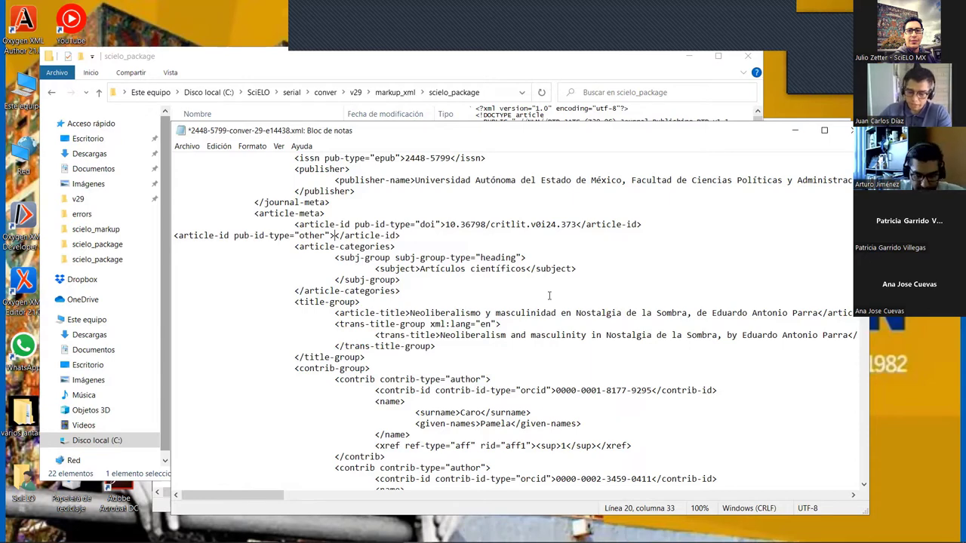
{"action": "type", "text": "00"}
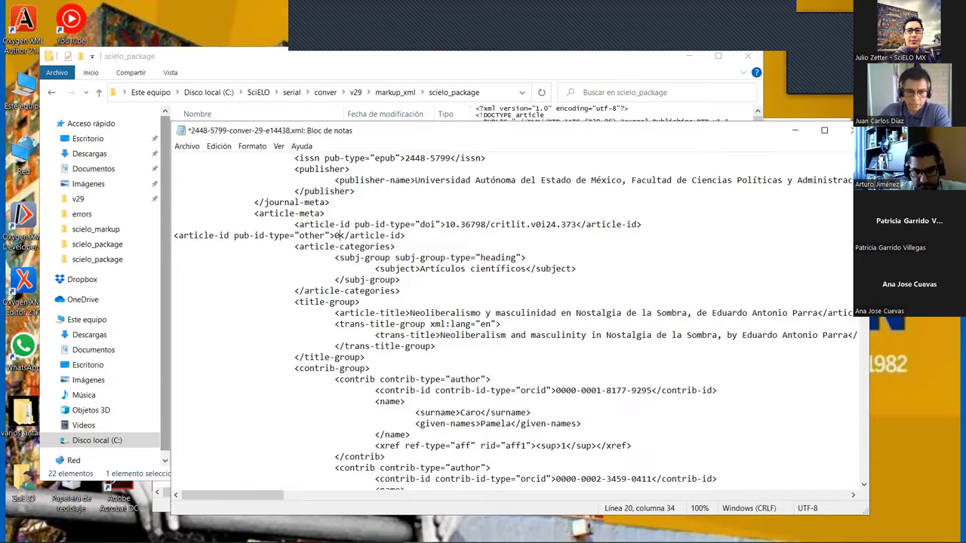
{"action": "type", "text": "101"}
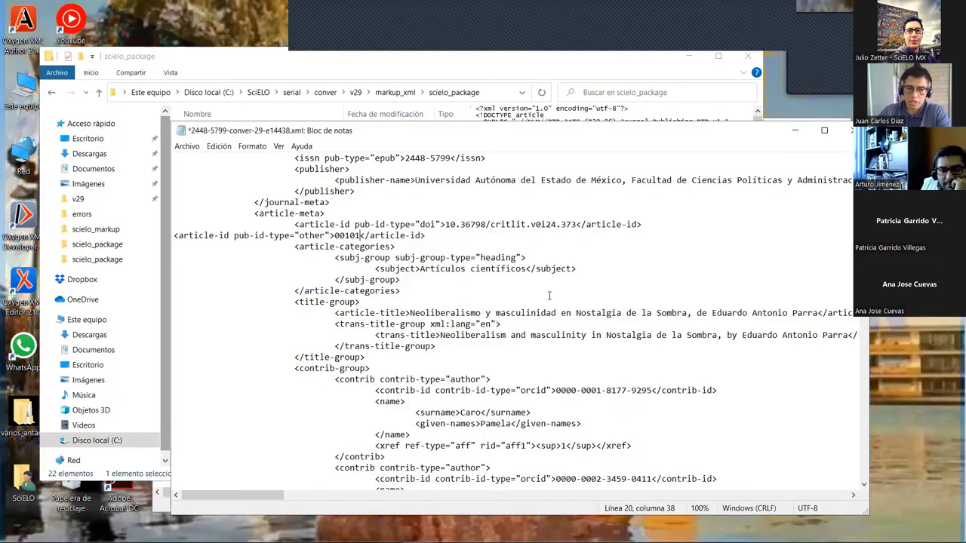
Delete the page-count element from the counts section of the e14438 article-meta, and save and close the file.
{"action": "scroll", "coordinate": [550, 296], "scroll_direction": "down", "scroll_amount": 2}
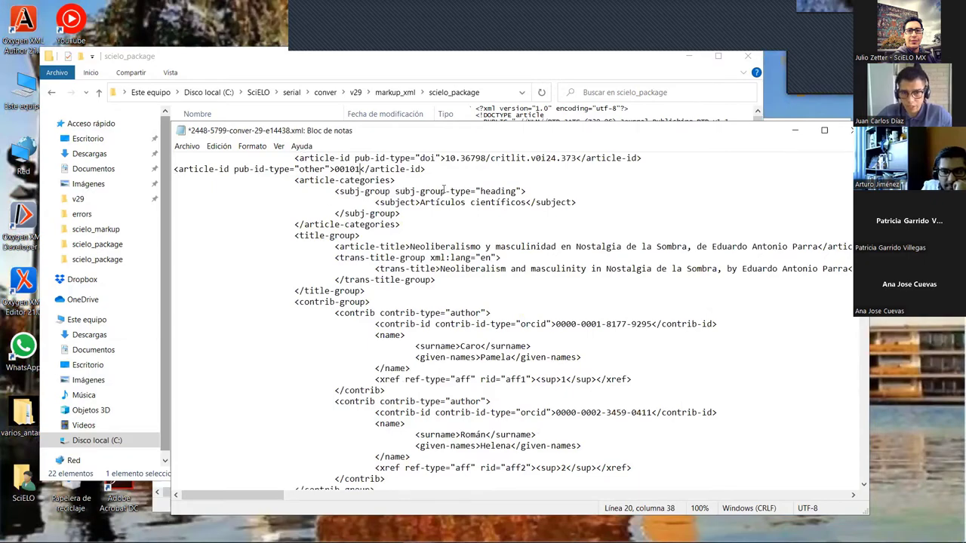
{"action": "scroll", "coordinate": [580, 347], "scroll_direction": "down", "scroll_amount": 5}
{"action": "scroll", "coordinate": [581, 349], "scroll_direction": "down", "scroll_amount": 8}
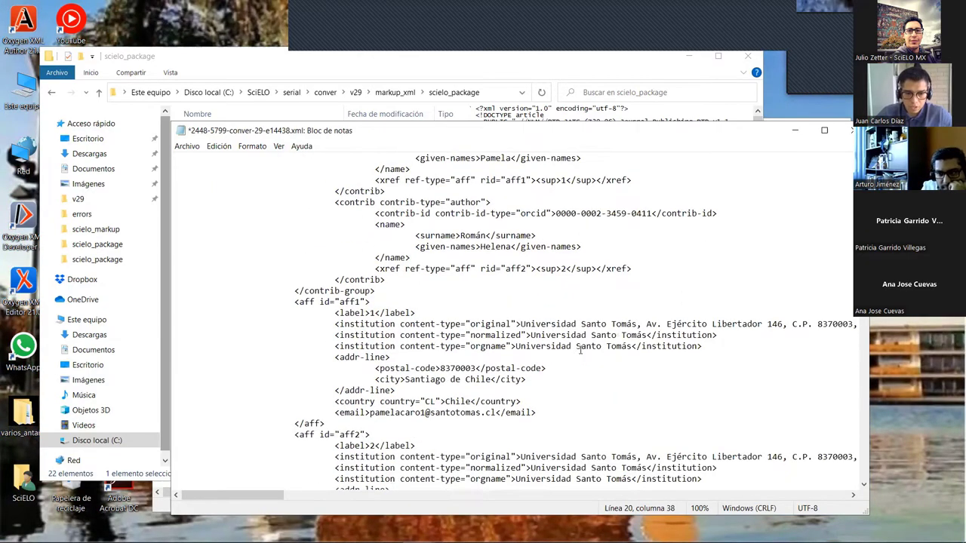
{"action": "scroll", "coordinate": [581, 349], "scroll_direction": "down", "scroll_amount": 3}
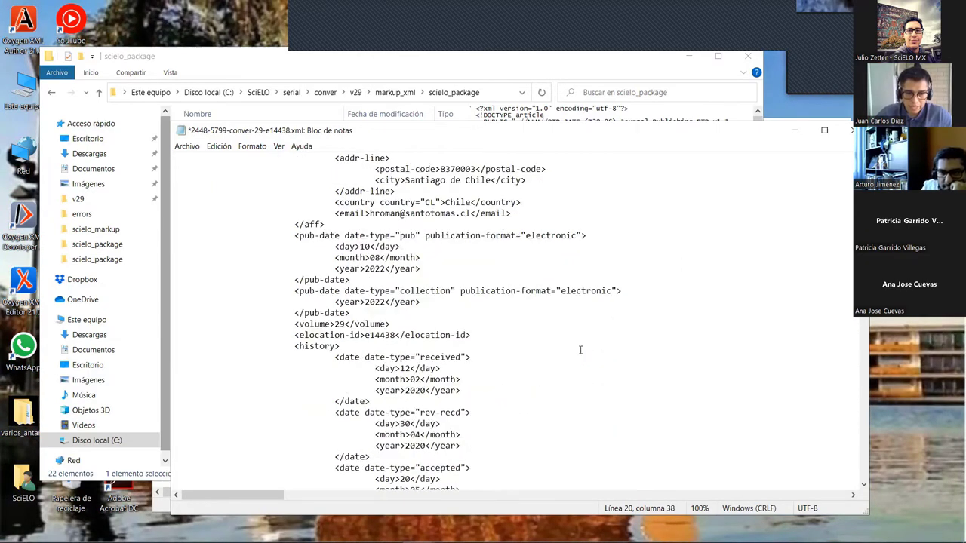
{"action": "scroll", "coordinate": [580, 349], "scroll_direction": "down", "scroll_amount": 7}
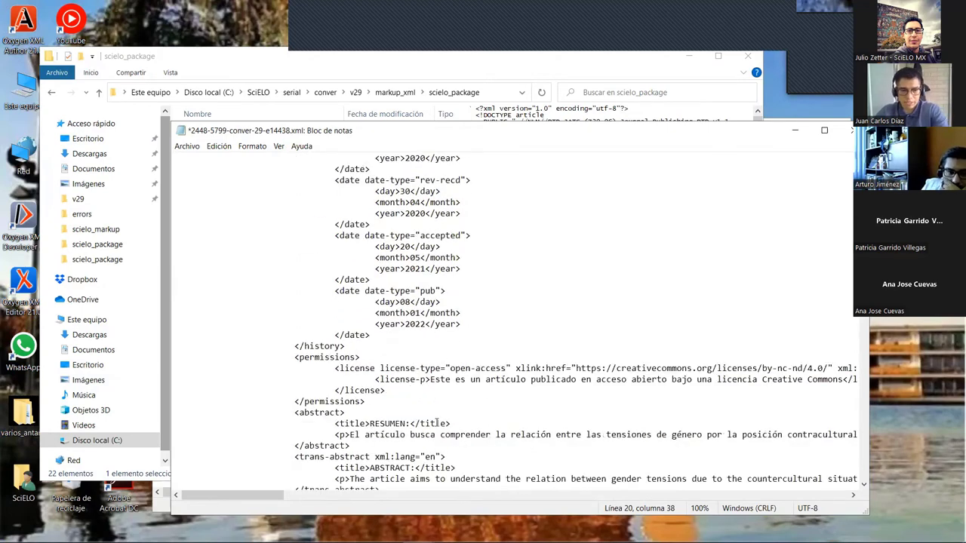
{"action": "scroll", "coordinate": [437, 424], "scroll_direction": "down", "scroll_amount": 12}
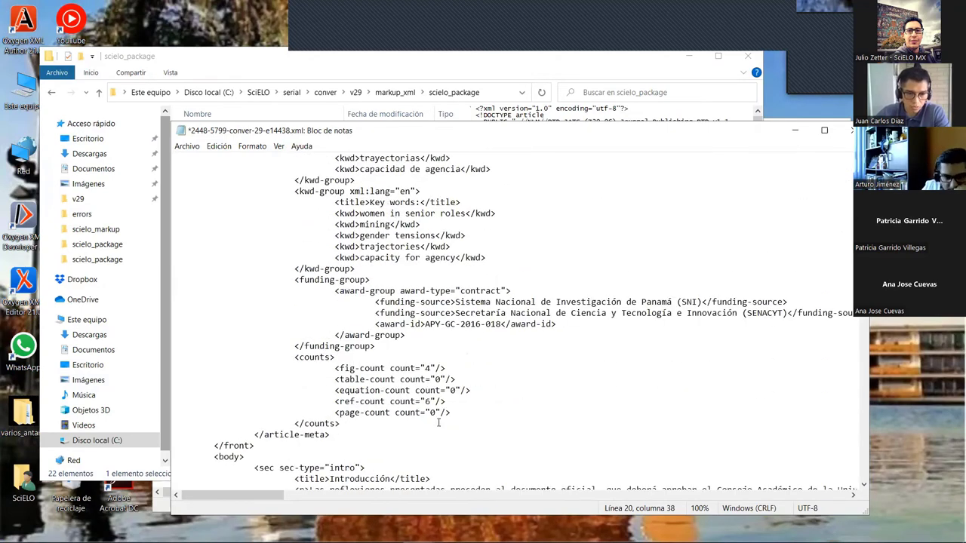
{"action": "left_click", "coordinate": [334, 413]}
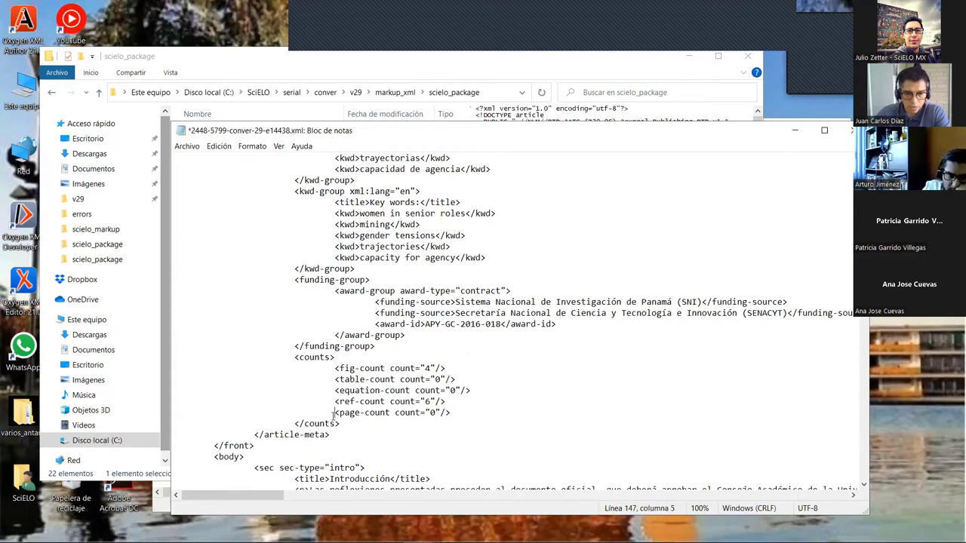
{"action": "left_click", "coordinate": [458, 413], "text": "shift"}
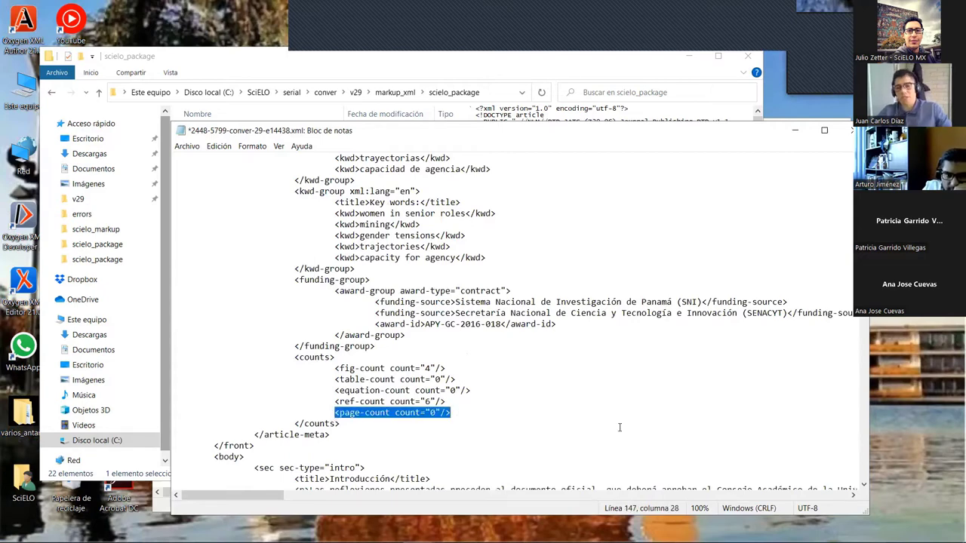
{"action": "key", "text": "Delete"}
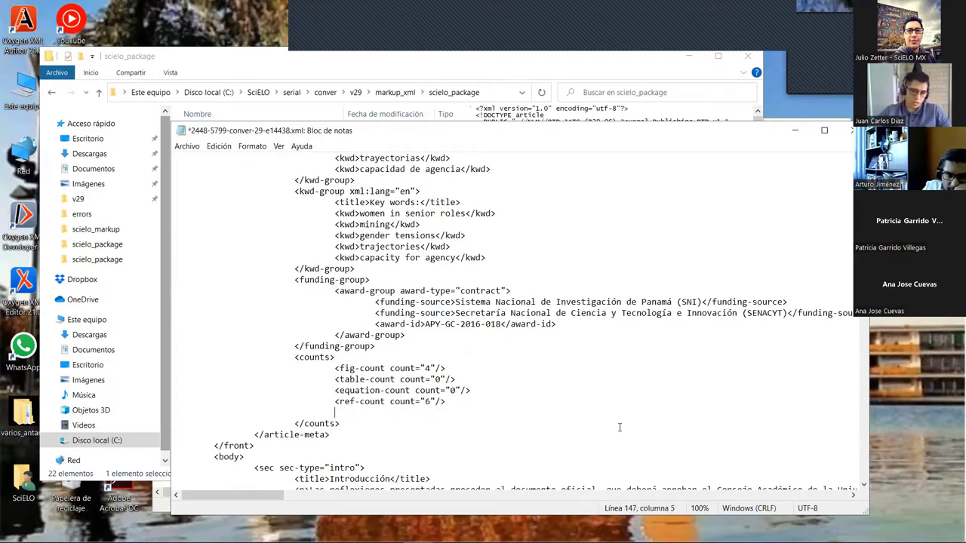
{"action": "key", "text": "ctrl+s"}
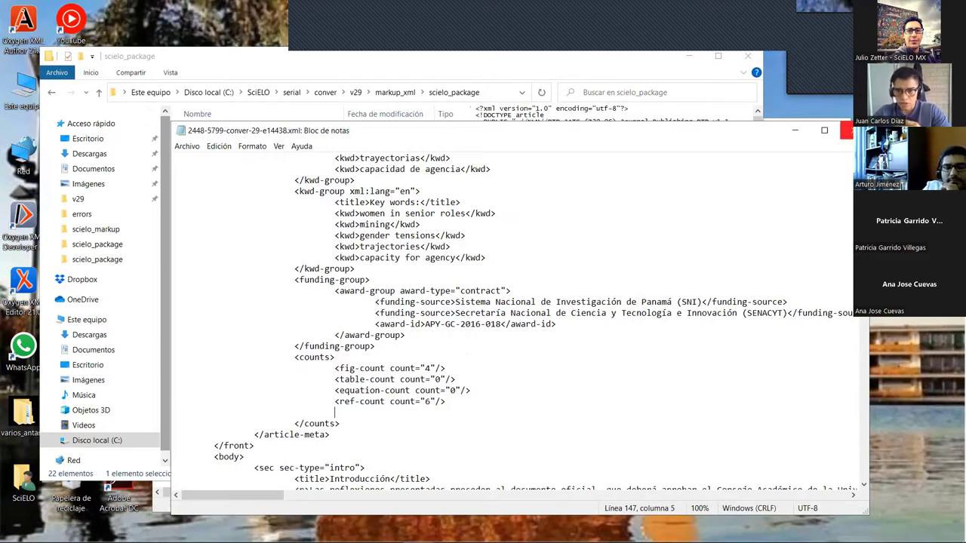
{"action": "left_click", "coordinate": [844, 130]}
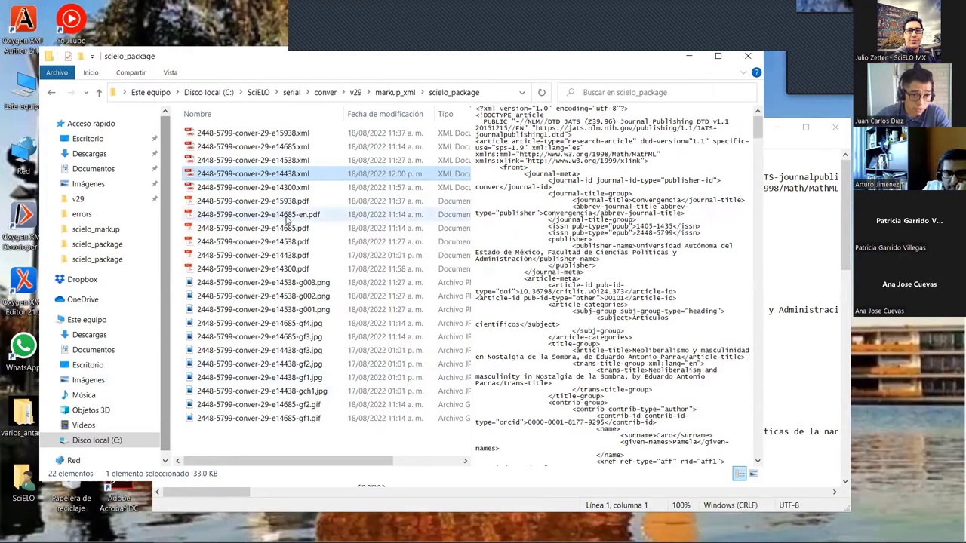
Open 2448-5799-conver-29-e14685.xml from the scielo_package folder in Notepad.
{"action": "left_click", "coordinate": [305, 147]}
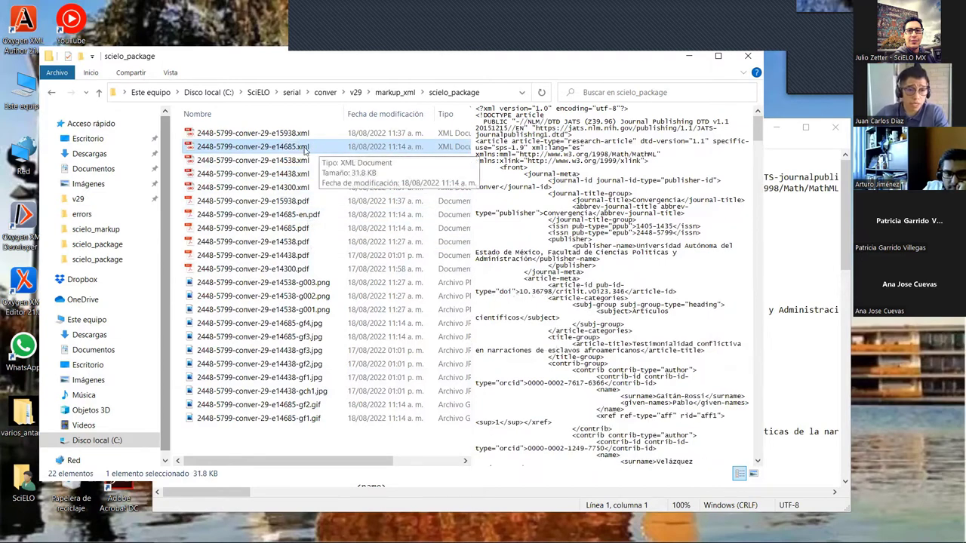
{"action": "right_click", "coordinate": [330, 151]}
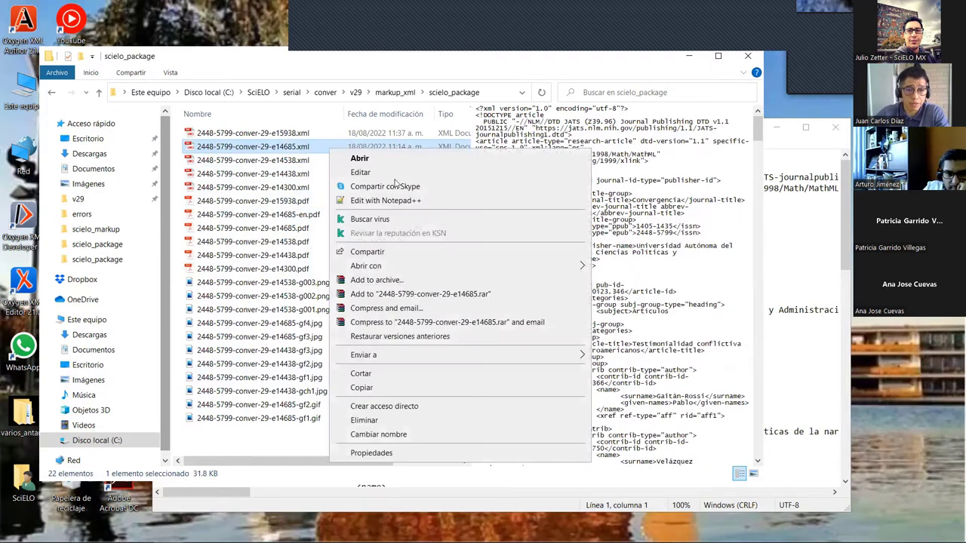
{"action": "mouse_move", "coordinate": [441, 269]}
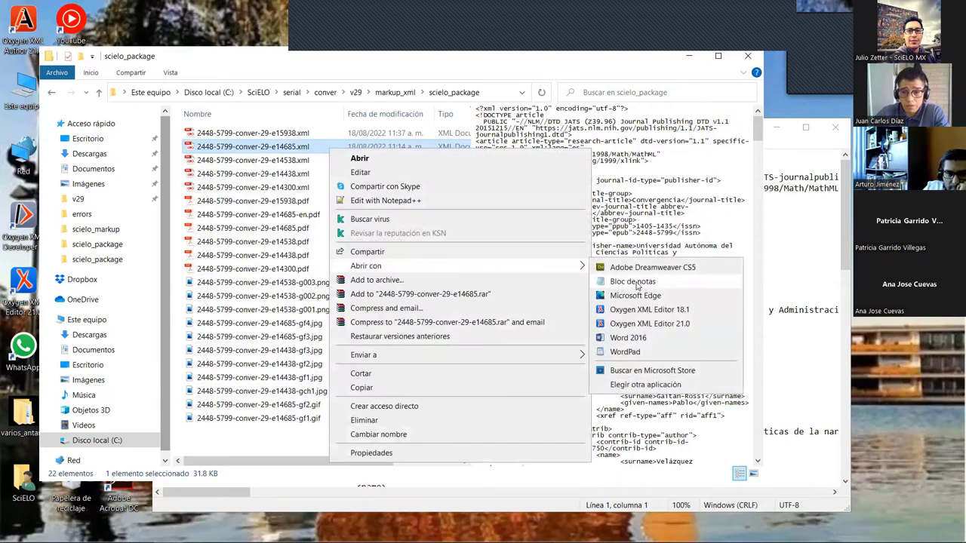
{"action": "left_click", "coordinate": [638, 283]}
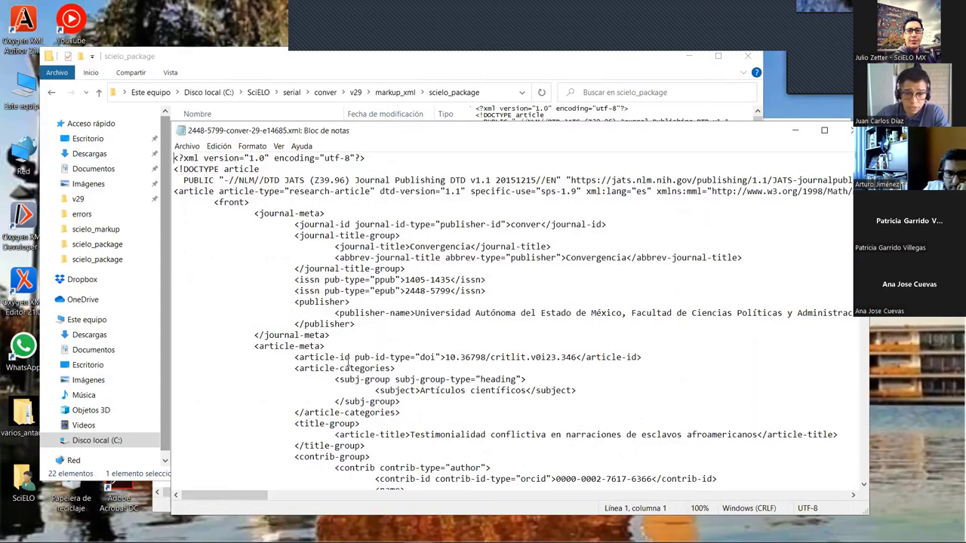
Insert an article-id line with pub-id-type "doi" and content 10.36798/critlit.v0i24.401 beneath the existing article-id in the e14685 article-meta.
{"action": "left_click_drag", "start_coordinate": [253, 348], "coordinate": [326, 348]}
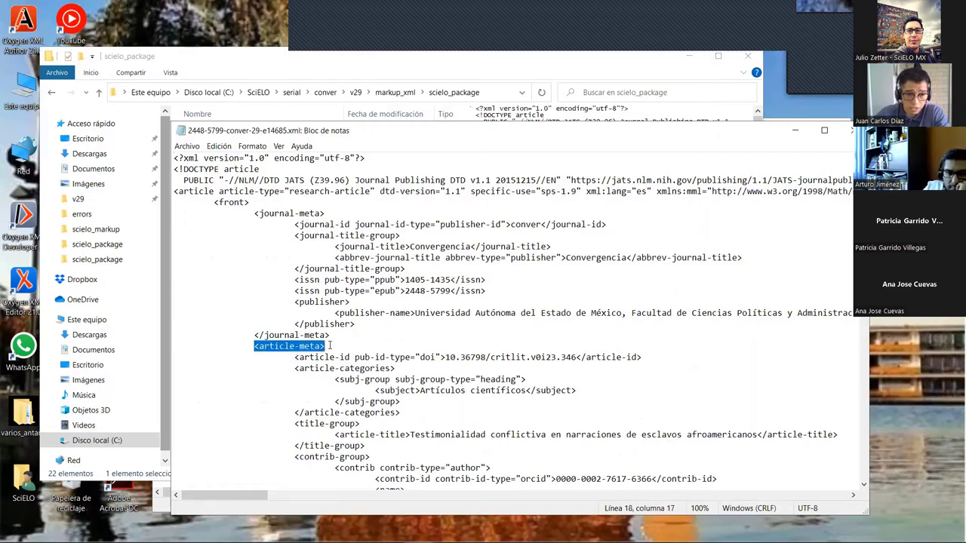
{"action": "scroll", "coordinate": [400, 369], "scroll_direction": "down", "scroll_amount": 2}
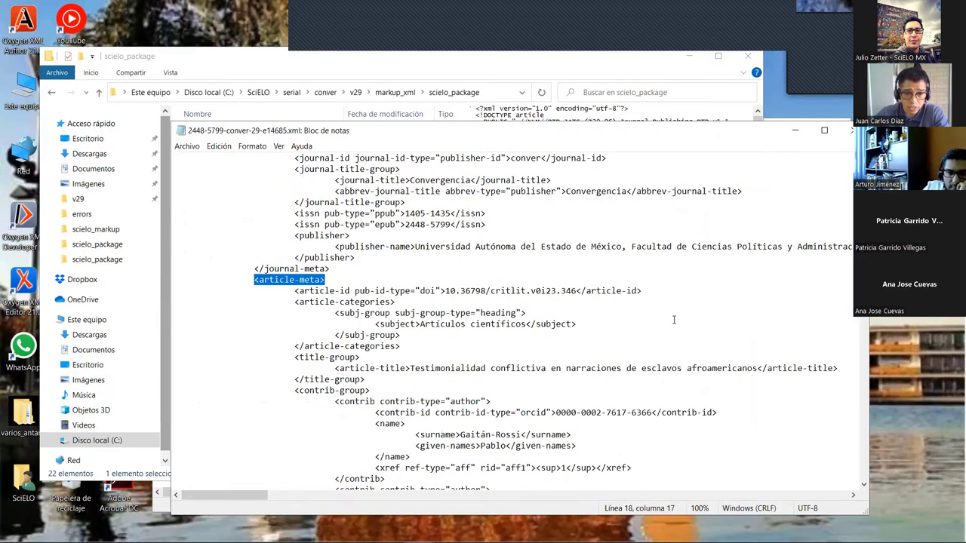
{"action": "left_click", "coordinate": [660, 295]}
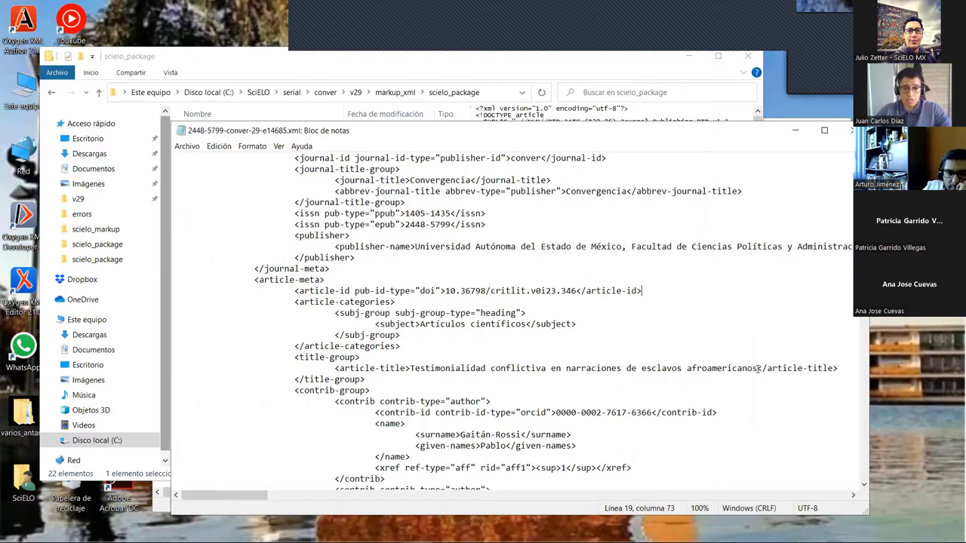
{"action": "key", "text": "Return"}
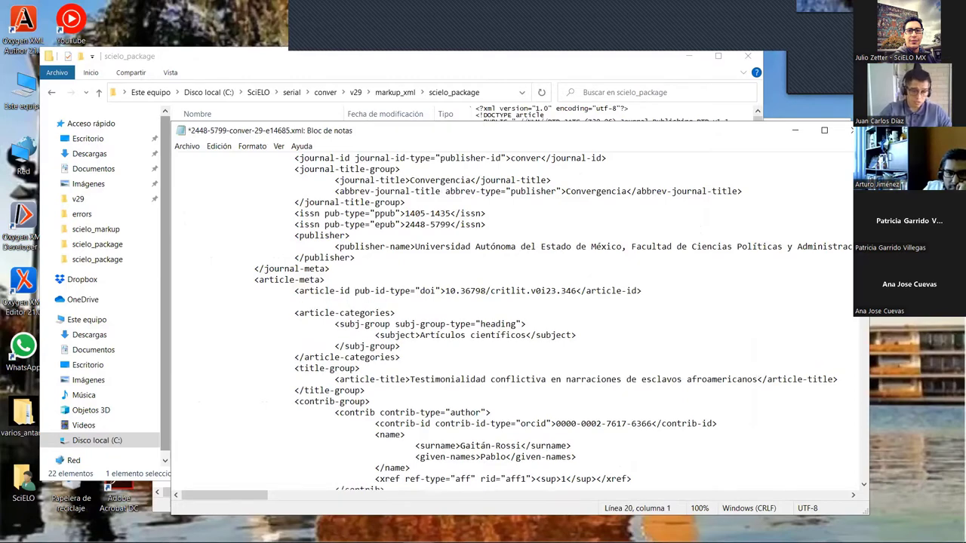
{"action": "type", "text": "<article-id pub-id-type=\"doi\">10.36798/critlit.v0i24.401</article-id>"}
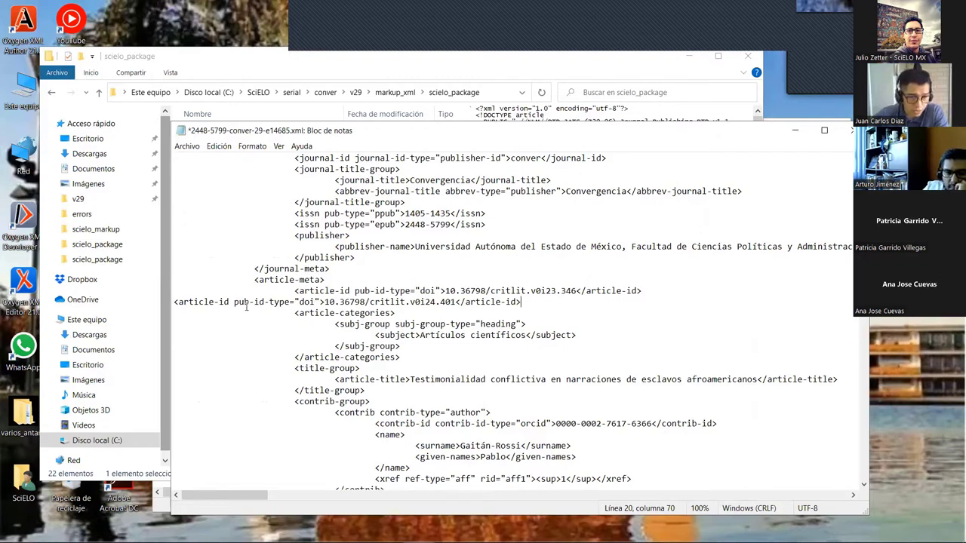
Change the inserted e14685 article-id's pub-id-type to "other" and its content to 00102, and copy the whole line.
{"action": "left_click_drag", "start_coordinate": [269, 302], "coordinate": [507, 302]}
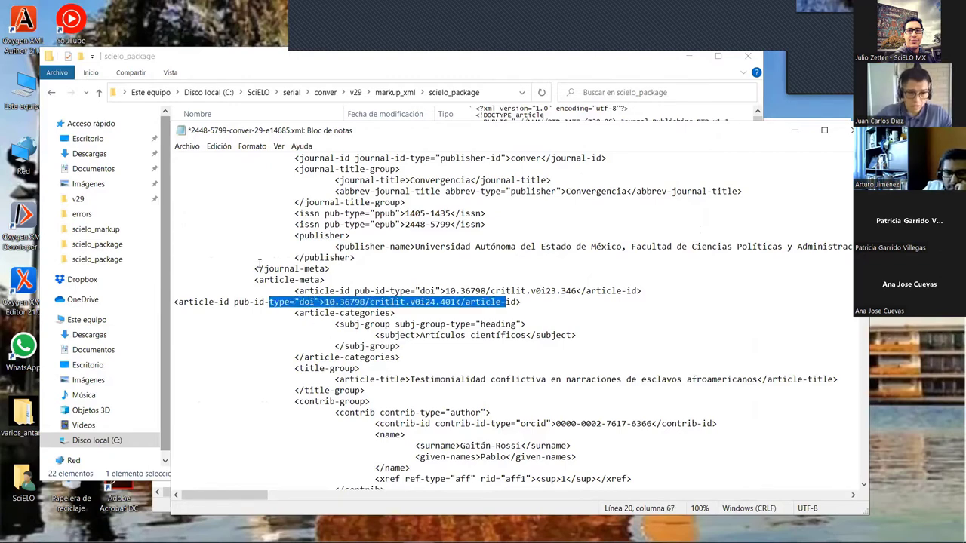
{"action": "left_click", "coordinate": [308, 304]}
{"action": "double_click", "coordinate": [304, 302]}
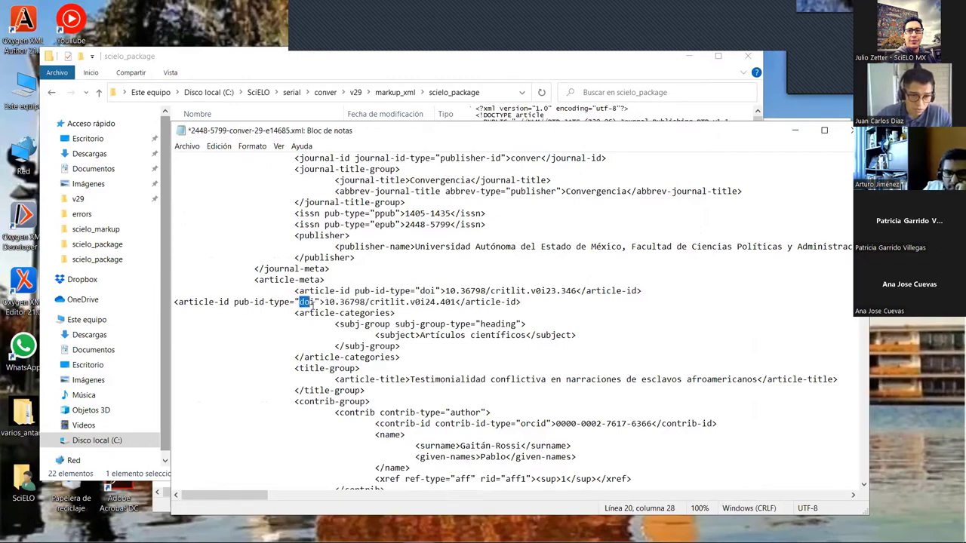
{"action": "type", "text": "other"}
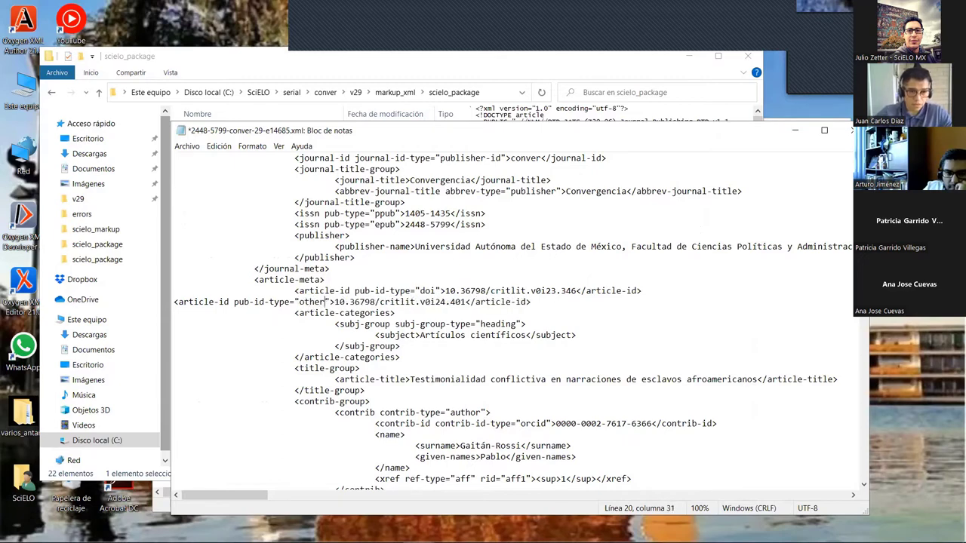
{"action": "left_click_drag", "start_coordinate": [334, 302], "coordinate": [466, 302]}
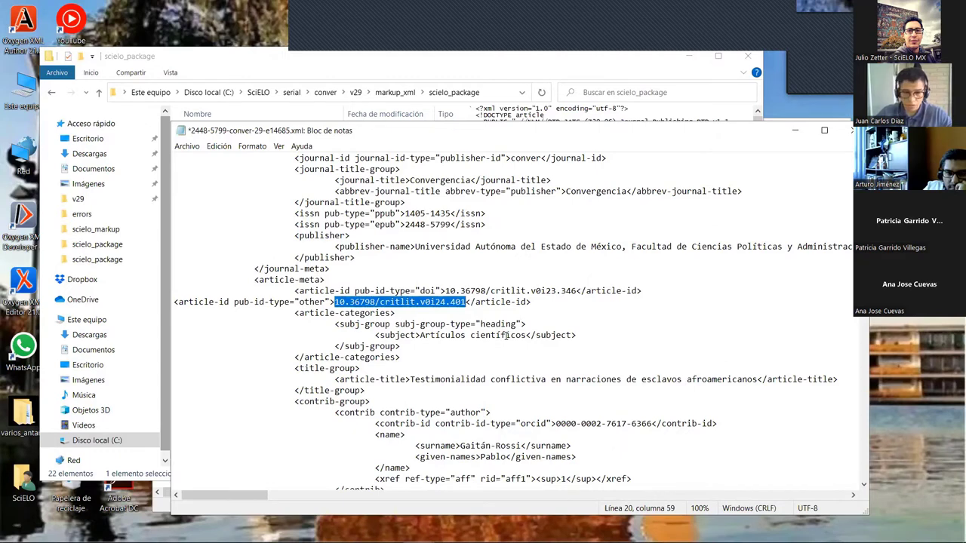
{"action": "type", "text": "00"}
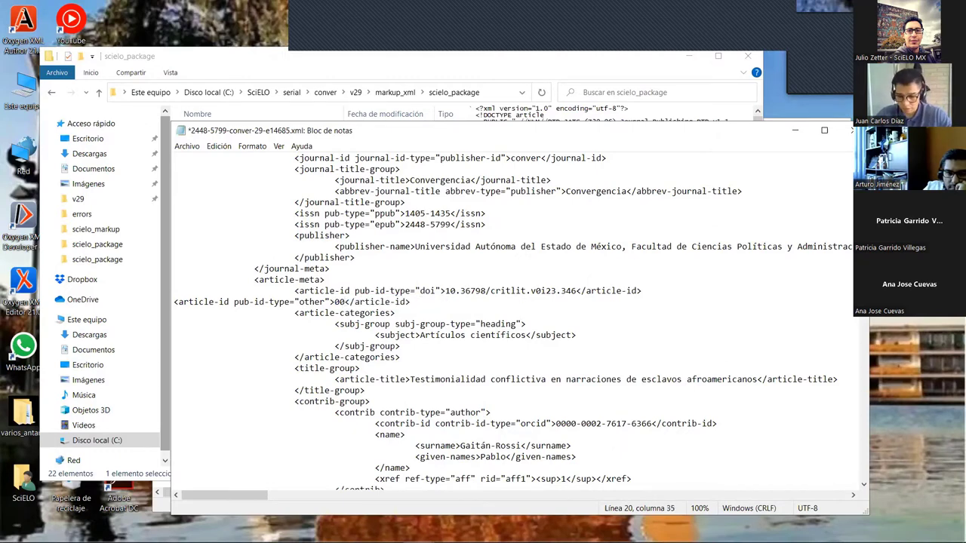
{"action": "type", "text": "102"}
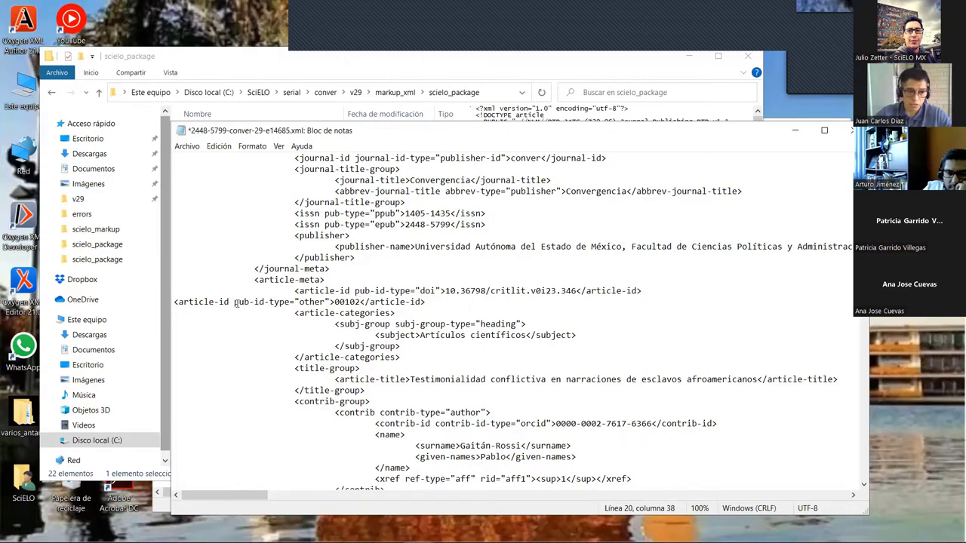
{"action": "left_click_drag", "start_coordinate": [176, 304], "coordinate": [434, 303]}
{"action": "key", "text": "ctrl+c"}
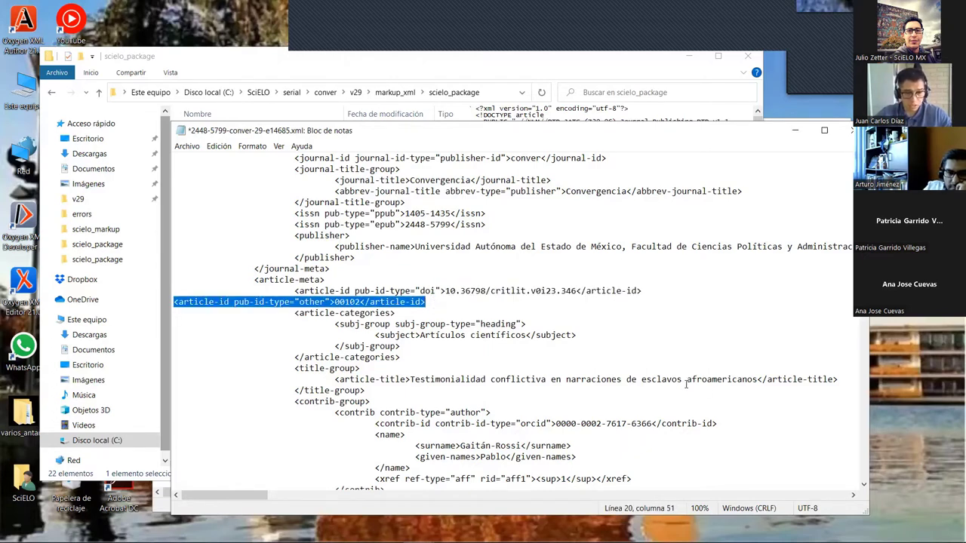
Delete the page-count element from the counts section of the e14685 article-meta, and save and close the file.
{"action": "scroll", "coordinate": [528, 302], "scroll_direction": "down", "scroll_amount": 3}
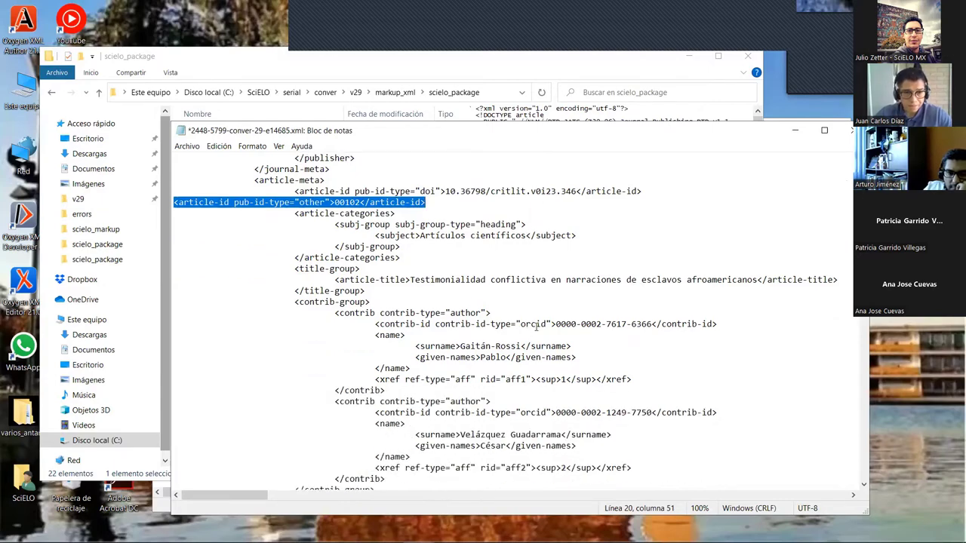
{"action": "scroll", "coordinate": [537, 326], "scroll_direction": "down", "scroll_amount": 18}
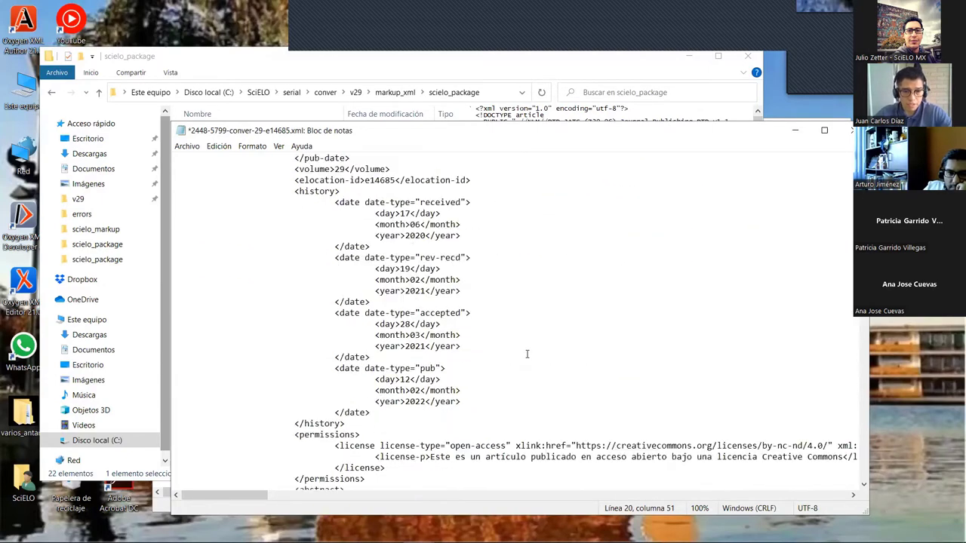
{"action": "scroll", "coordinate": [526, 354], "scroll_direction": "down", "scroll_amount": 8}
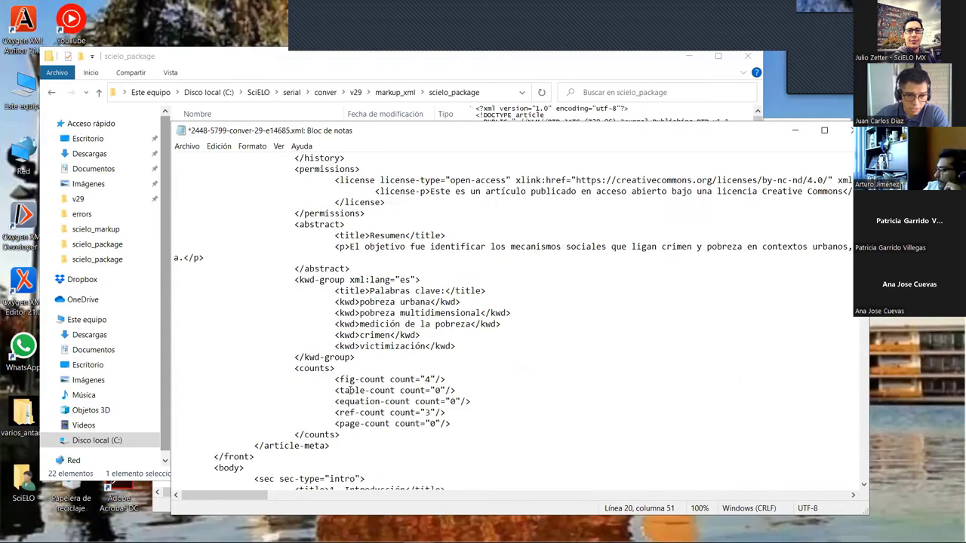
{"action": "left_click_drag", "start_coordinate": [335, 423], "coordinate": [460, 424]}
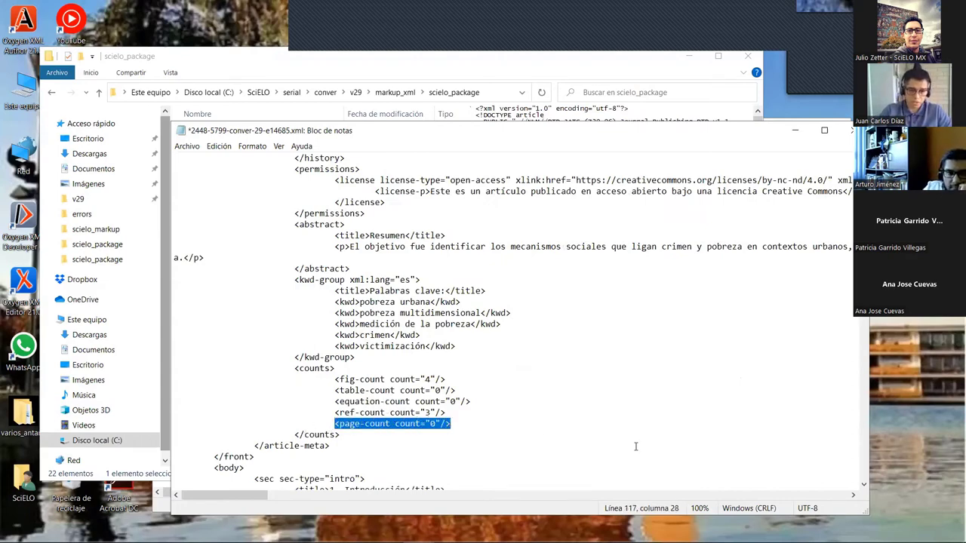
{"action": "key", "text": "BackSpace"}
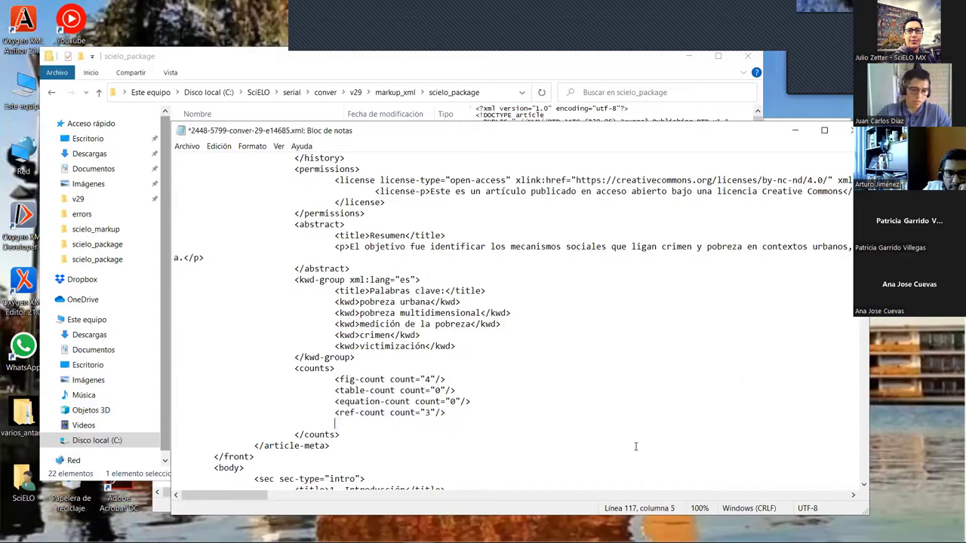
{"action": "key", "text": "ctrl+s"}
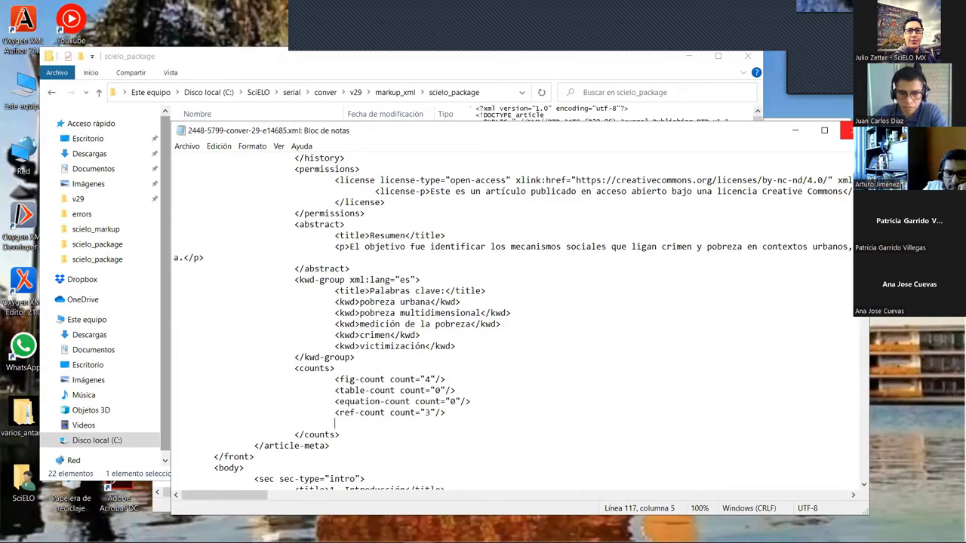
{"action": "left_click", "coordinate": [846, 131]}
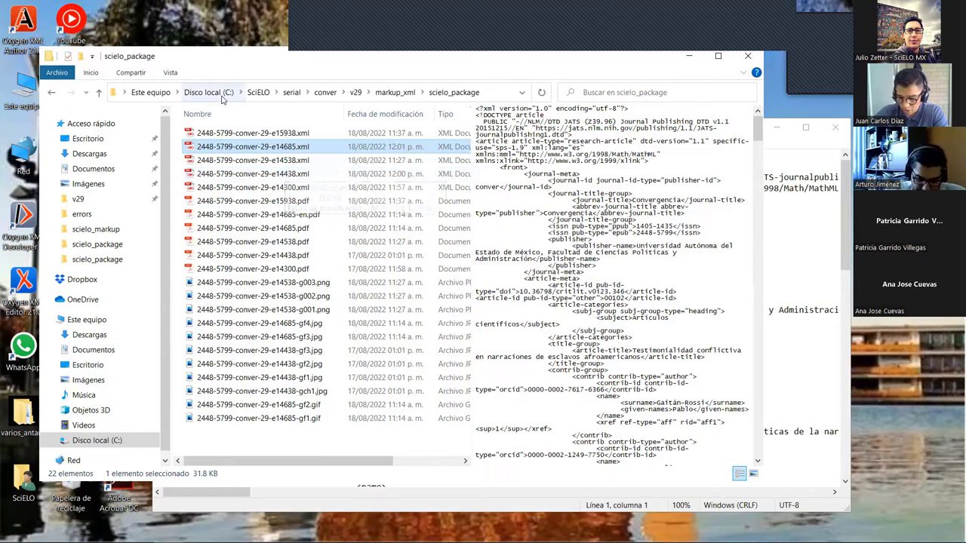
Open 2448-5799-conver-29-e14538.xml from the scielo_package folder in Notepad.
{"action": "left_click", "coordinate": [309, 161]}
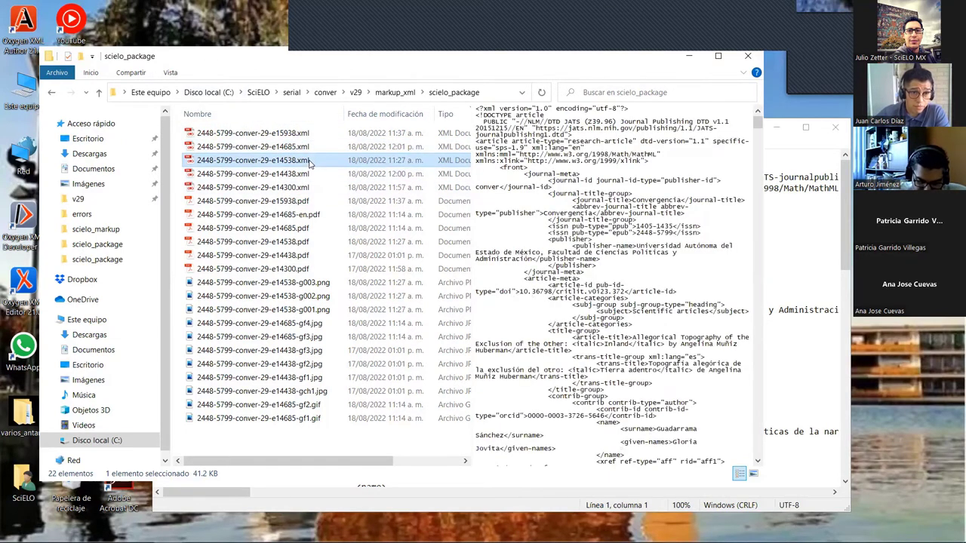
{"action": "right_click", "coordinate": [309, 163]}
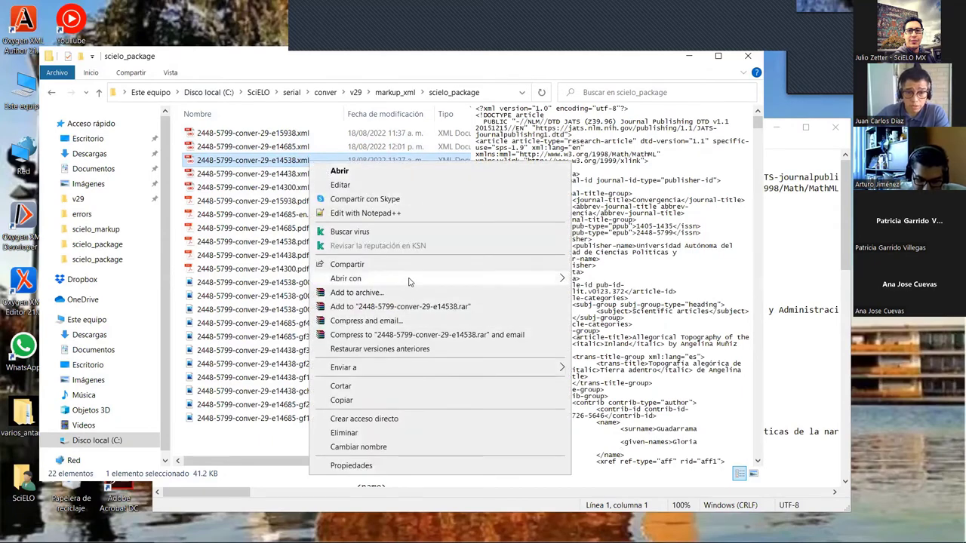
{"action": "mouse_move", "coordinate": [412, 279]}
{"action": "left_click", "coordinate": [611, 295]}
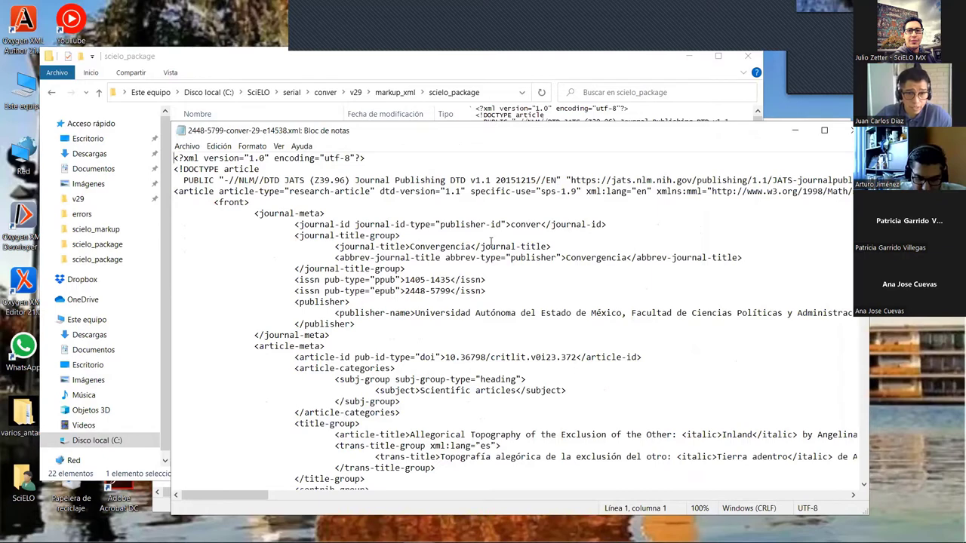
Paste the copied "other" article-id line beneath the DOI article-id in the e14538 article-meta and set its content to 00103.
{"action": "scroll", "coordinate": [314, 333], "scroll_direction": "down", "scroll_amount": 3}
{"action": "scroll", "coordinate": [314, 334], "scroll_direction": "down", "scroll_amount": 1}
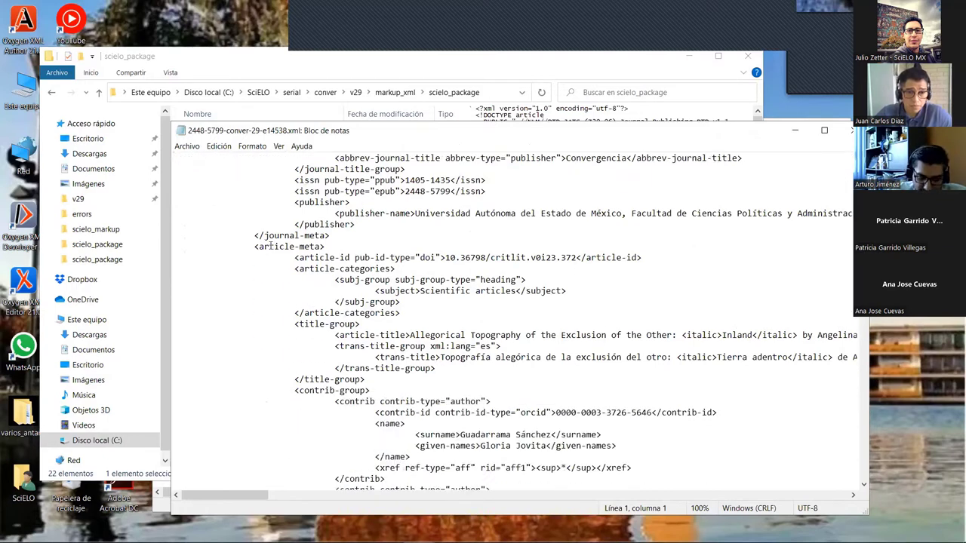
{"action": "left_click", "coordinate": [658, 261]}
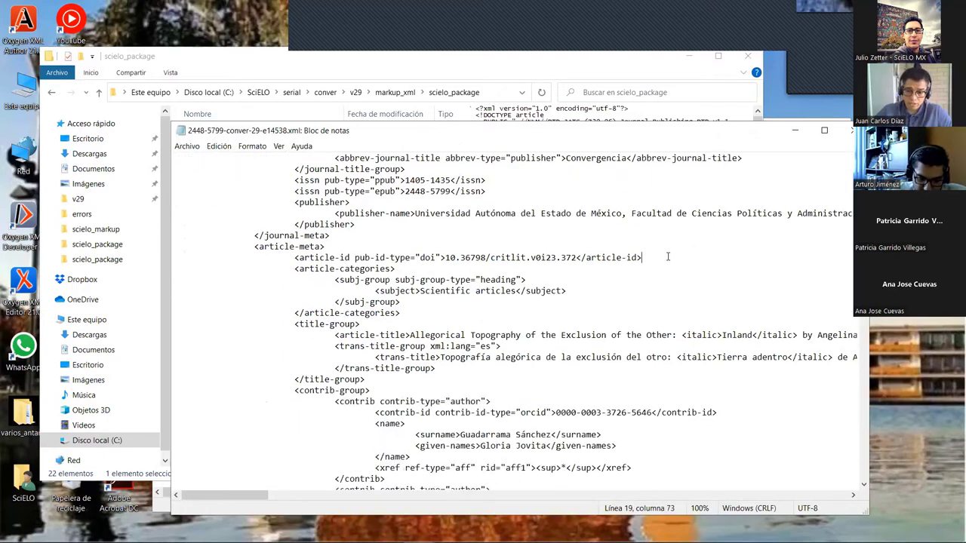
{"action": "key", "text": "Return"}
{"action": "key", "text": "ctrl+v"}
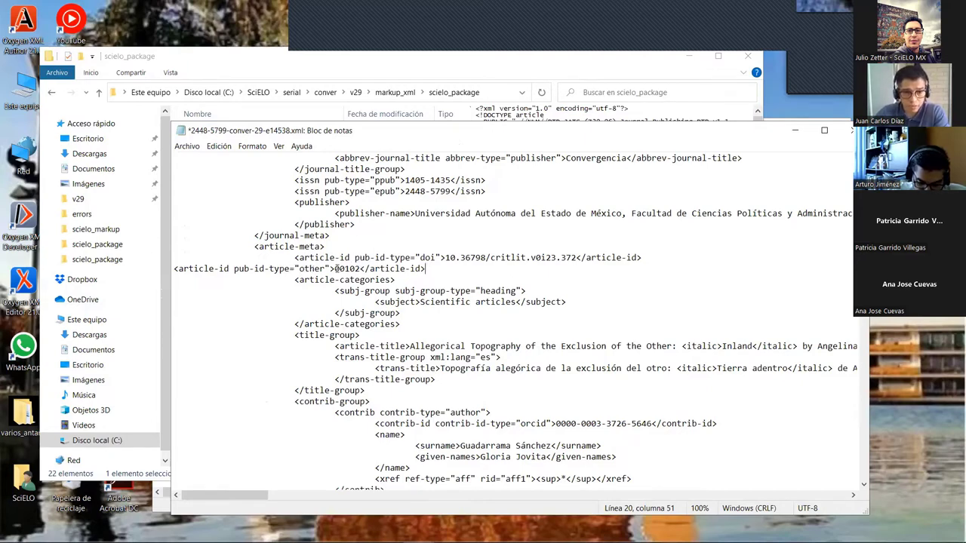
{"action": "left_click", "coordinate": [359, 268]}
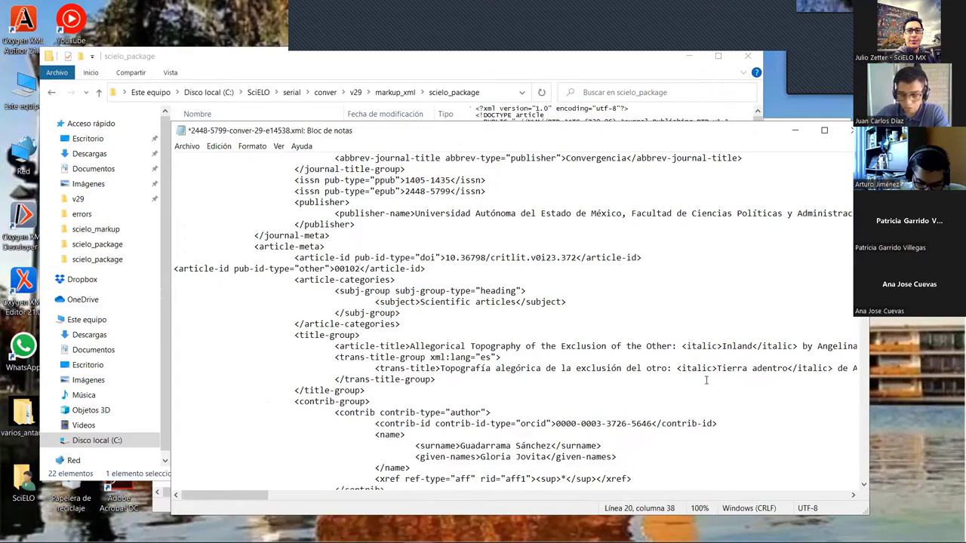
{"action": "key", "text": "BackSpace"}
{"action": "type", "text": "3"}
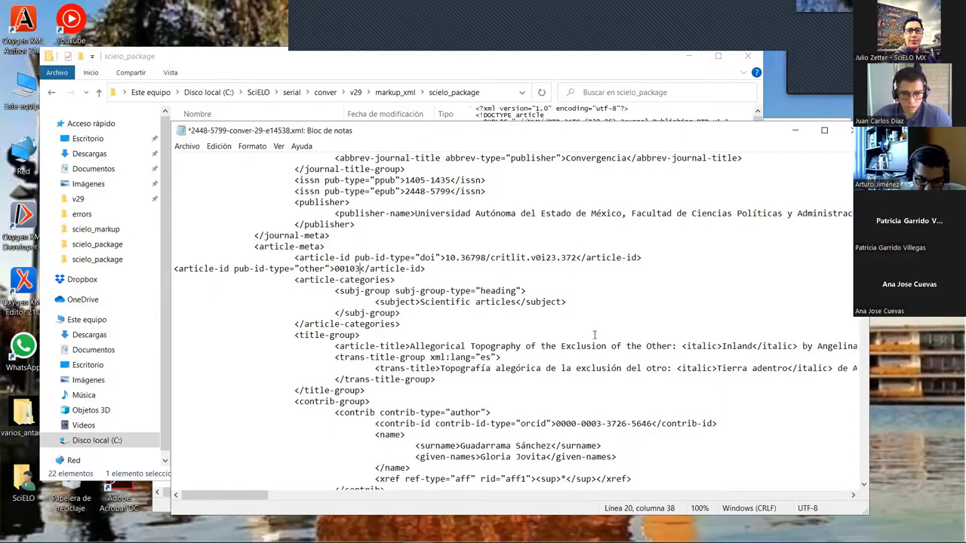
Delete the page-count element from the counts section of the e14538 article-meta, and save and close the file.
{"action": "scroll", "coordinate": [593, 340], "scroll_direction": "down", "scroll_amount": 2}
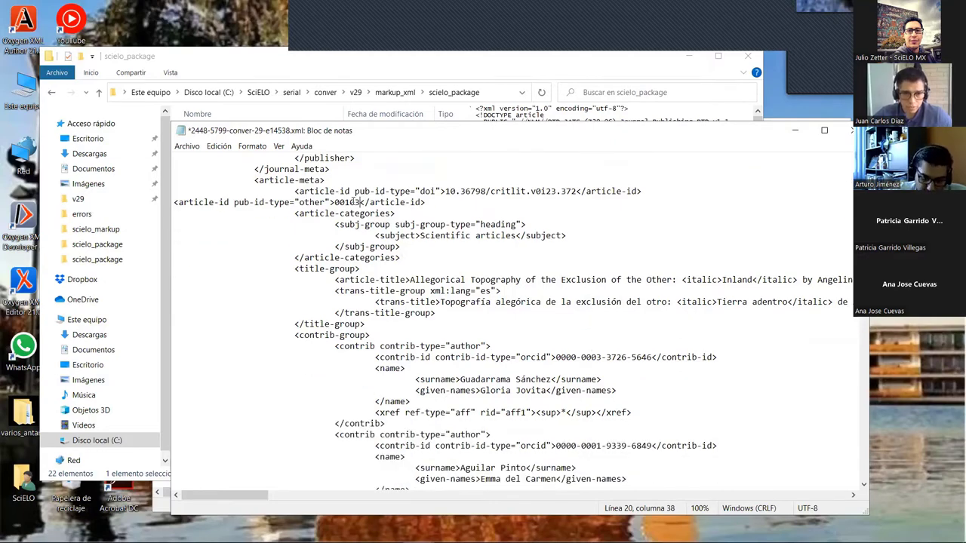
{"action": "scroll", "coordinate": [574, 313], "scroll_direction": "down", "scroll_amount": 4}
{"action": "scroll", "coordinate": [574, 313], "scroll_direction": "down", "scroll_amount": 20}
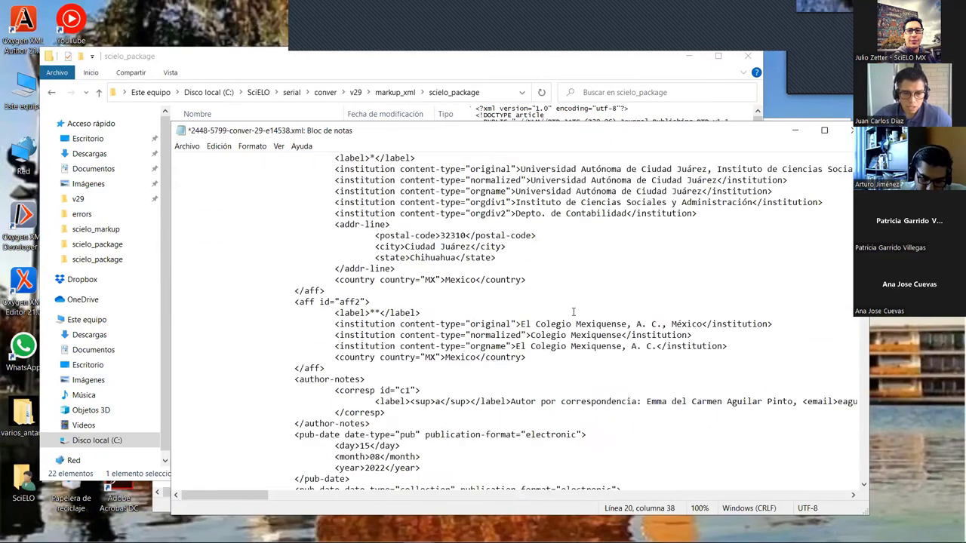
{"action": "scroll", "coordinate": [577, 318], "scroll_direction": "down", "scroll_amount": 5}
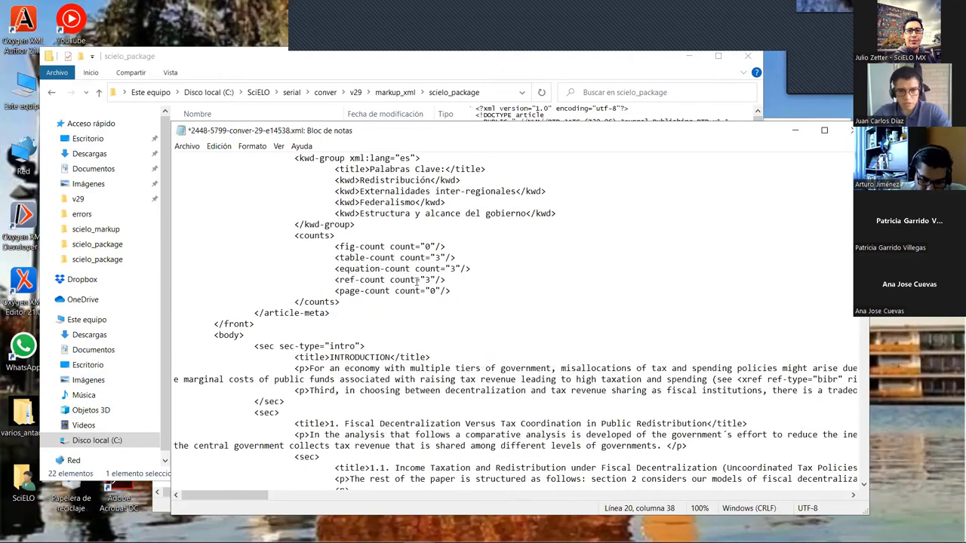
{"action": "left_click", "coordinate": [336, 291]}
{"action": "left_click", "coordinate": [451, 291], "text": "shift"}
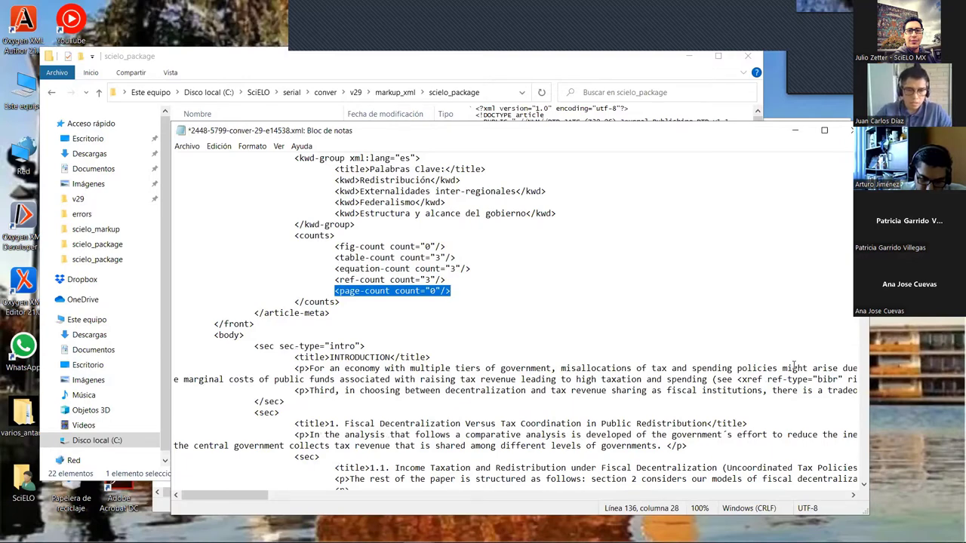
{"action": "key", "text": "Delete"}
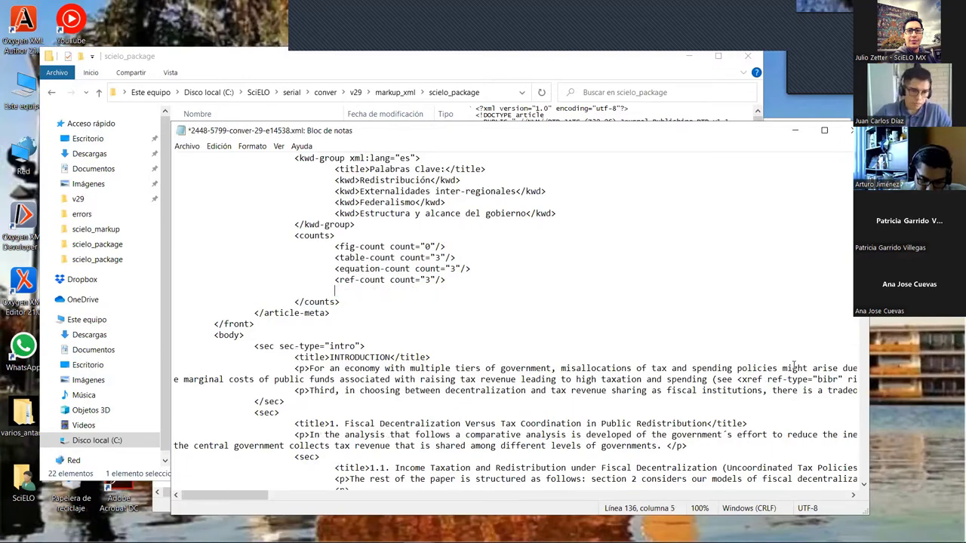
{"action": "key", "text": "ctrl+s"}
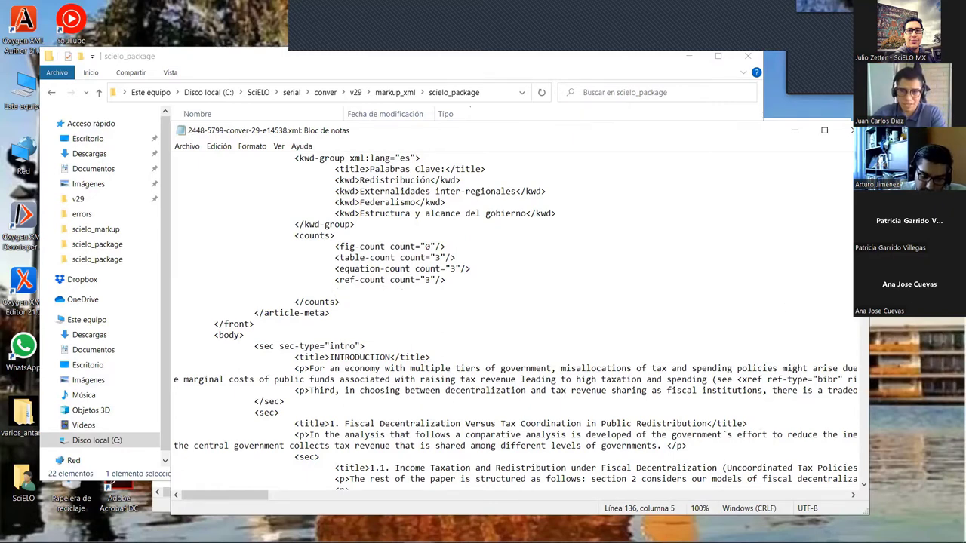
{"action": "key", "text": "alt+F4"}
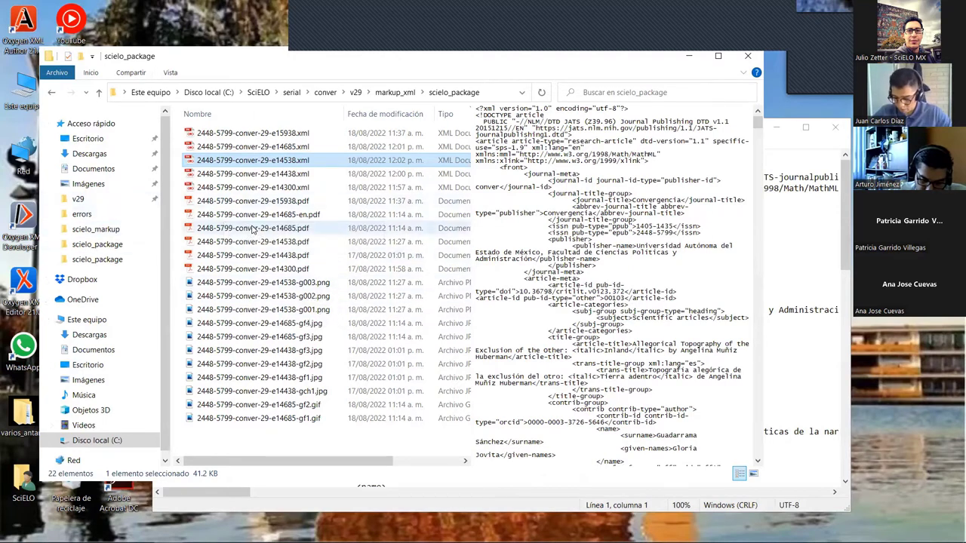
Open 2448-5799-conver-29-e15938.xml from the scielo_package folder in Notepad.
{"action": "left_click", "coordinate": [305, 135]}
{"action": "right_click", "coordinate": [306, 136]}
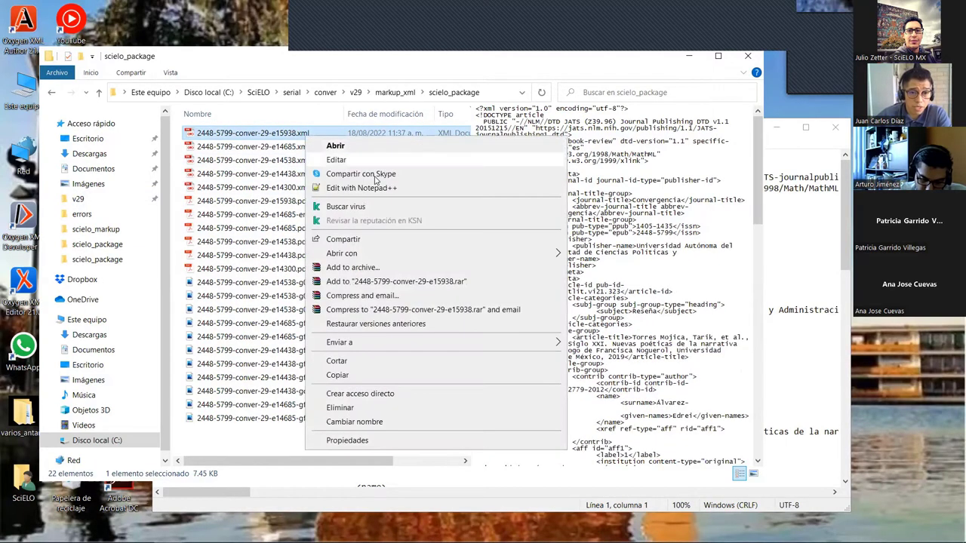
{"action": "mouse_move", "coordinate": [396, 257]}
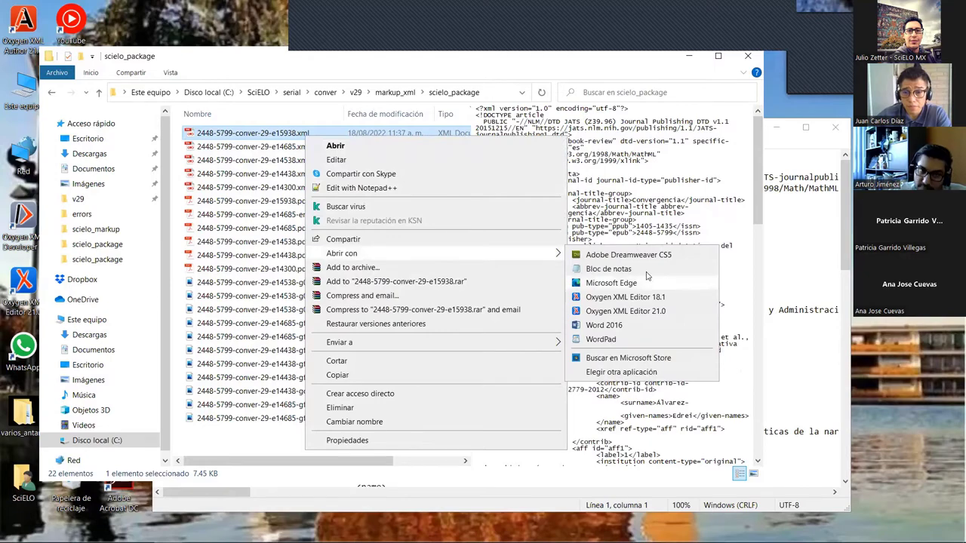
{"action": "left_click", "coordinate": [646, 271]}
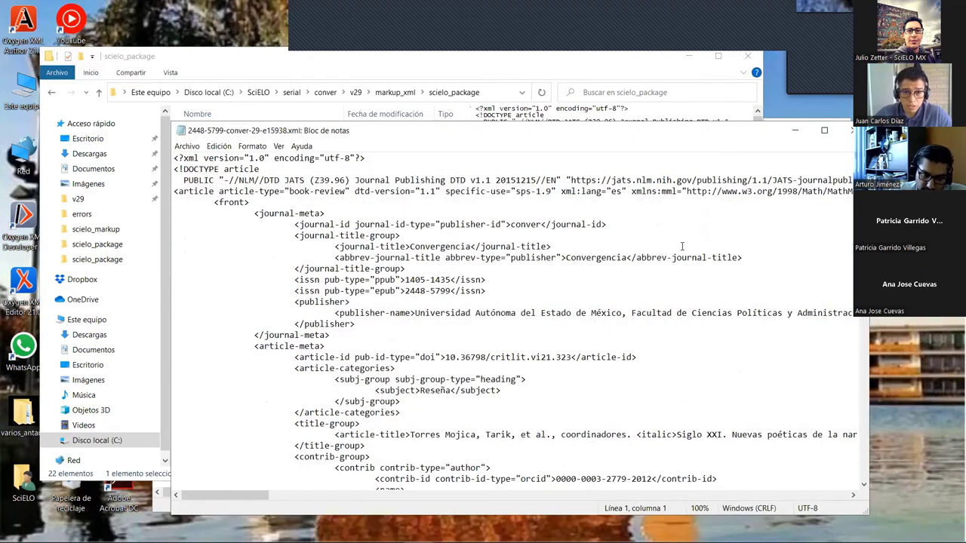
Paste the copied "other" article-id line beneath the DOI article-id in the e15938 article-meta and set its content to 00201.
{"action": "scroll", "coordinate": [519, 279], "scroll_direction": "down", "scroll_amount": 3}
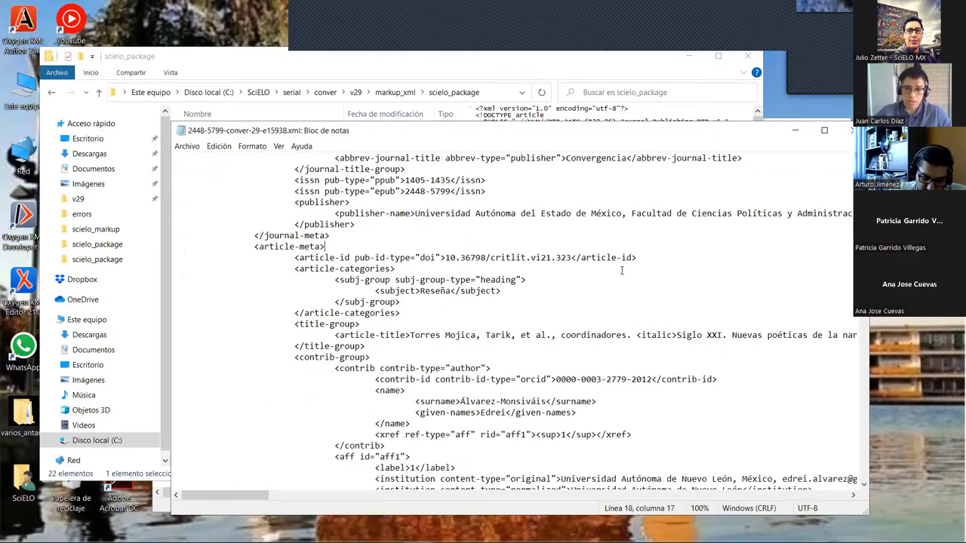
{"action": "left_click", "coordinate": [243, 247]}
{"action": "left_click", "coordinate": [331, 247], "text": "shift"}
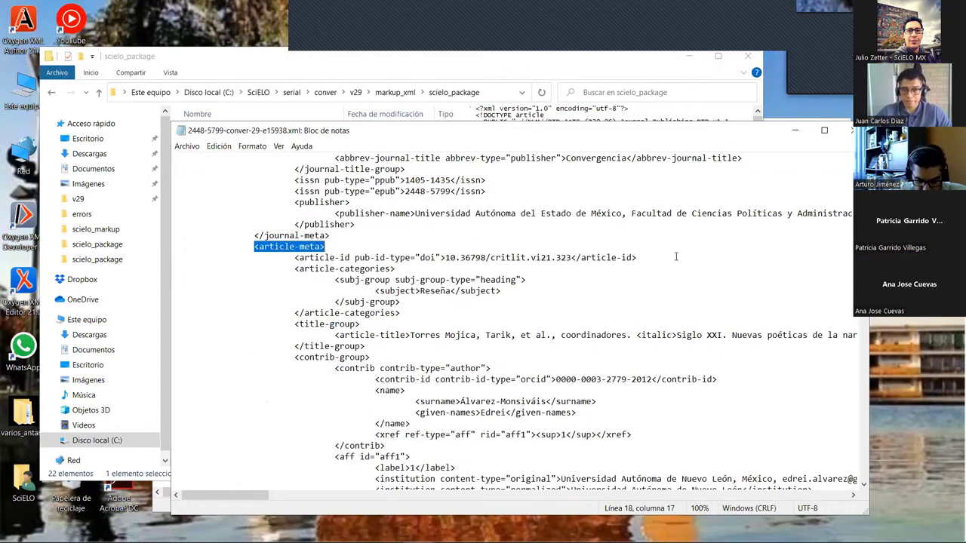
{"action": "left_click", "coordinate": [677, 257]}
{"action": "key", "text": "Return"}
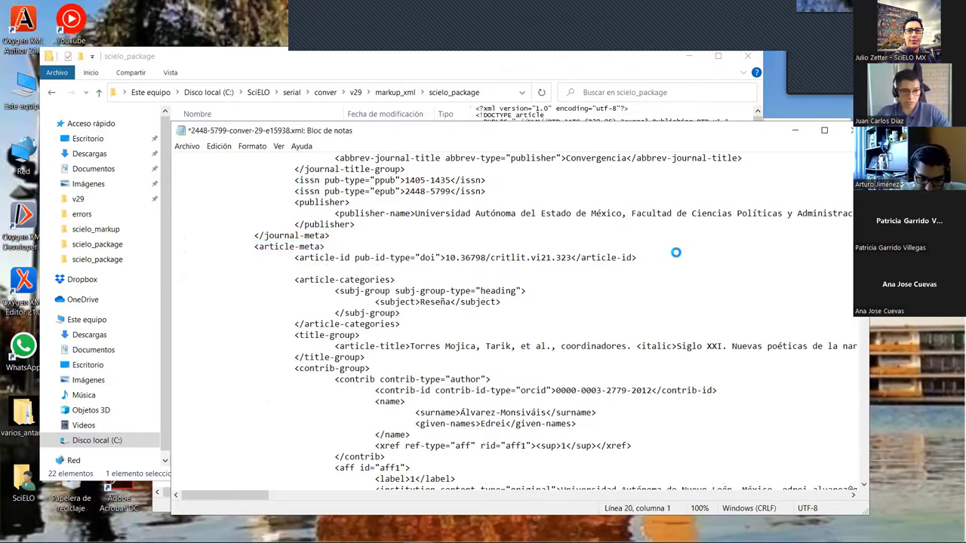
{"action": "type", "text": "<article-id pub-id-type=\"other\">00102</article-id>"}
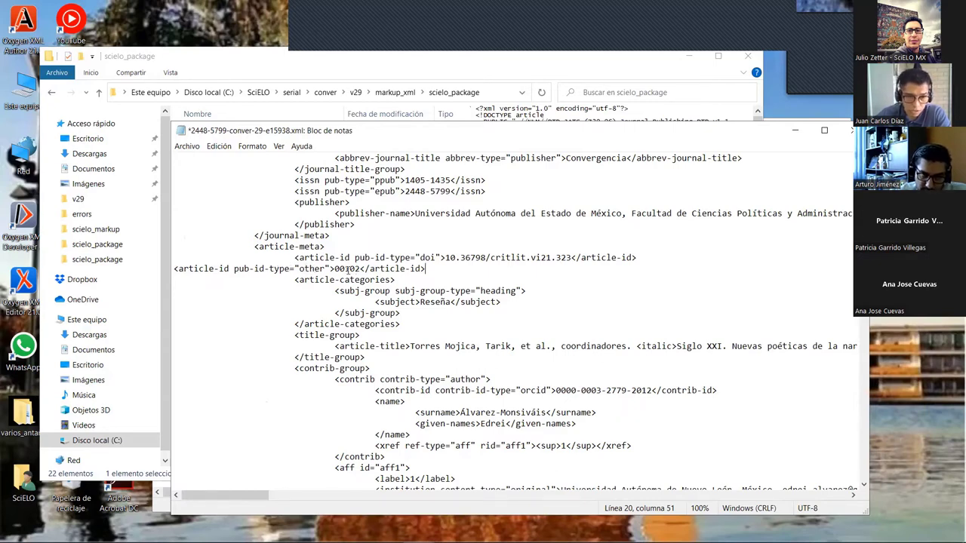
{"action": "left_click_drag", "start_coordinate": [344, 270], "coordinate": [361, 269]}
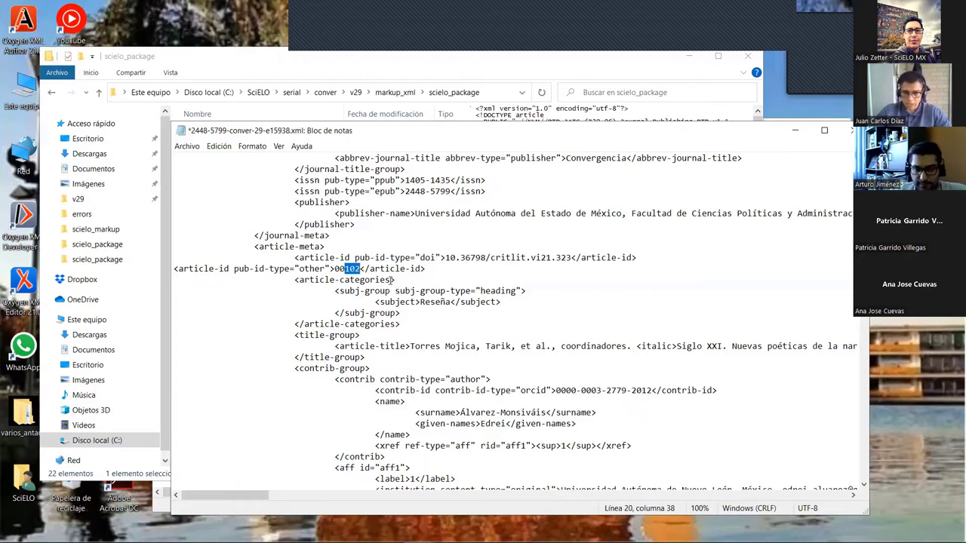
{"action": "type", "text": "201"}
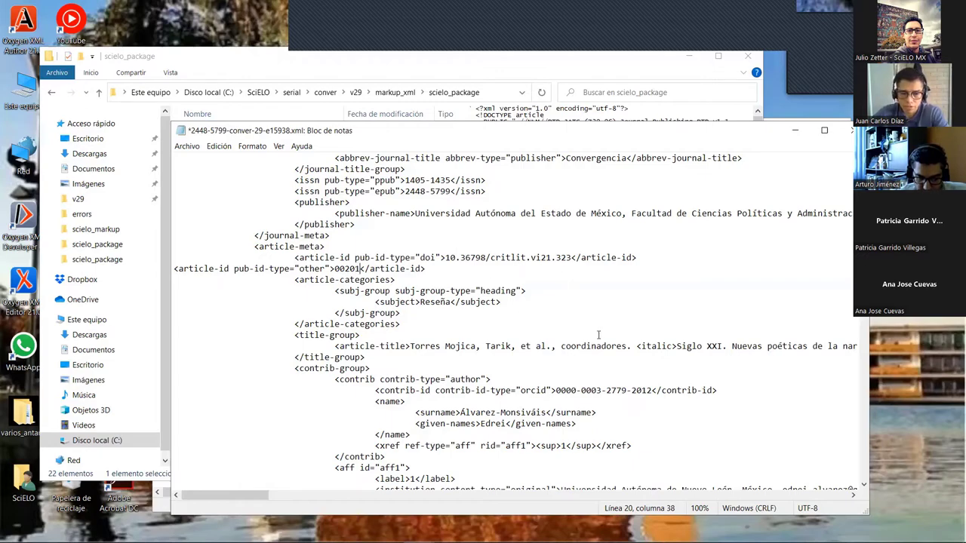
Delete the page-count element from the e15938 counts section, save the file, and close it along with its duplicate Notepad window.
{"action": "scroll", "coordinate": [598, 336], "scroll_direction": "down", "scroll_amount": 13}
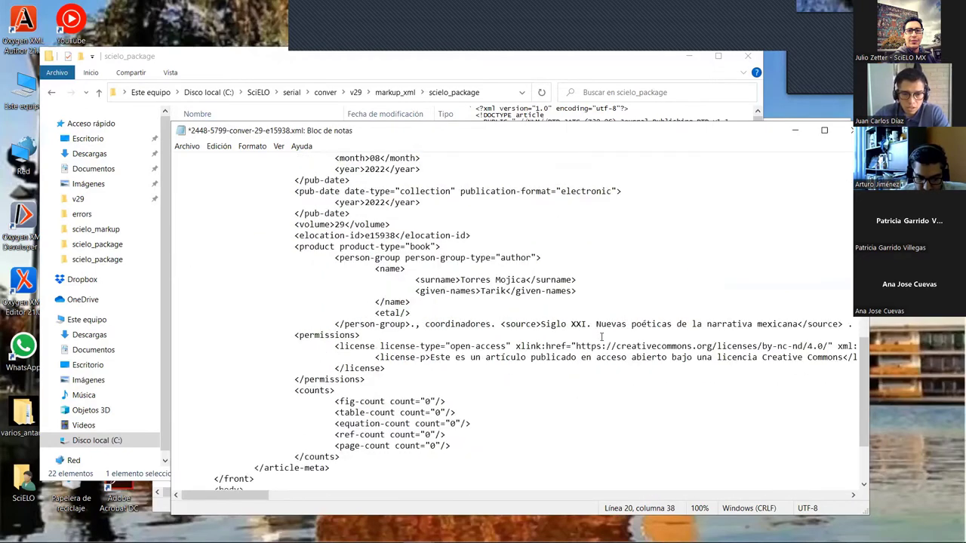
{"action": "scroll", "coordinate": [602, 336], "scroll_direction": "down", "scroll_amount": 3}
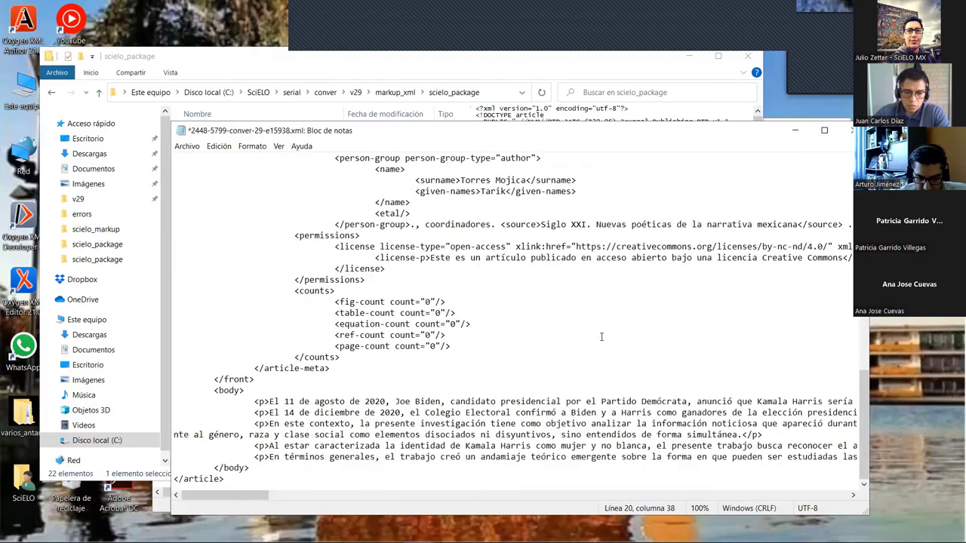
{"action": "left_click", "coordinate": [330, 346]}
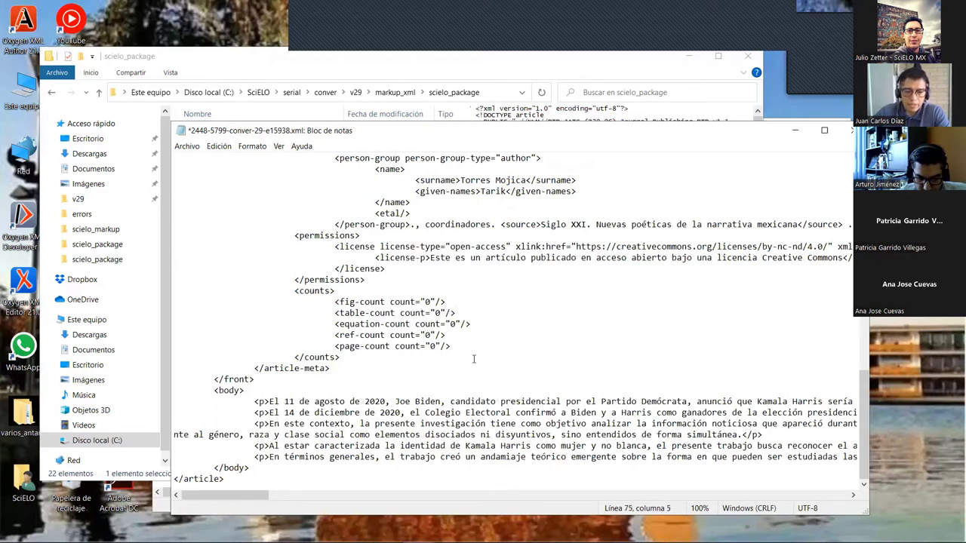
{"action": "left_click", "coordinate": [453, 346], "text": "shift"}
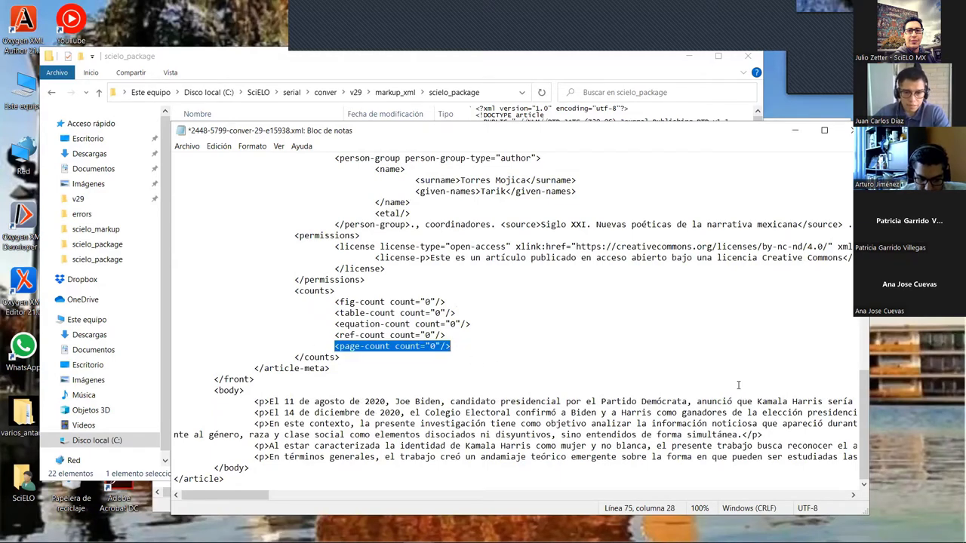
{"action": "key", "text": "Delete"}
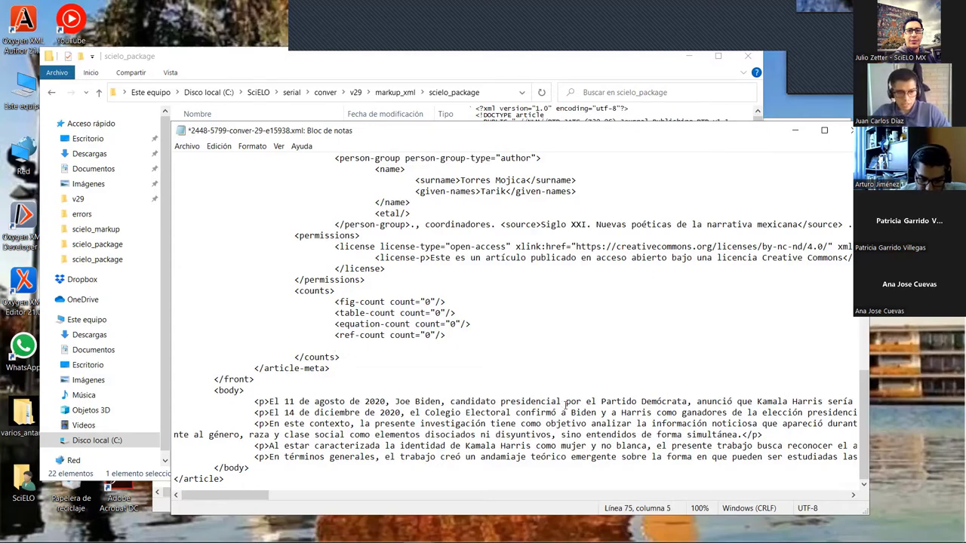
{"action": "key", "text": "ctrl+s"}
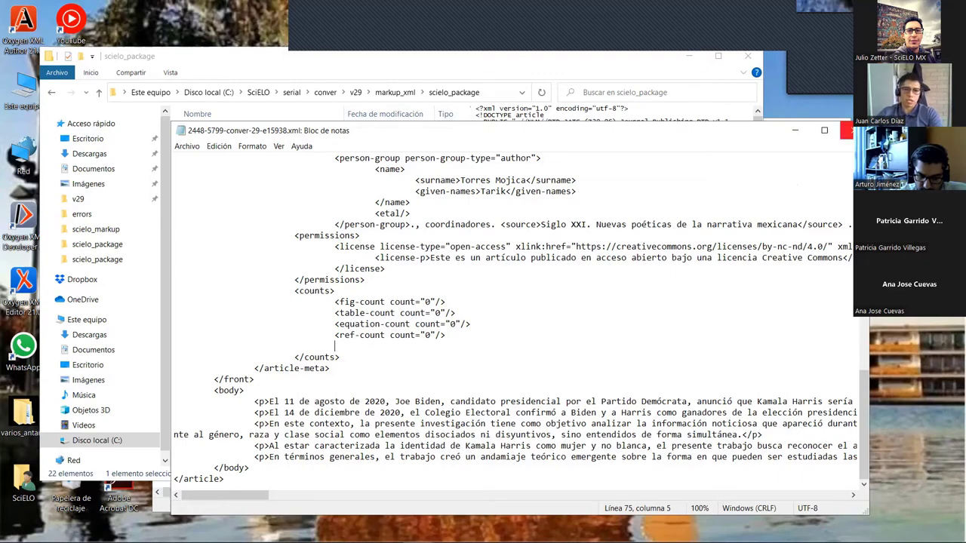
{"action": "left_click", "coordinate": [846, 131]}
{"action": "left_click", "coordinate": [848, 206]}
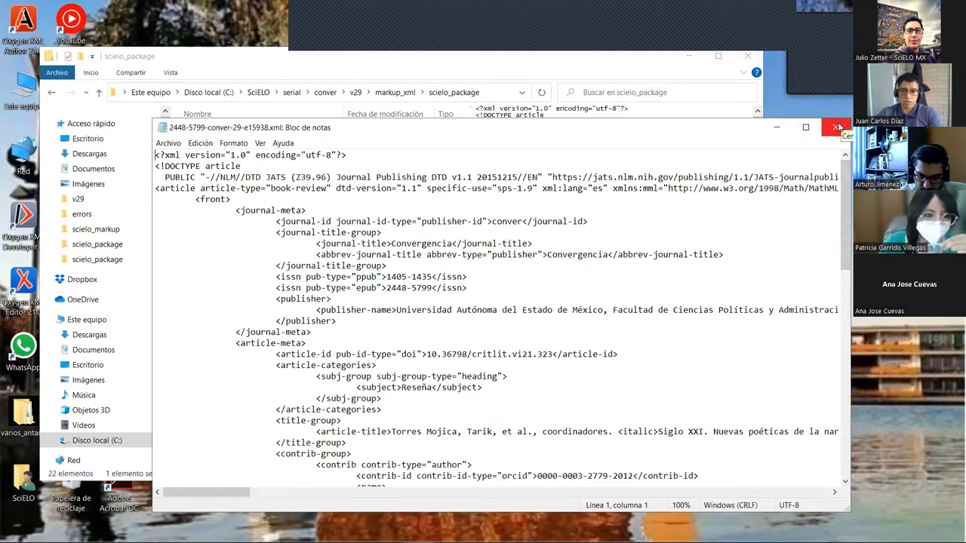
{"action": "left_click", "coordinate": [841, 126]}
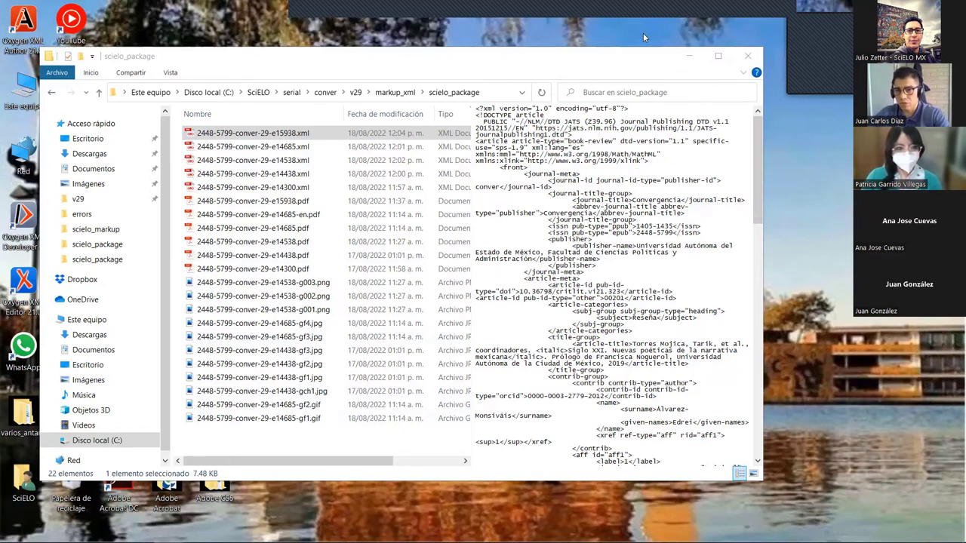
Minimize the conver v29 package folder and bring up the scielo_package folder of escc v28n55.
{"action": "left_click", "coordinate": [685, 57]}
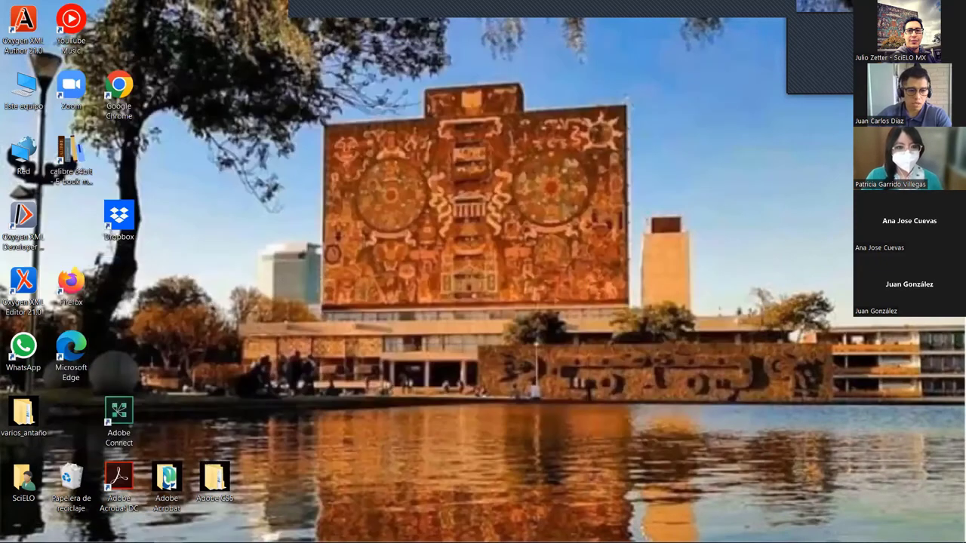
{"action": "mouse_move", "coordinate": [168, 531]}
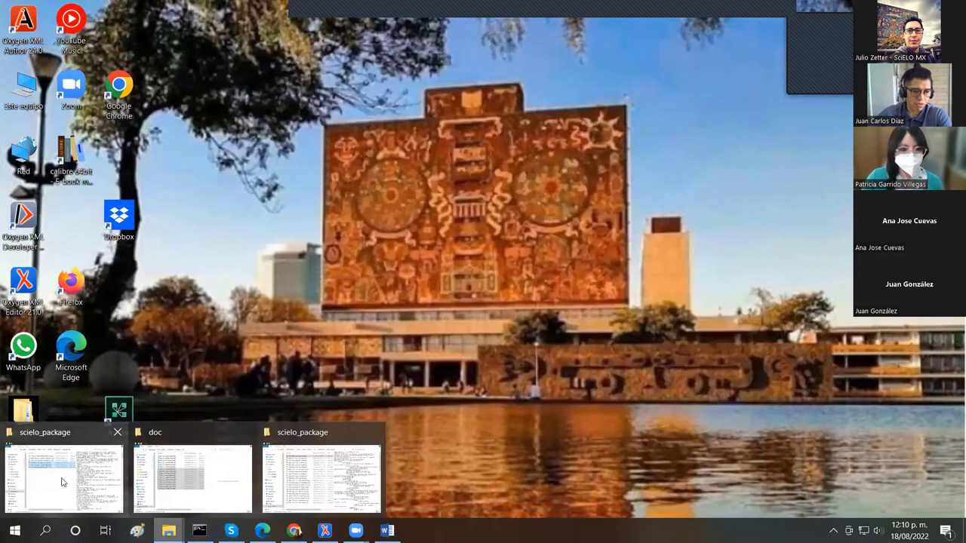
{"action": "left_click", "coordinate": [62, 483]}
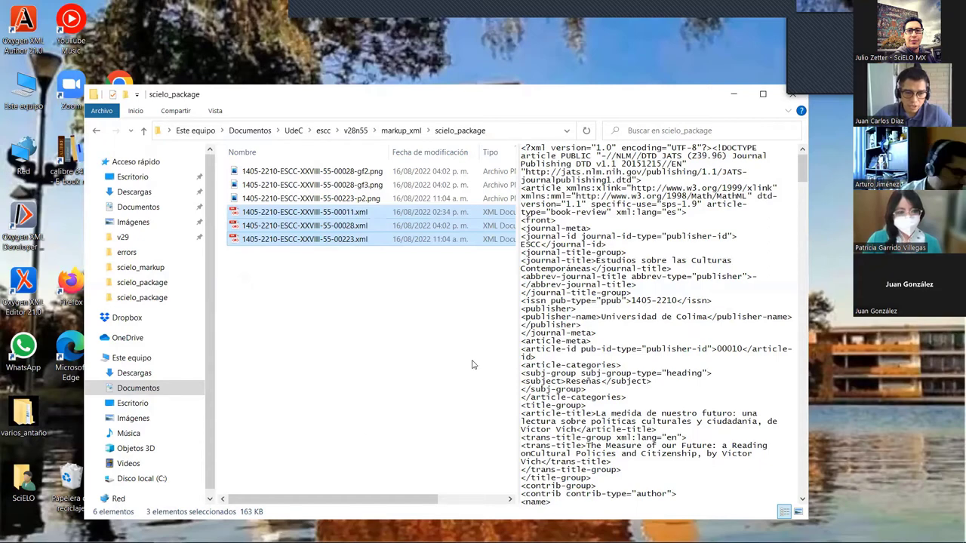
Switch to Oxygen XML Editor and show the beginning of 1405-2210-ESCC-XXVIII-55-00223.xml.
{"action": "mouse_move", "coordinate": [325, 537]}
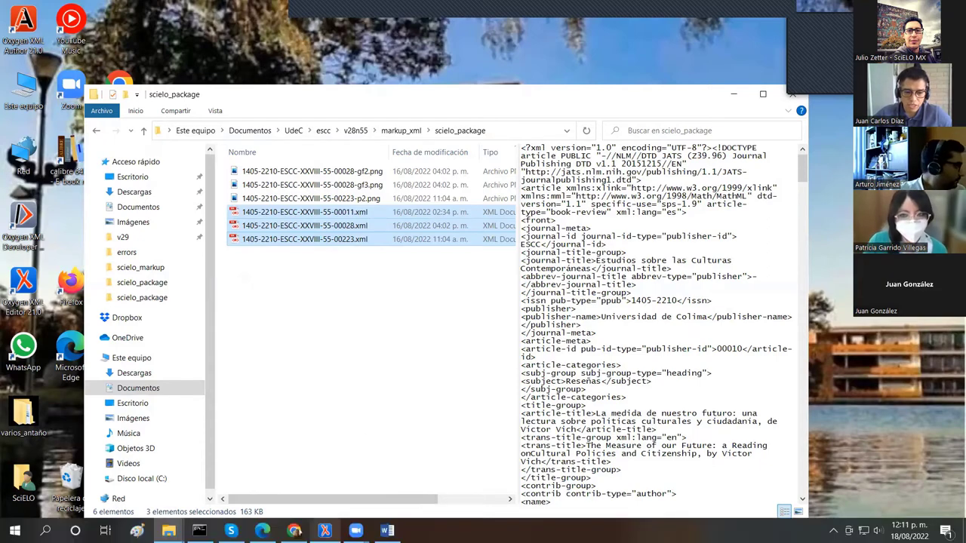
{"action": "left_click", "coordinate": [325, 532]}
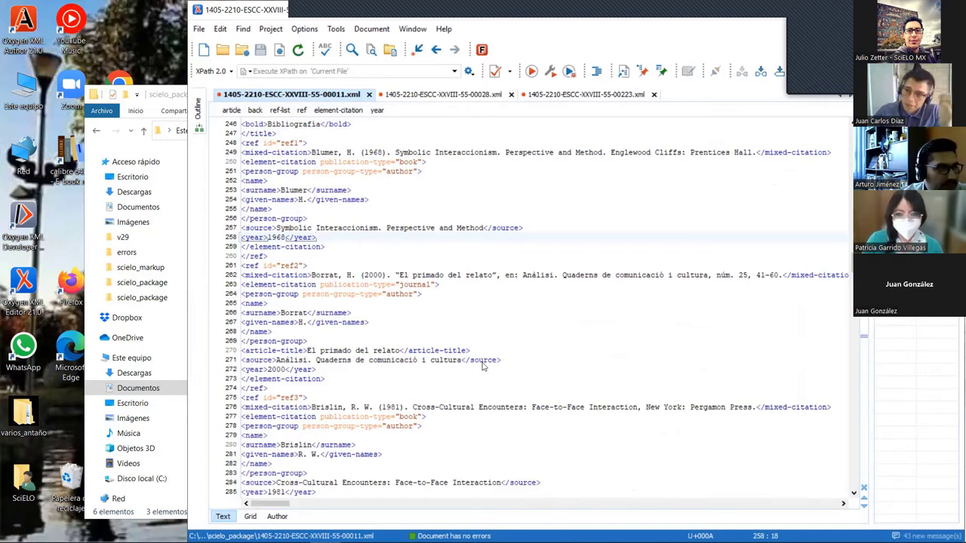
{"action": "scroll", "coordinate": [574, 394], "scroll_direction": "up", "scroll_amount": 5}
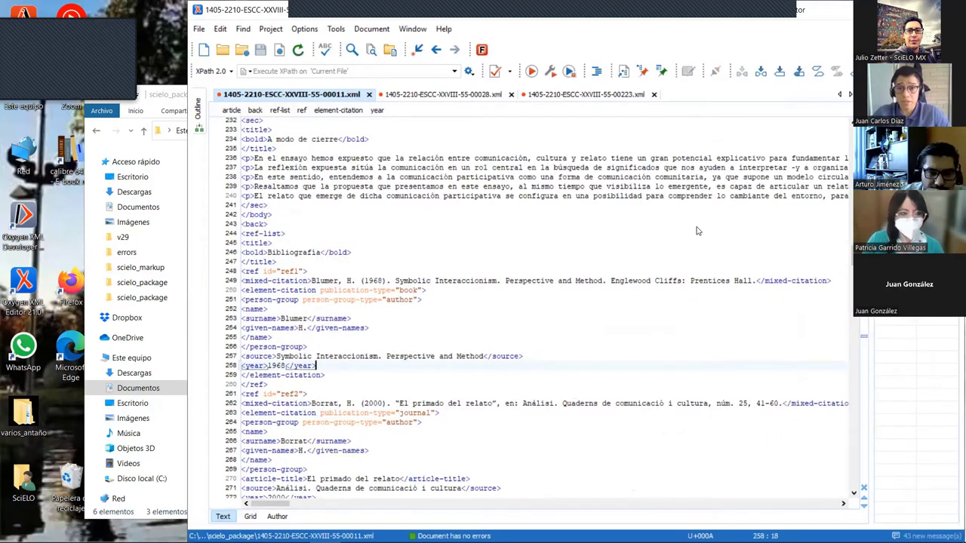
{"action": "left_click", "coordinate": [628, 95]}
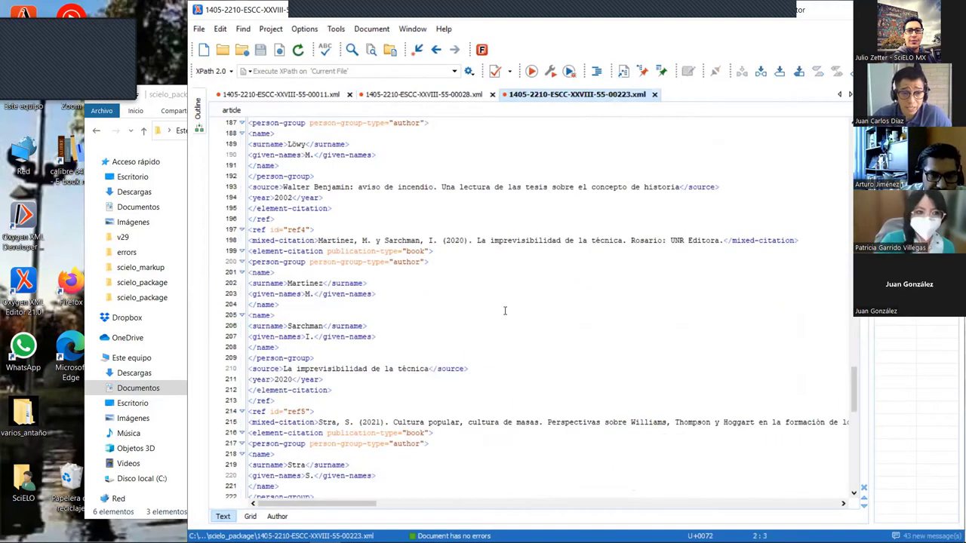
{"action": "left_click_drag", "start_coordinate": [857, 401], "coordinate": [854, 116]}
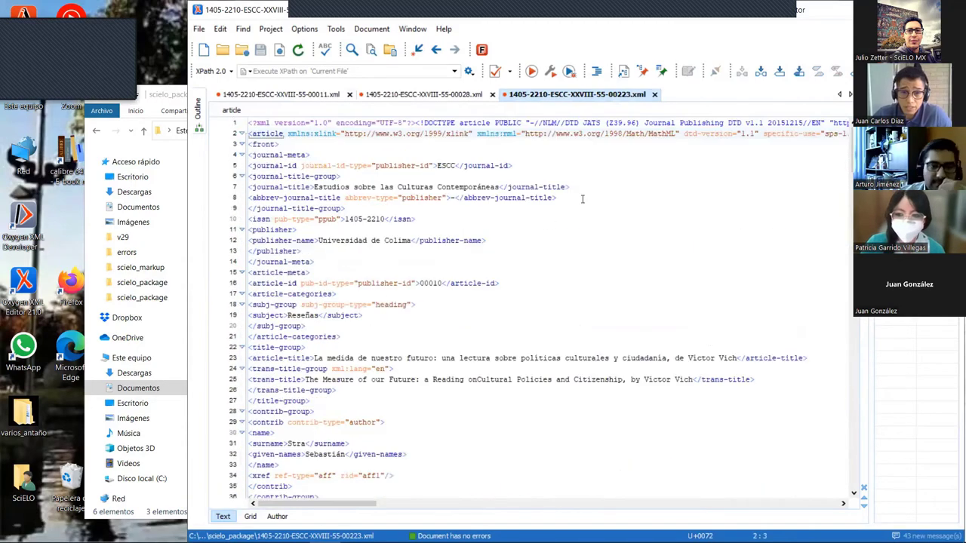
Examine the article-id with pub-id-type "publisher-id" and the remaining article-meta elements down to the publication dates, issue and page data.
{"action": "left_click", "coordinate": [252, 155]}
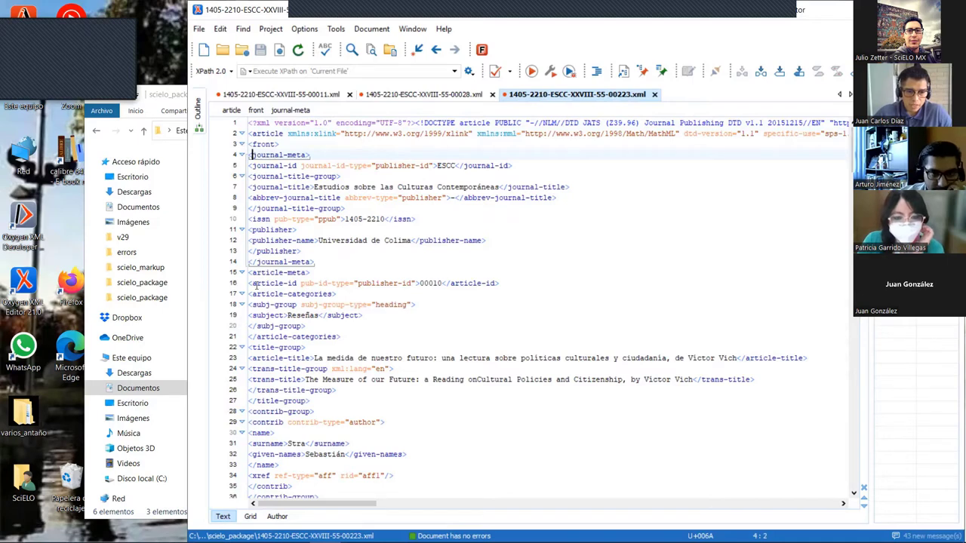
{"action": "left_click_drag", "start_coordinate": [255, 283], "coordinate": [417, 282]}
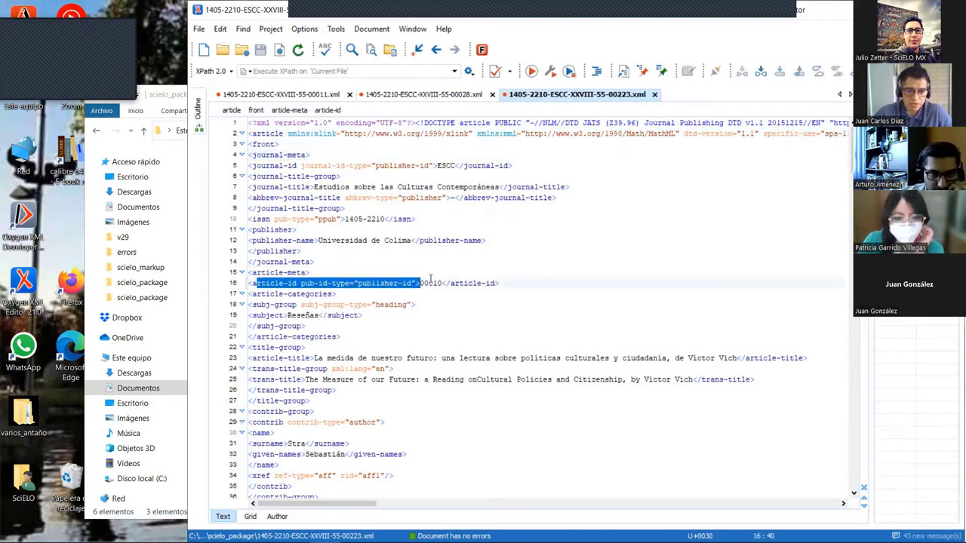
{"action": "left_click", "coordinate": [429, 283]}
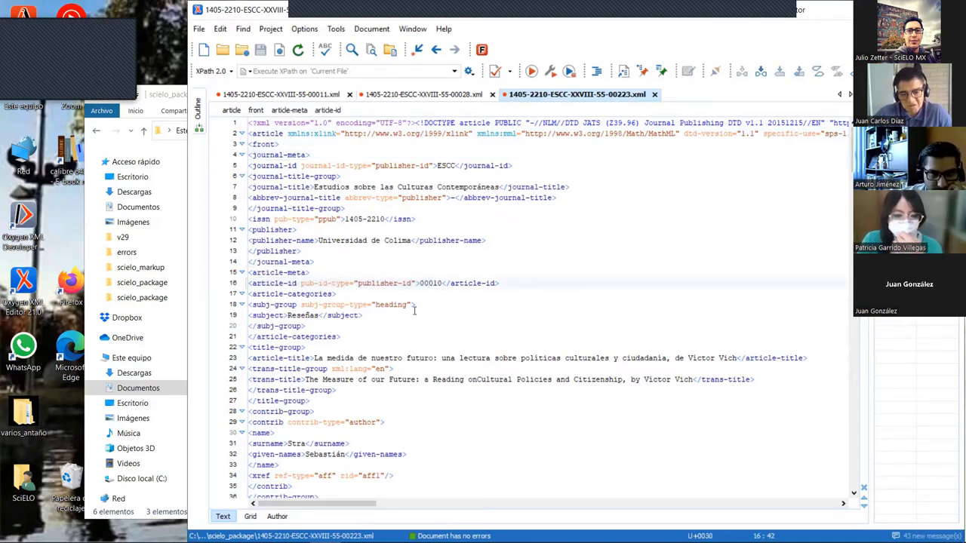
{"action": "scroll", "coordinate": [427, 253], "scroll_direction": "down", "scroll_amount": 3}
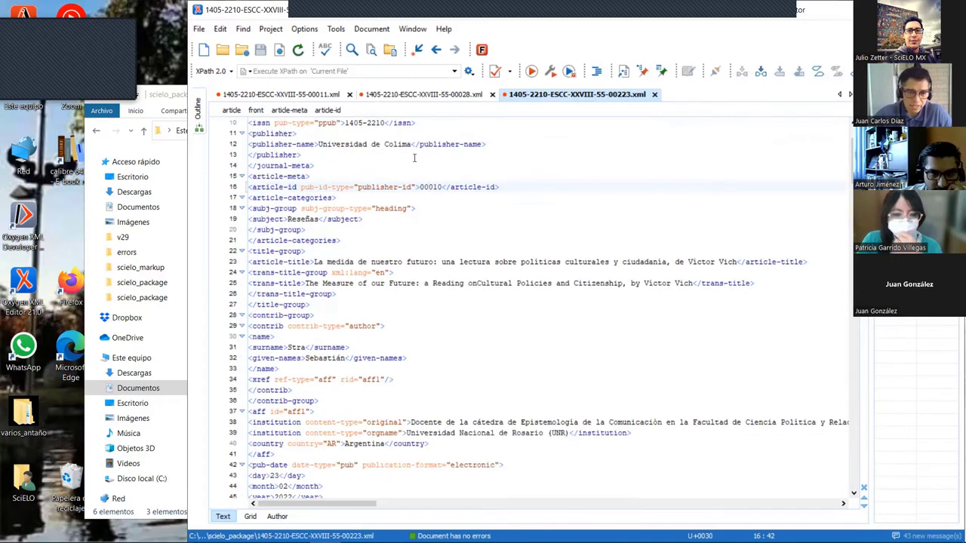
{"action": "left_click", "coordinate": [371, 187]}
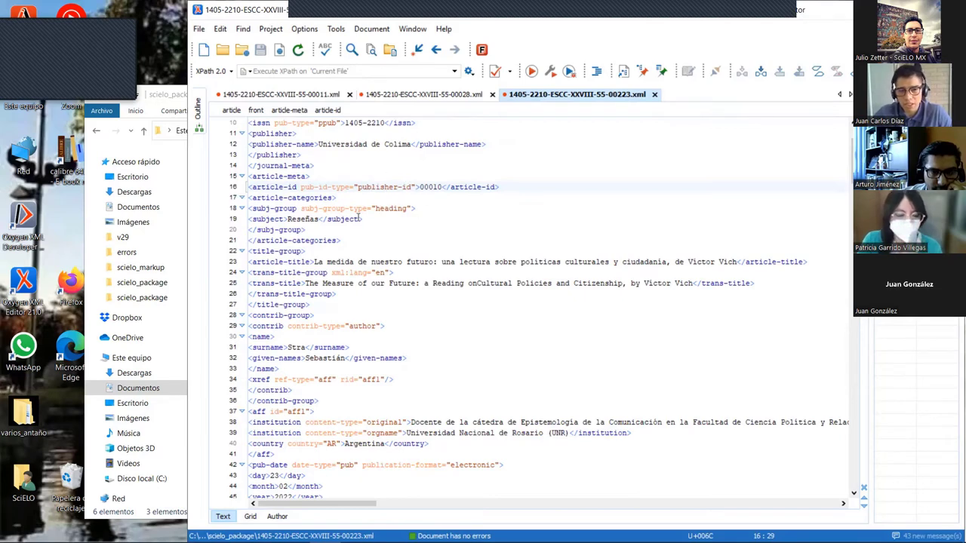
{"action": "scroll", "coordinate": [389, 253], "scroll_direction": "down", "scroll_amount": 1}
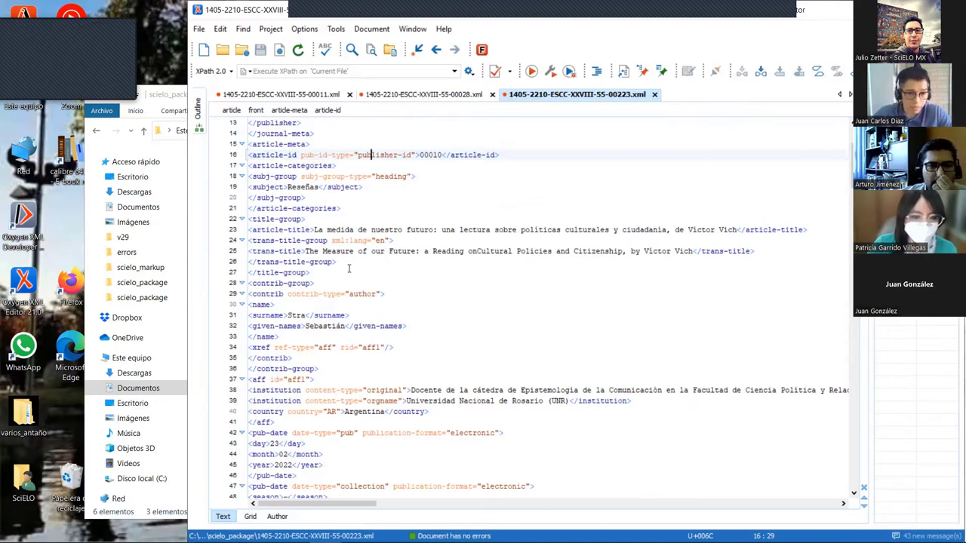
{"action": "scroll", "coordinate": [355, 269], "scroll_direction": "down", "scroll_amount": 3}
{"action": "scroll", "coordinate": [359, 270], "scroll_direction": "down", "scroll_amount": 3}
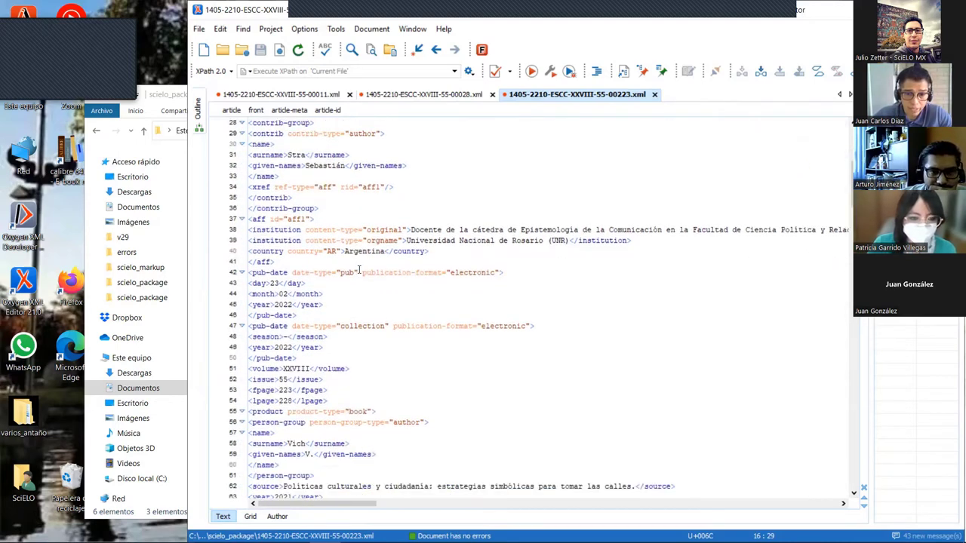